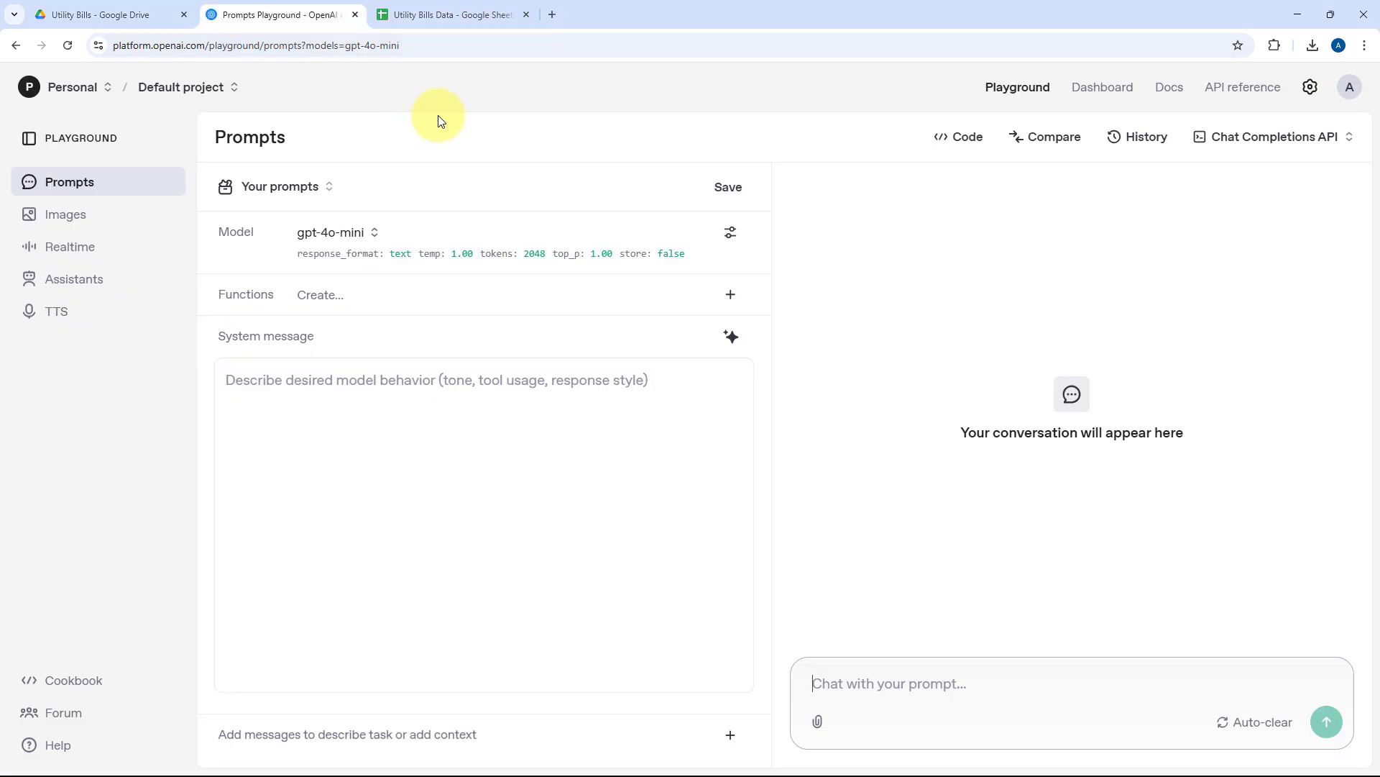
Review the bill columns in the Utility Bills Data Google Sheet and the Utility Bills folder in Google Drive
left_click(431, 13)
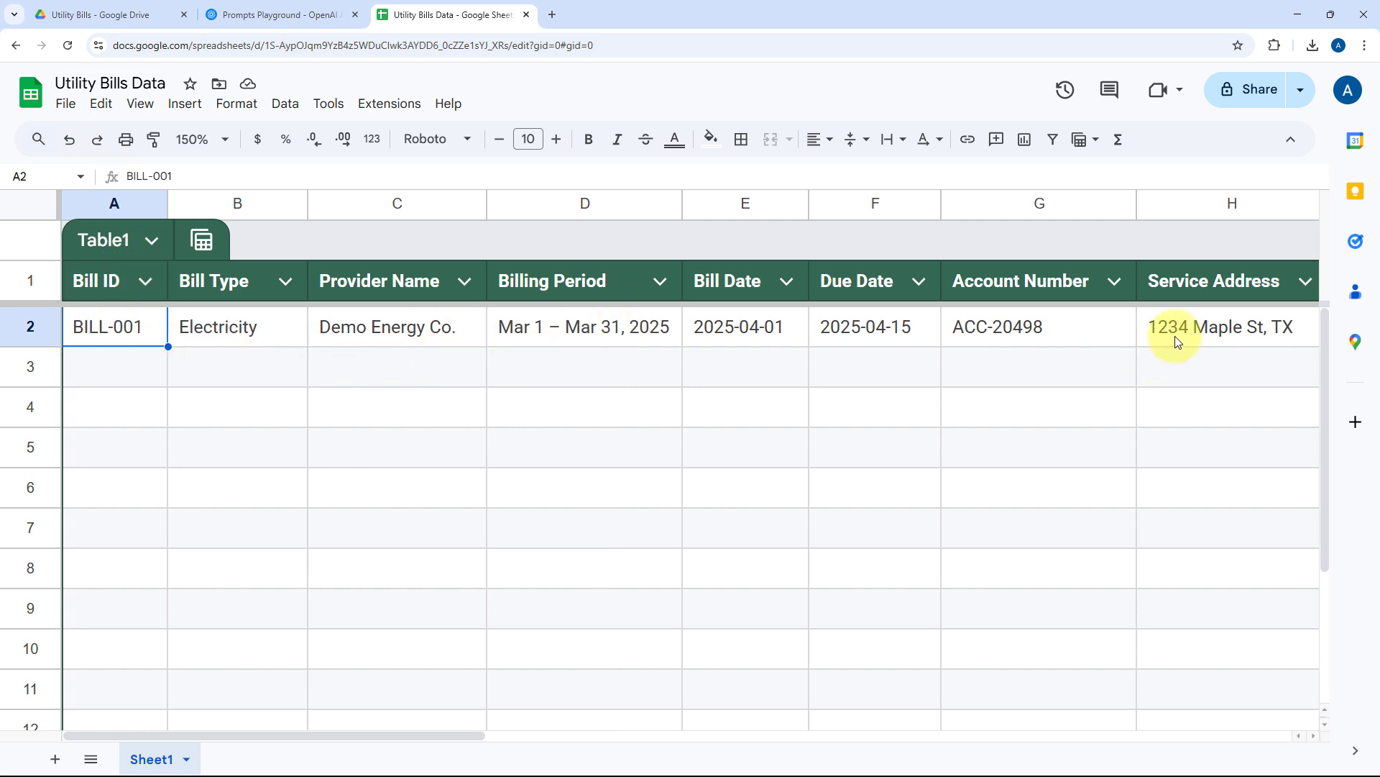
scroll(1165, 345, "right", 6)
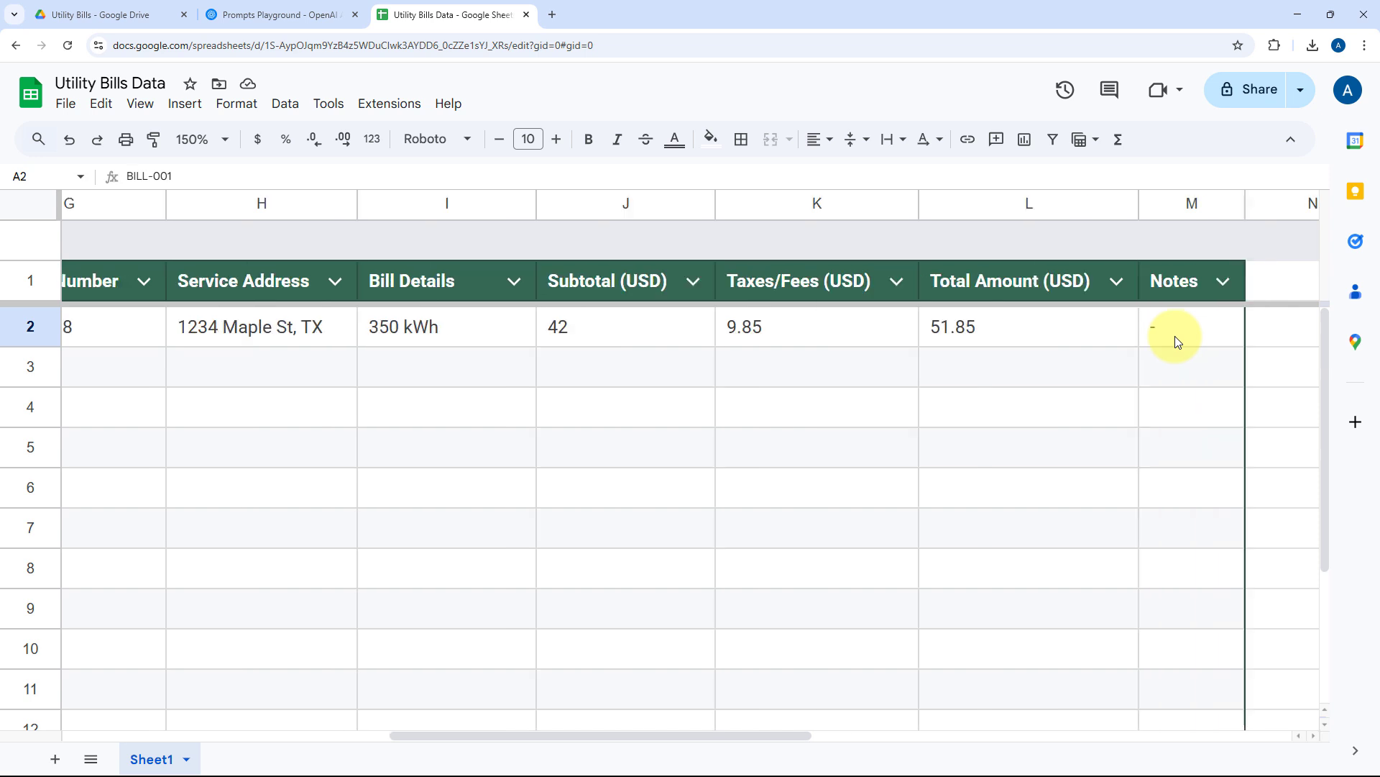
scroll(1175, 335, "left", 6)
left_click(120, 10)
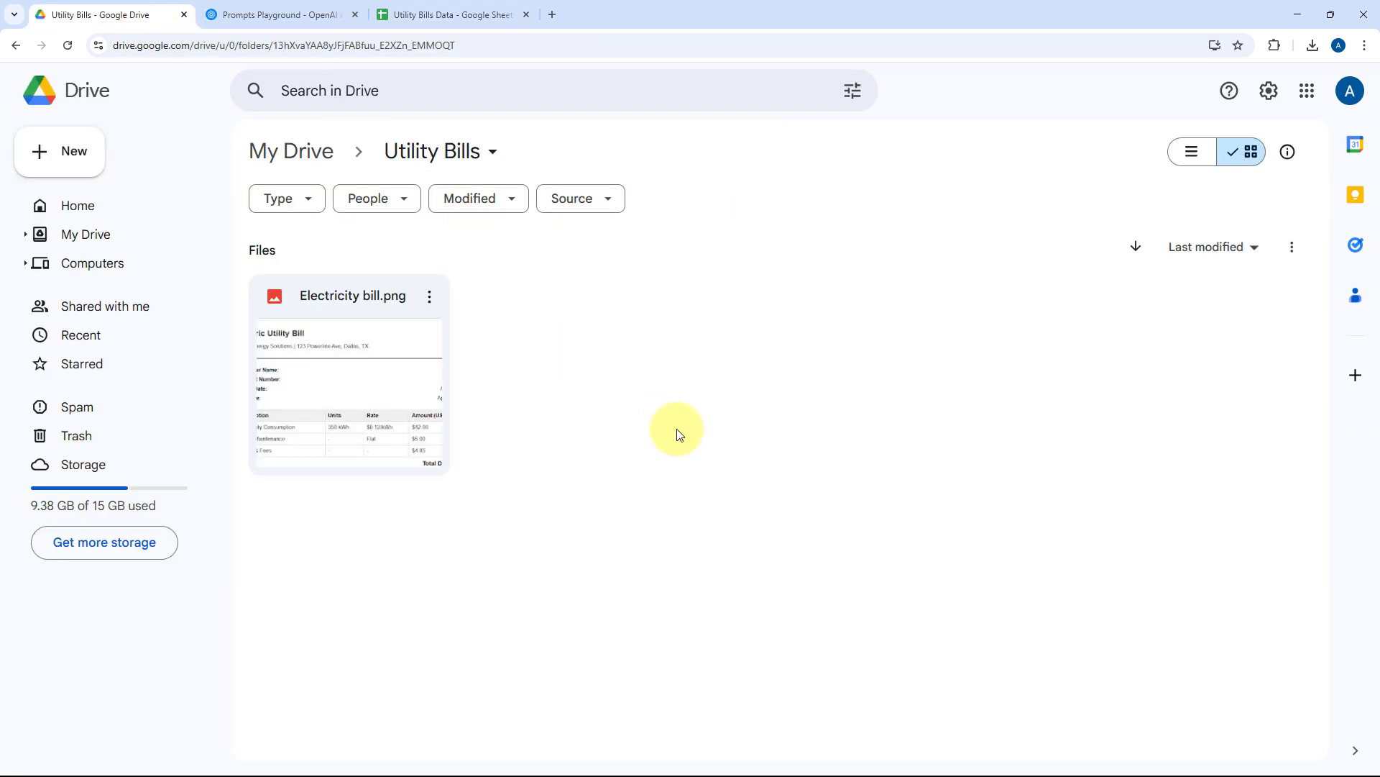
left_click(467, 13)
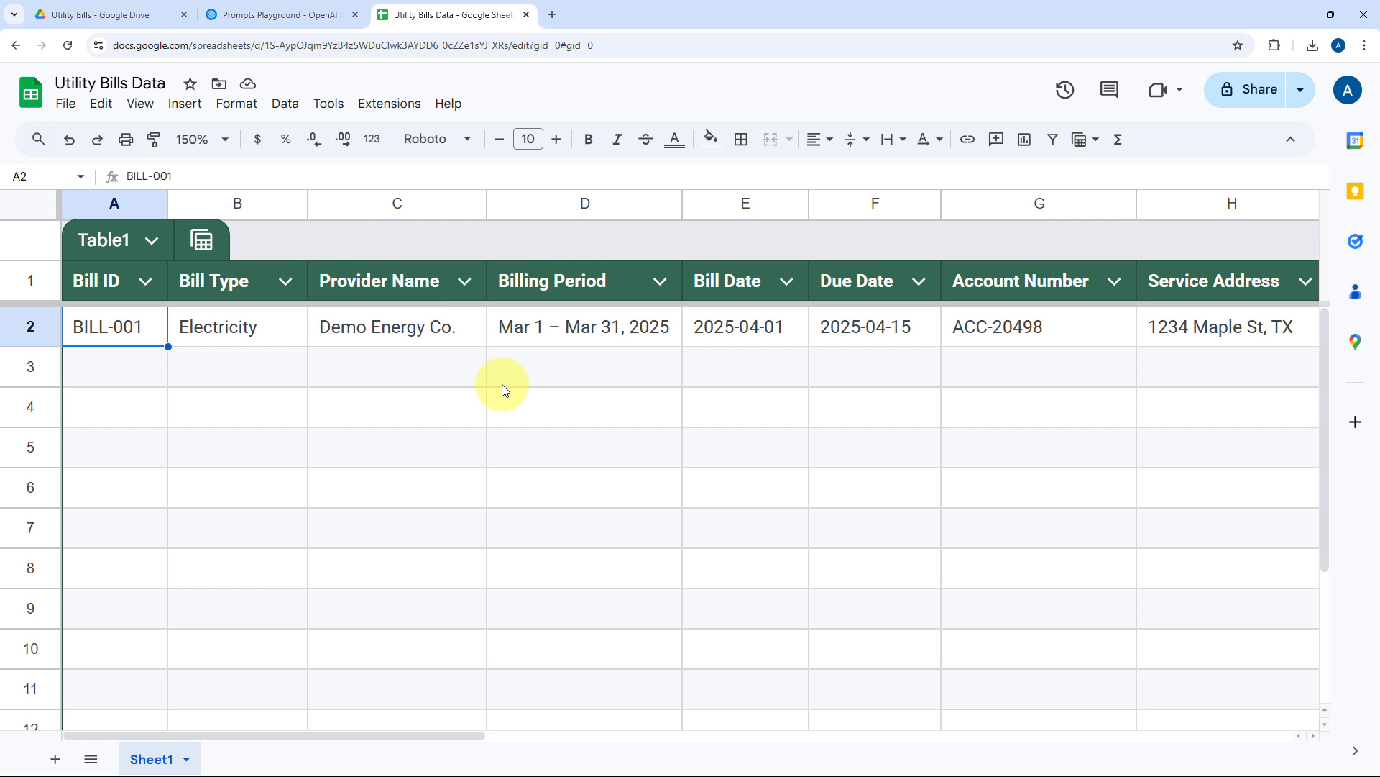
left_click(139, 14)
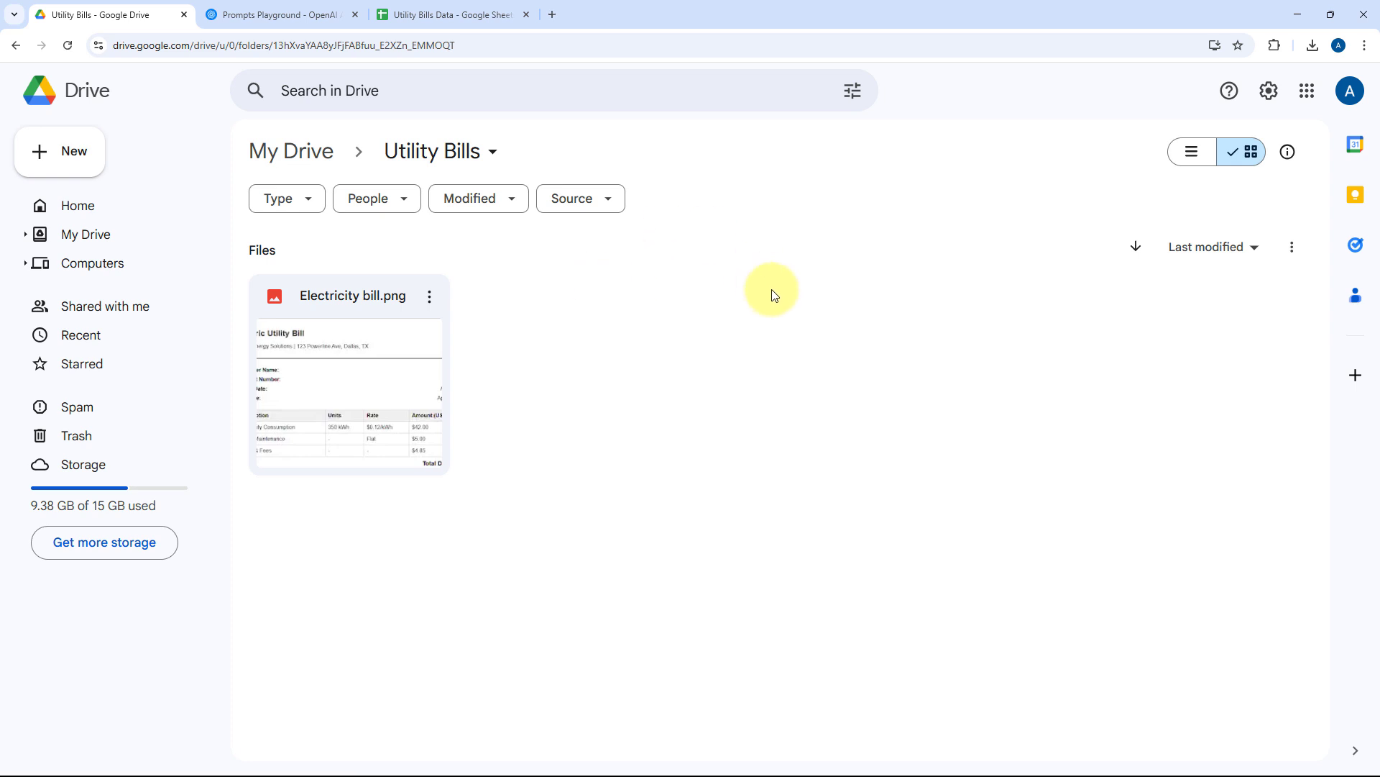
Clear the sample bill entry from row 2 of the Utility Bills Data Google Sheet
left_click(459, 15)
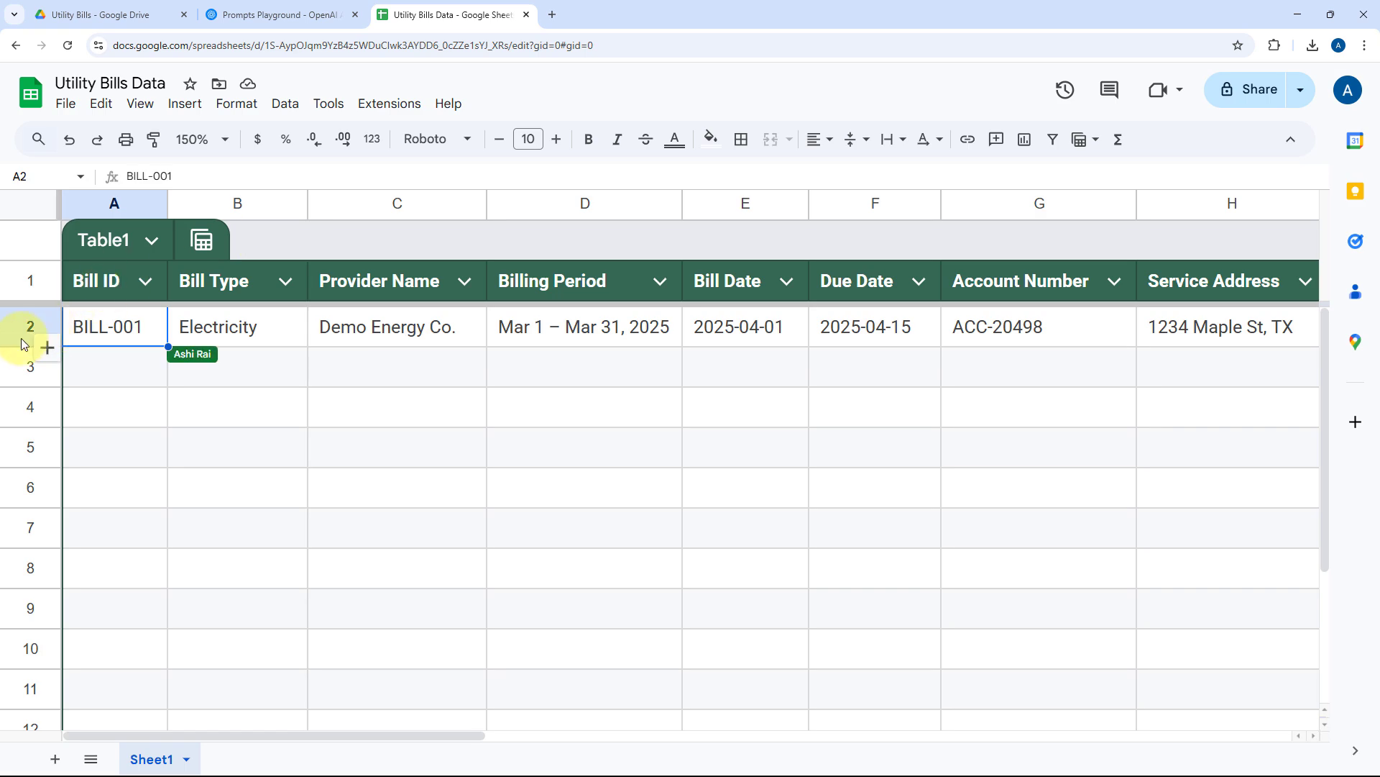
left_click(21, 321)
key("Delete")
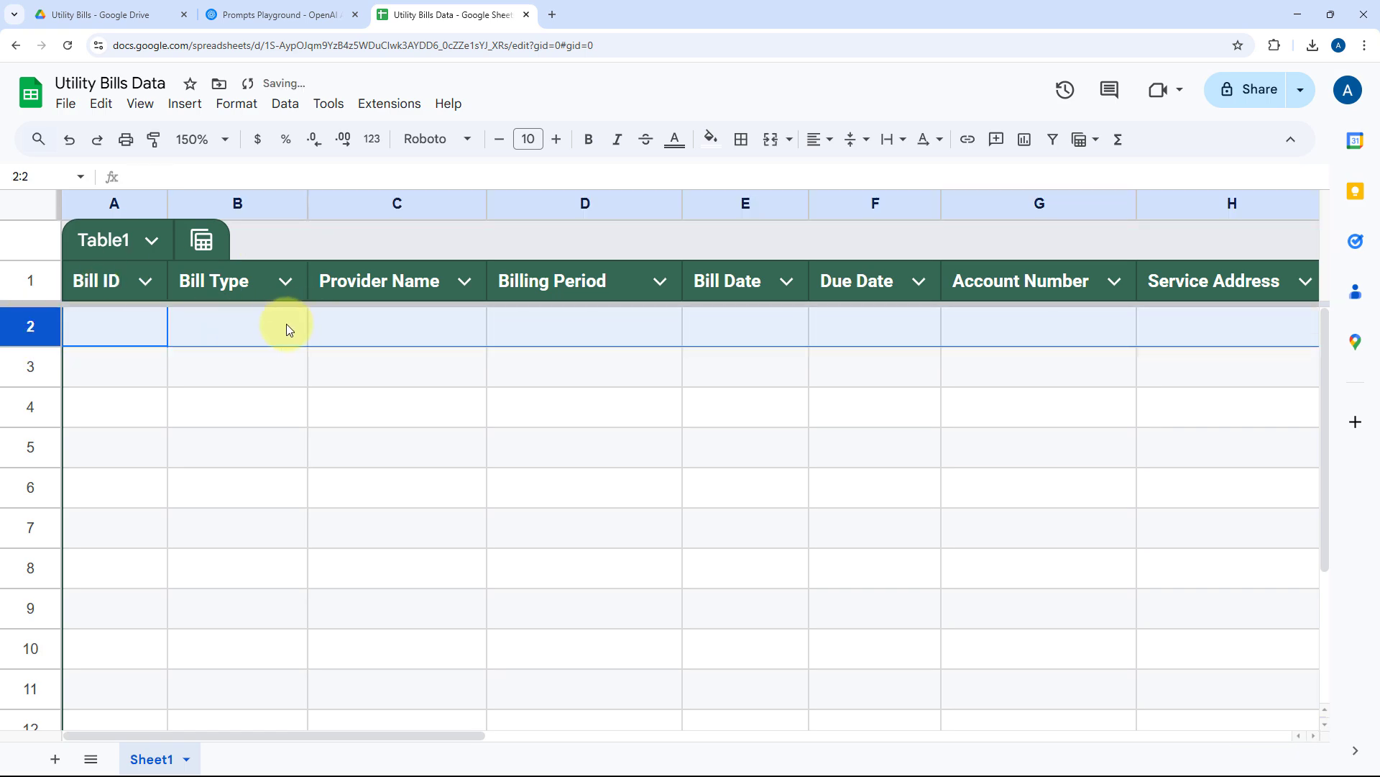
left_click(277, 328)
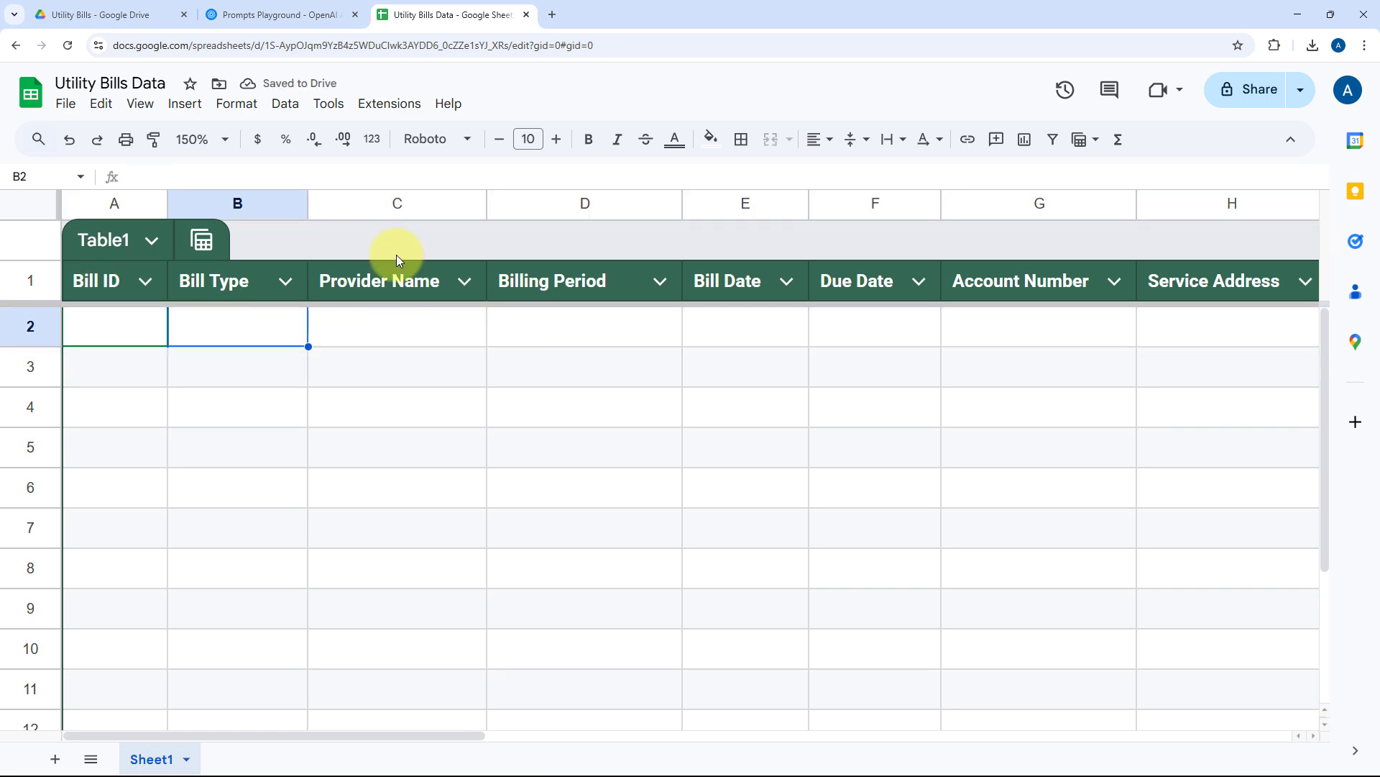
Preview Electricity bill.png in Google Drive, then check the OpenAI Playground and the cleared Google Sheet
left_click(165, 9)
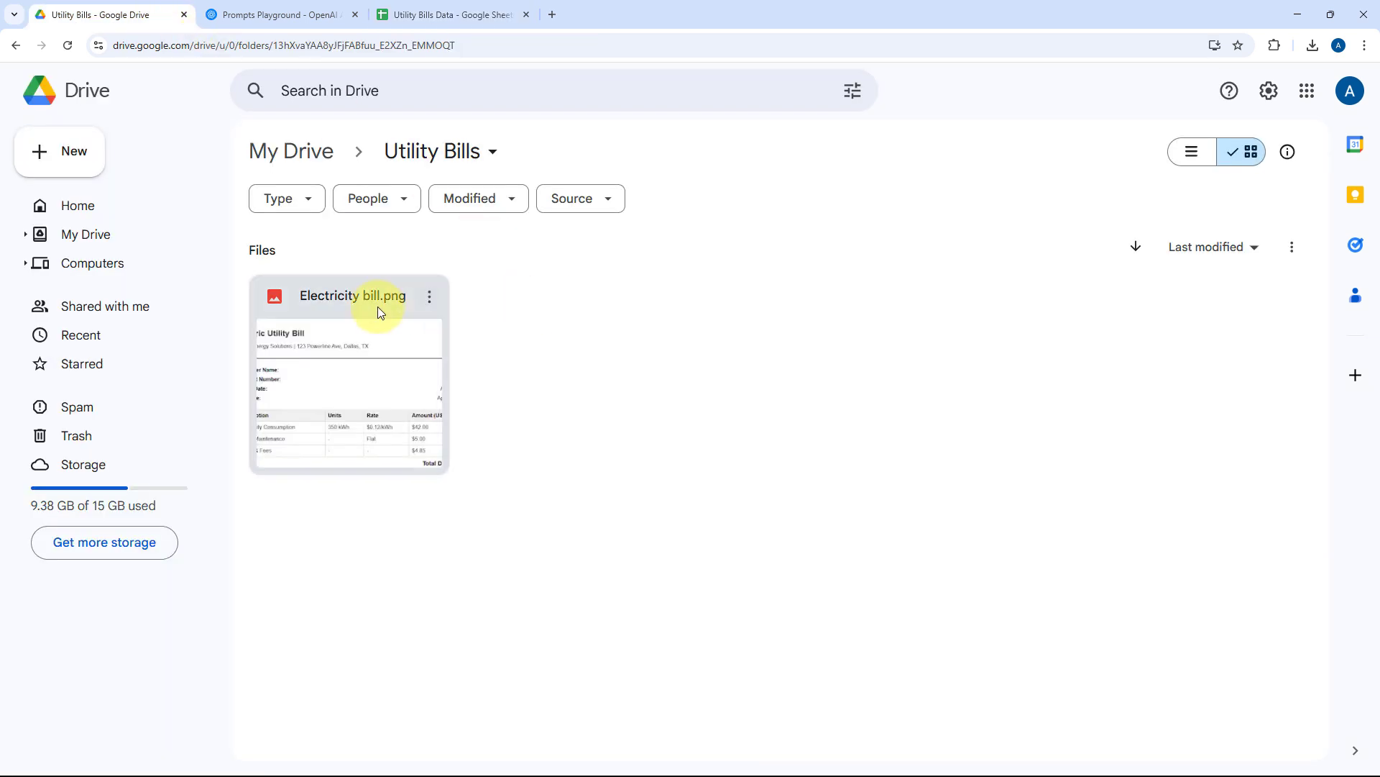
double_click(383, 334)
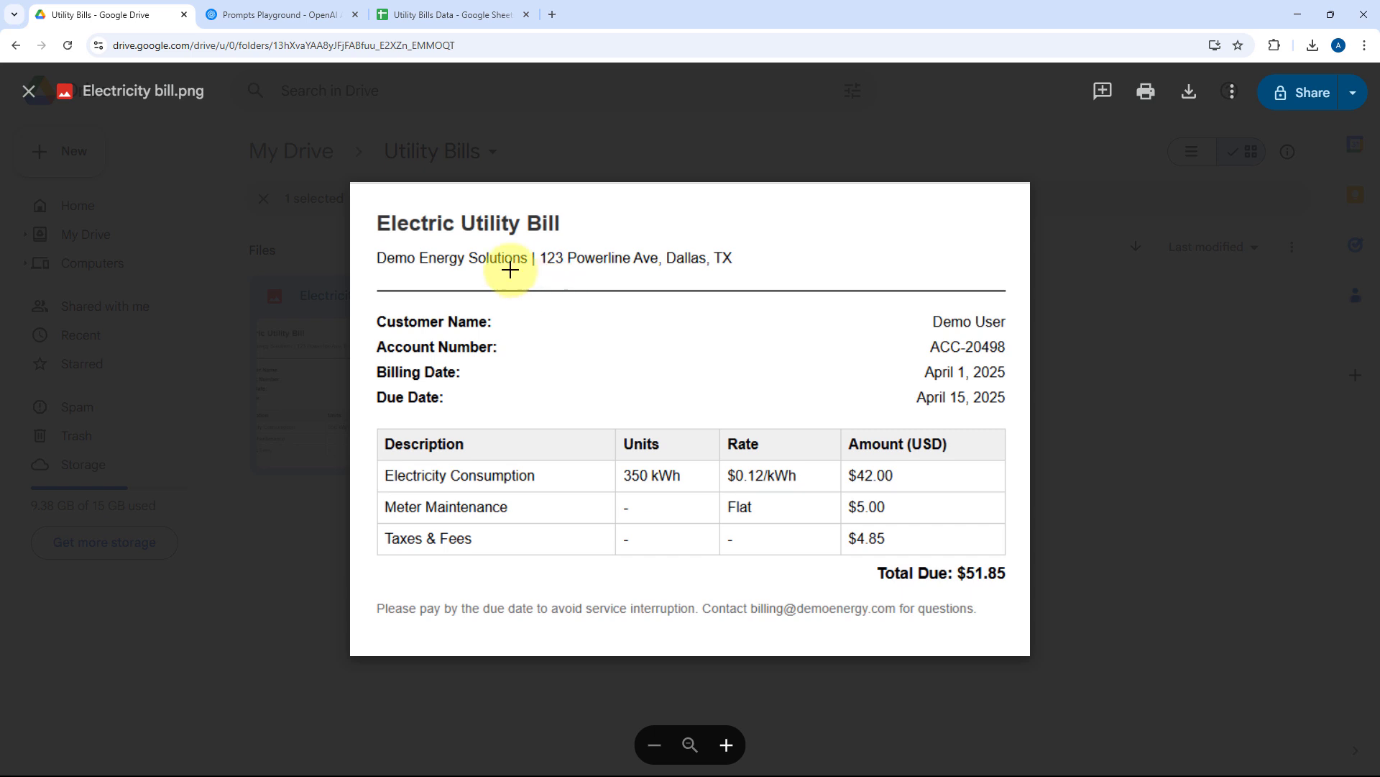
left_click(1094, 400)
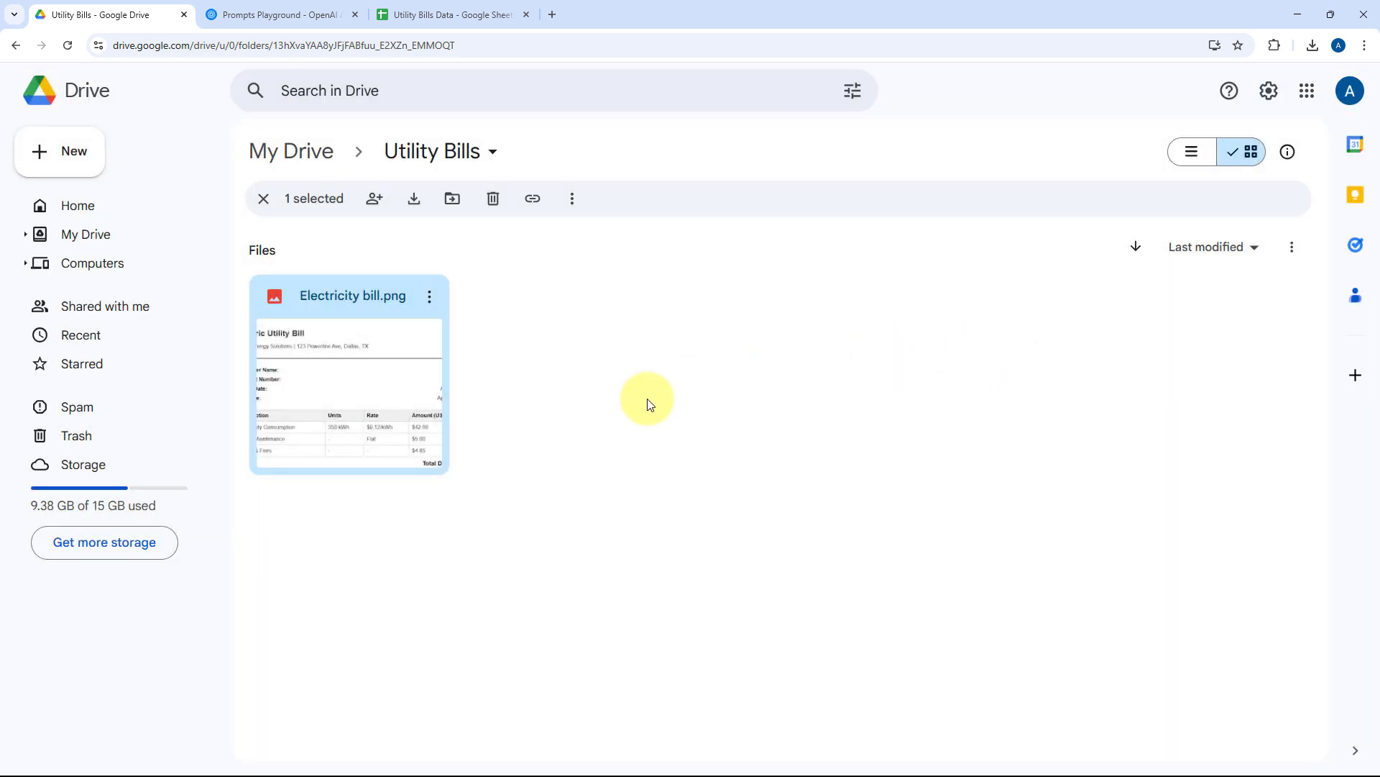
left_click(320, 13)
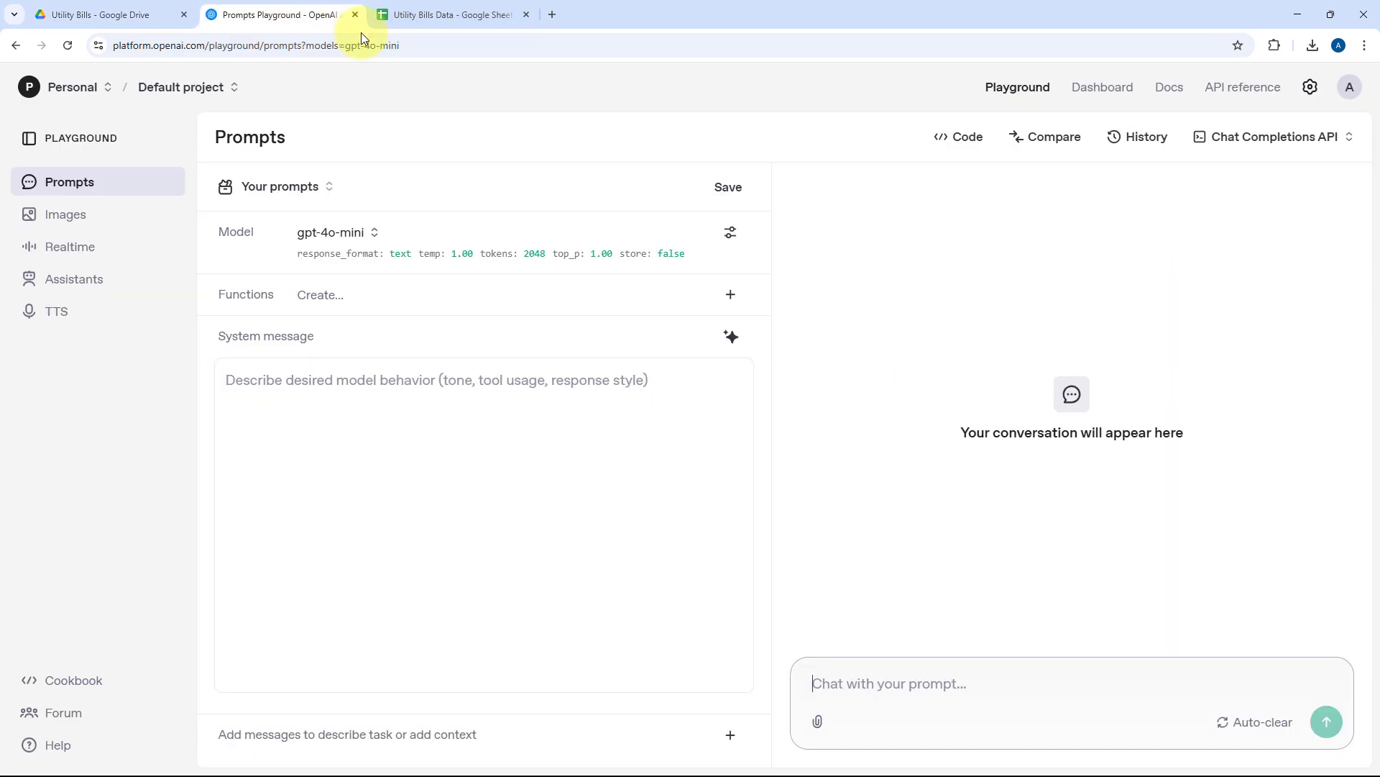
left_click(431, 15)
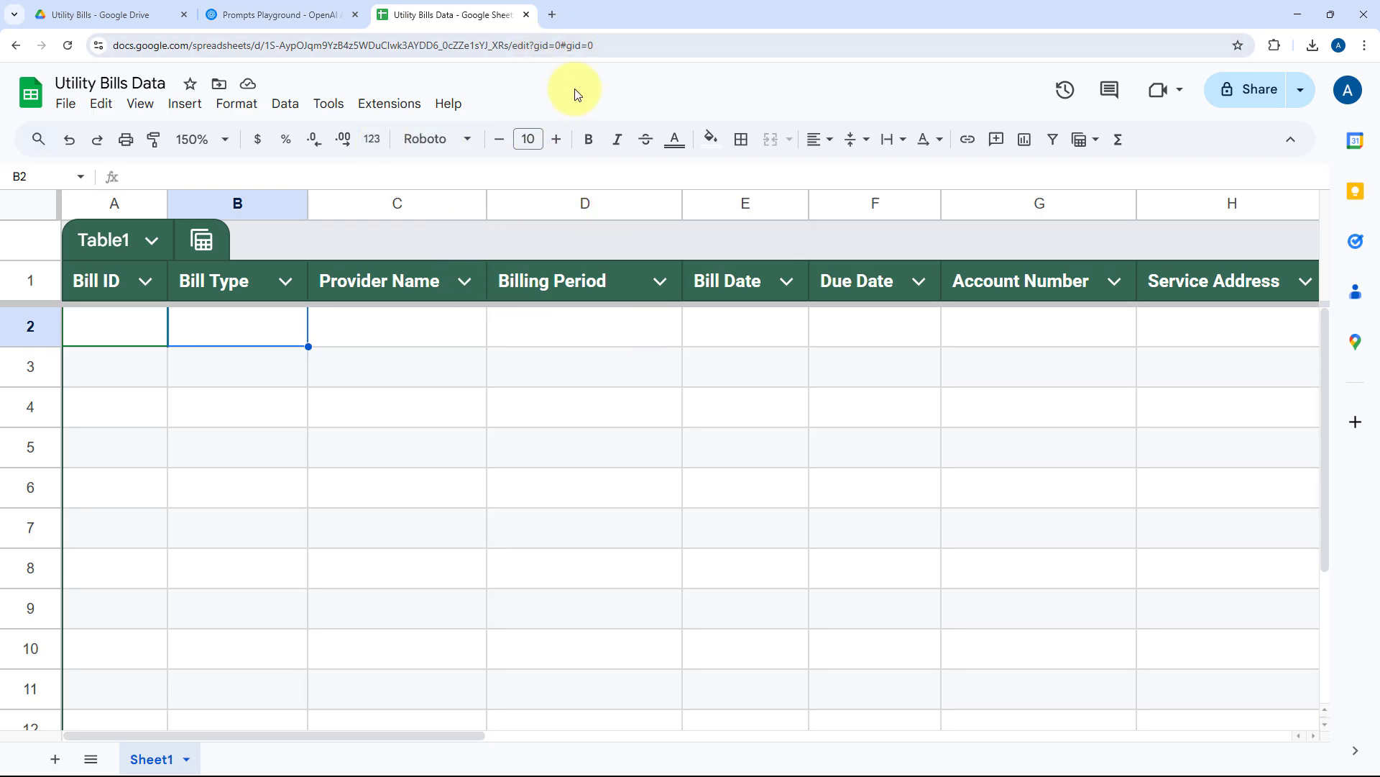
Open pabbly.com/connect/inr in a new tab, sign in and access the Pabbly Connect dashboard
left_click(547, 17)
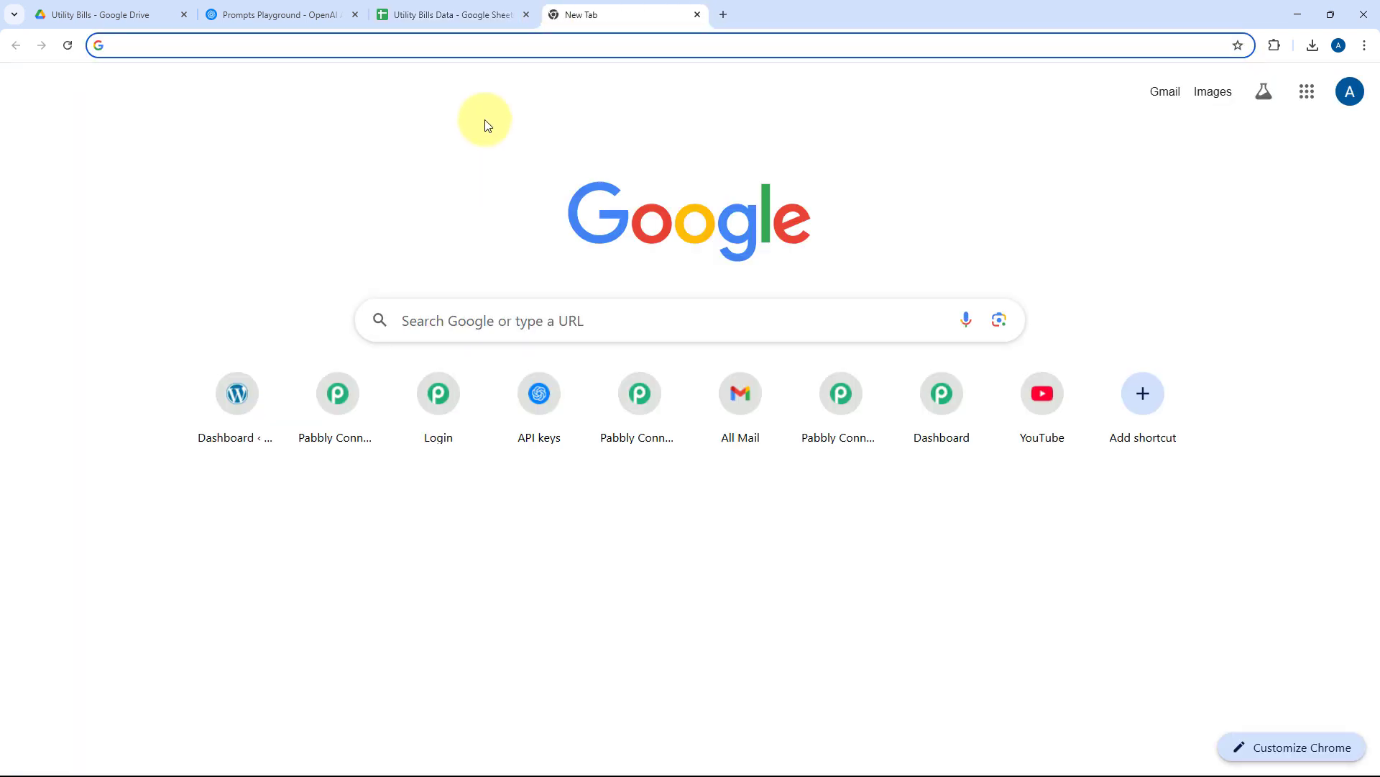
type("pabbly.c")
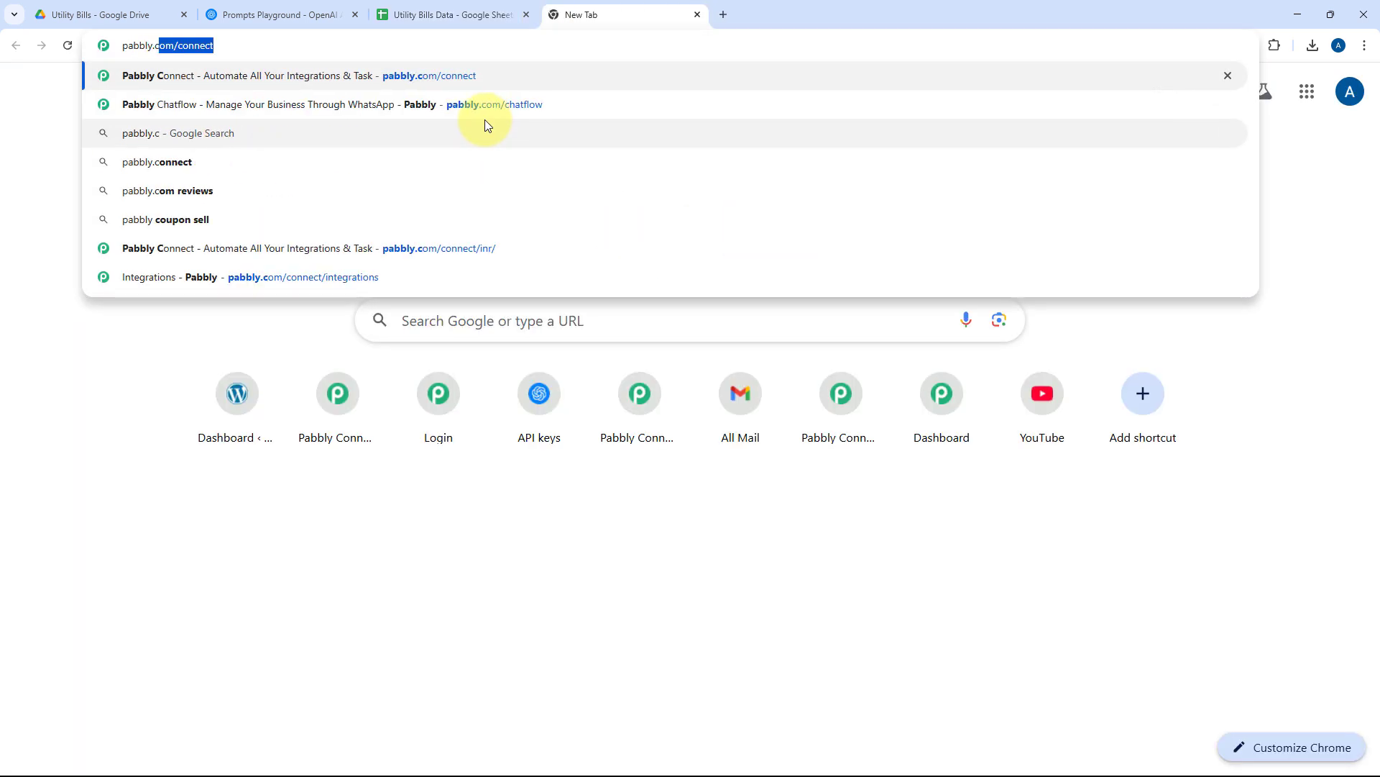
type("om/connect/inr")
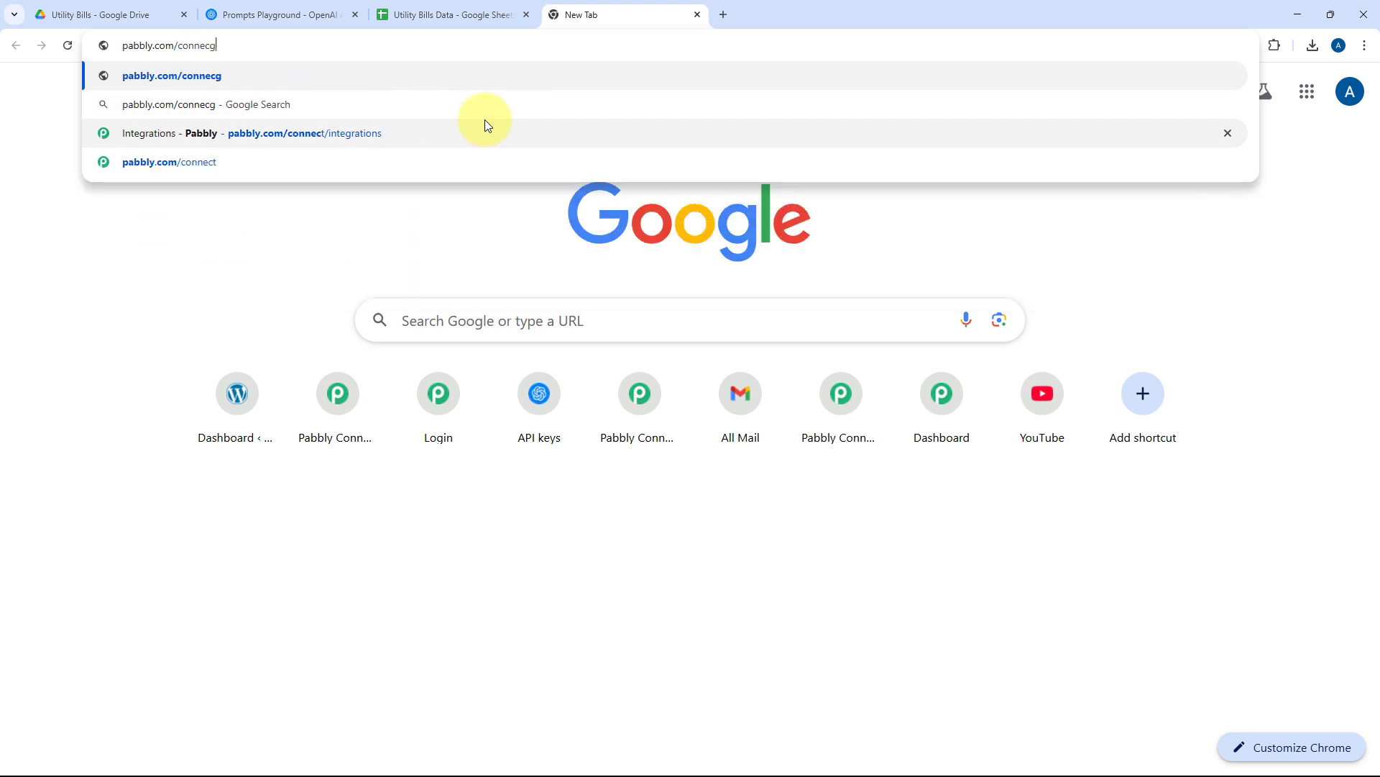
key("Return")
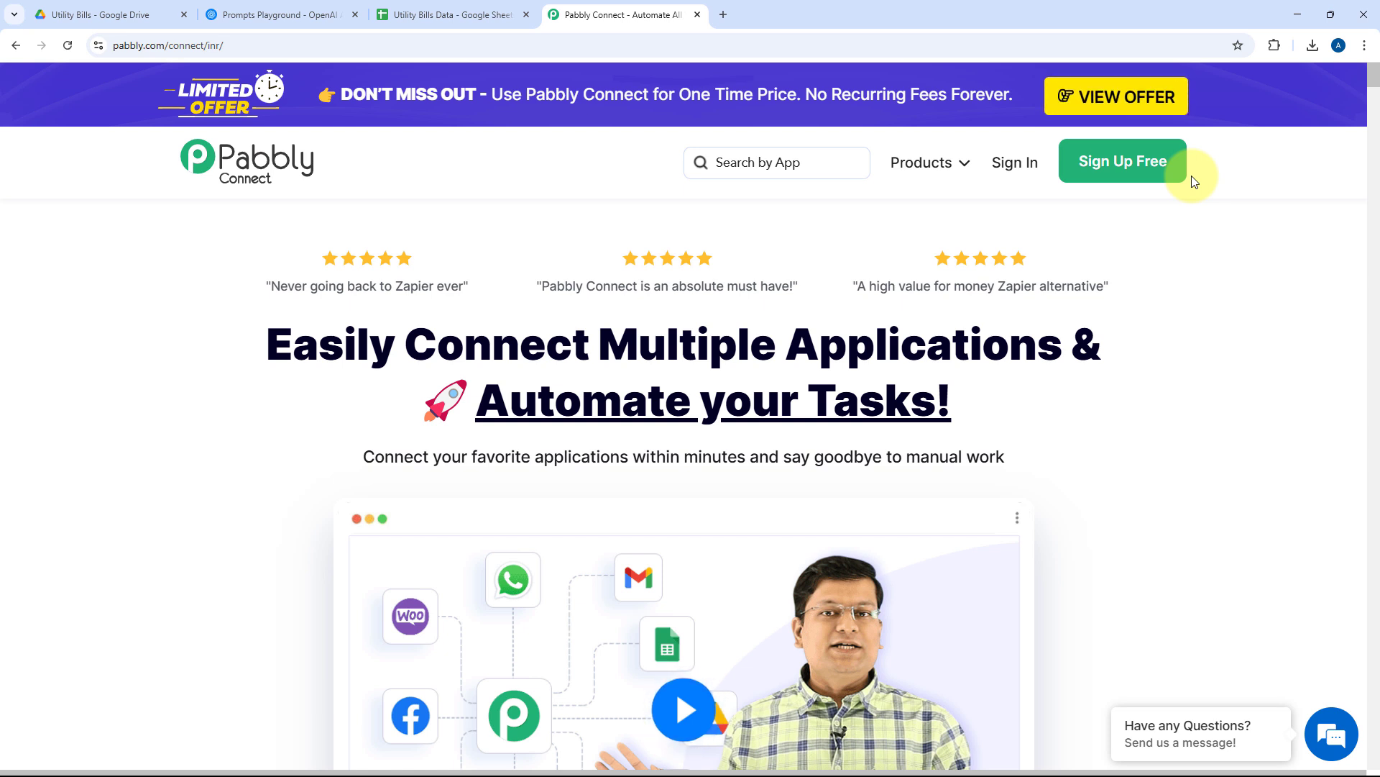
left_click(1005, 168)
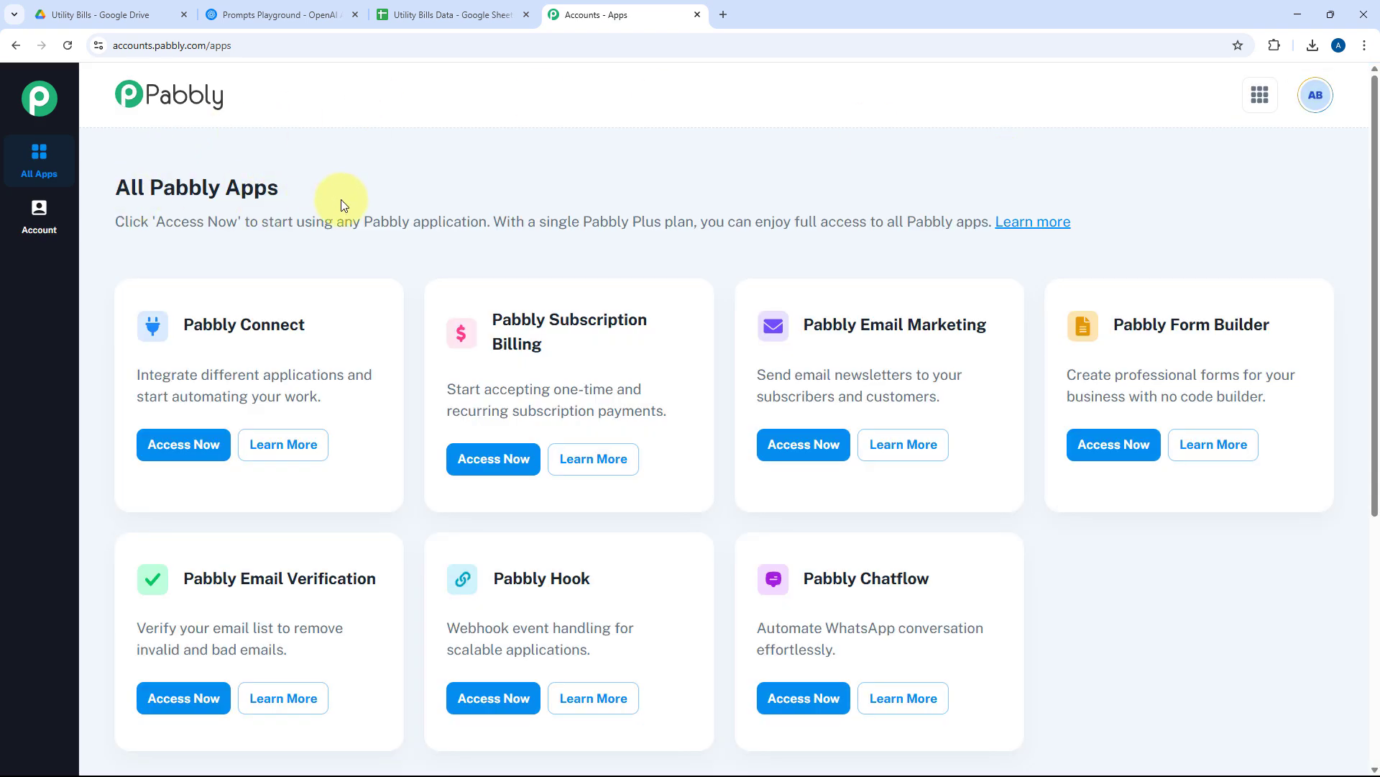
left_click(189, 444)
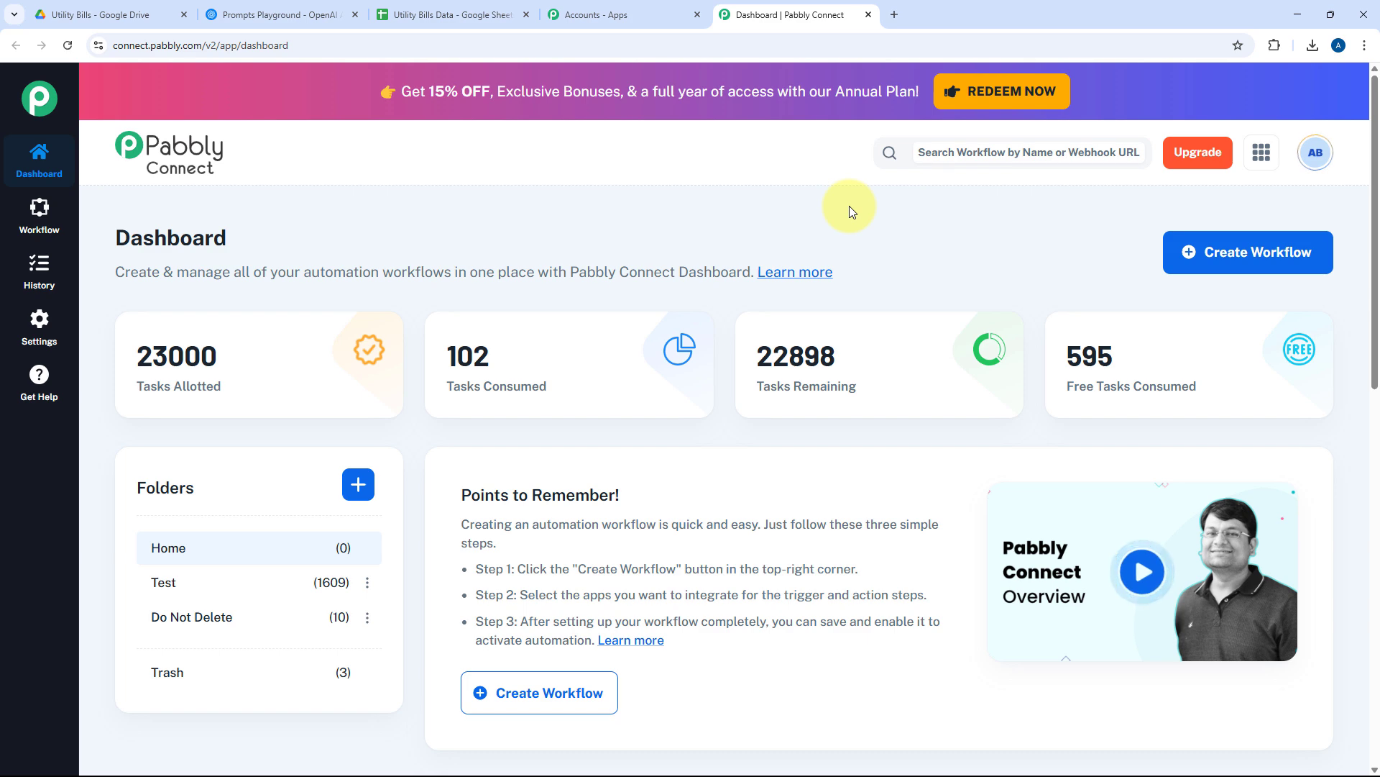
Create a new workflow named "AI Agent for Utility Bills" in the Home folder
left_click(1251, 255)
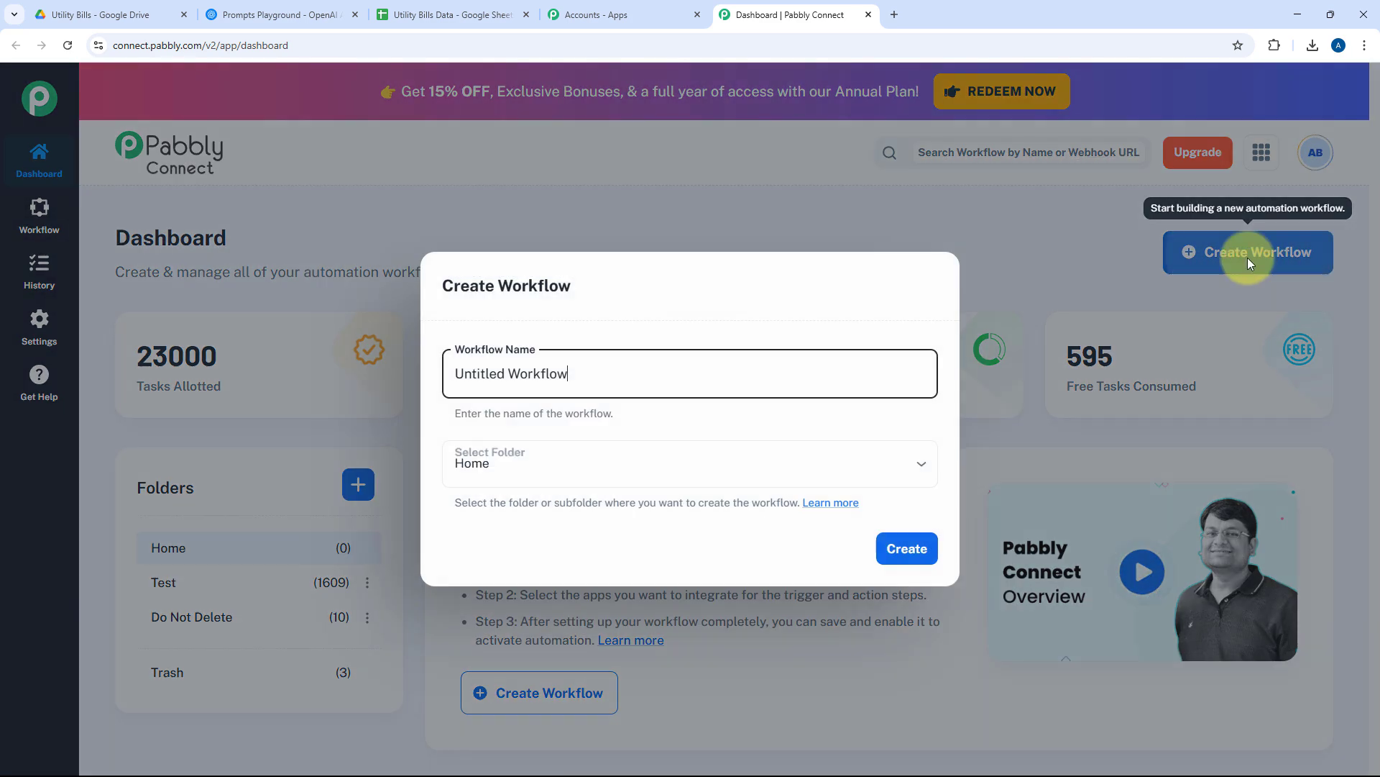
key("ctrl+a")
type("A")
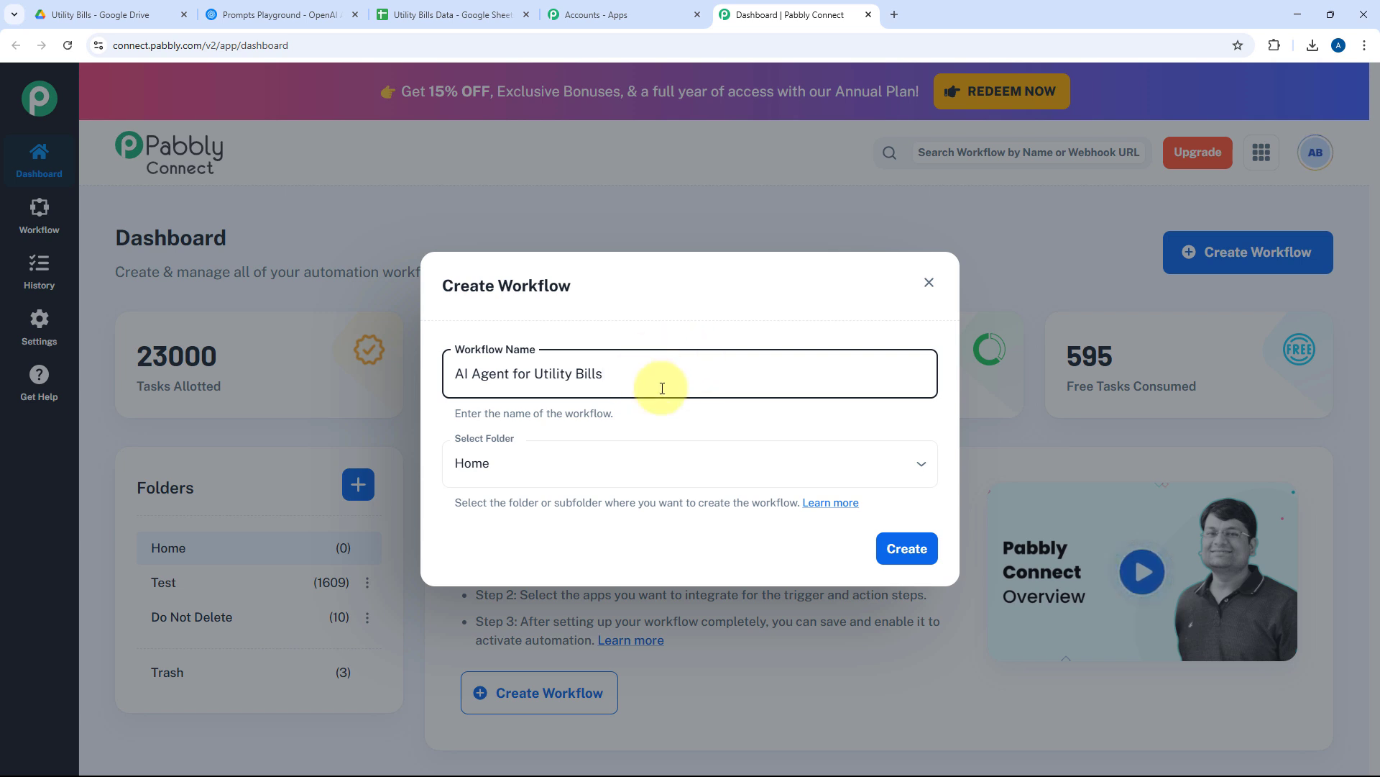
left_click(675, 458)
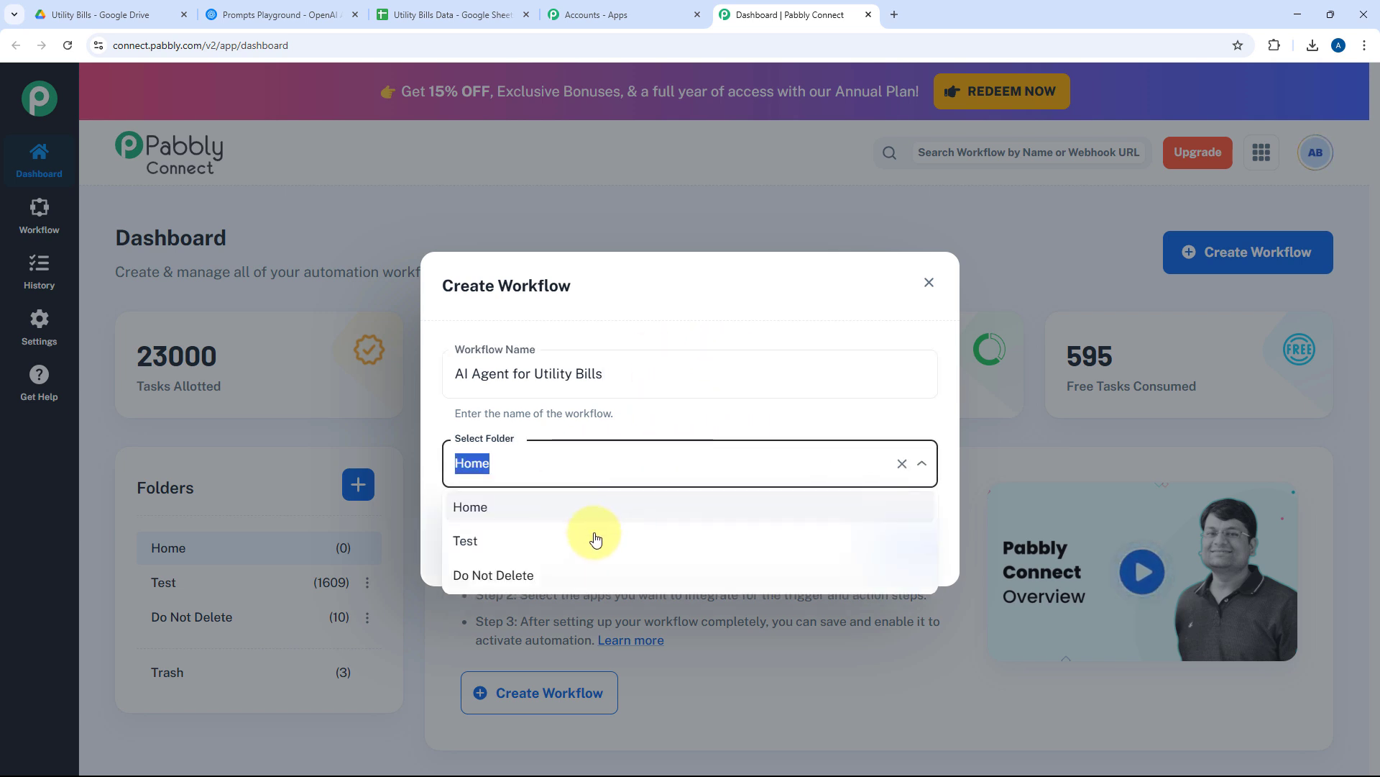
left_click(659, 514)
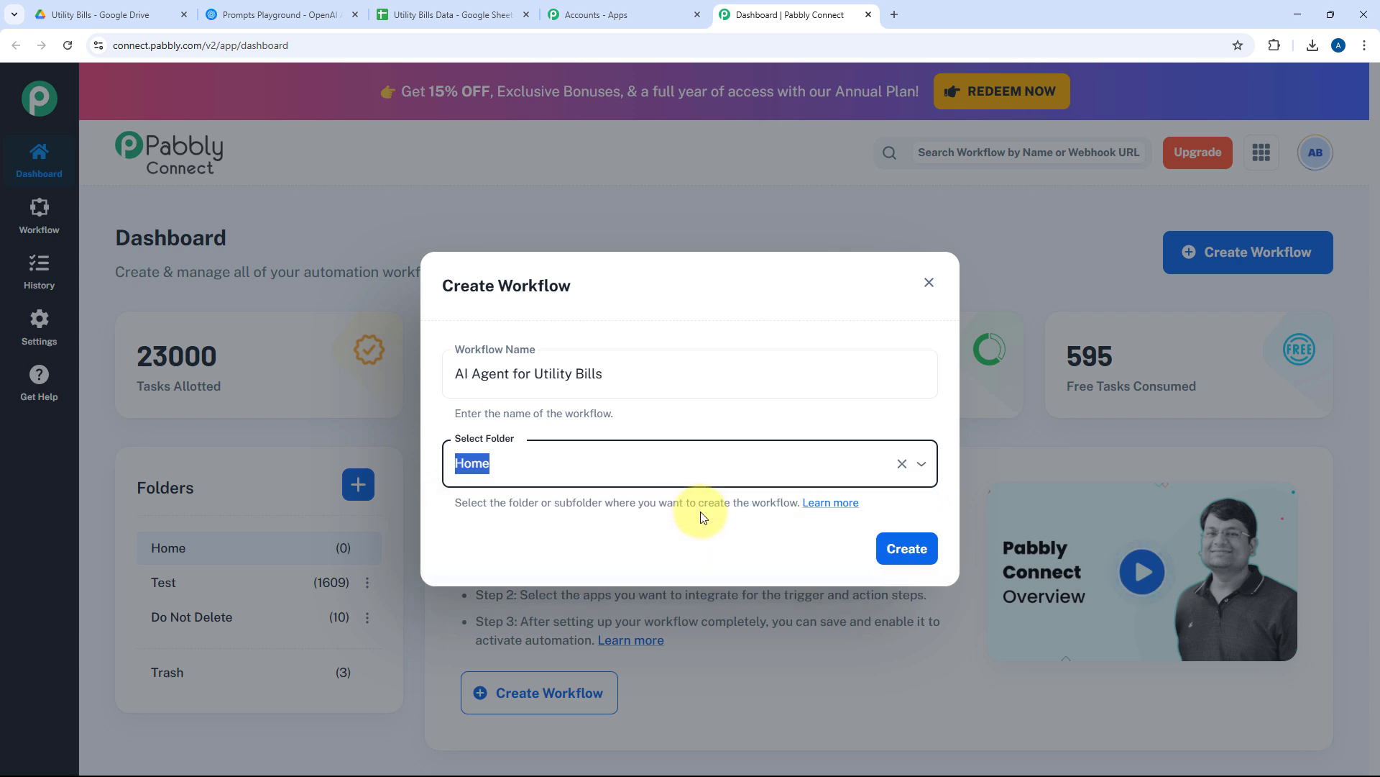
left_click(911, 549)
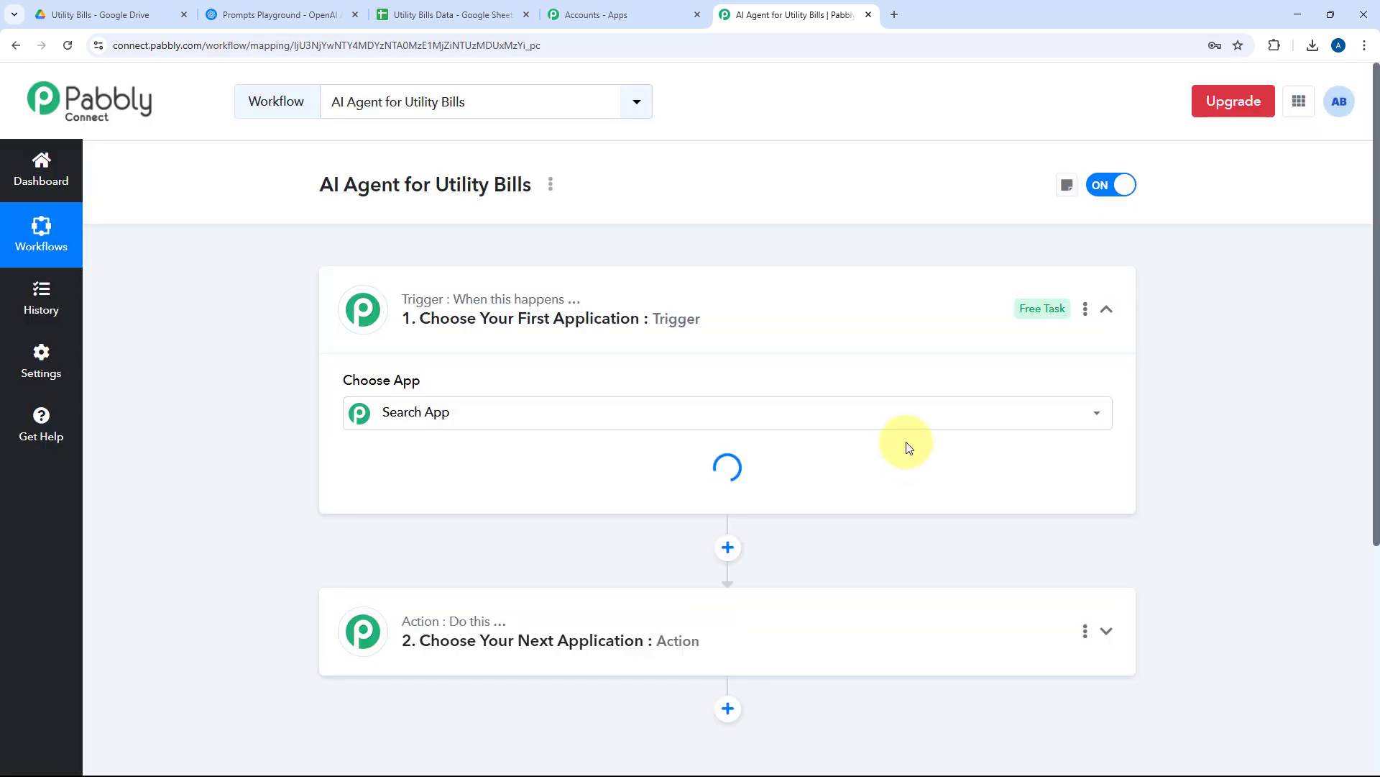
Examine the workflow's trigger and action steps and compare them with the Utility Bills folder in Google Drive
left_click(453, 298)
scroll(252, 318, "down", 1)
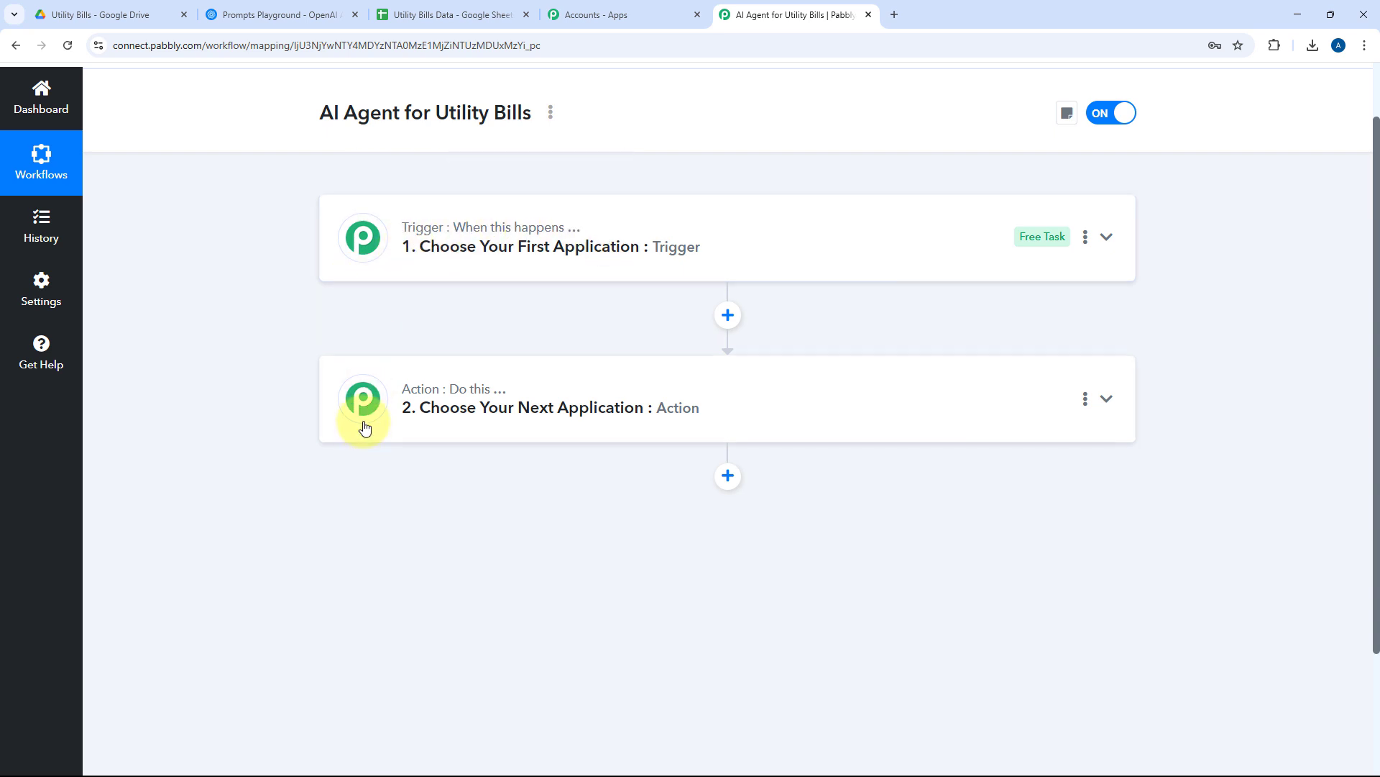
mouse_move(438, 400)
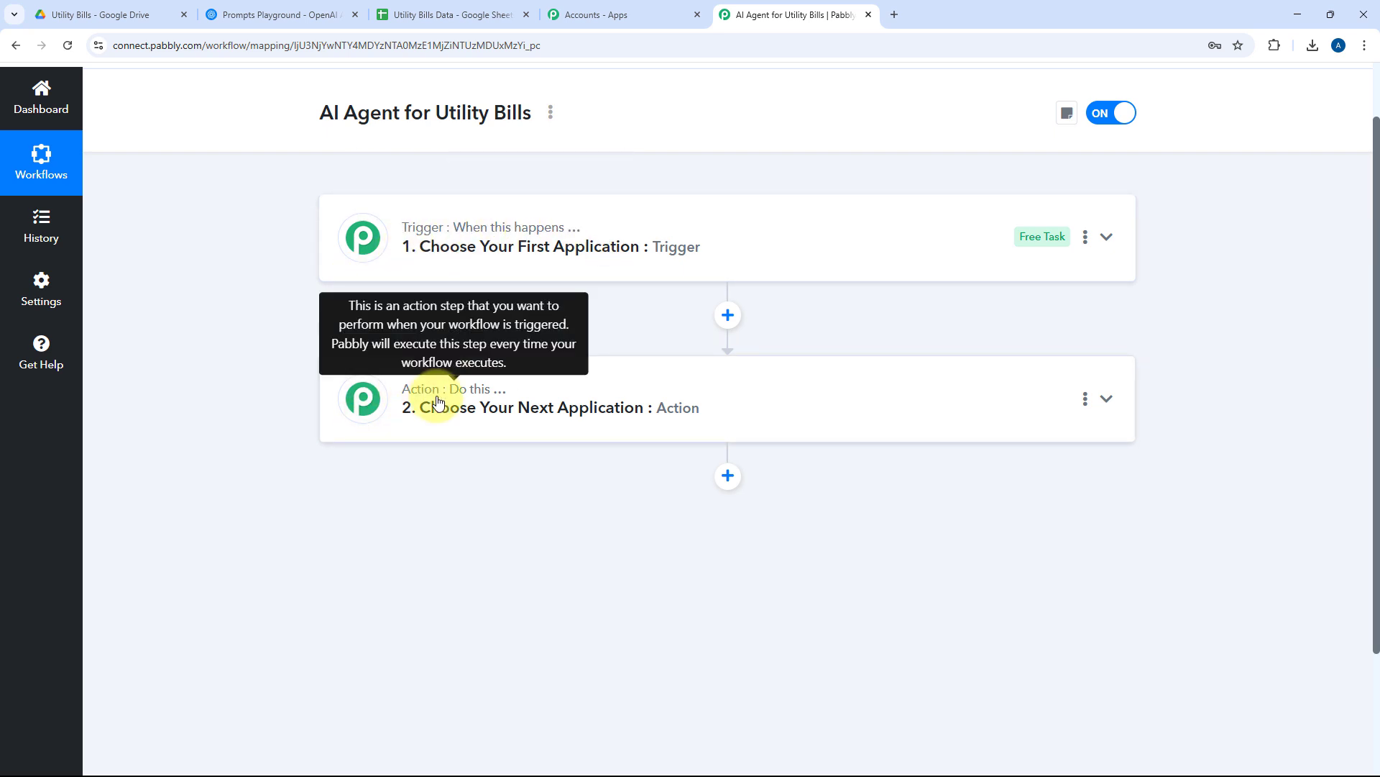
left_click(726, 251)
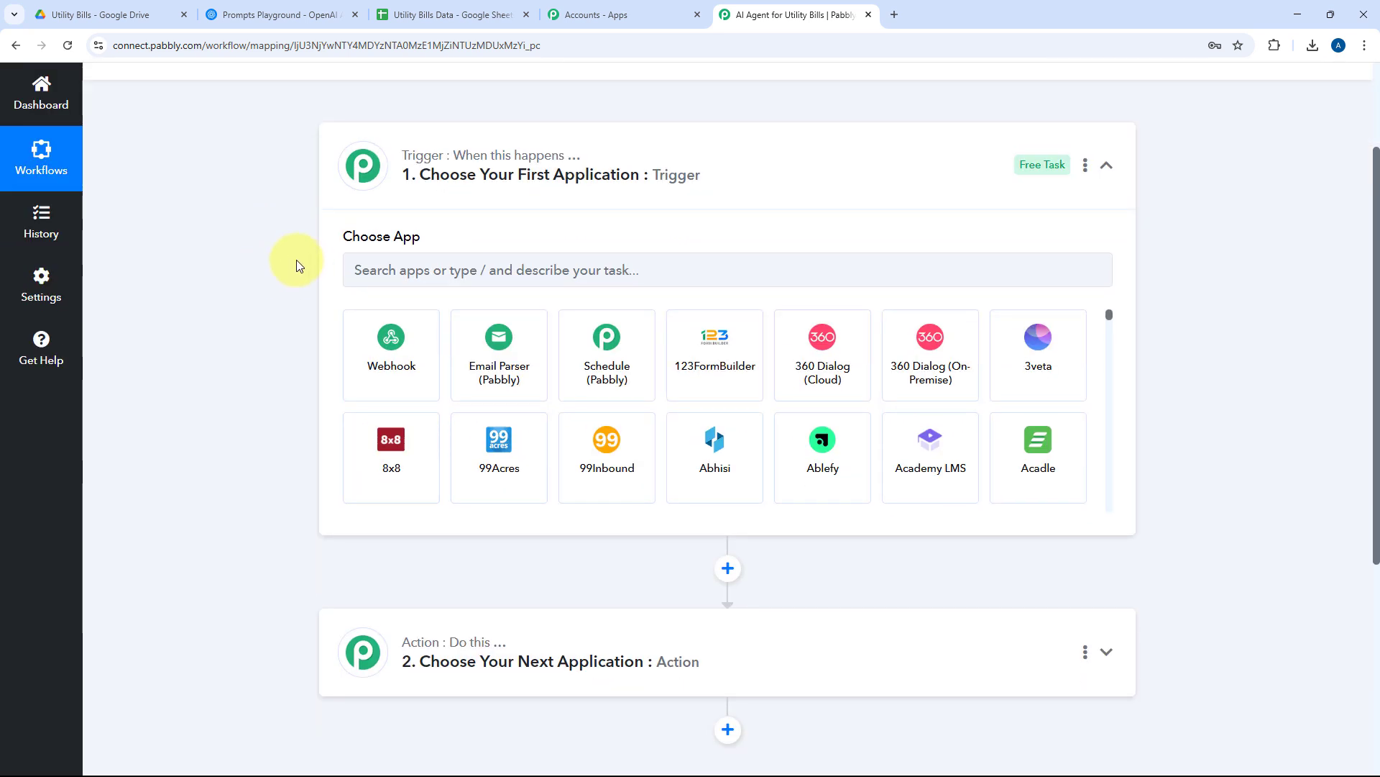
left_click(108, 15)
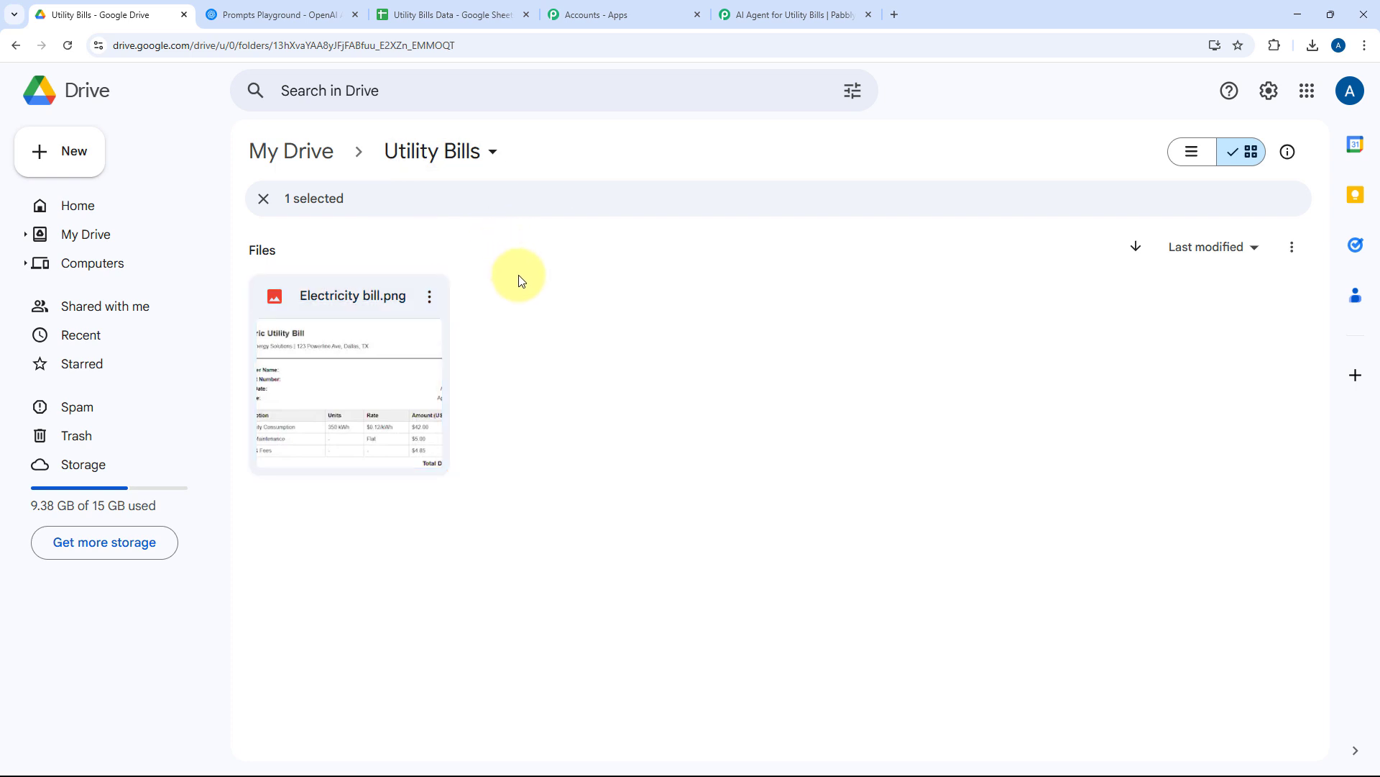
left_click(753, 7)
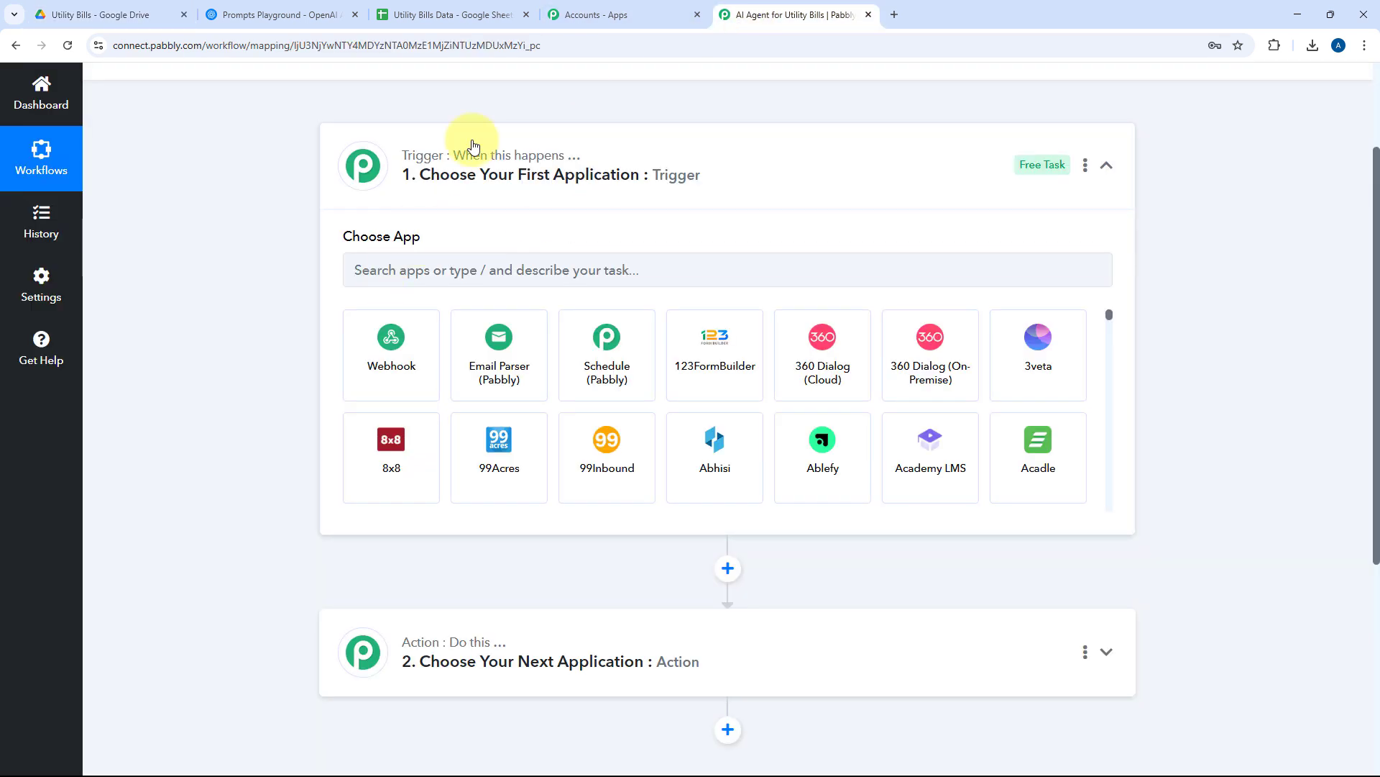
left_click(91, 6)
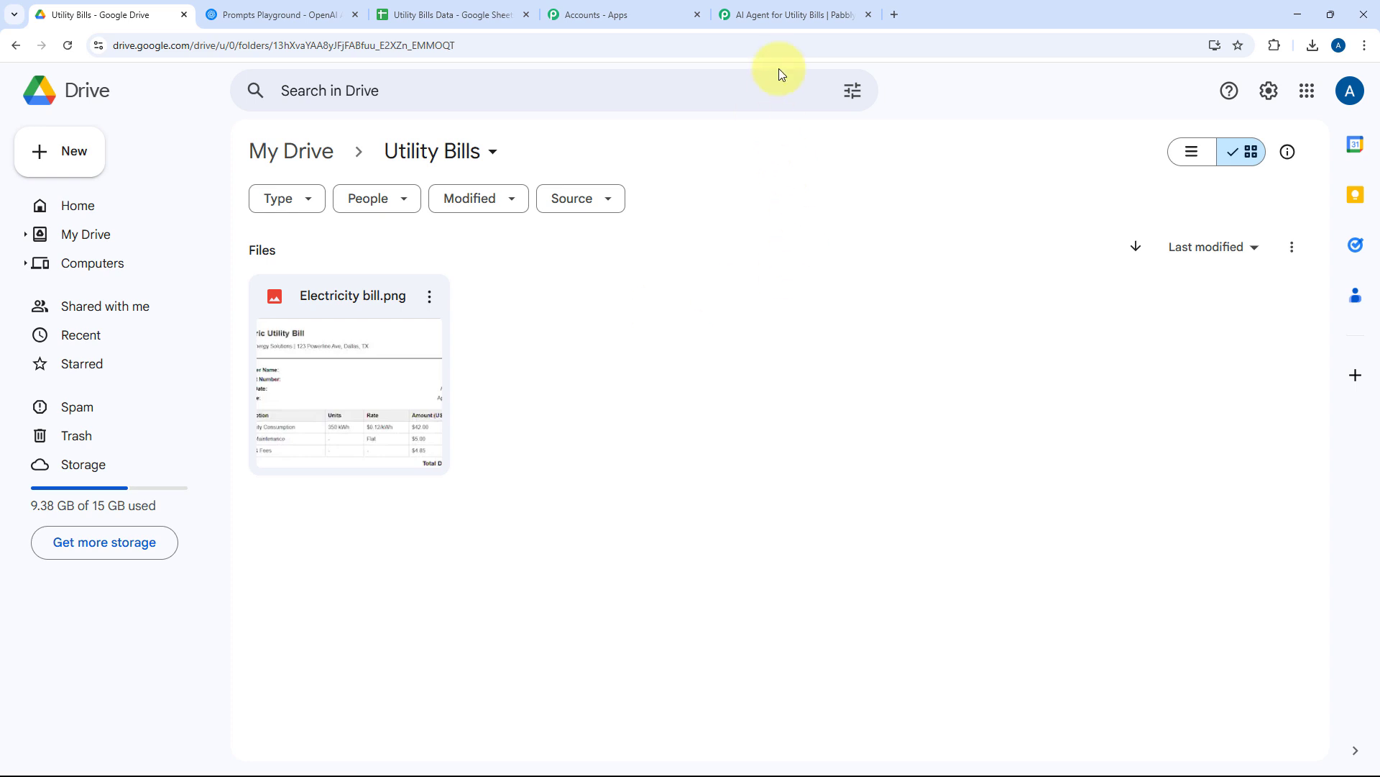
left_click(733, 14)
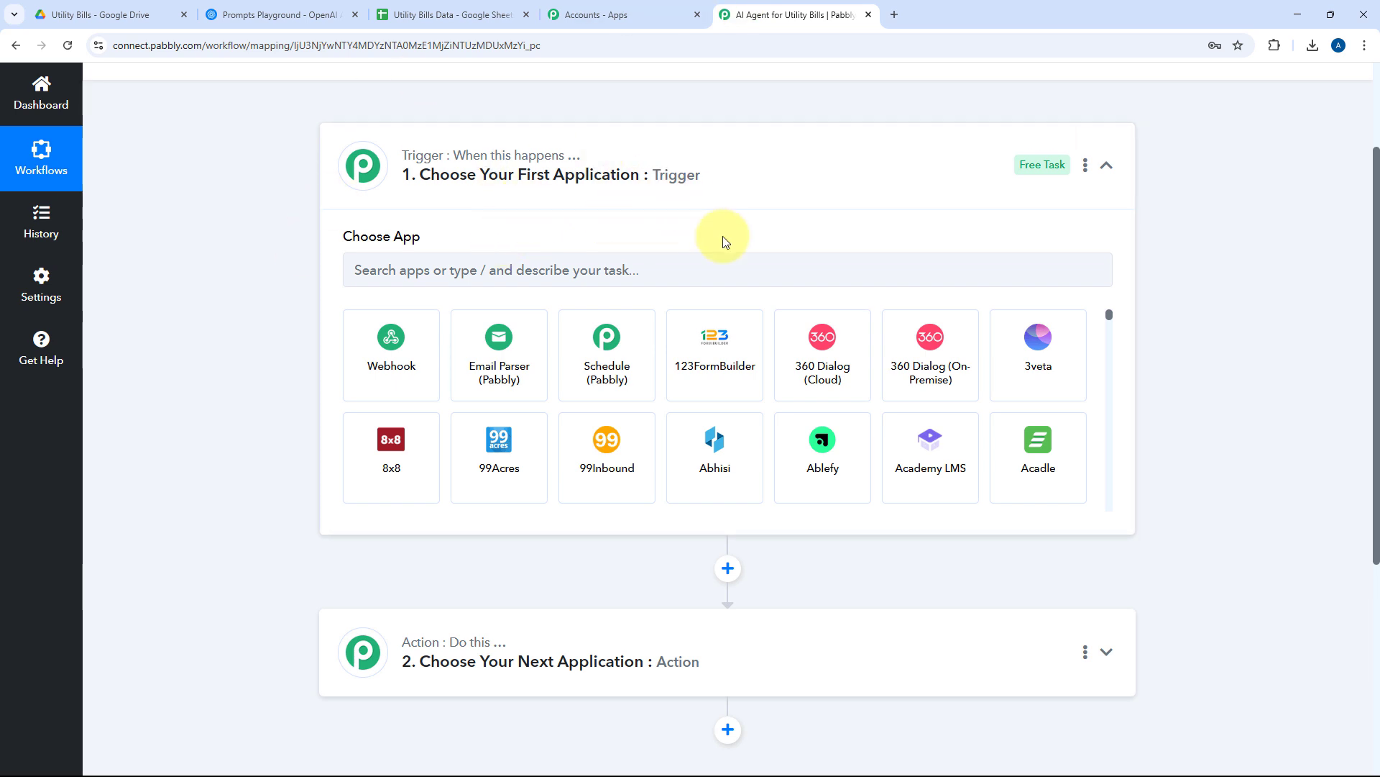
Search for Google Drive and choose it as the trigger application of the workflow
left_click(523, 270)
type("Goo")
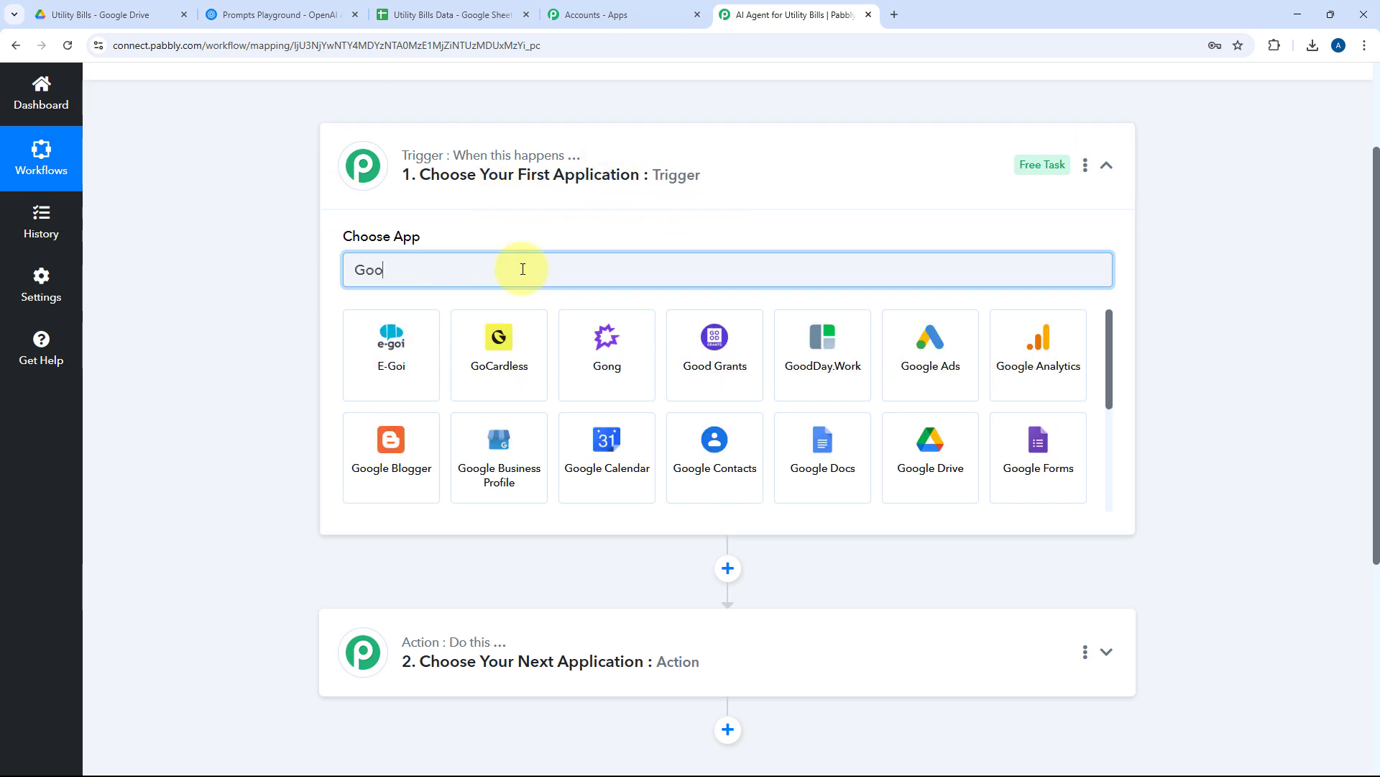
type("gle Drive")
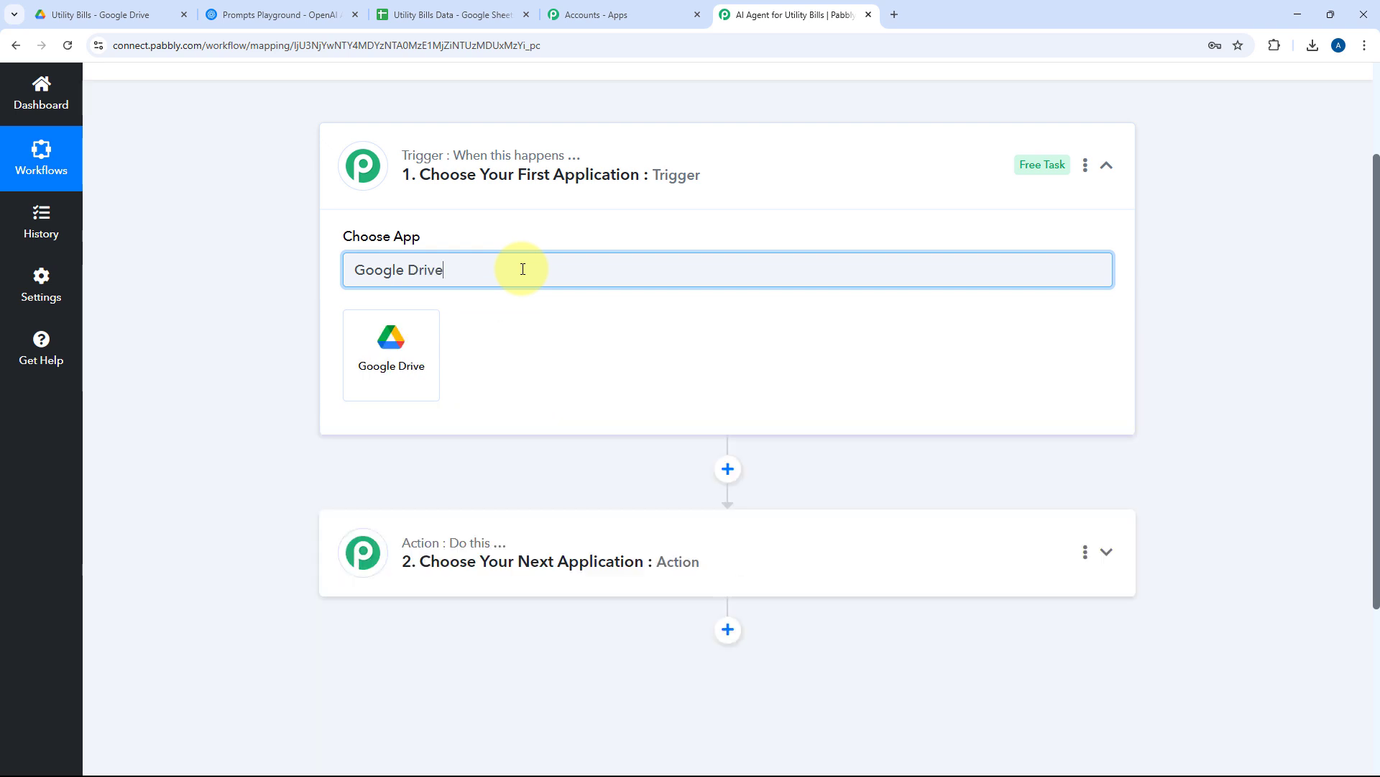
left_click(394, 346)
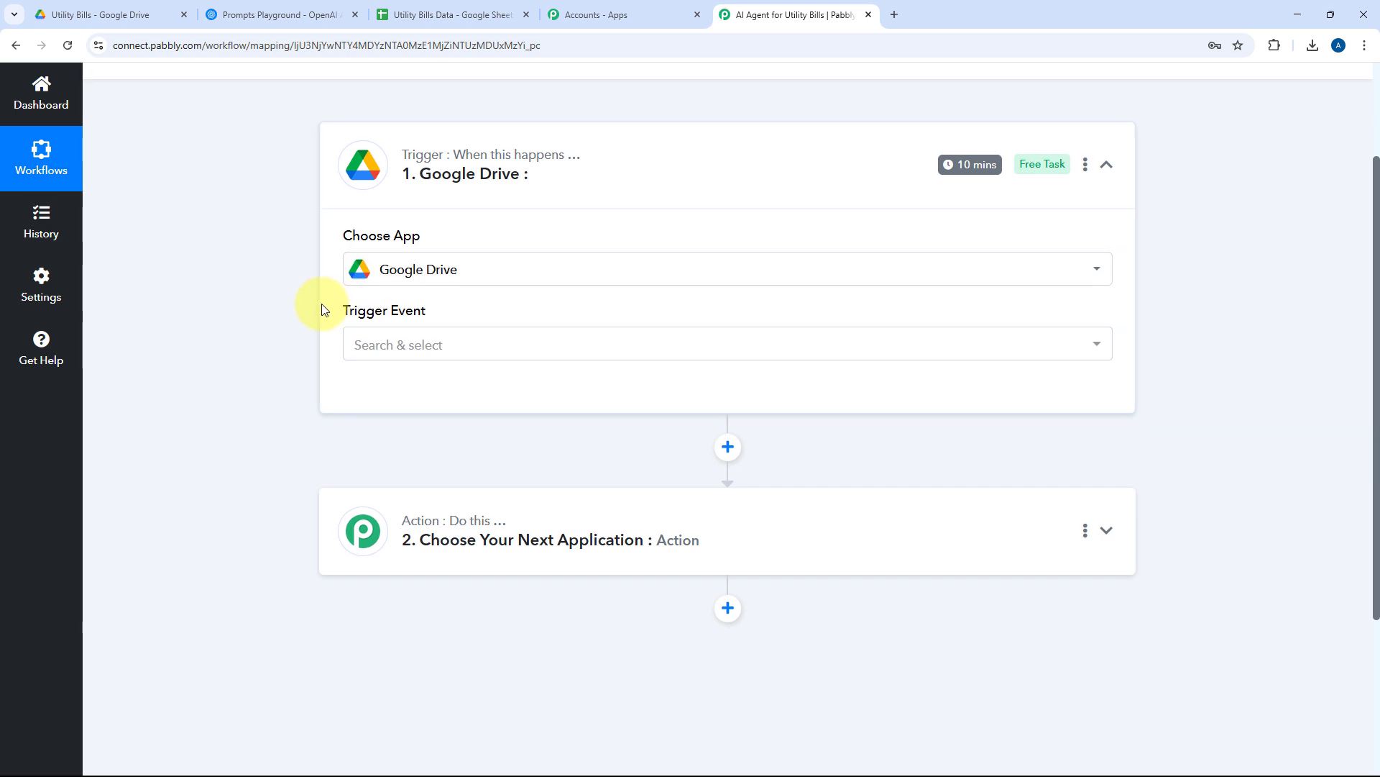
scroll(431, 324, "down", 1)
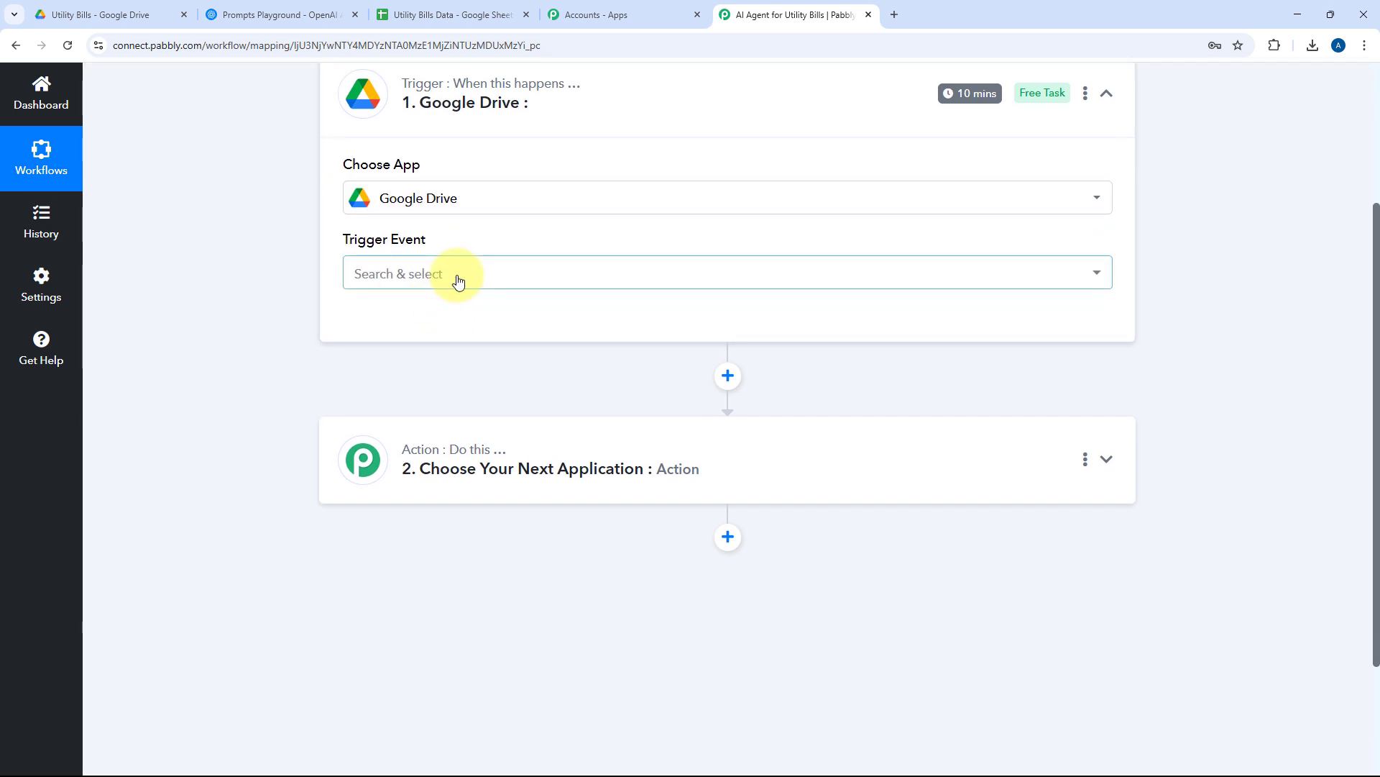
Set the trigger event to New File in Specific Folder and authorize a new Google Drive connection through Google sign-in
left_click(459, 280)
left_click(466, 468)
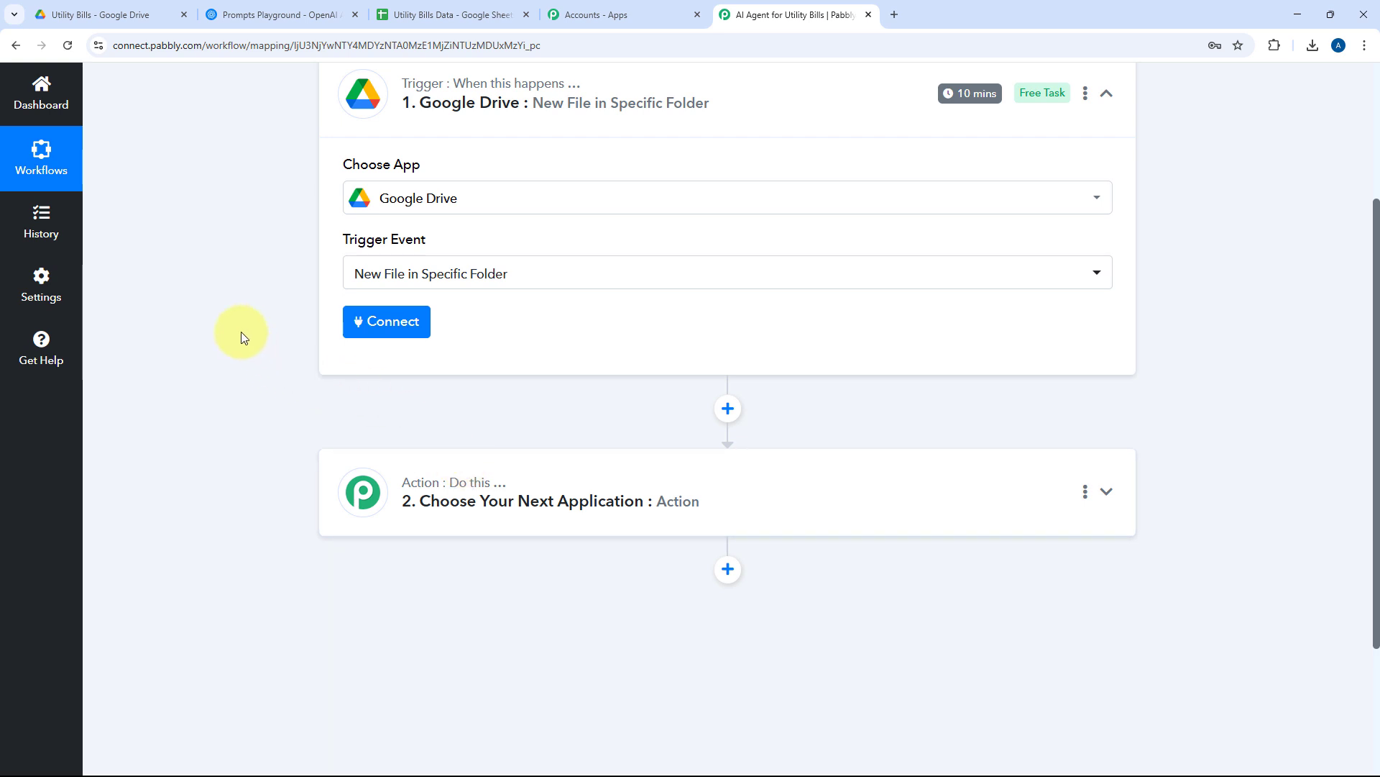
left_click(376, 325)
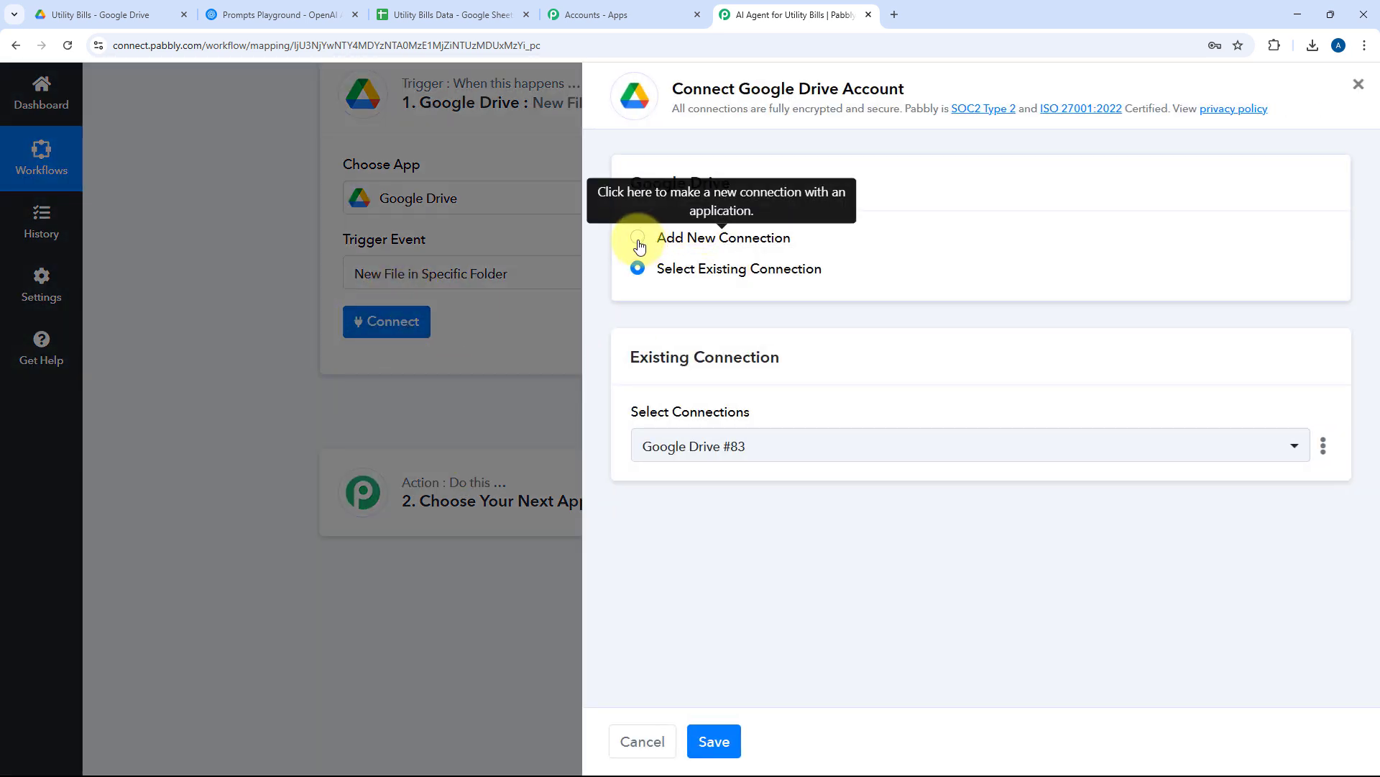
left_click(637, 238)
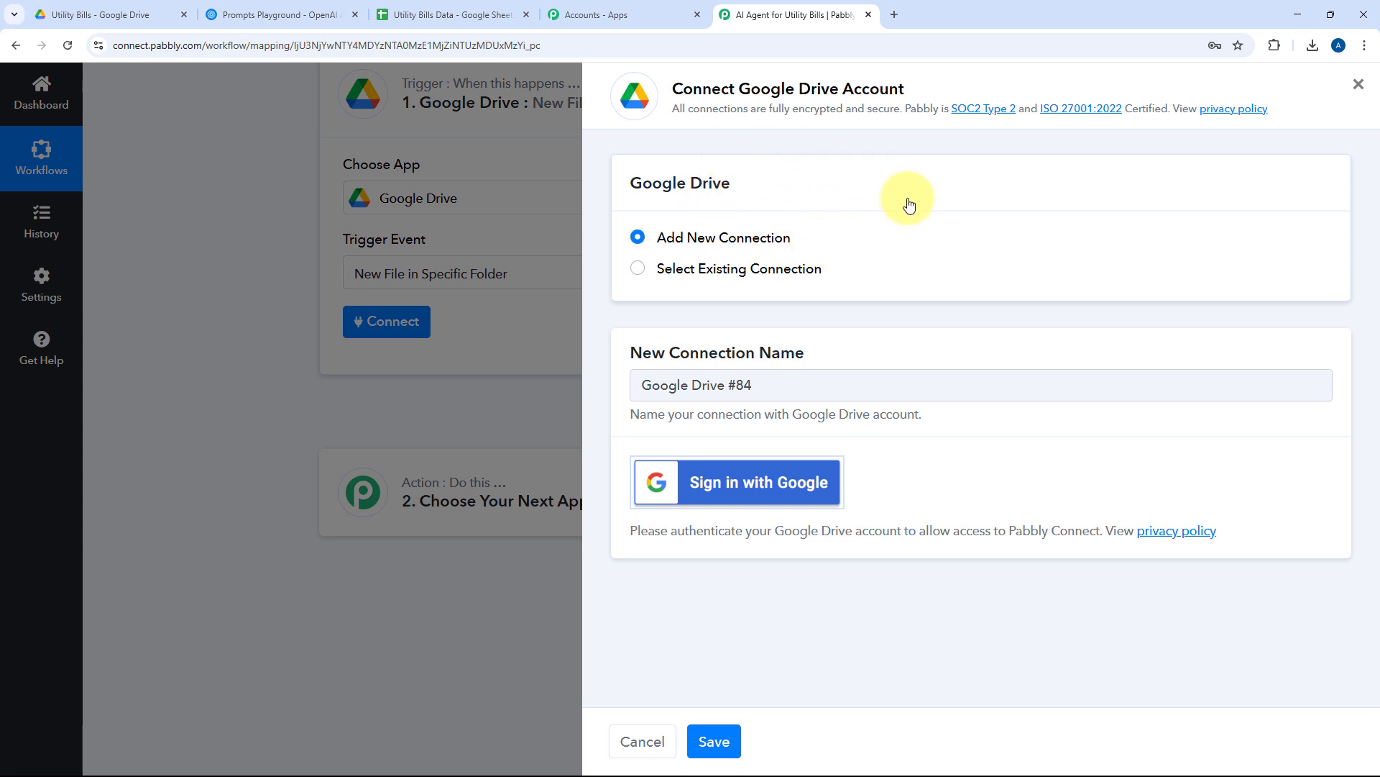
left_click(738, 489)
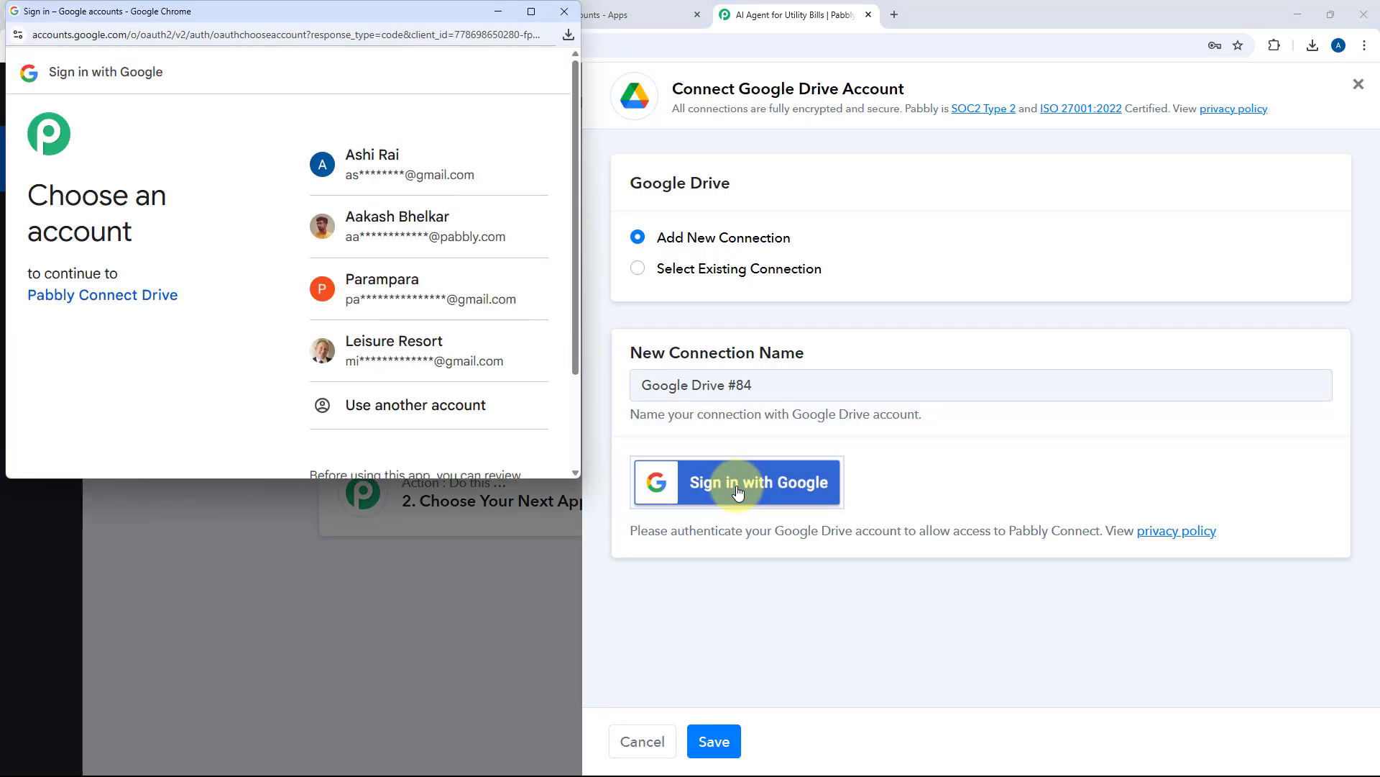
left_click(401, 172)
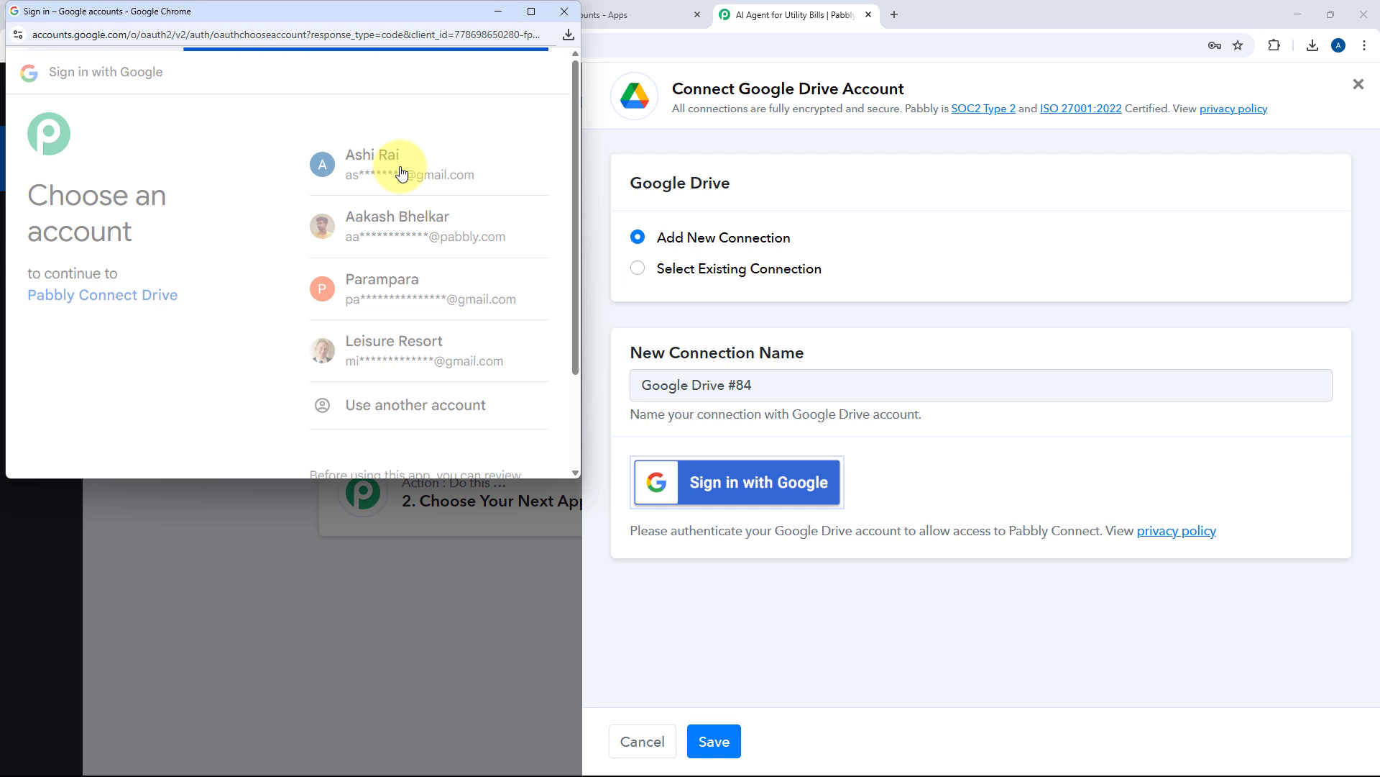
scroll(431, 288, "down", 3)
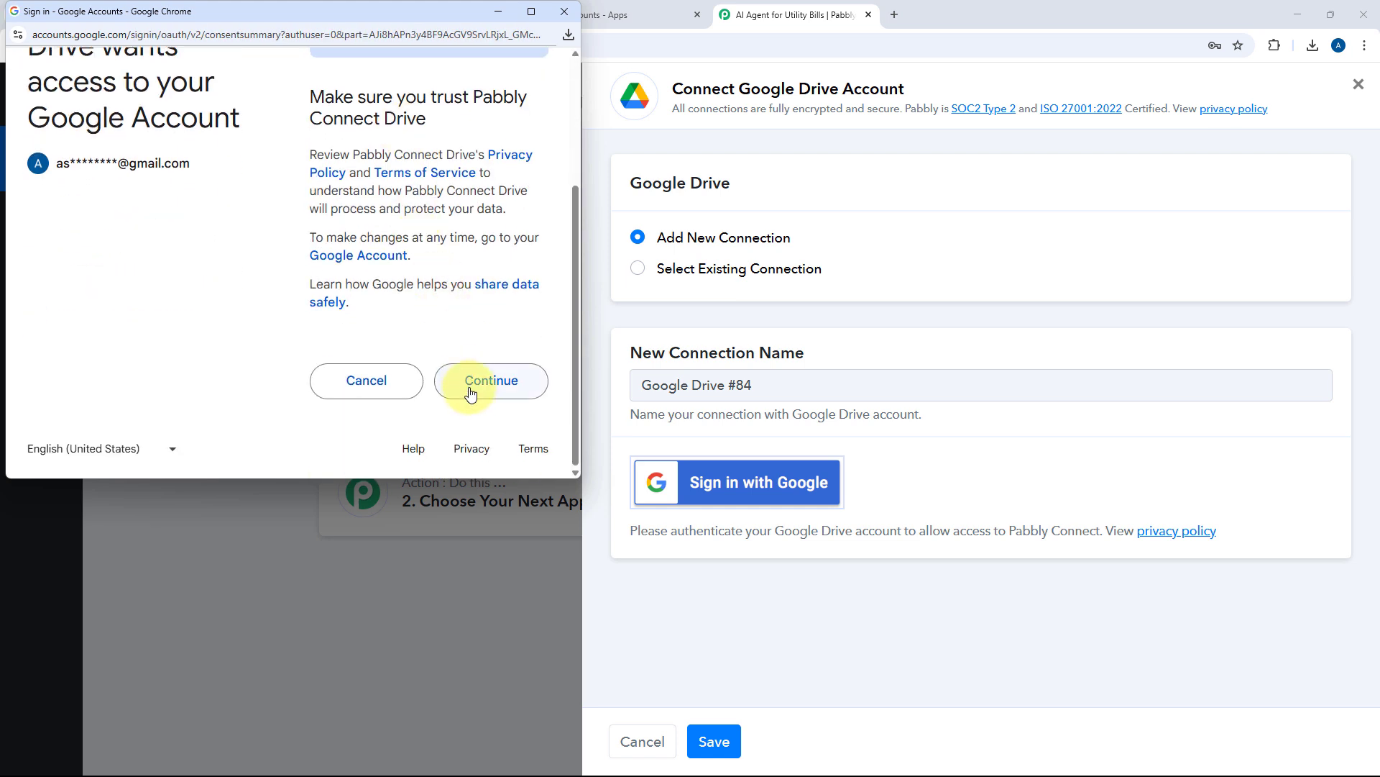
left_click(471, 393)
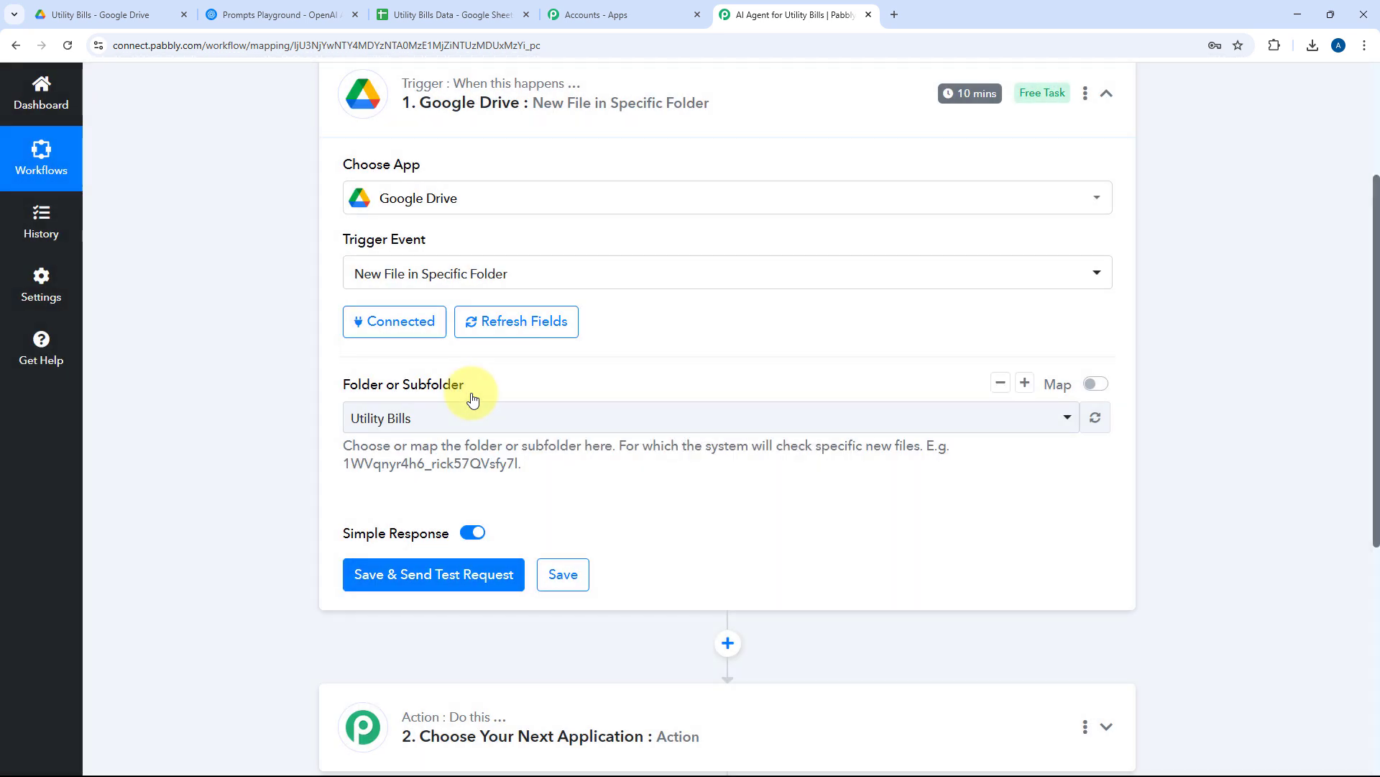
Choose Utility Bills as the trigger's folder, checking the folder name against Google Drive
scroll(472, 399, "down", 2)
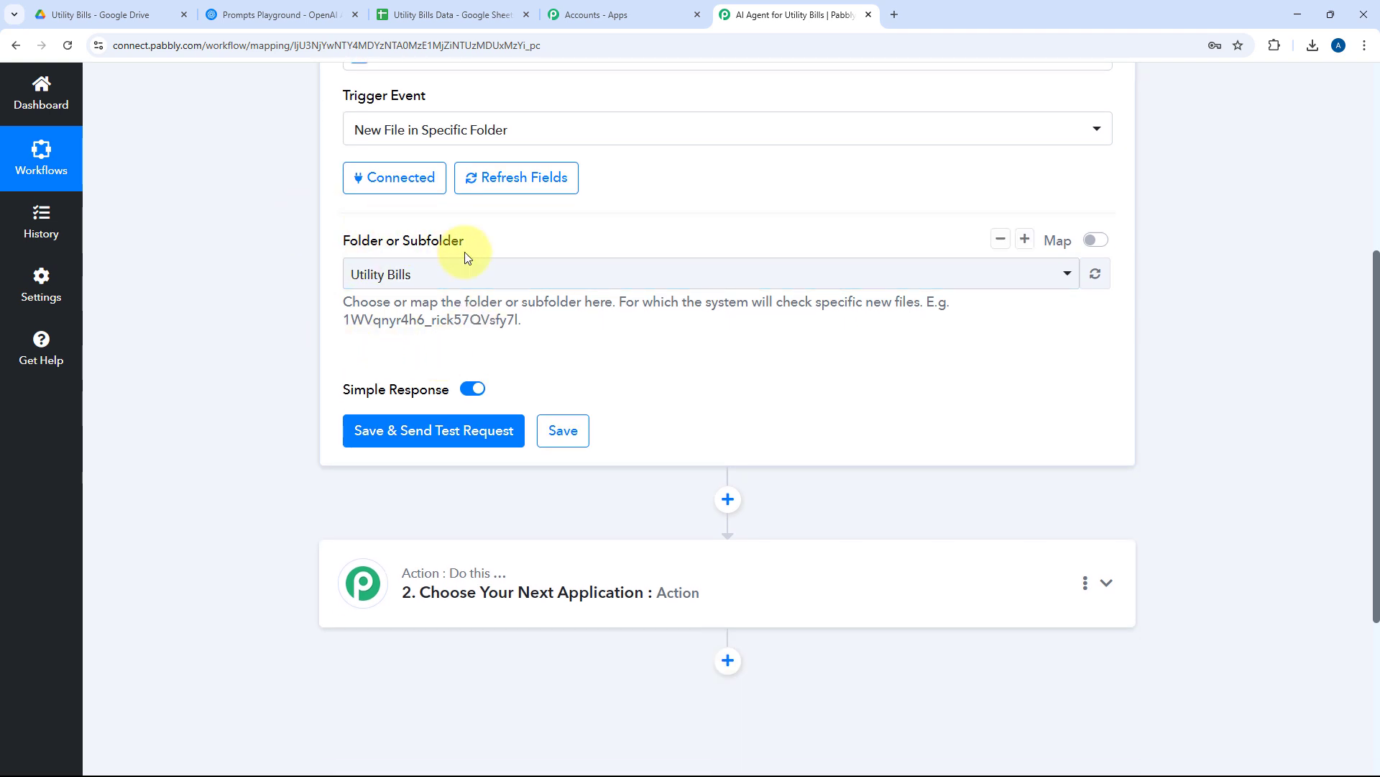
left_click(537, 280)
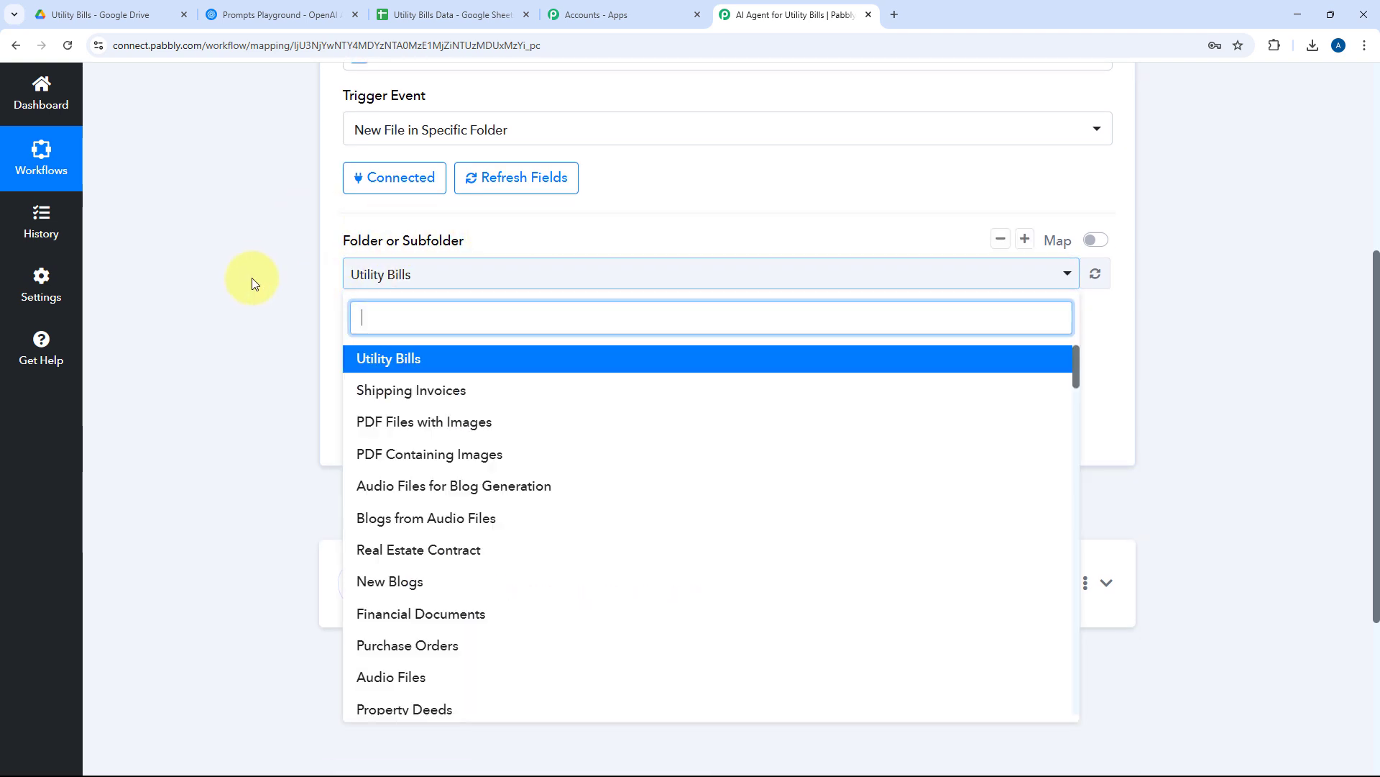
scroll(256, 280, "down", 2)
scroll(558, 321, "down", 9)
scroll(626, 305, "down", 10)
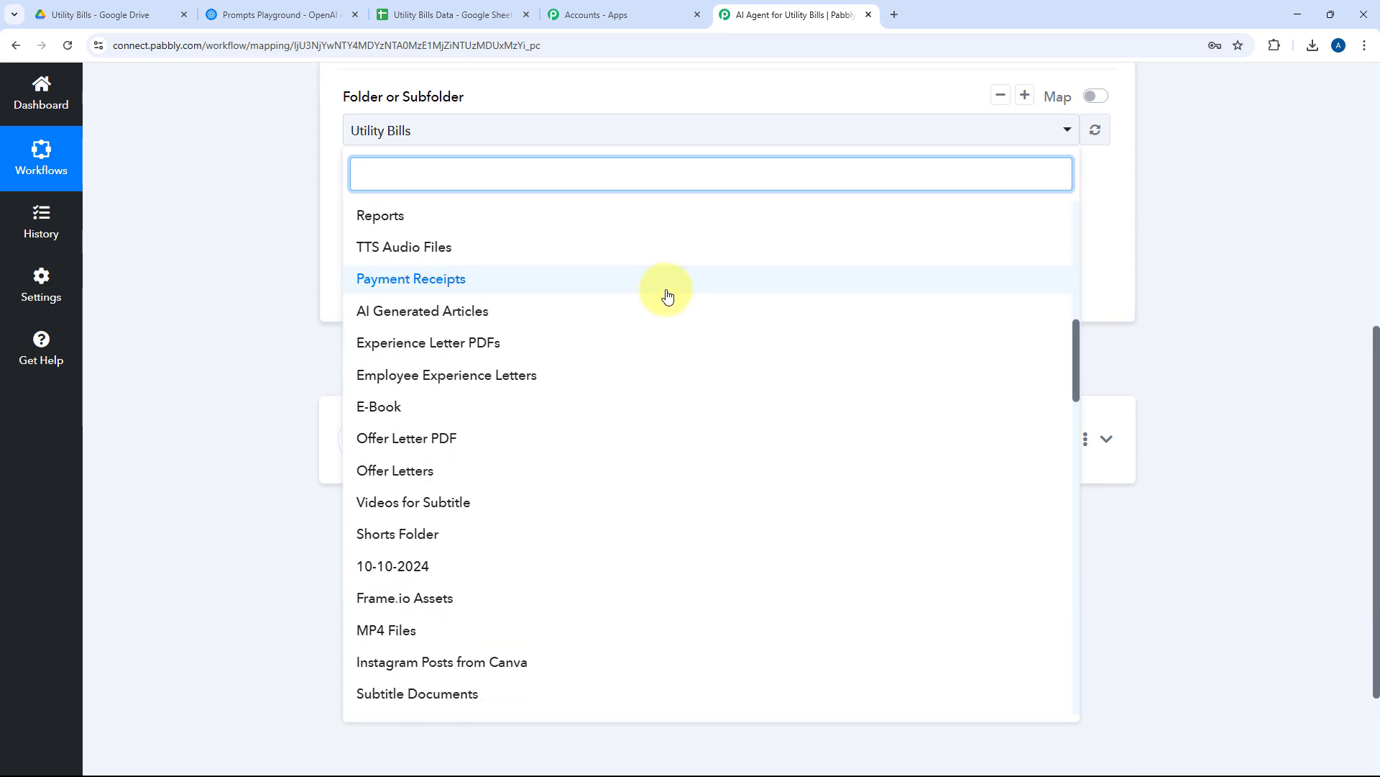
scroll(724, 289, "up", 15)
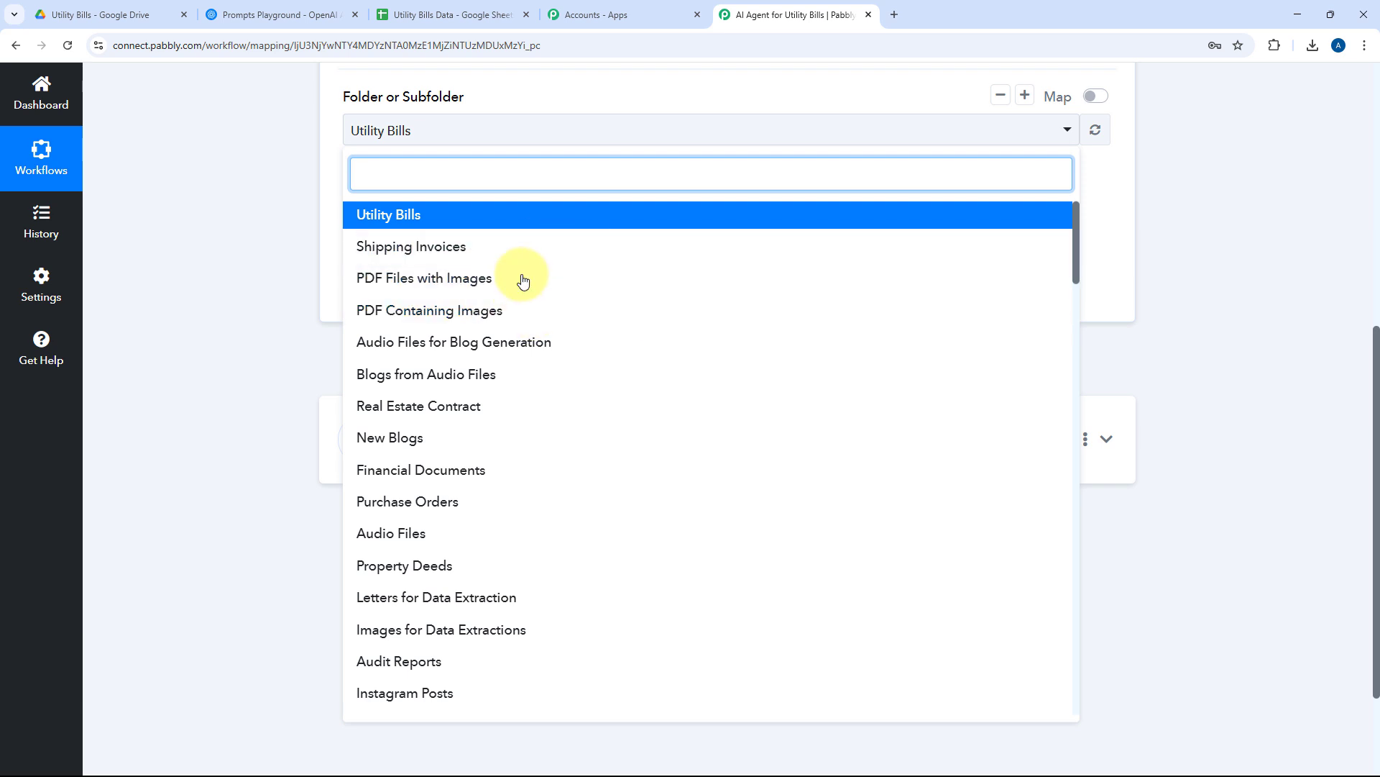
left_click(141, 16)
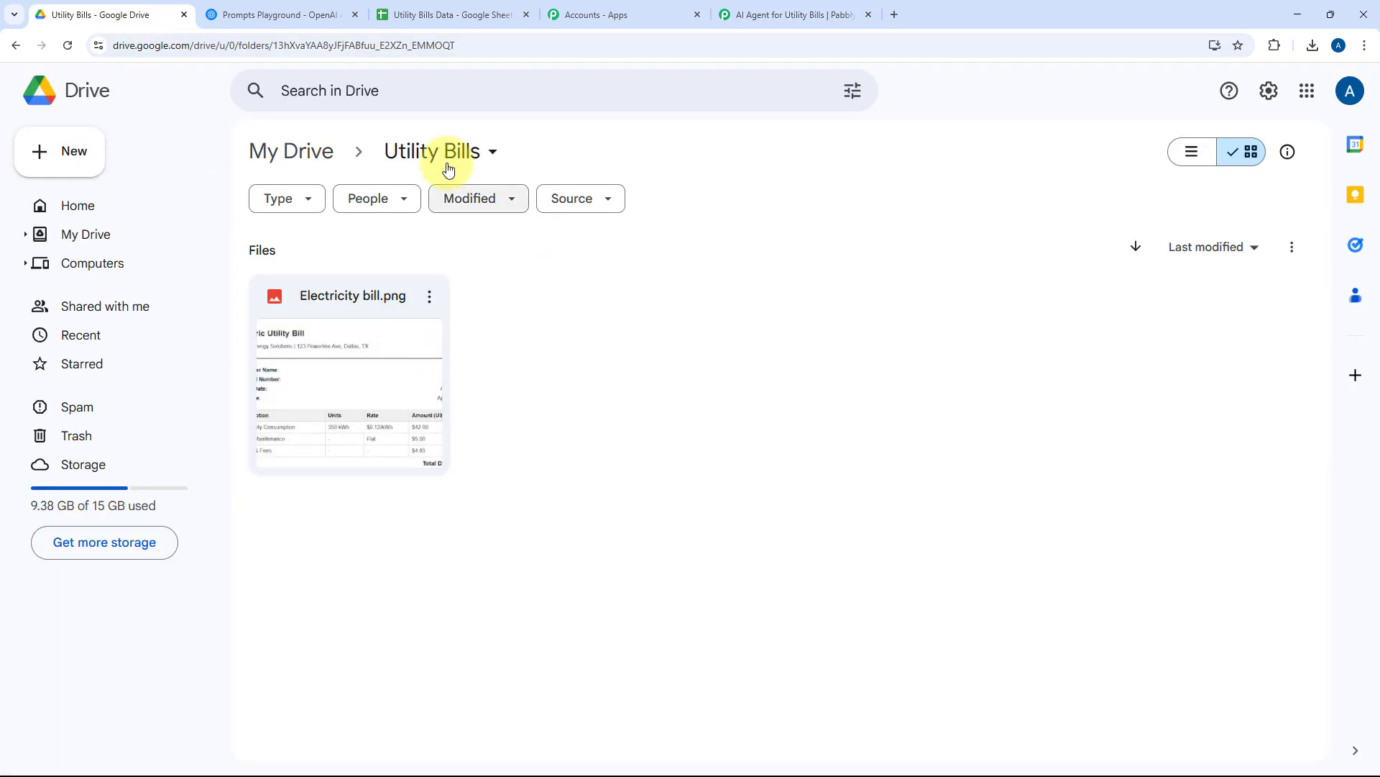
left_click(794, 14)
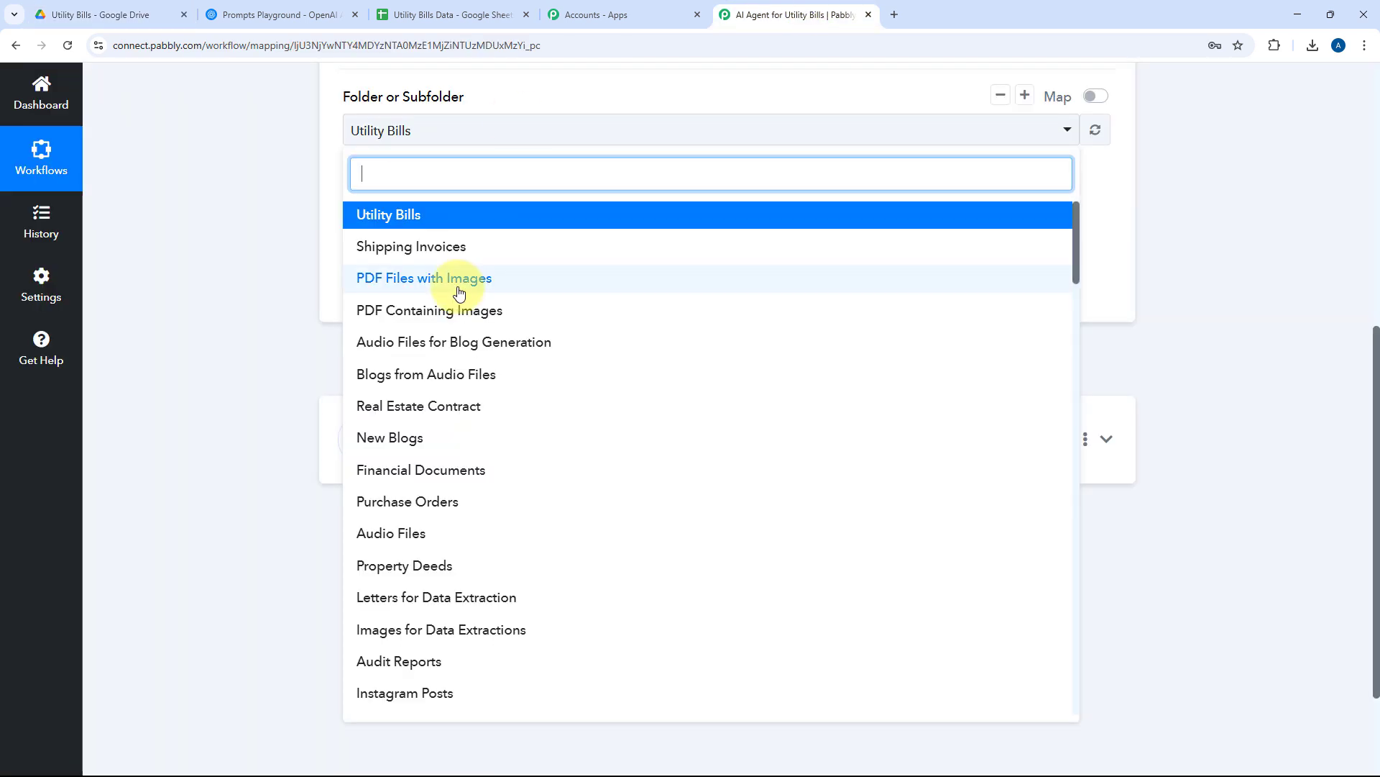
left_click(411, 214)
scroll(532, 199, "up", 2)
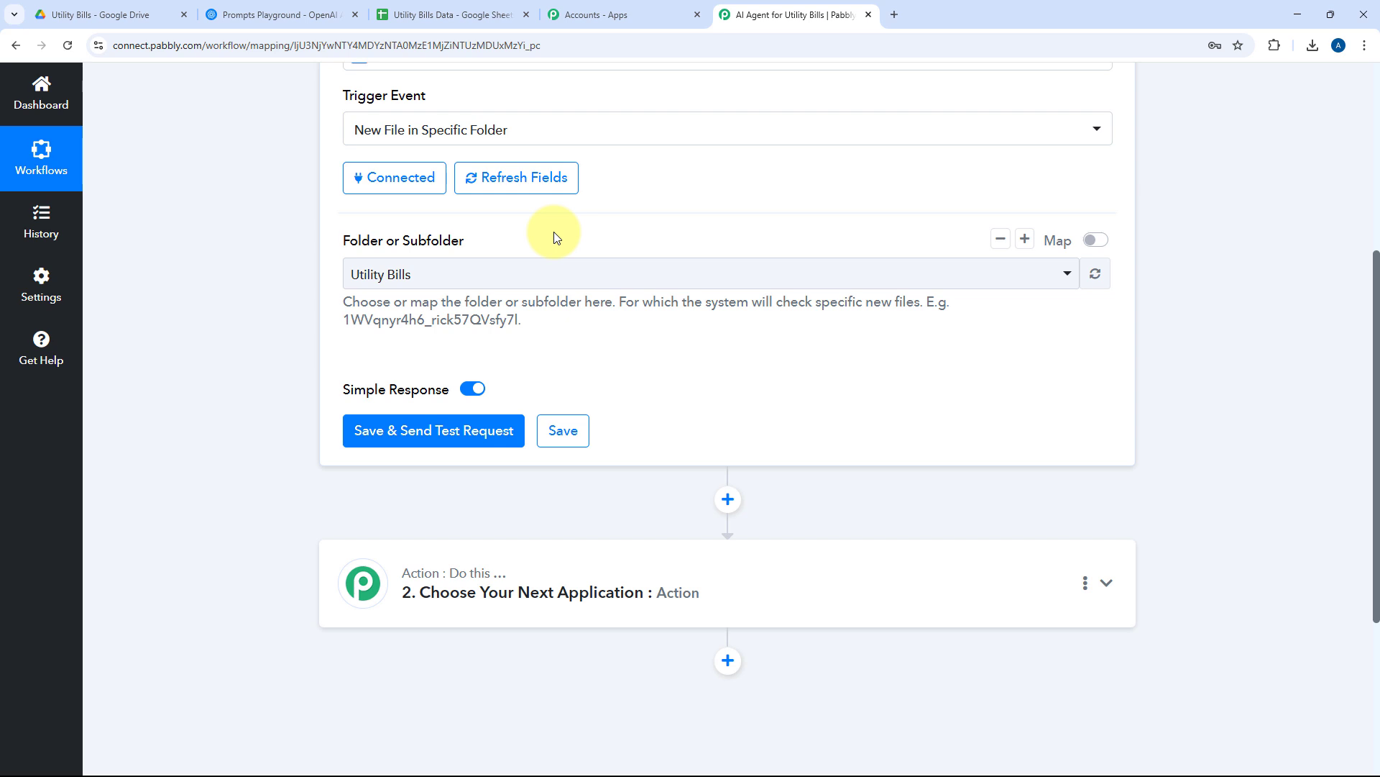
scroll(556, 237, "down", 1)
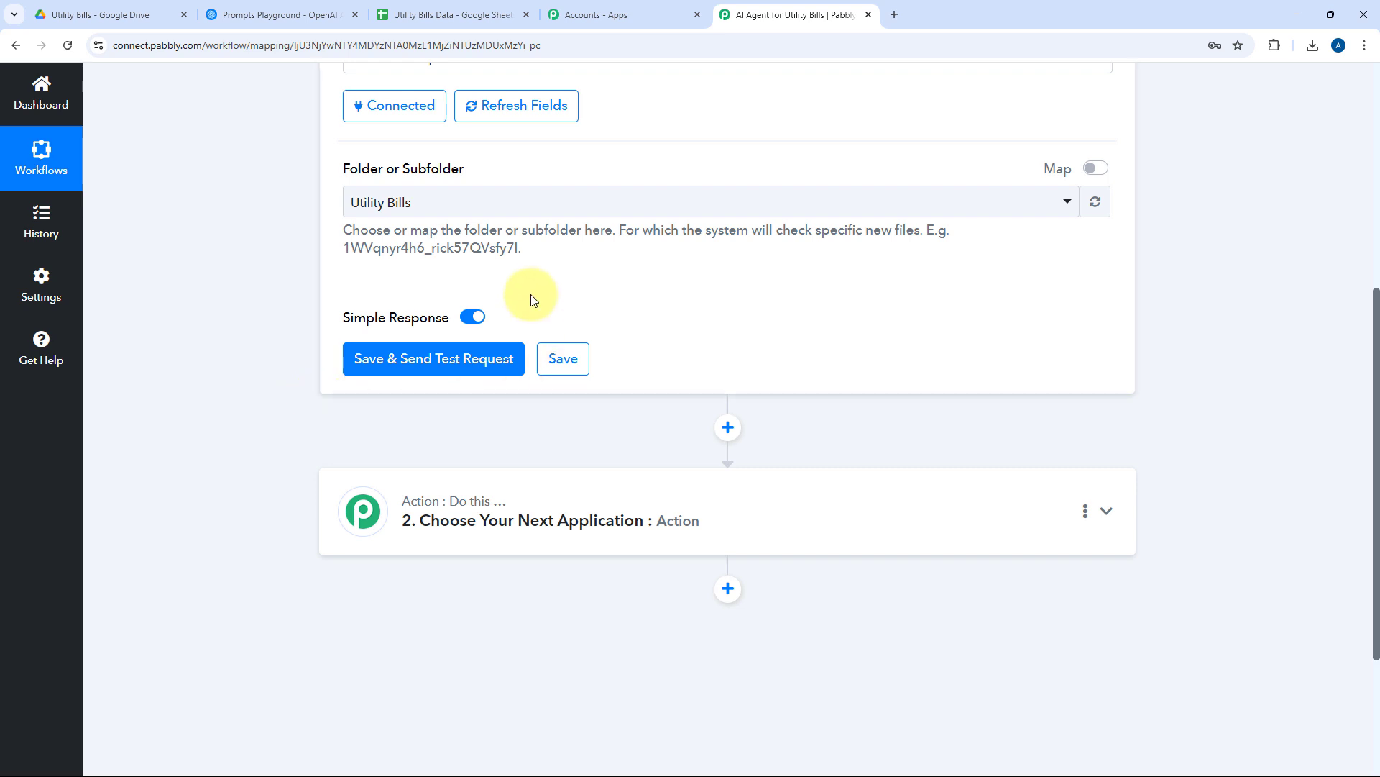
Preview Electricity bill.png in the Utility Bills folder on Google Drive and check its sharing status
left_click(54, 13)
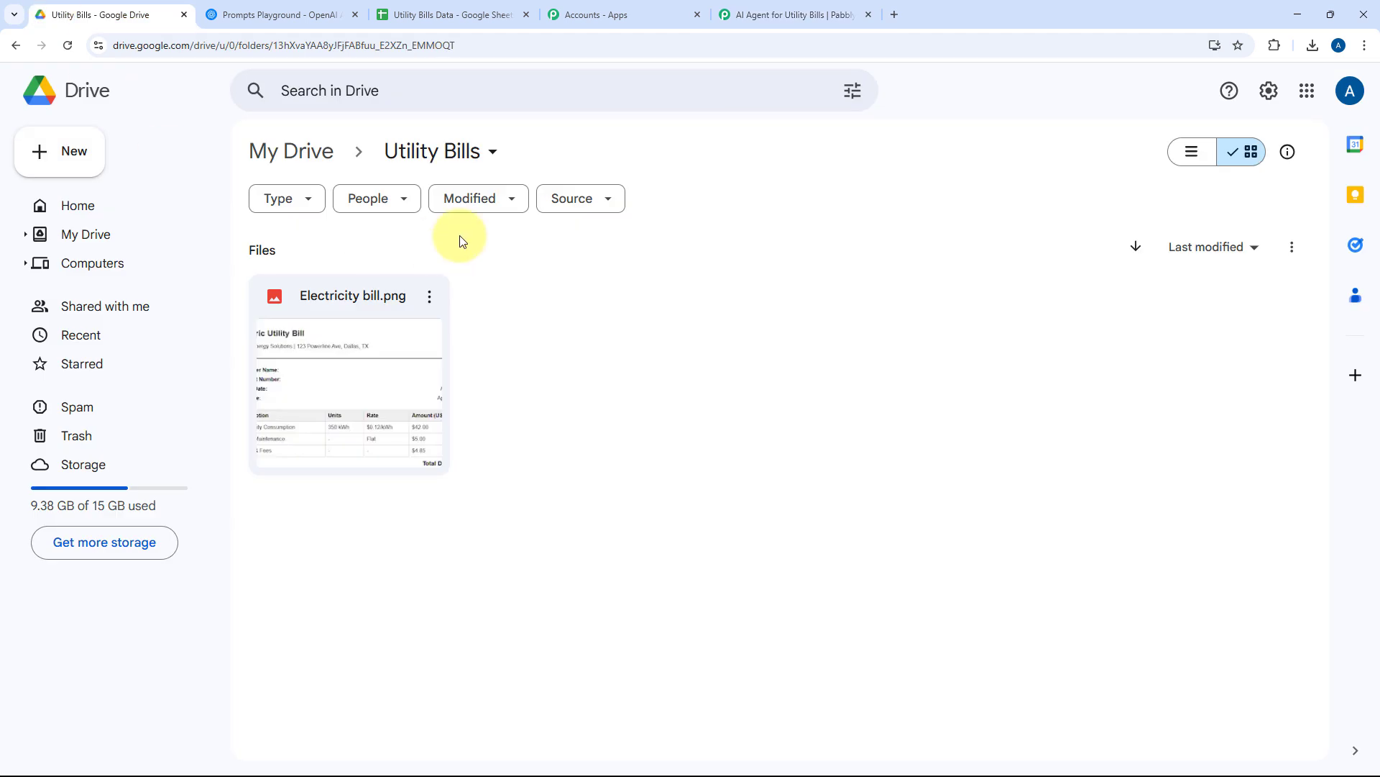
left_click(782, 9)
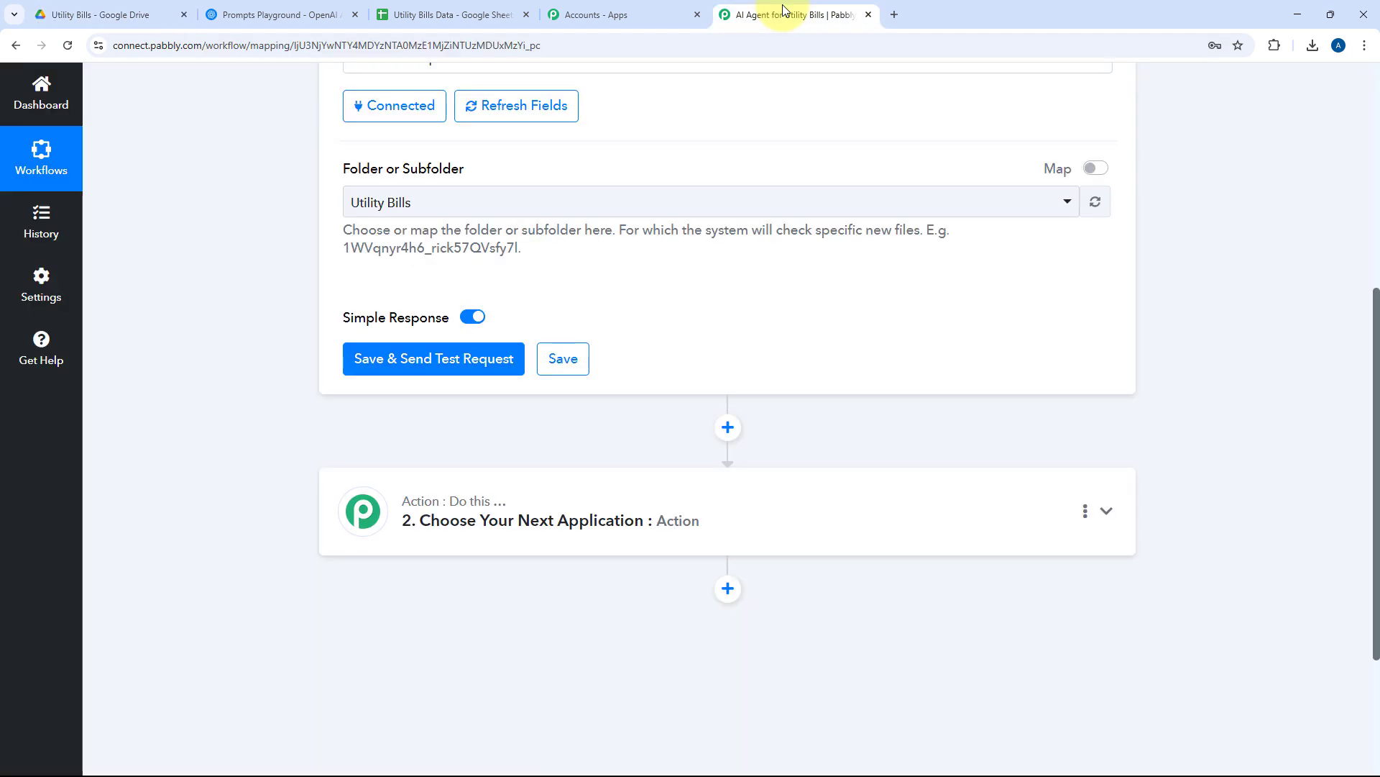
left_click(155, 15)
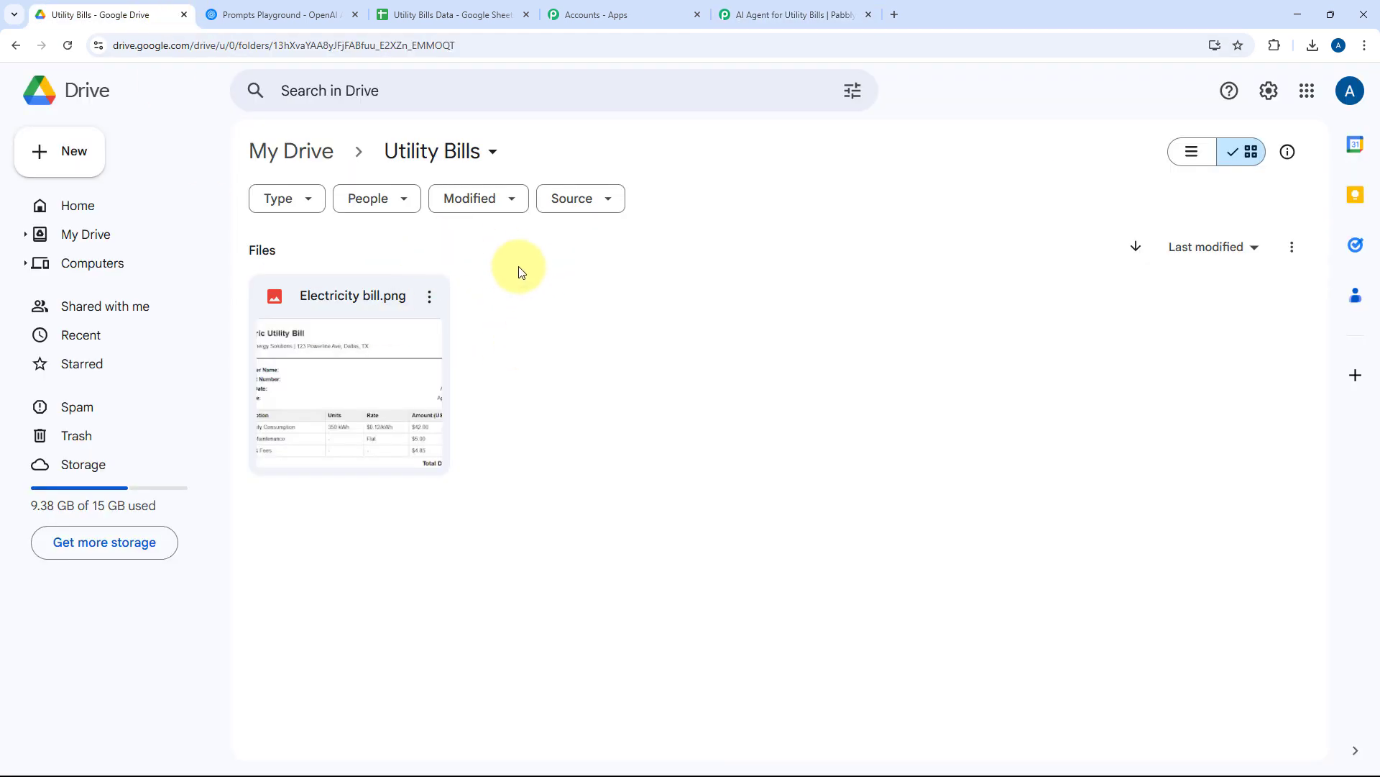
double_click(358, 317)
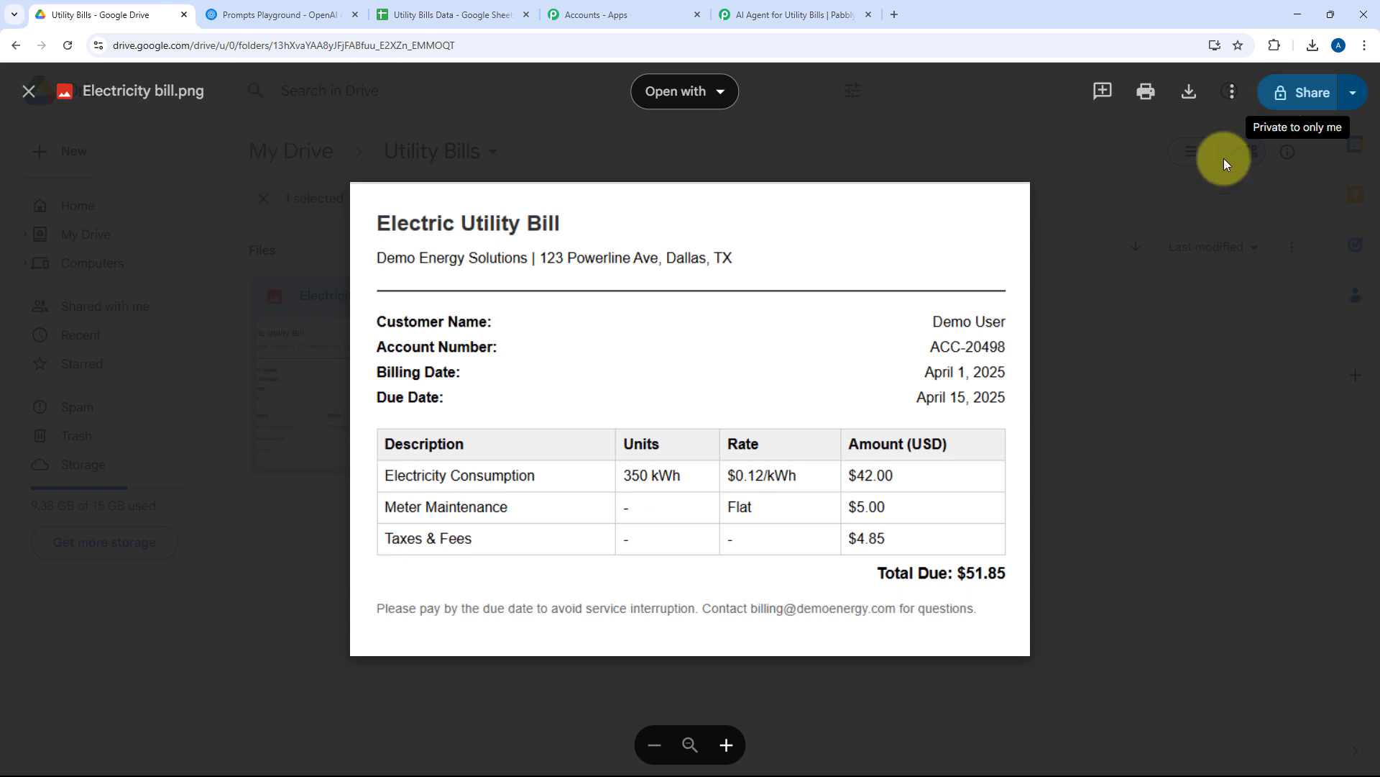
left_click(1119, 283)
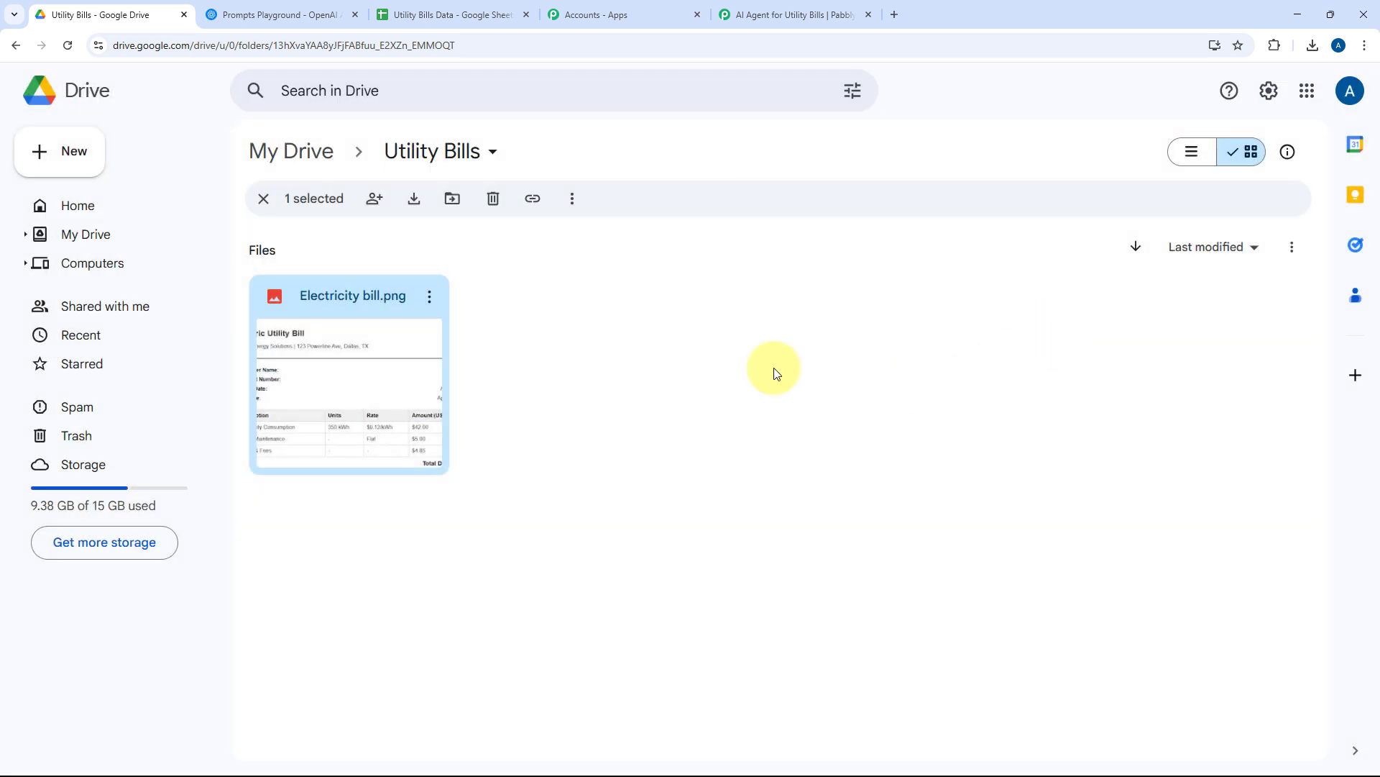
left_click(631, 359)
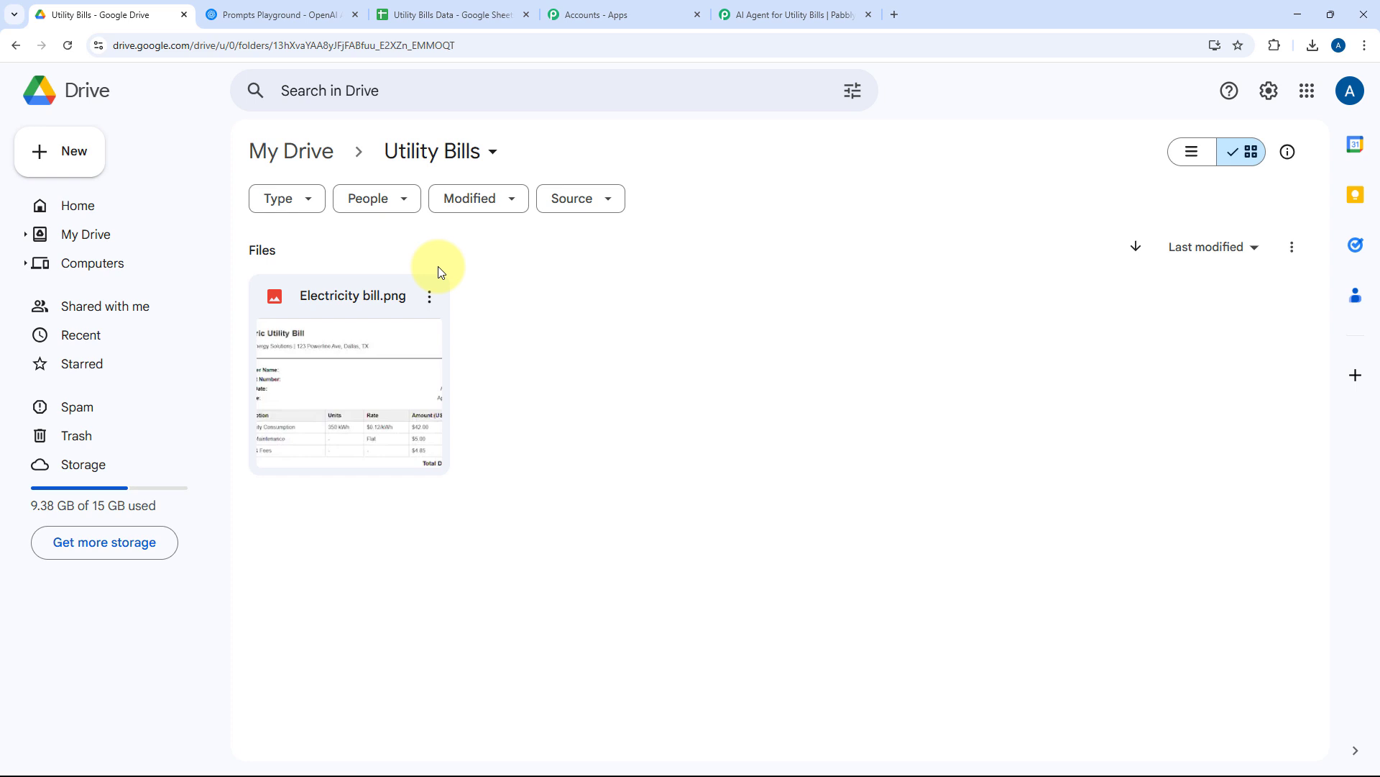
Set the Utility Bills folder's general access to Anyone with the link and check the sharing status of Electricity bill.png
left_click(490, 148)
mouse_move(488, 347)
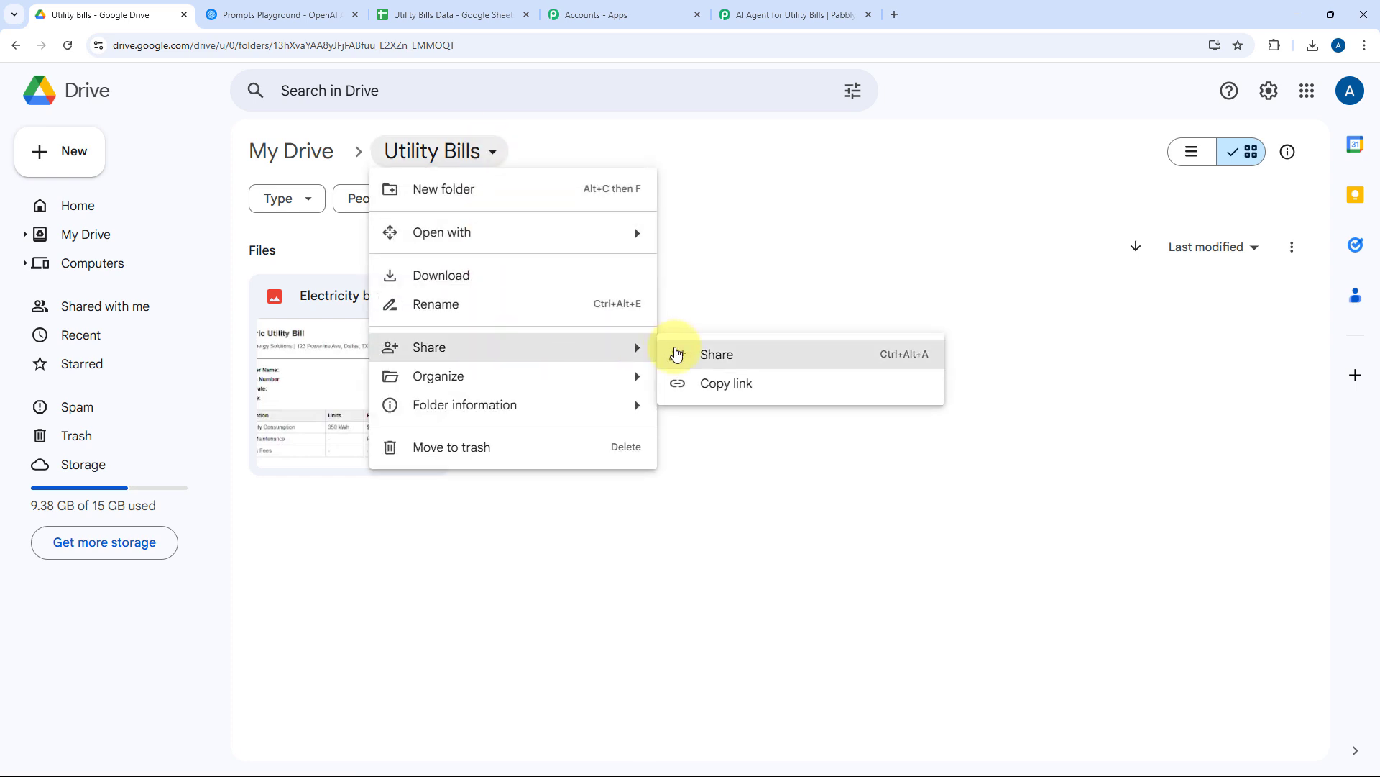
left_click(685, 356)
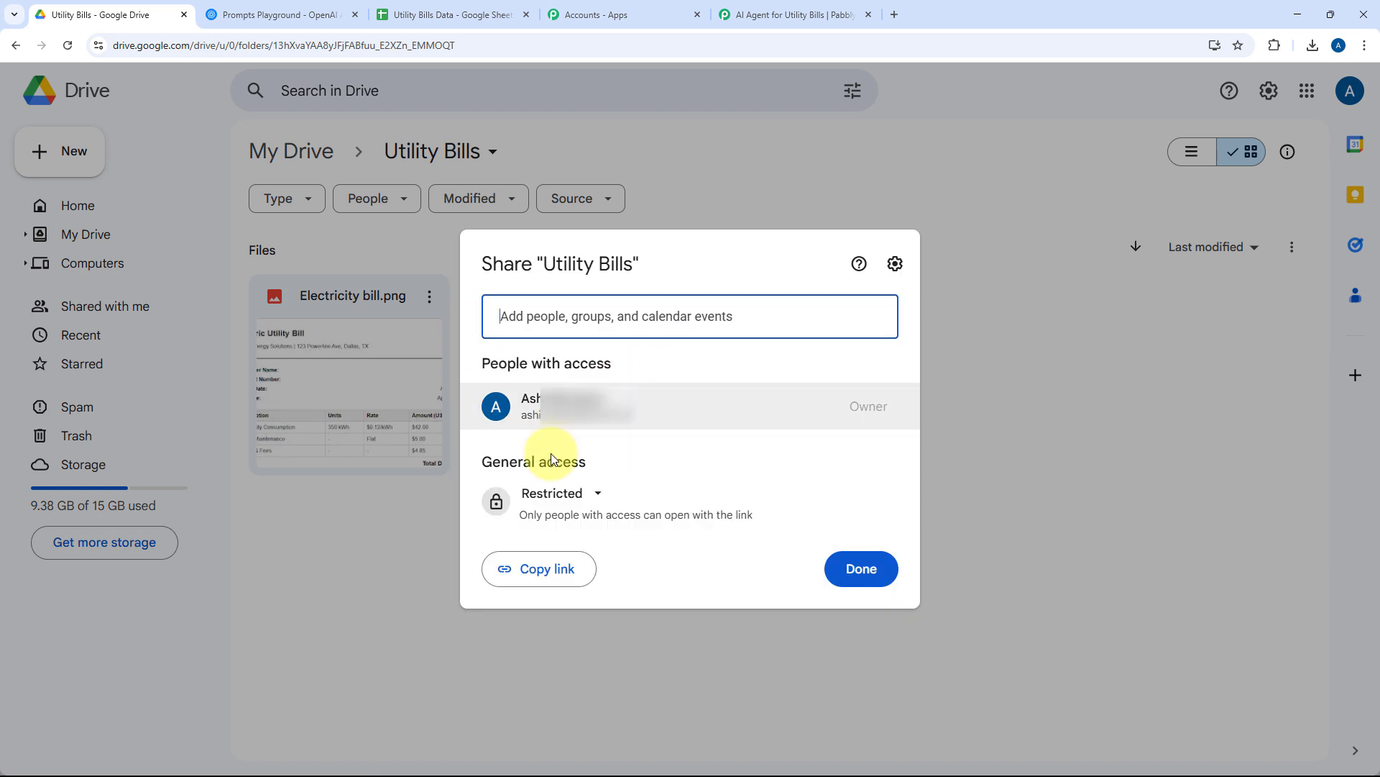
left_click(568, 493)
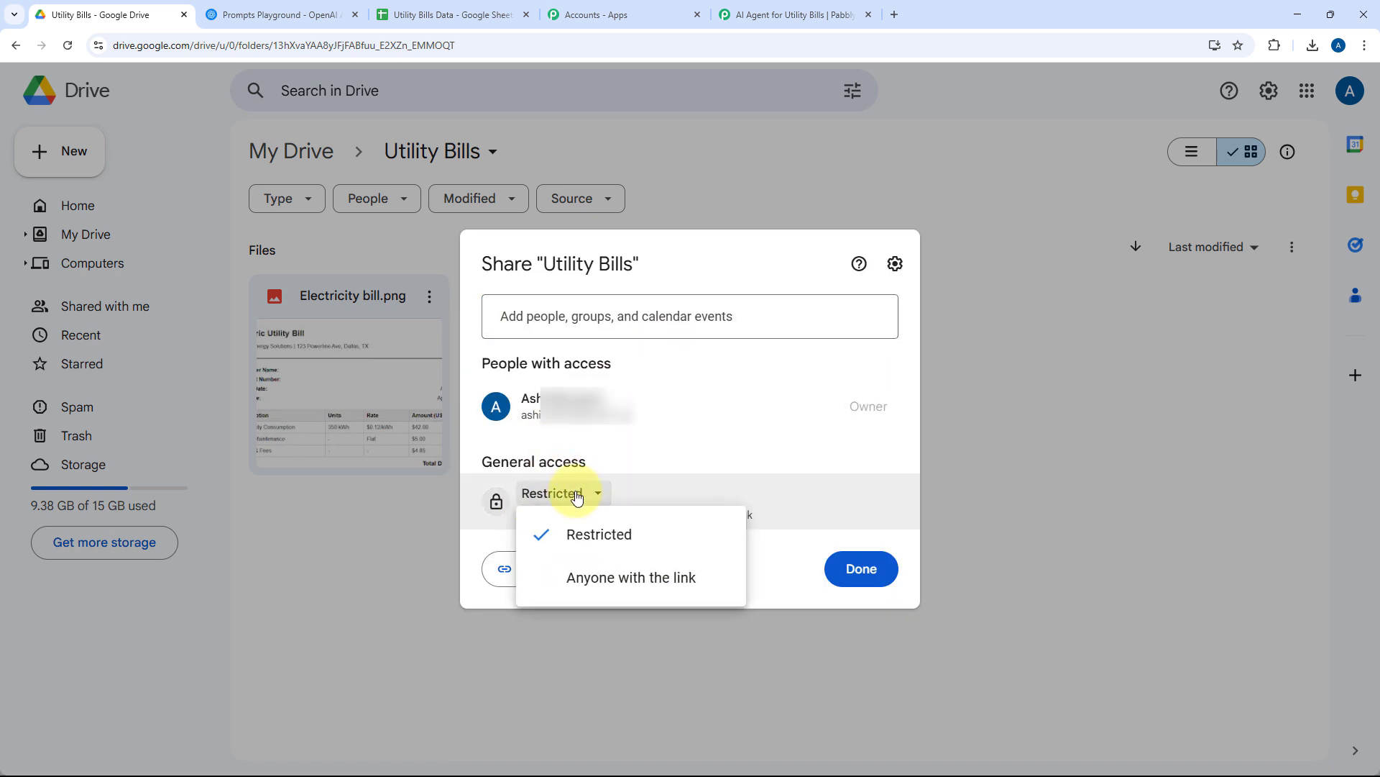
left_click(579, 578)
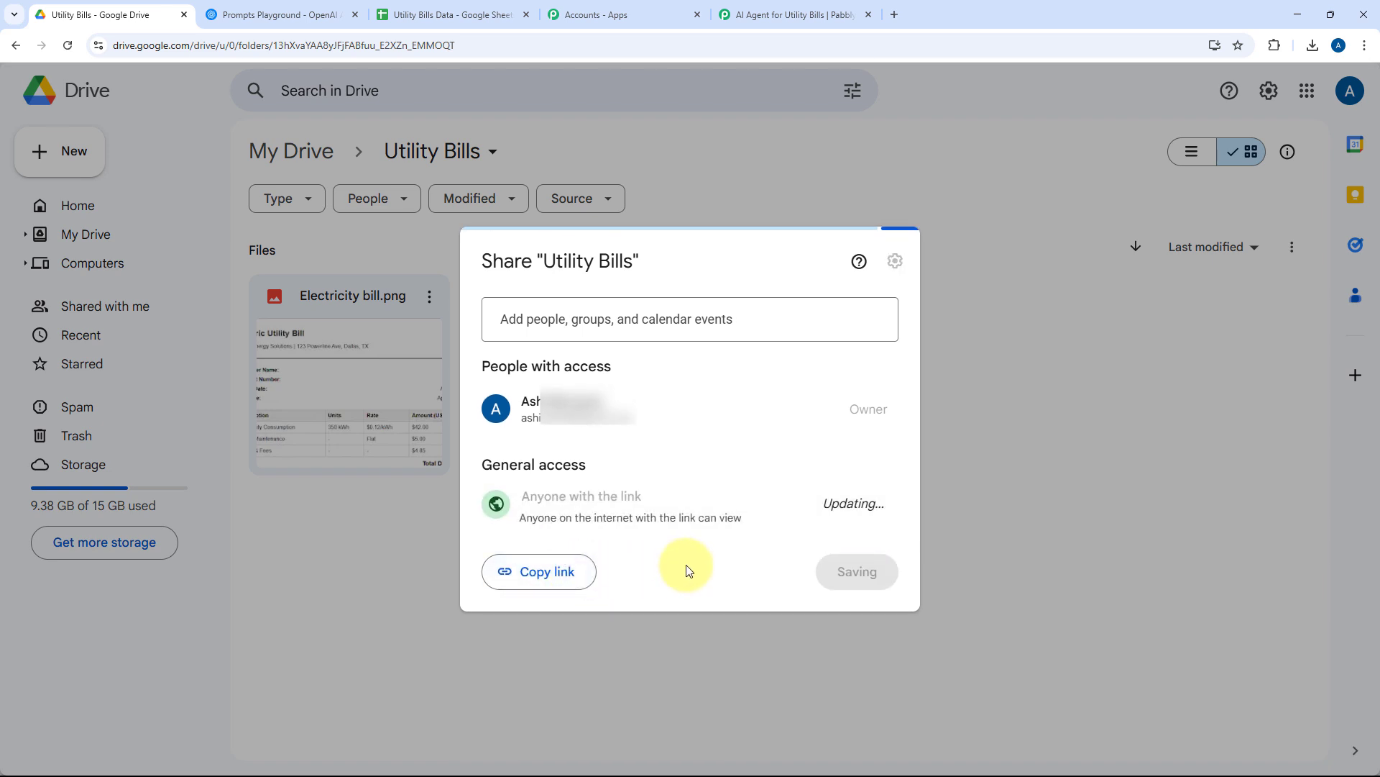
left_click(870, 573)
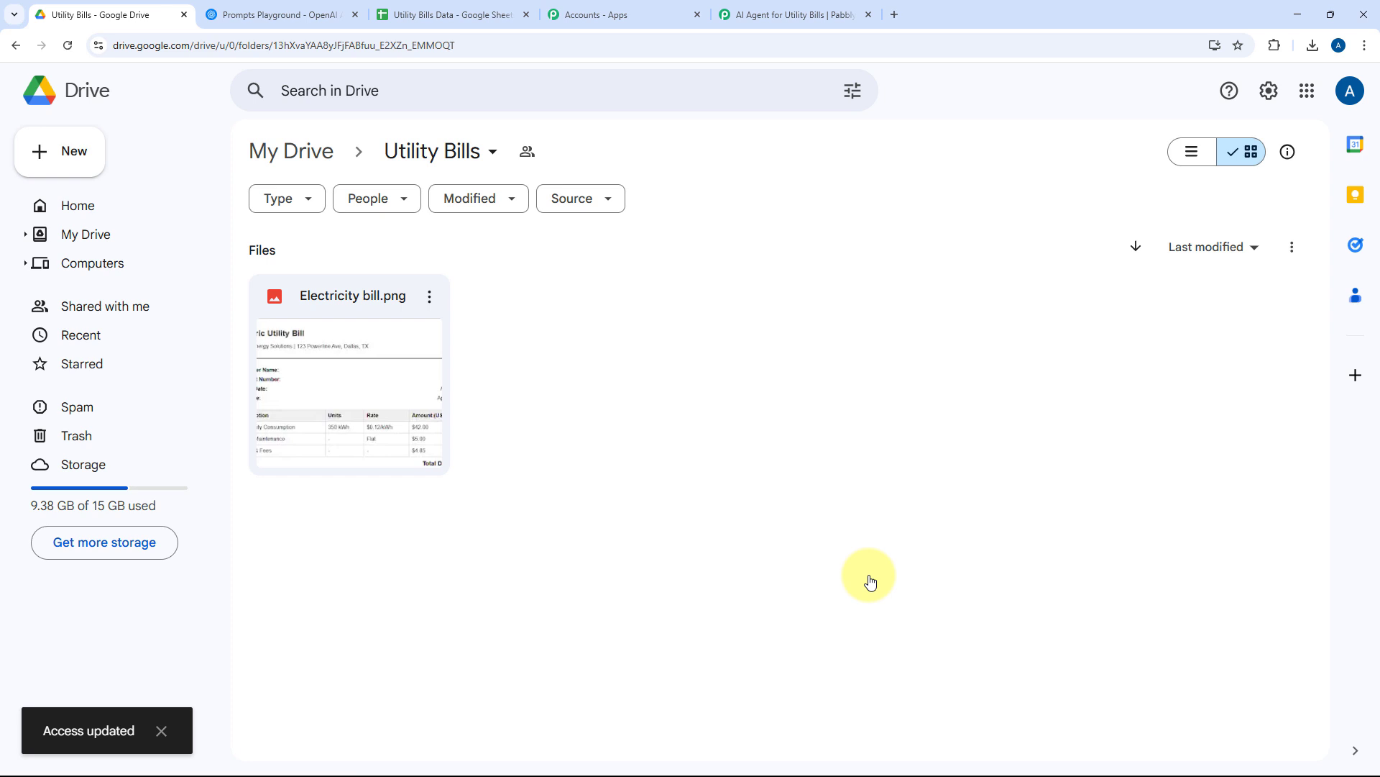
double_click(381, 313)
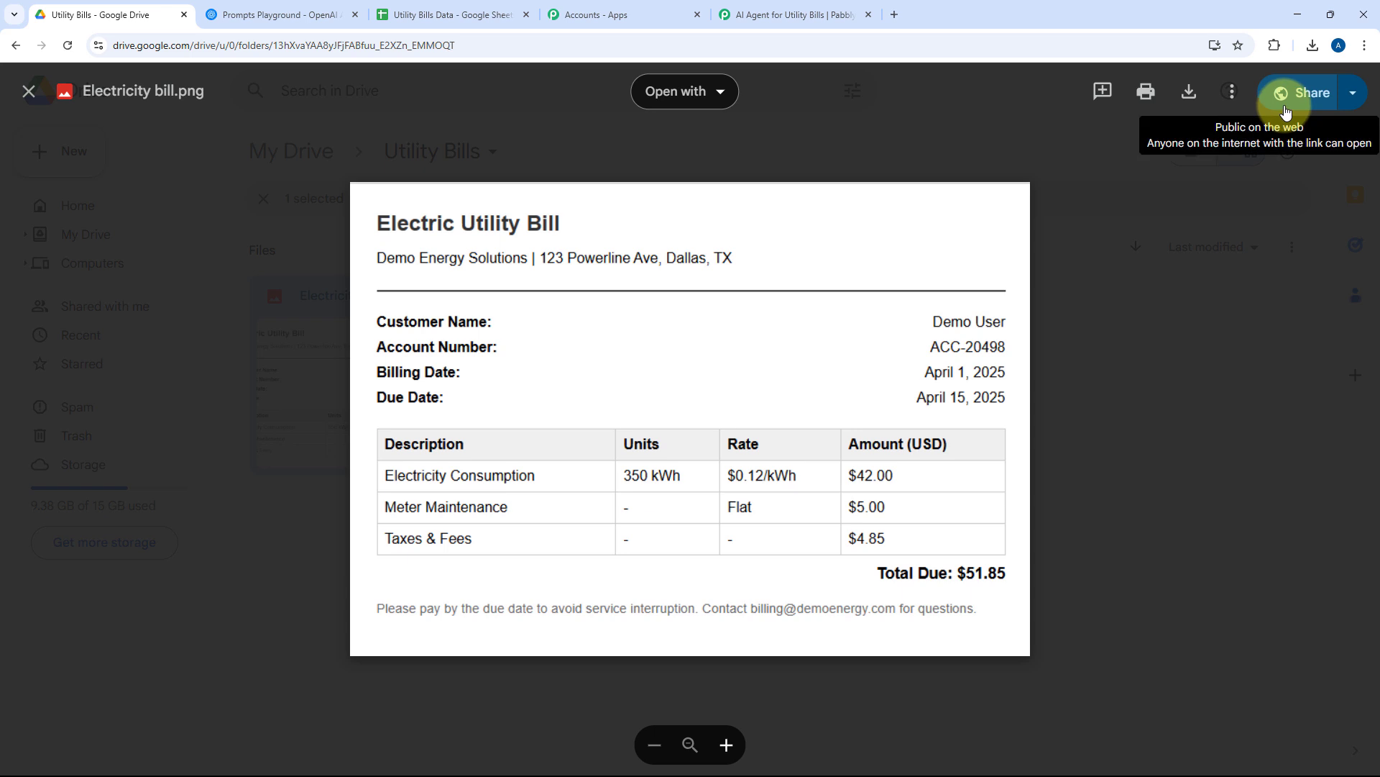
left_click(1171, 249)
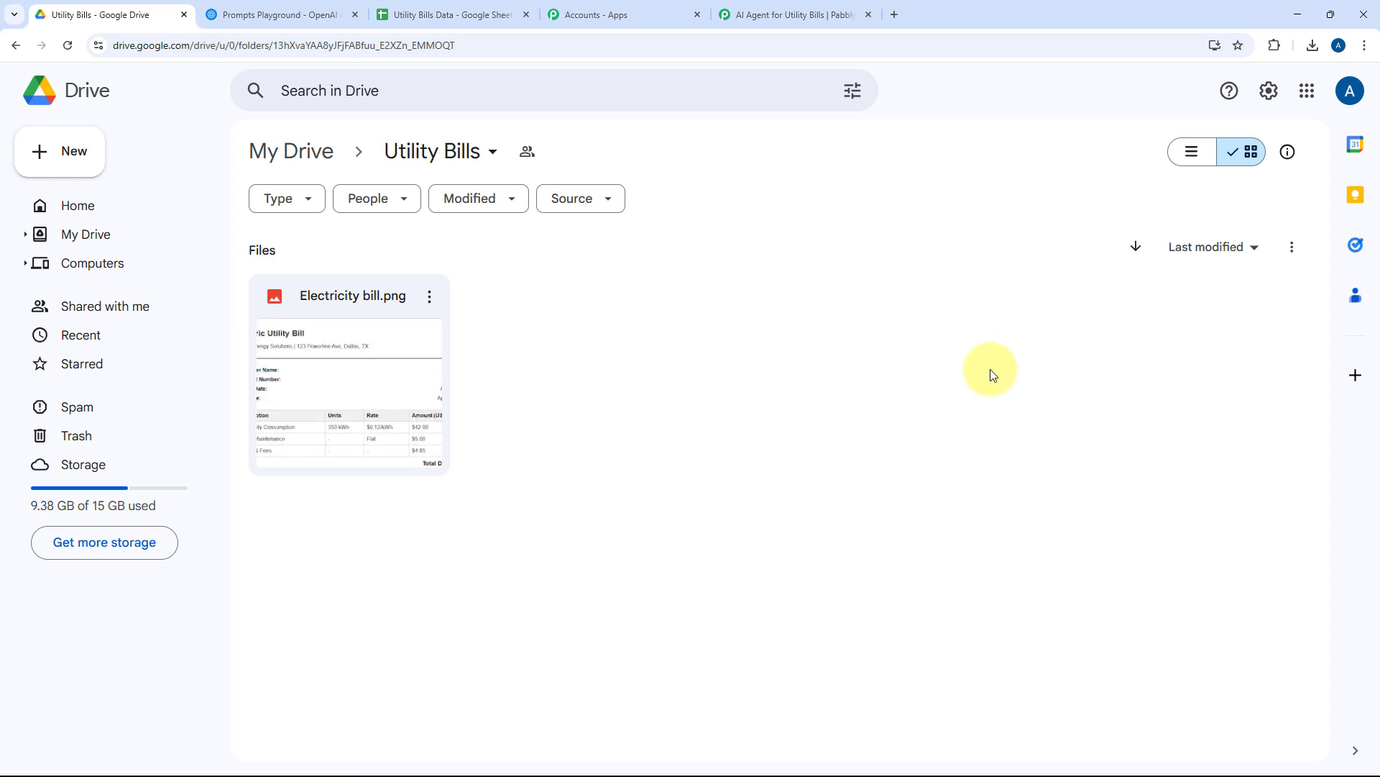
Return to the Pabbly Connect workflow, save the Google Drive trigger and send a test request
left_click(719, 15)
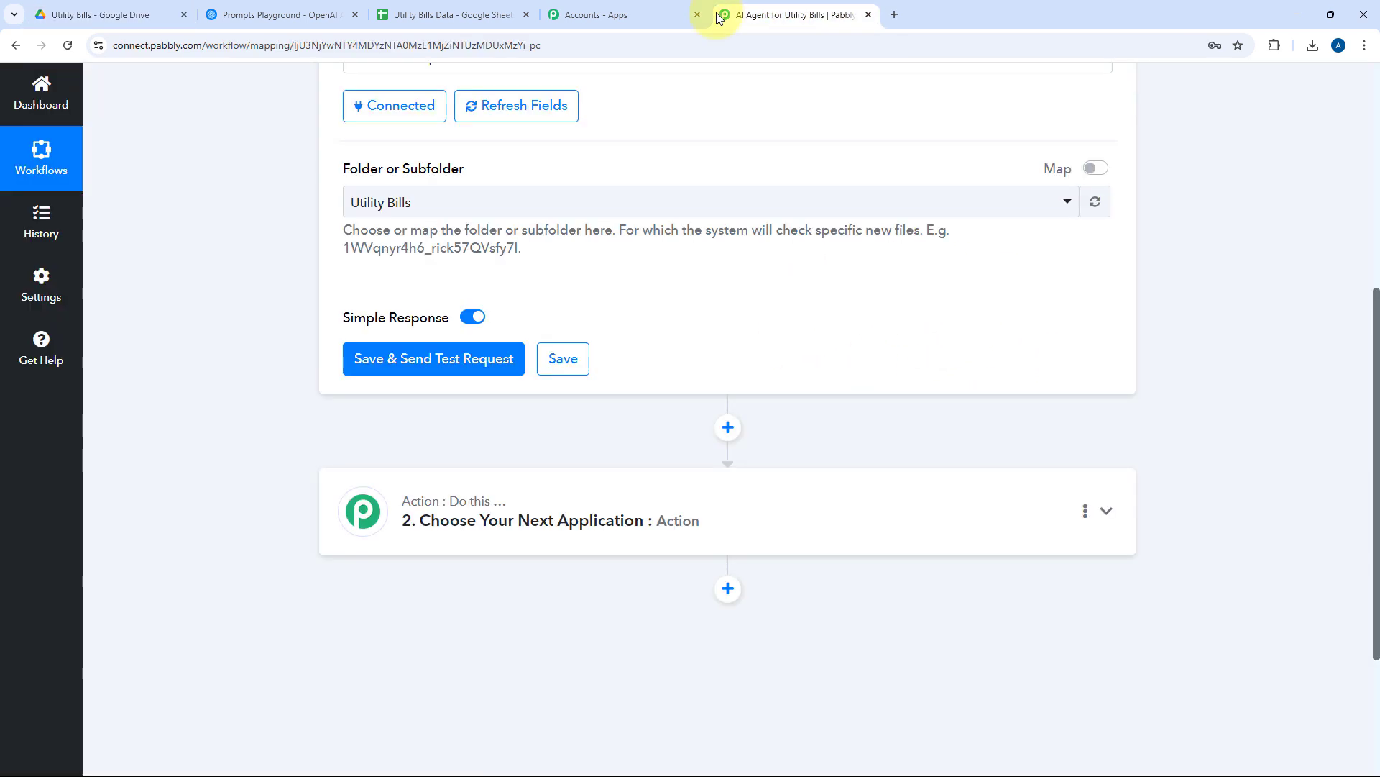
left_click(440, 358)
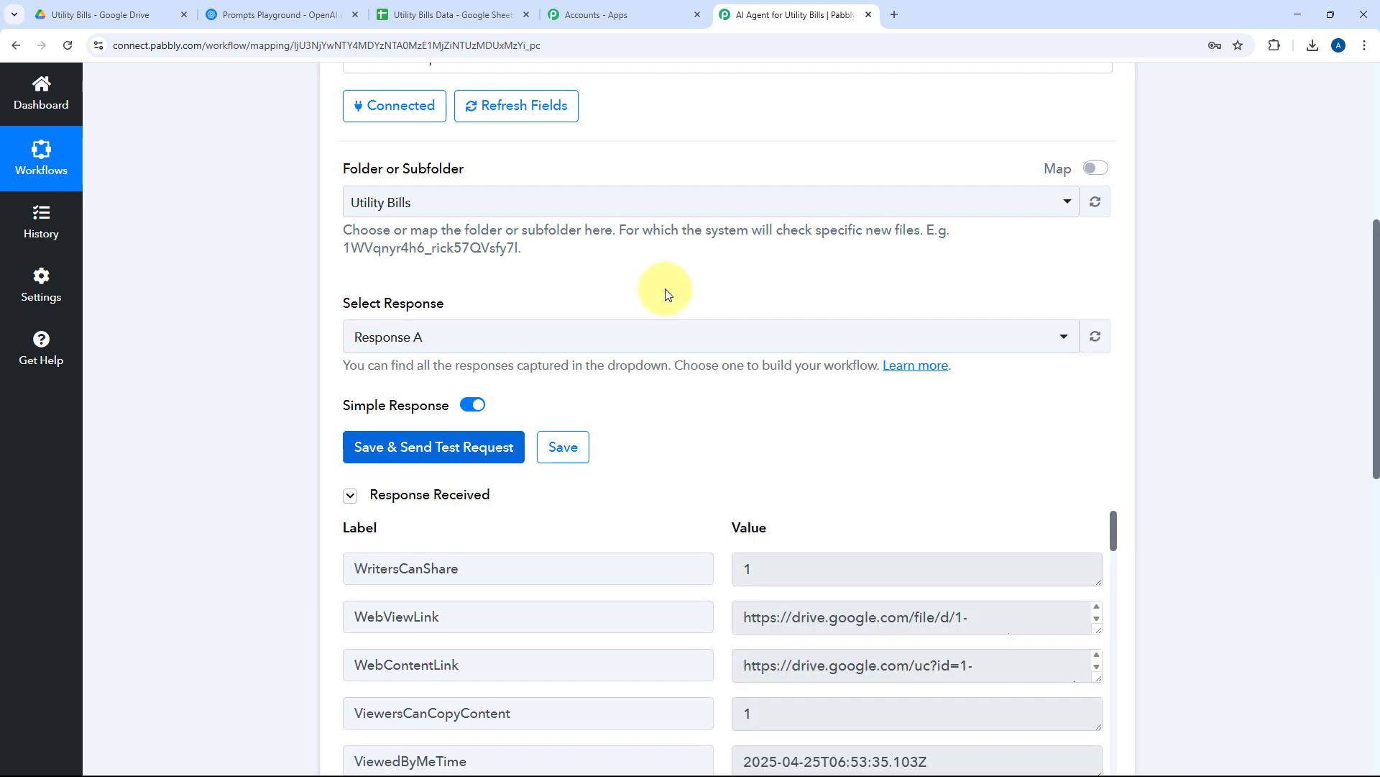
scroll(665, 293, "down", 4)
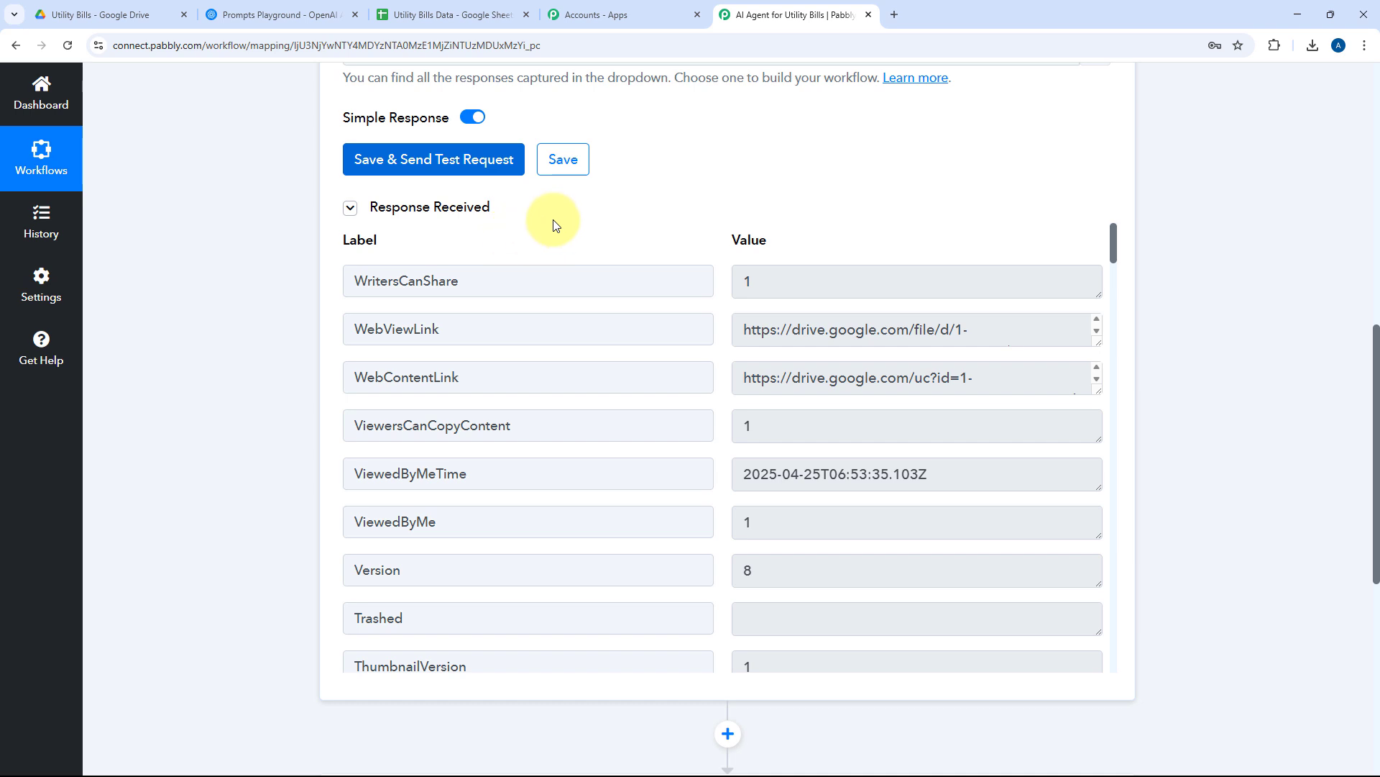
Examine the full WebViewLink value in the trigger's test response and compare it with the Utility Bills folder in Google Drive
left_click(60, 6)
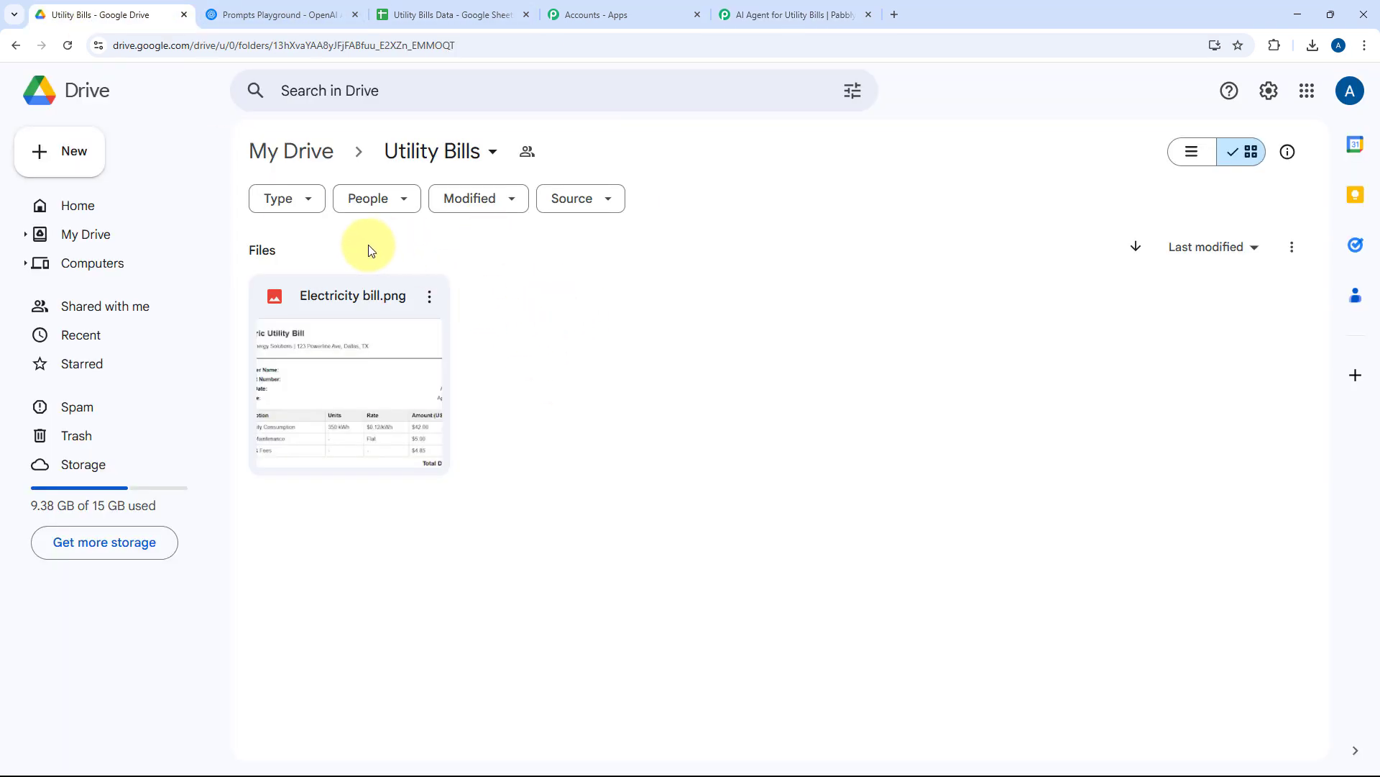
left_click(795, 13)
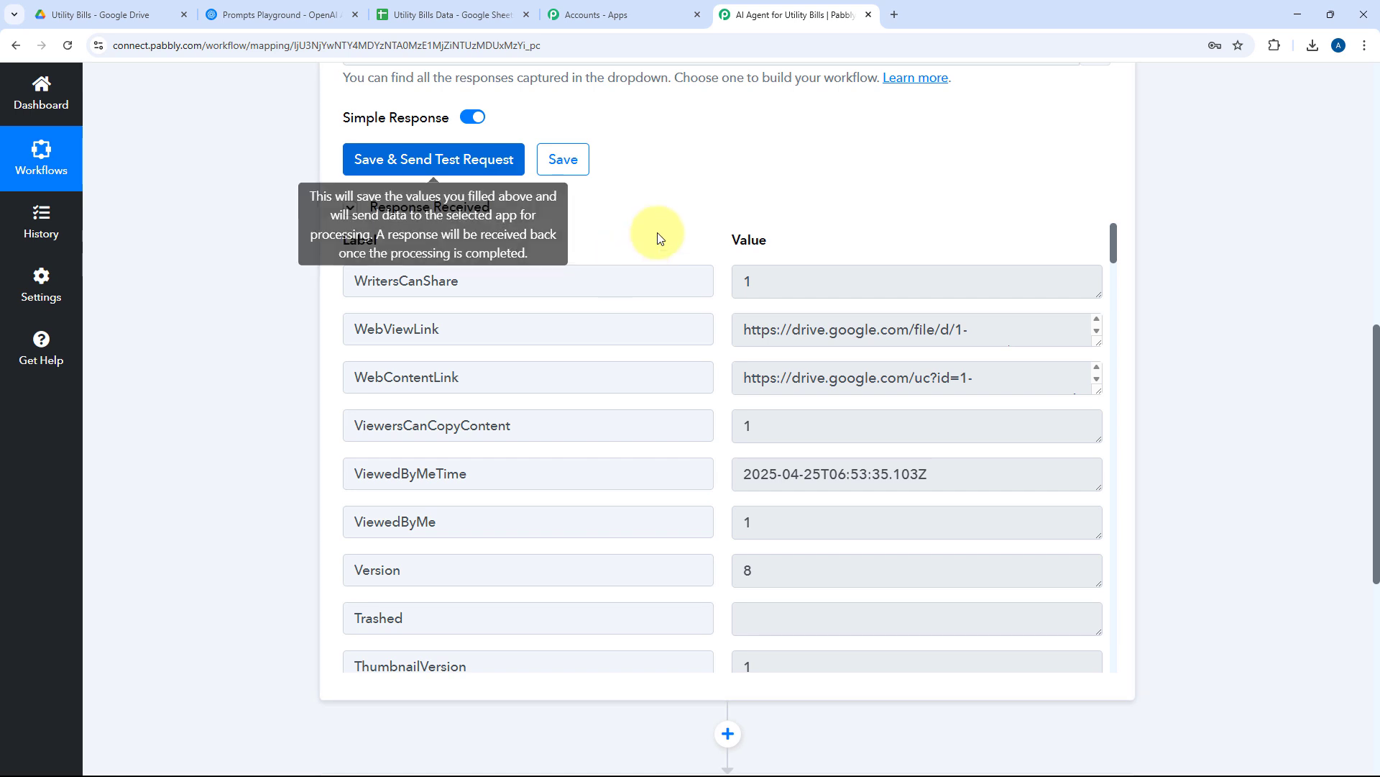
left_click(957, 333)
left_click_drag(348, 338, 496, 333)
left_click(954, 325)
left_click_drag(1106, 347, 1001, 392)
left_click_drag(826, 374, 687, 309)
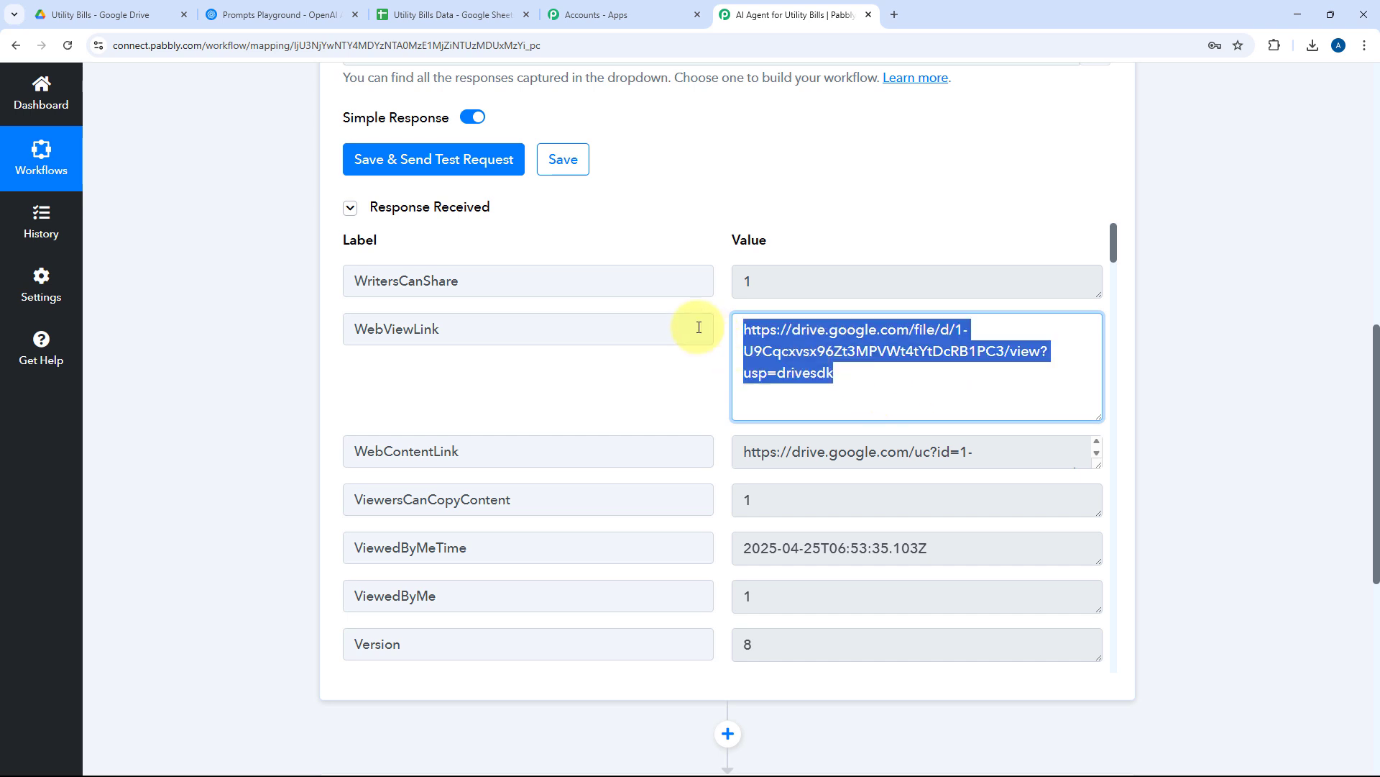
left_click(108, 14)
left_click(778, 14)
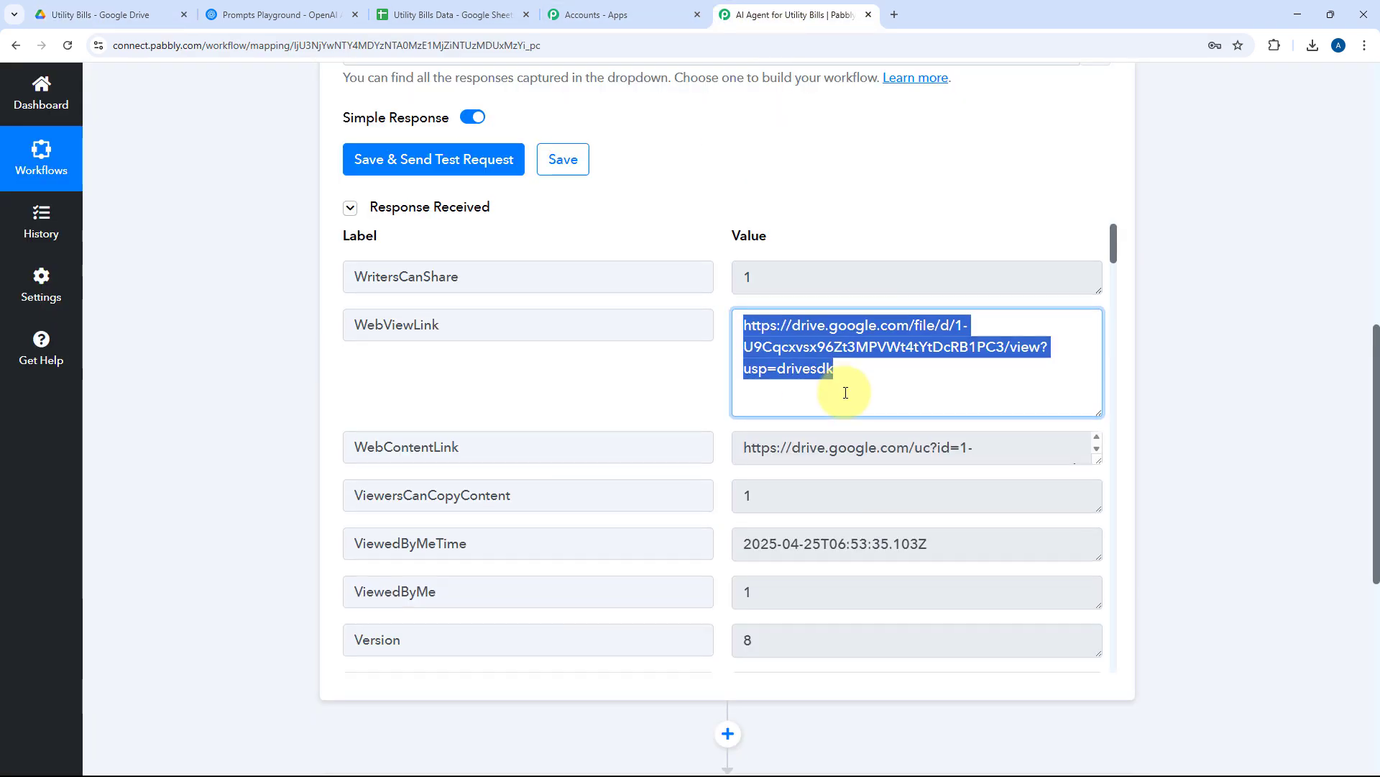
Expand the WebContentLink value in the Google Drive trigger's test response and examine the full download link
scroll(899, 382, "down", 1)
left_click(1098, 396)
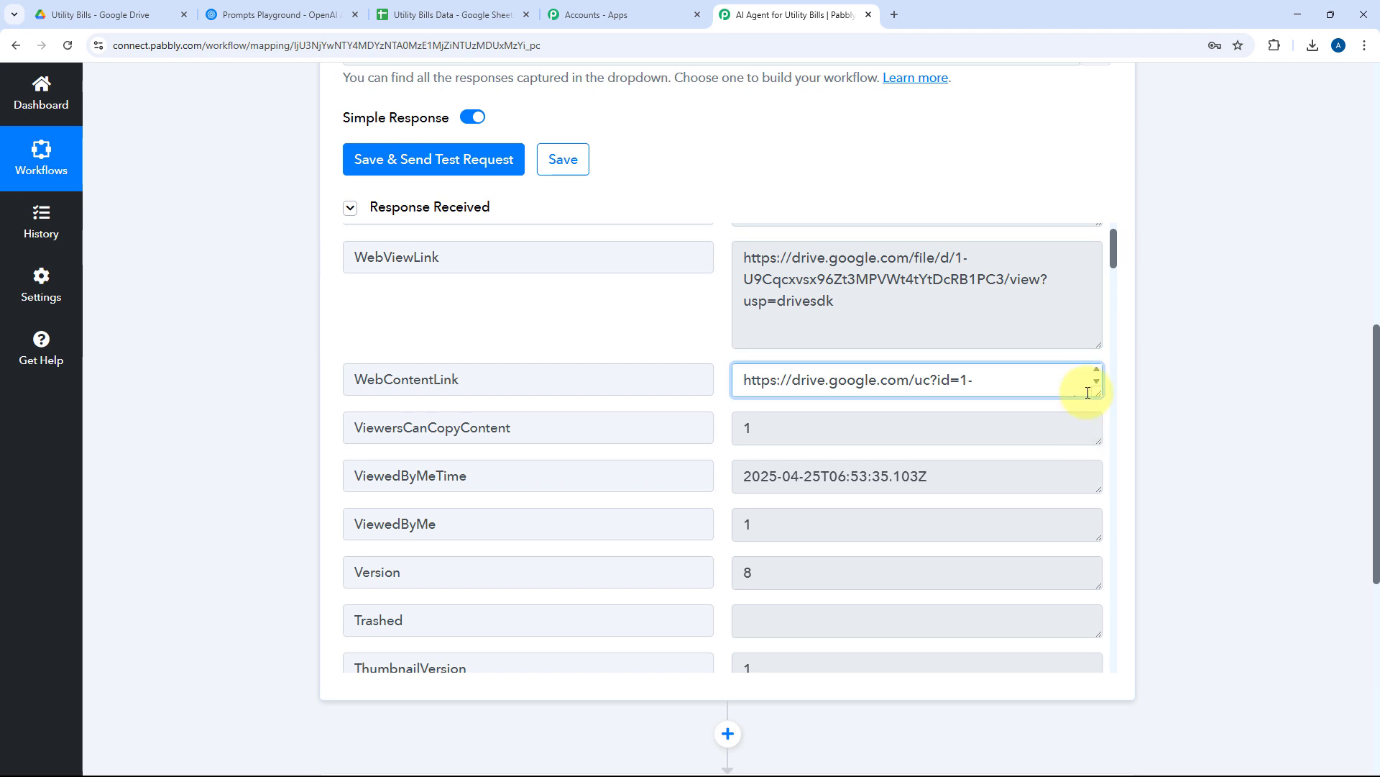
left_click_drag(1099, 394, 1098, 489)
left_click(836, 447)
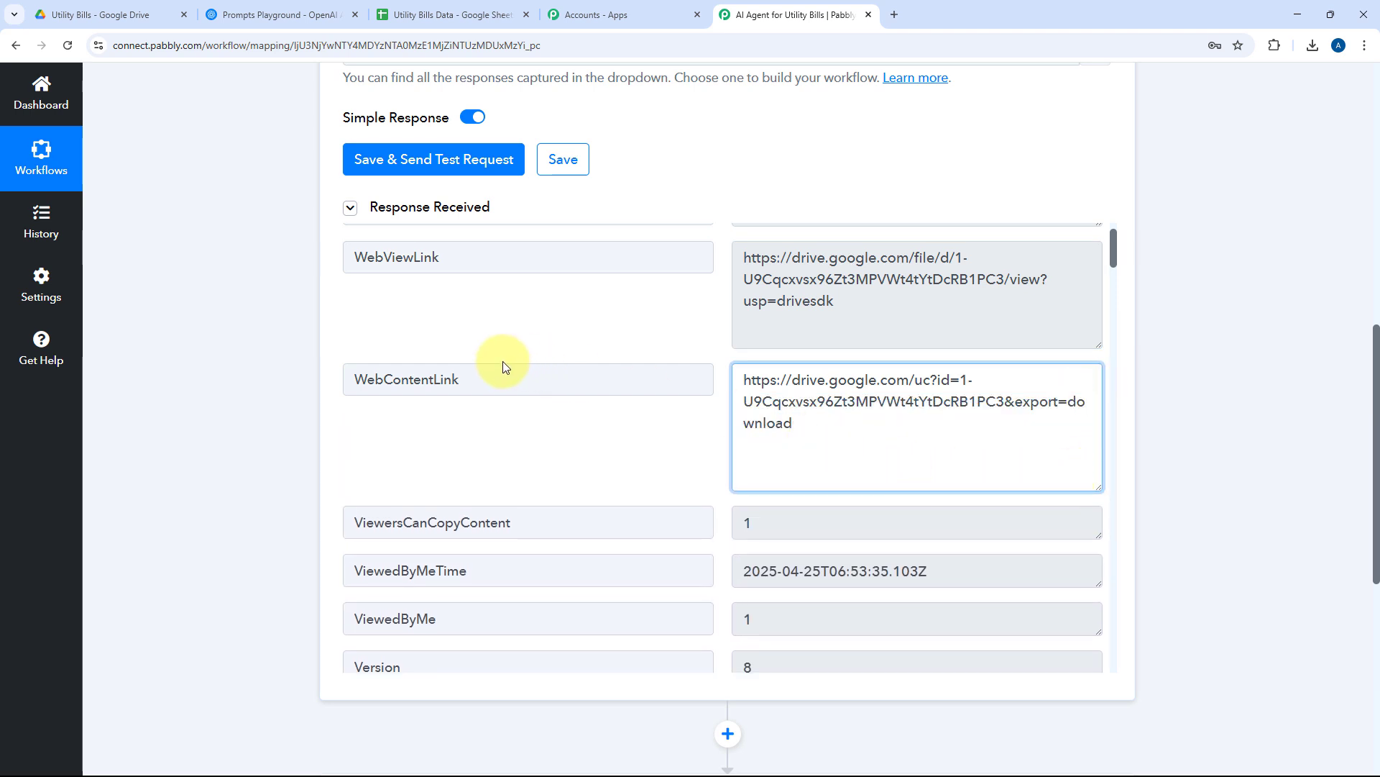
left_click_drag(499, 369, 364, 376)
left_click(807, 432)
left_click_drag(807, 432, 709, 373)
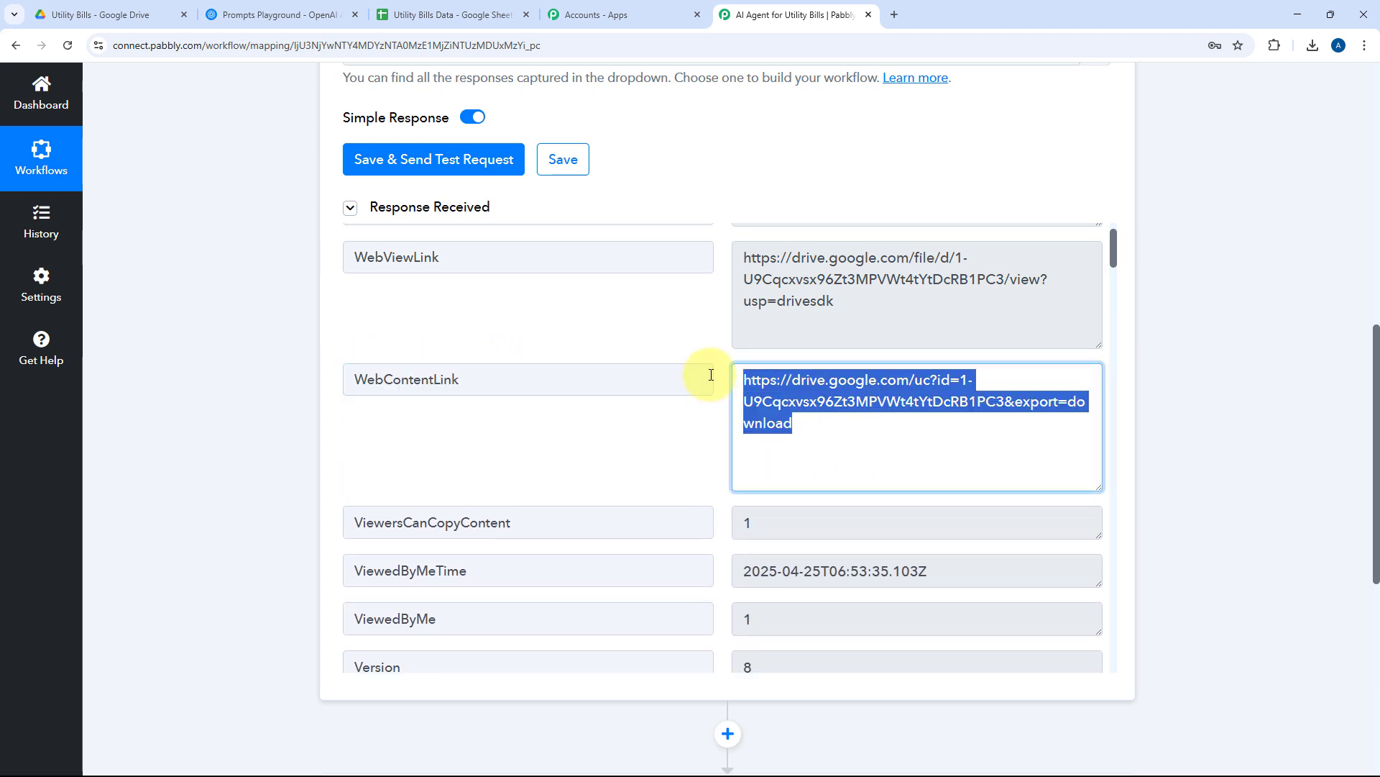
left_click(718, 379)
Examine the remaining trigger response fields, including the file name, and compare them with the Utility Bills folder in Google Drive
scroll(718, 379, "down", 6)
scroll(718, 379, "down", 11)
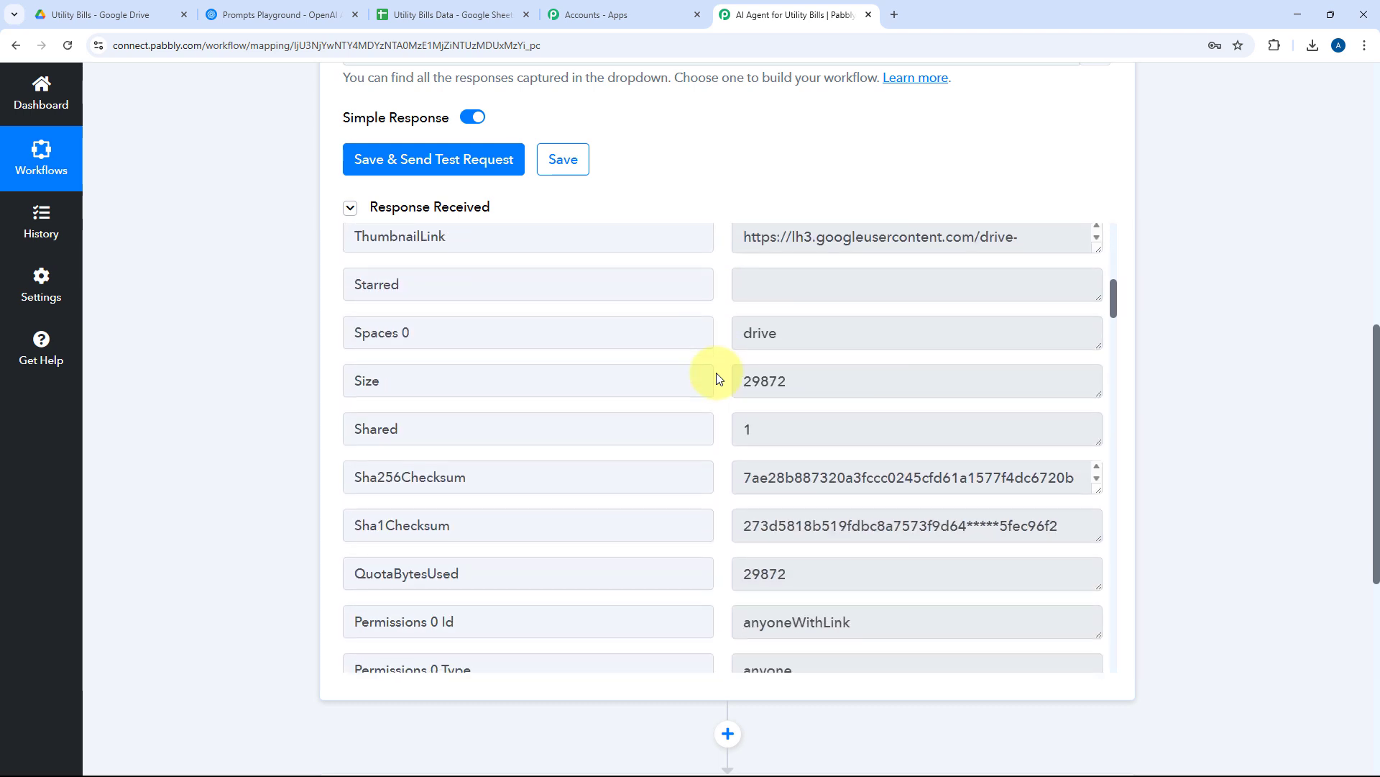
scroll(718, 379, "down", 10)
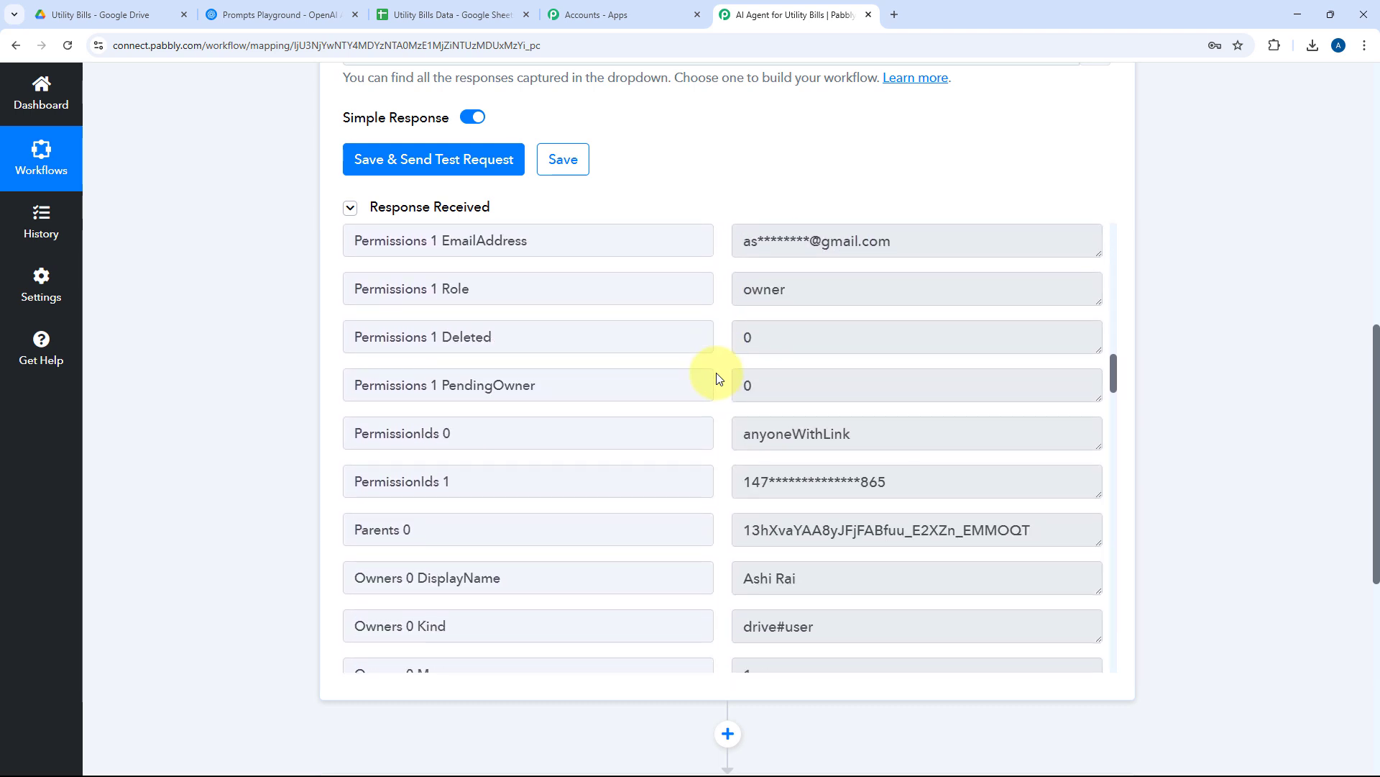
scroll(718, 379, "down", 2)
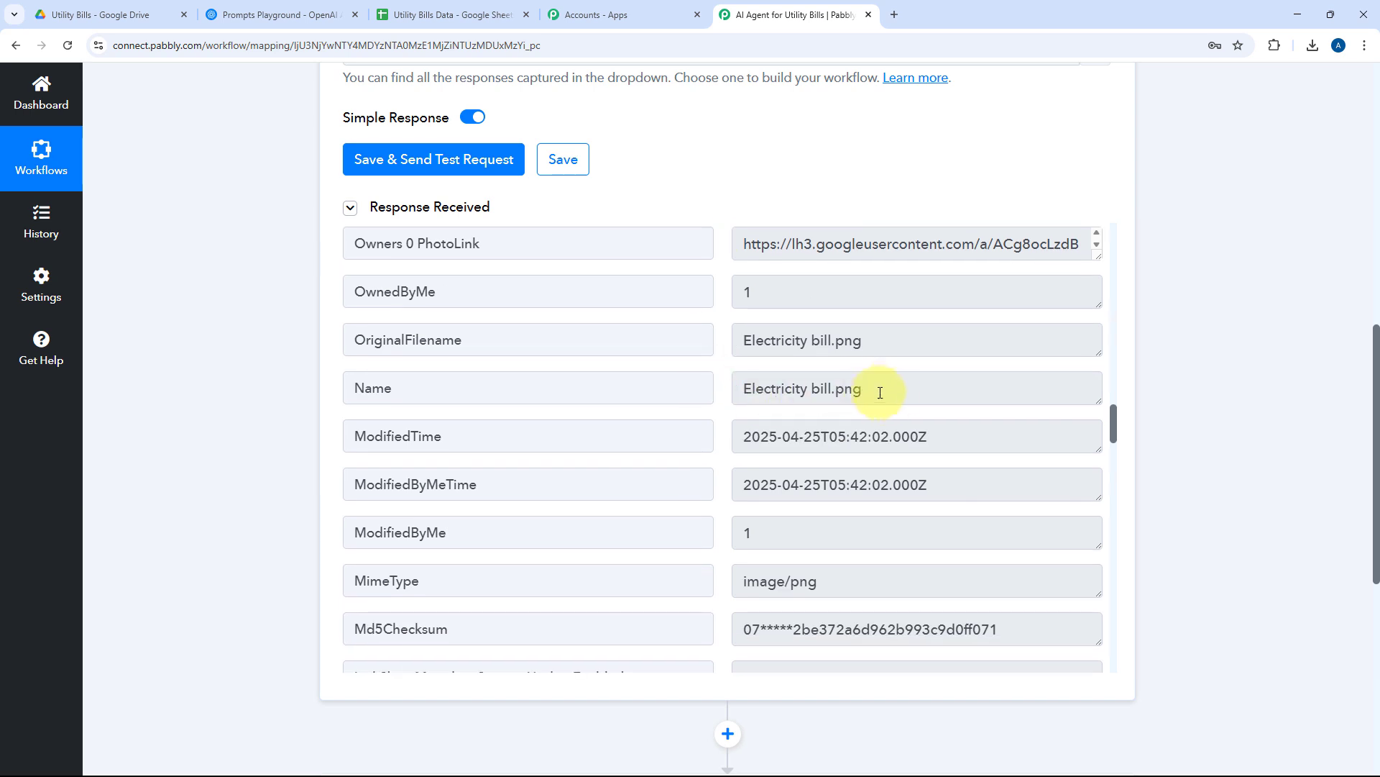
left_click_drag(878, 392, 694, 390)
left_click(719, 392)
scroll(717, 391, "down", 6)
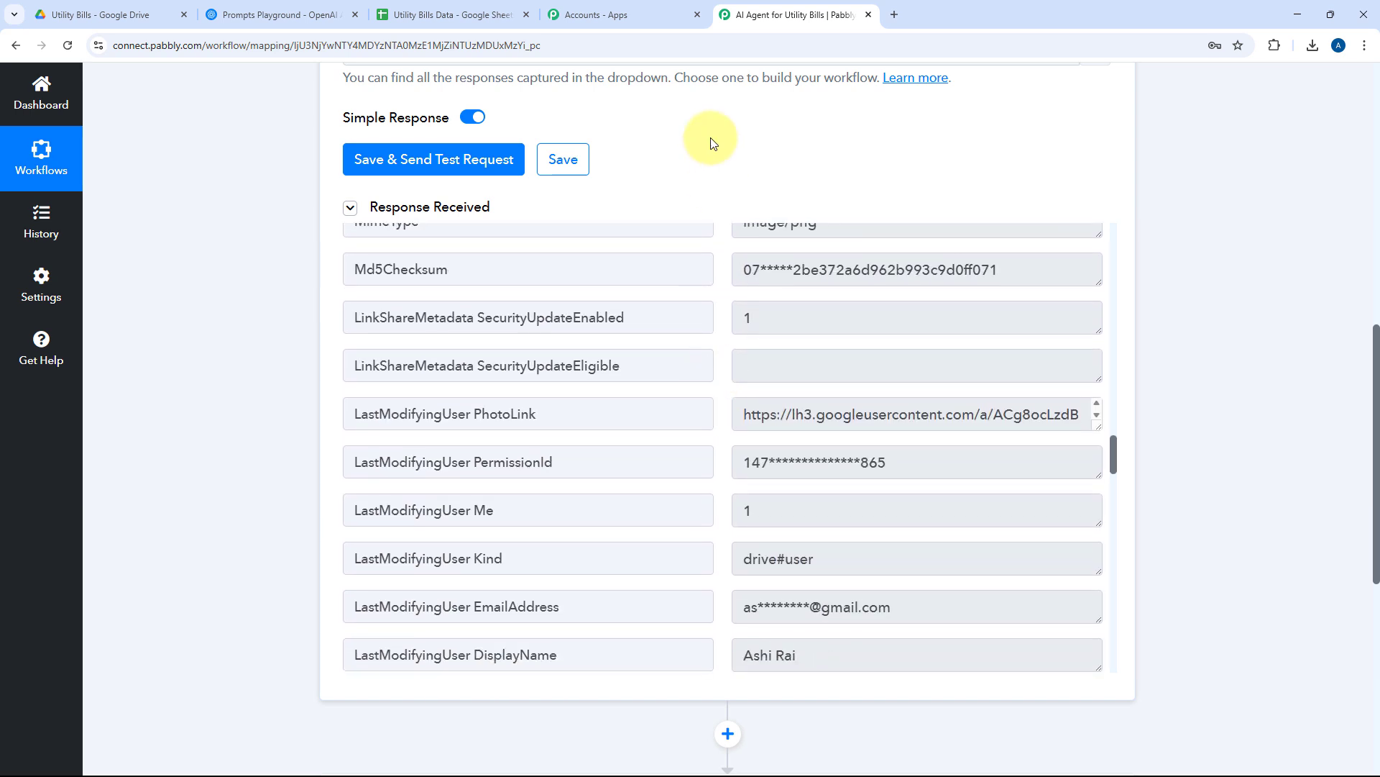
scroll(746, 276, "up", 8)
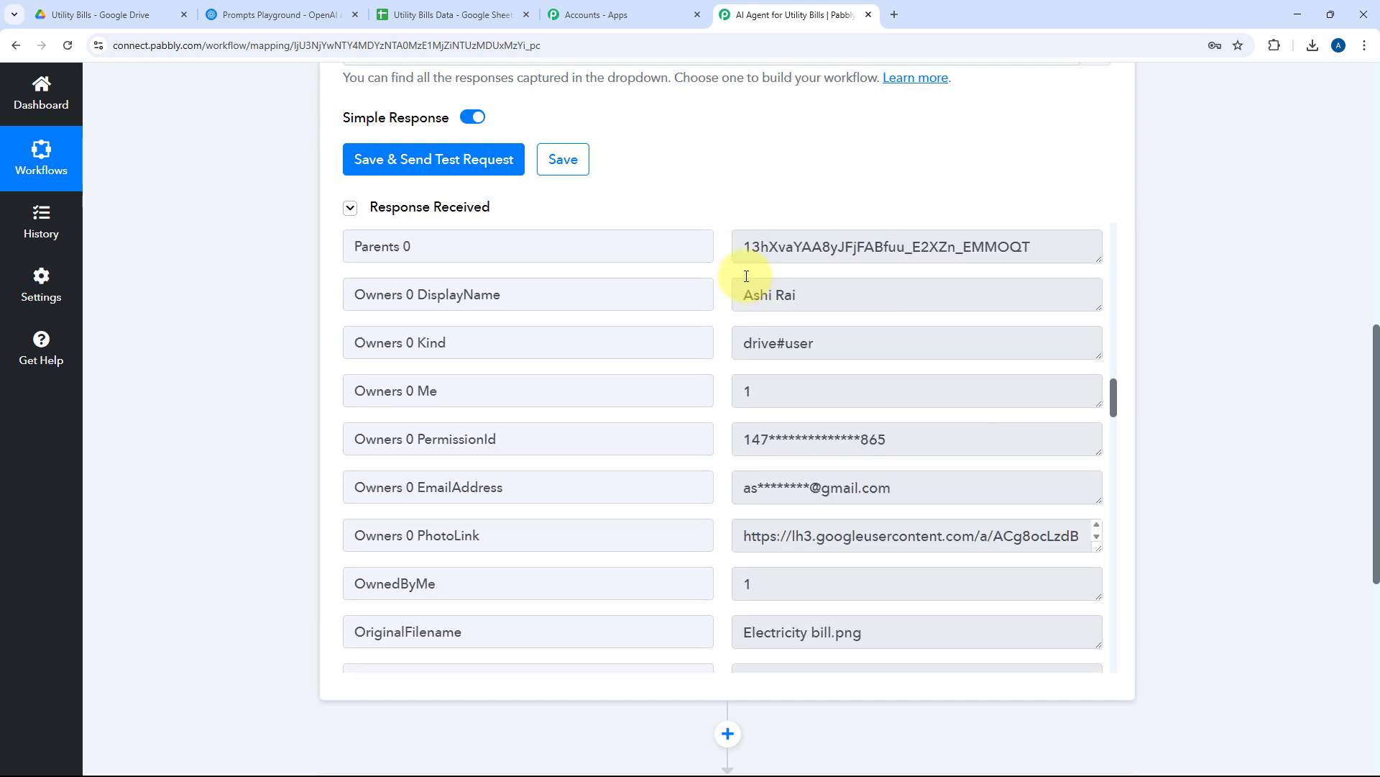
scroll(747, 277, "up", 10)
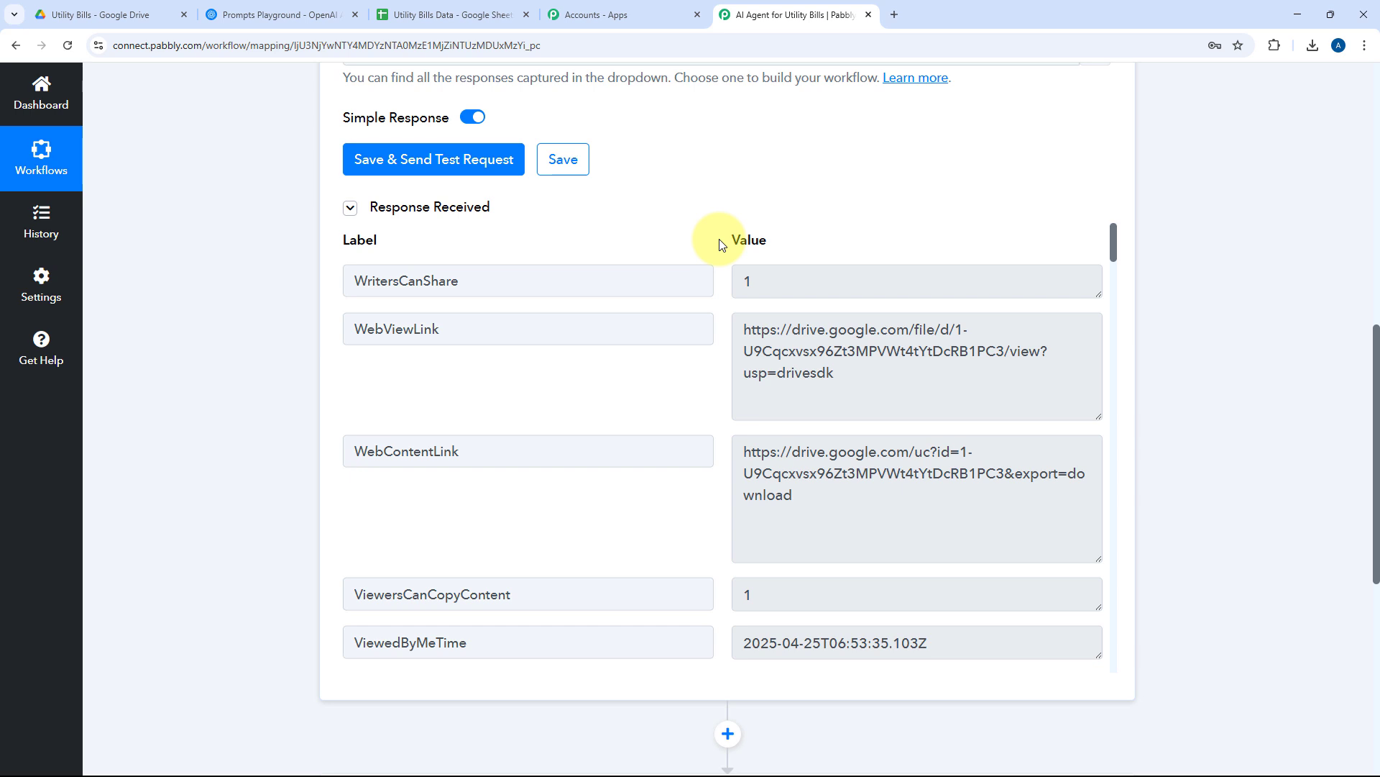
left_click(71, 14)
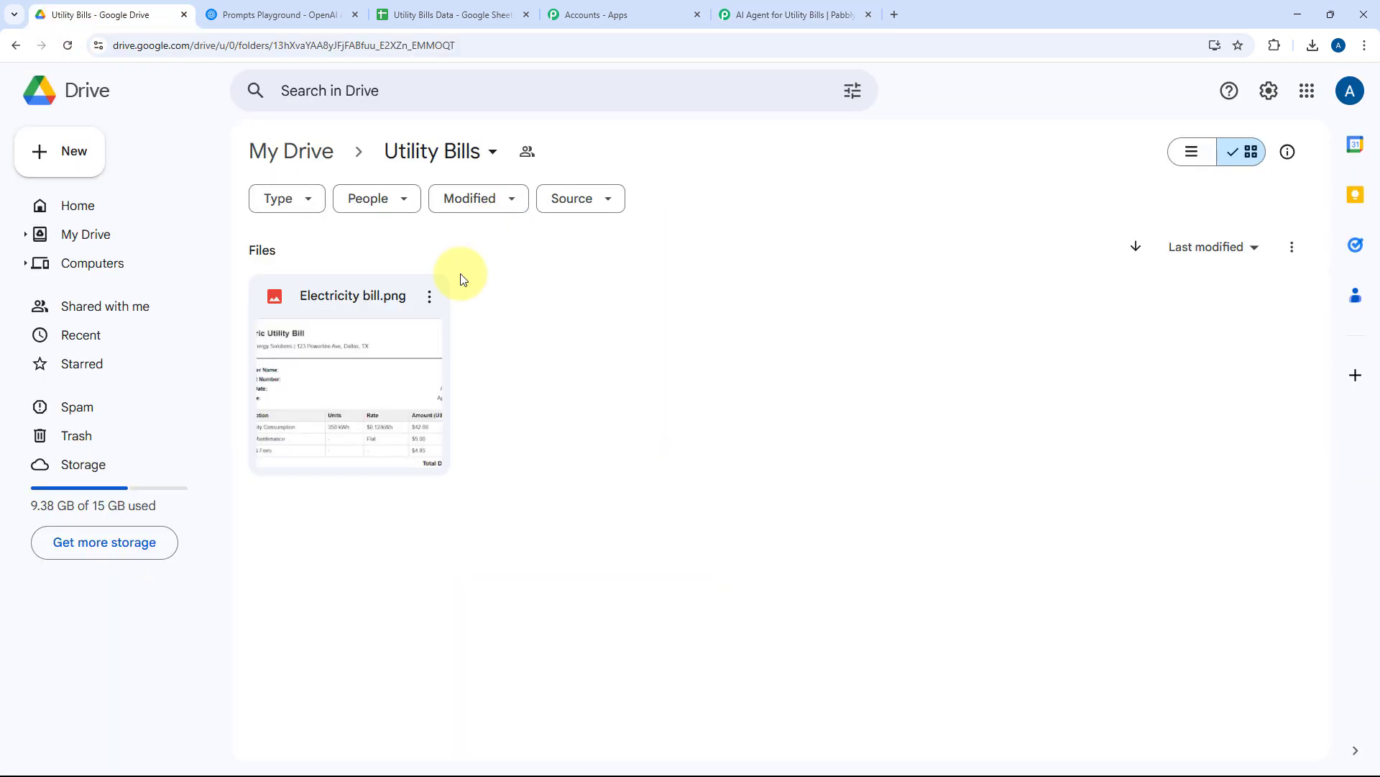
Return to the Pabbly Connect workflow and choose OpenAI (ChatGPT, DALL-E, Whisper) as the app for the action step
left_click(801, 3)
scroll(727, 205, "down", 2)
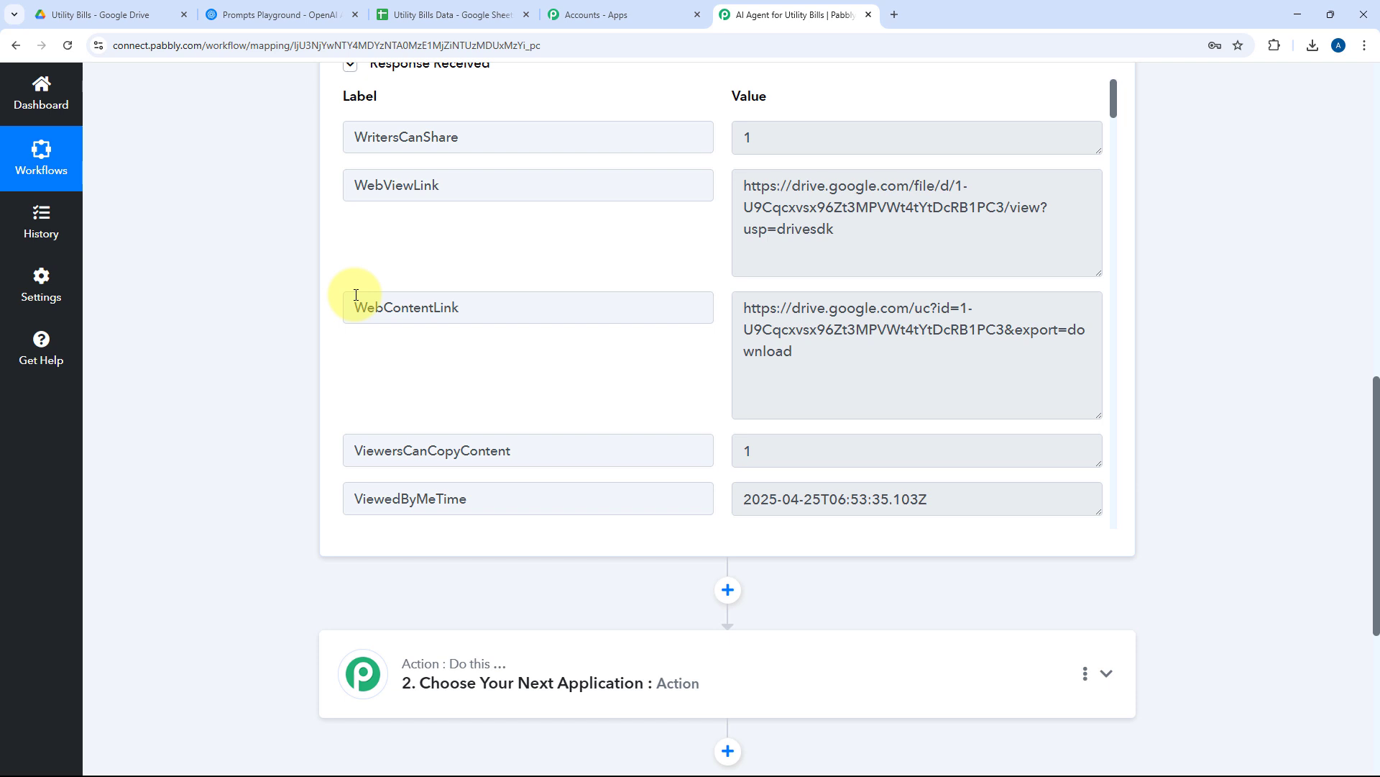
scroll(432, 317, "down", 5)
left_click(548, 308)
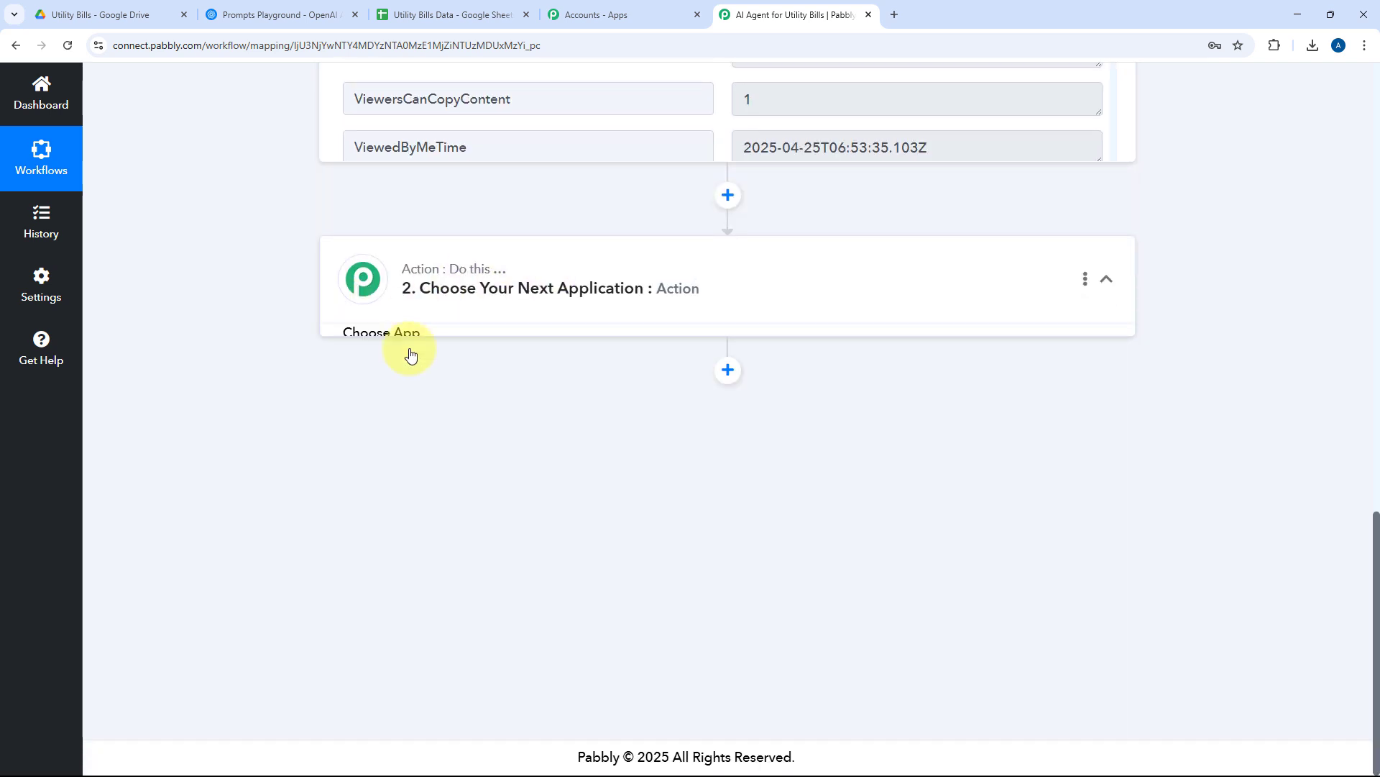
scroll(467, 345, "down", 3)
scroll(501, 339, "up", 3)
left_click(371, 372)
type("Op")
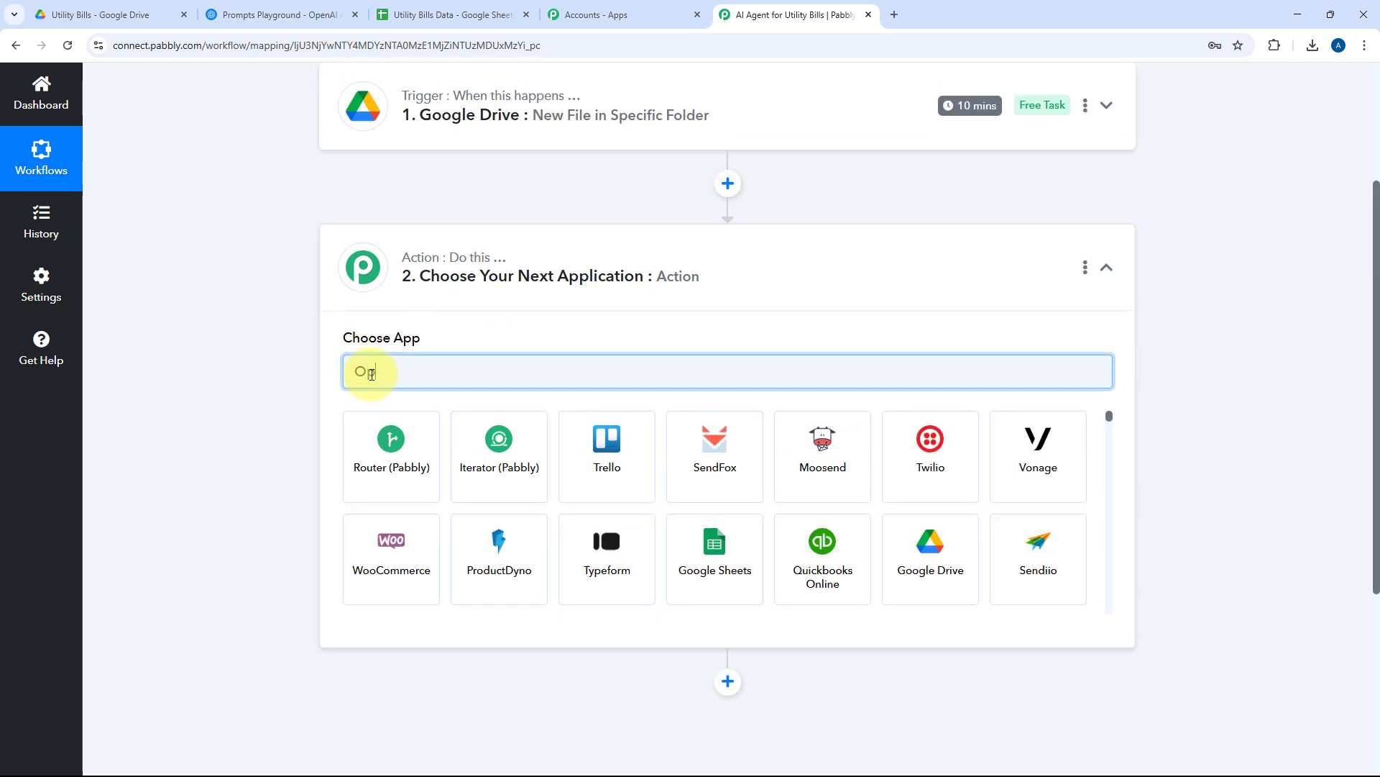
type("enAi")
left_click(389, 461)
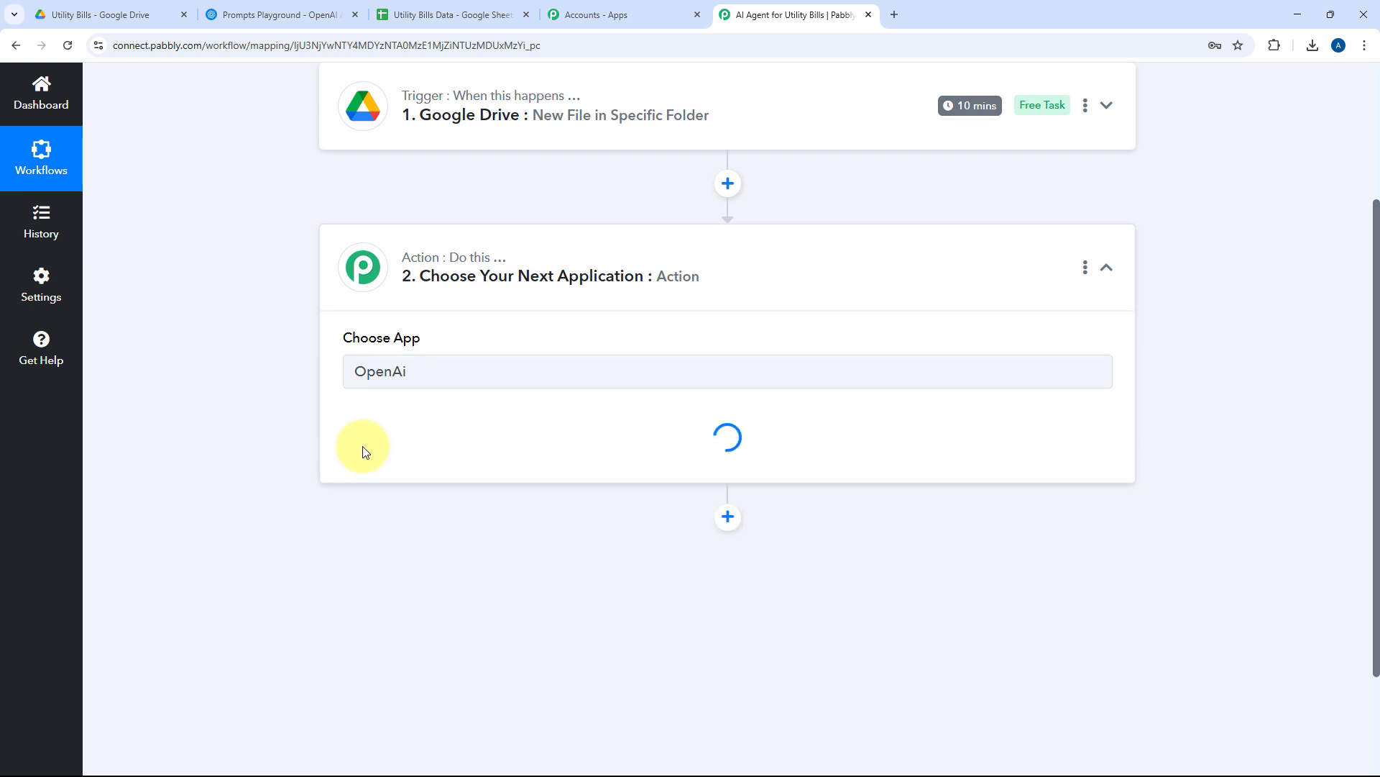
Set the OpenAI action event to Extract Content from PDF/Image and start adding a new connection
scroll(291, 382, "down", 3)
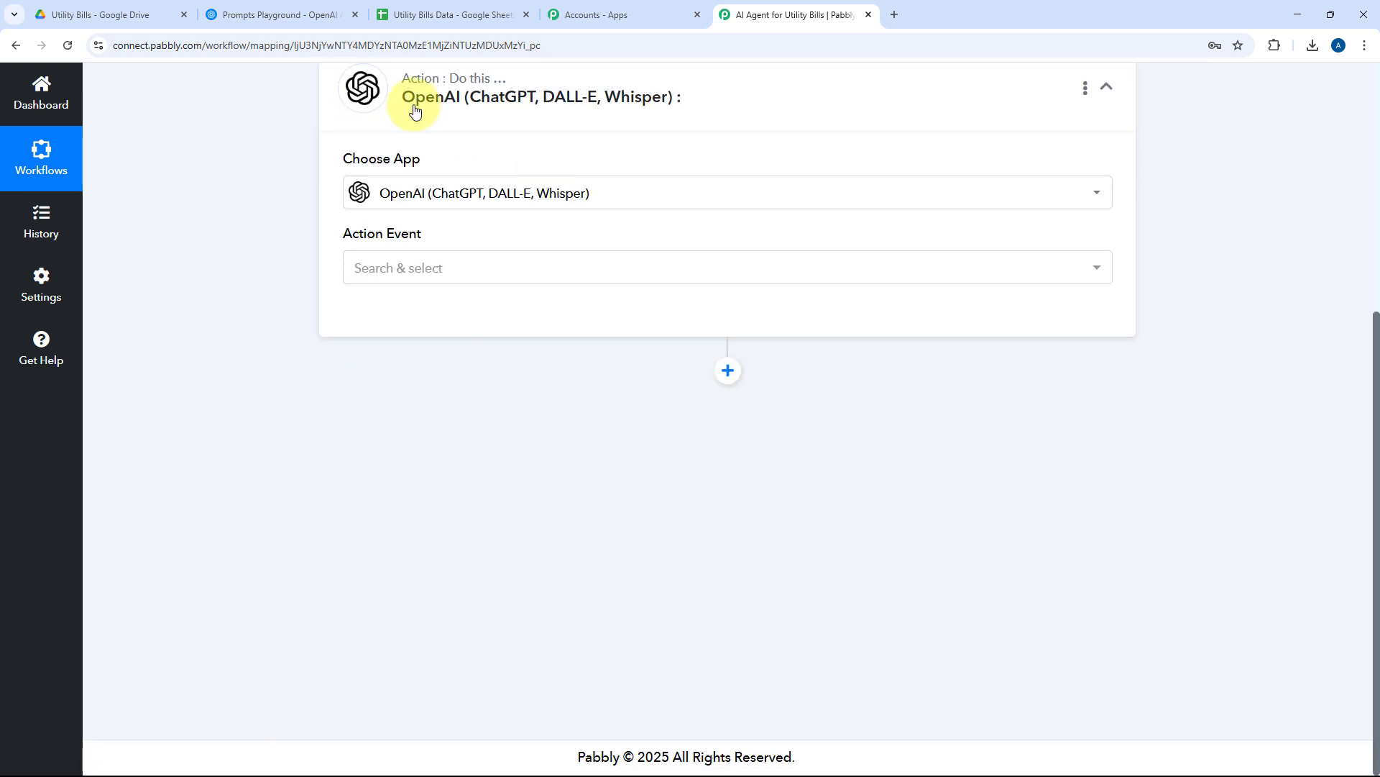
left_click(433, 270)
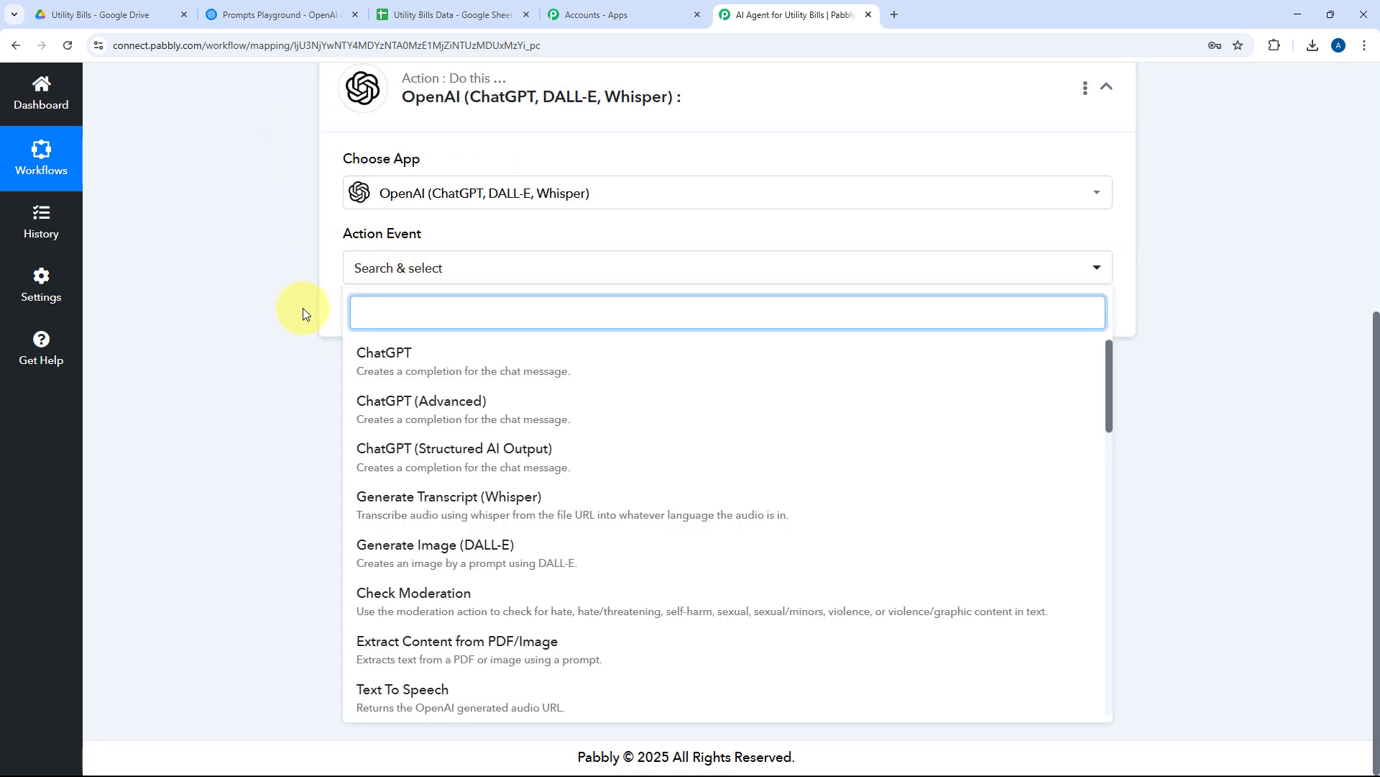
scroll(401, 394, "down", 2)
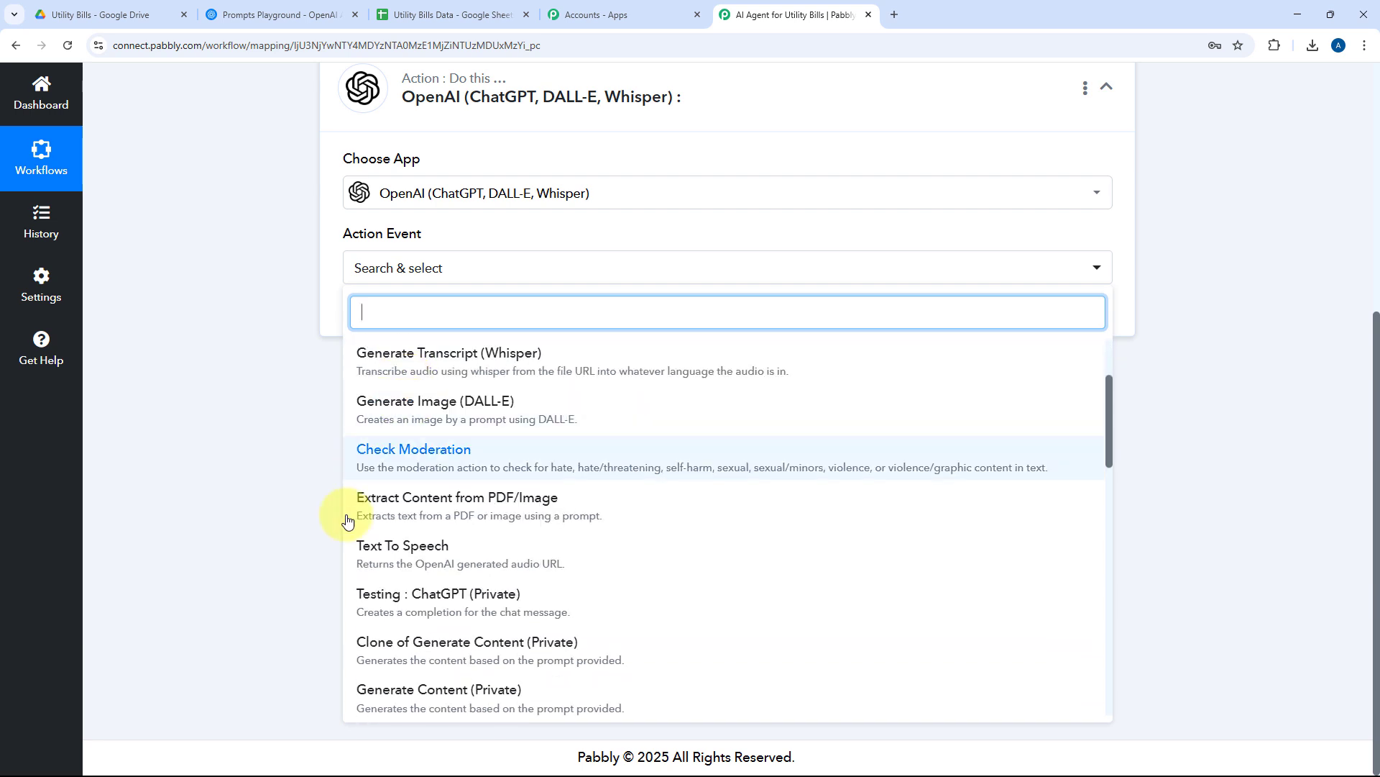
left_click(407, 514)
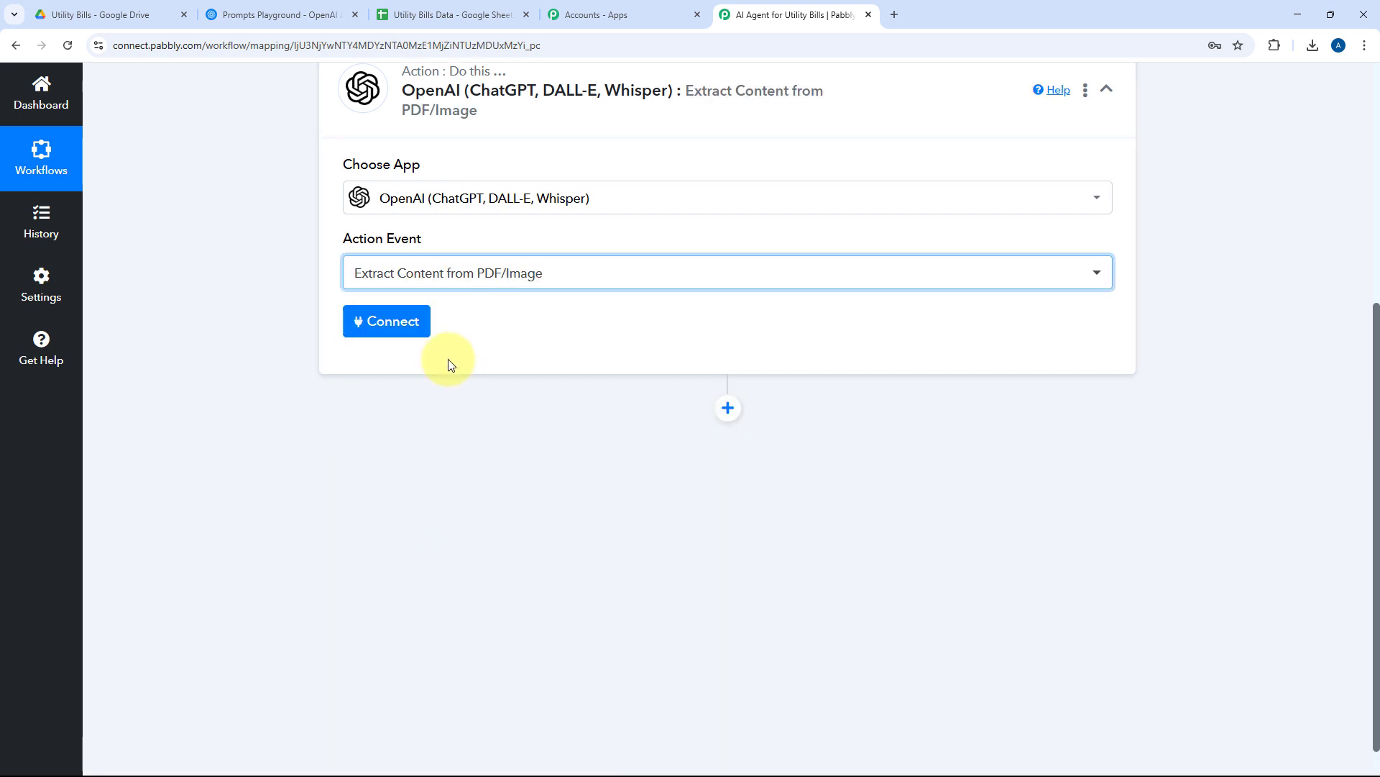
left_click(398, 330)
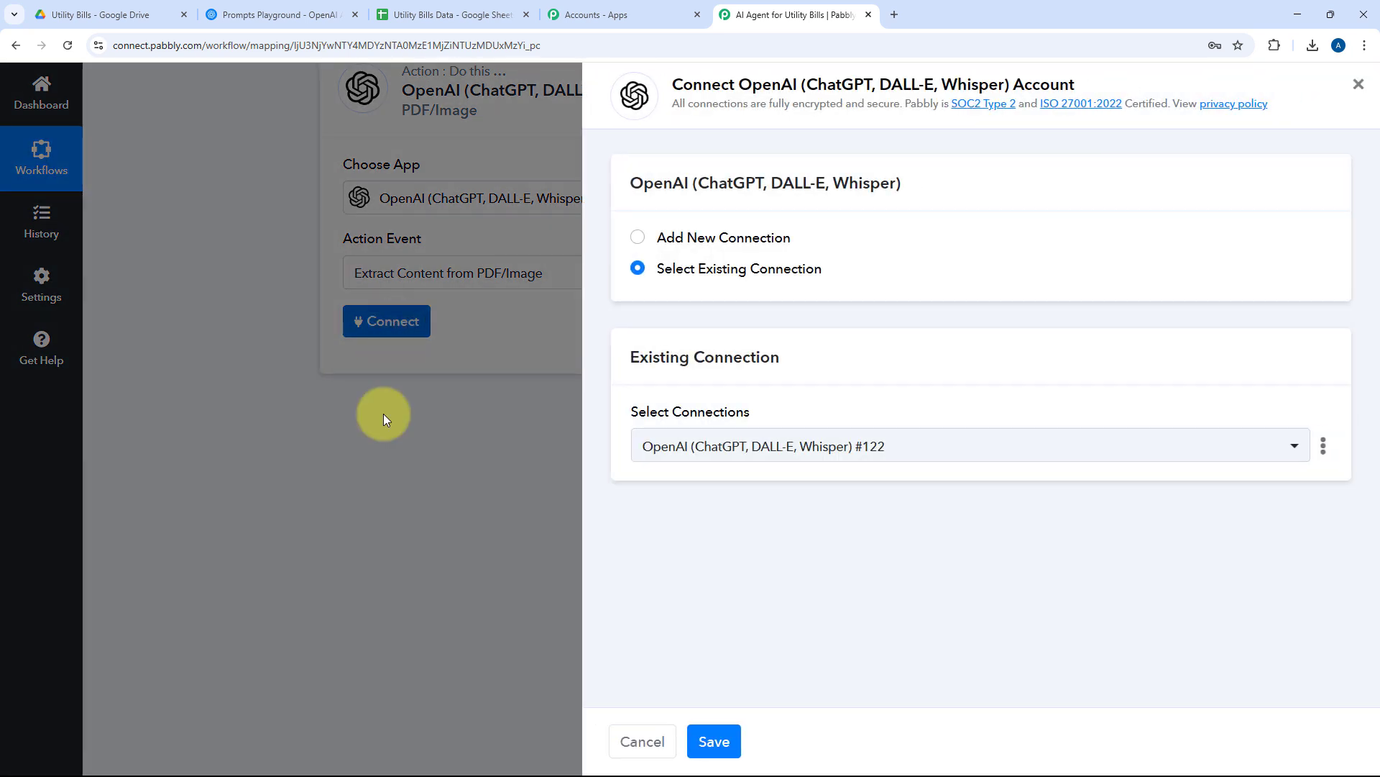
left_click(637, 237)
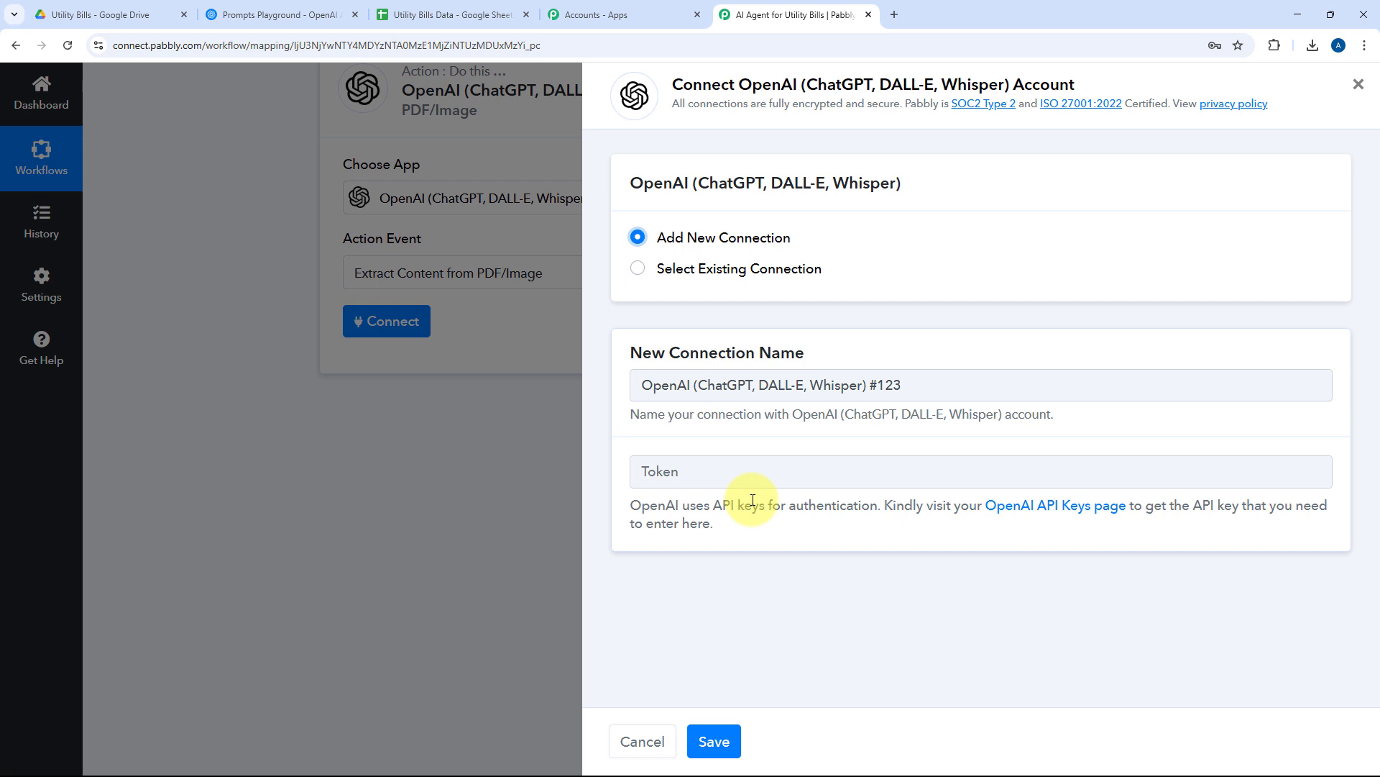
On the OpenAI platform, create a secret API key named Pabbly Connect in the Default project and copy it
left_click(251, 28)
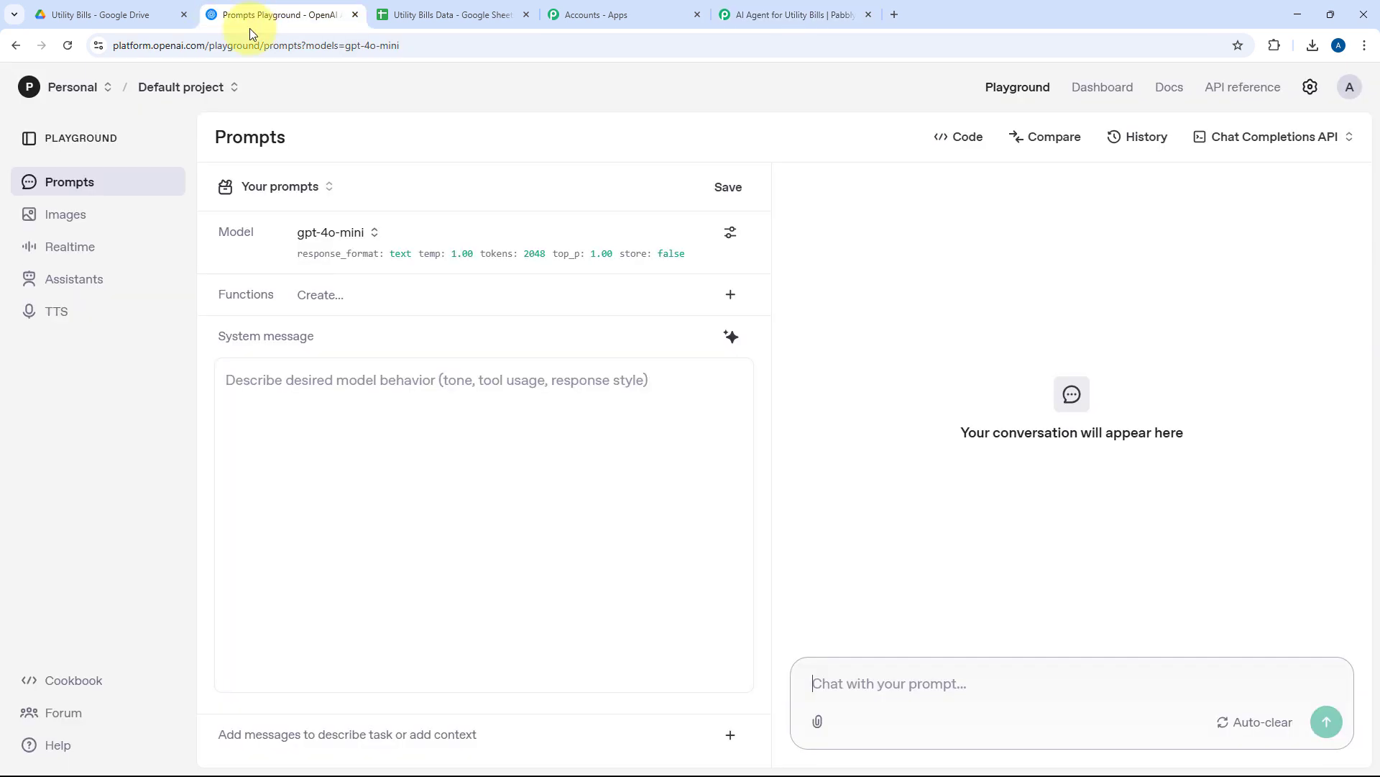
left_click(1103, 89)
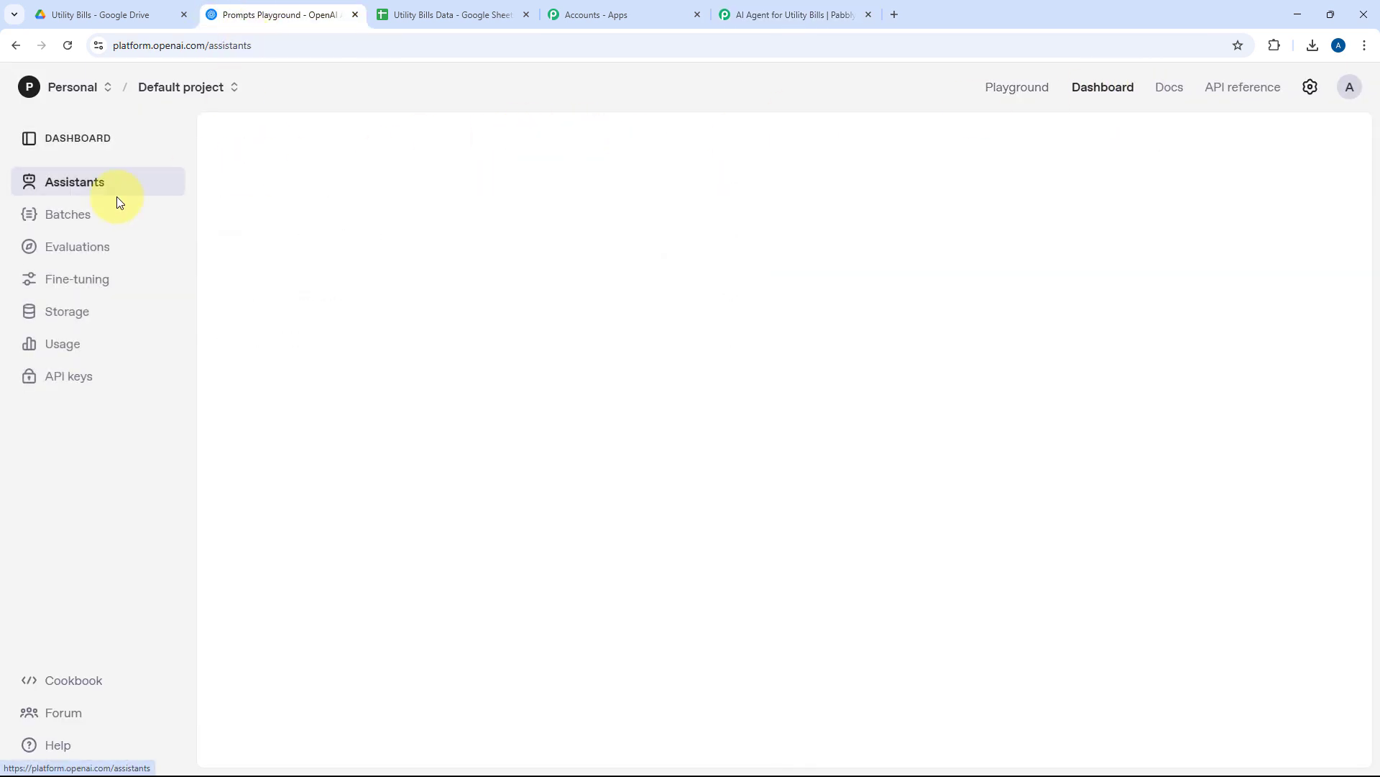
left_click(82, 382)
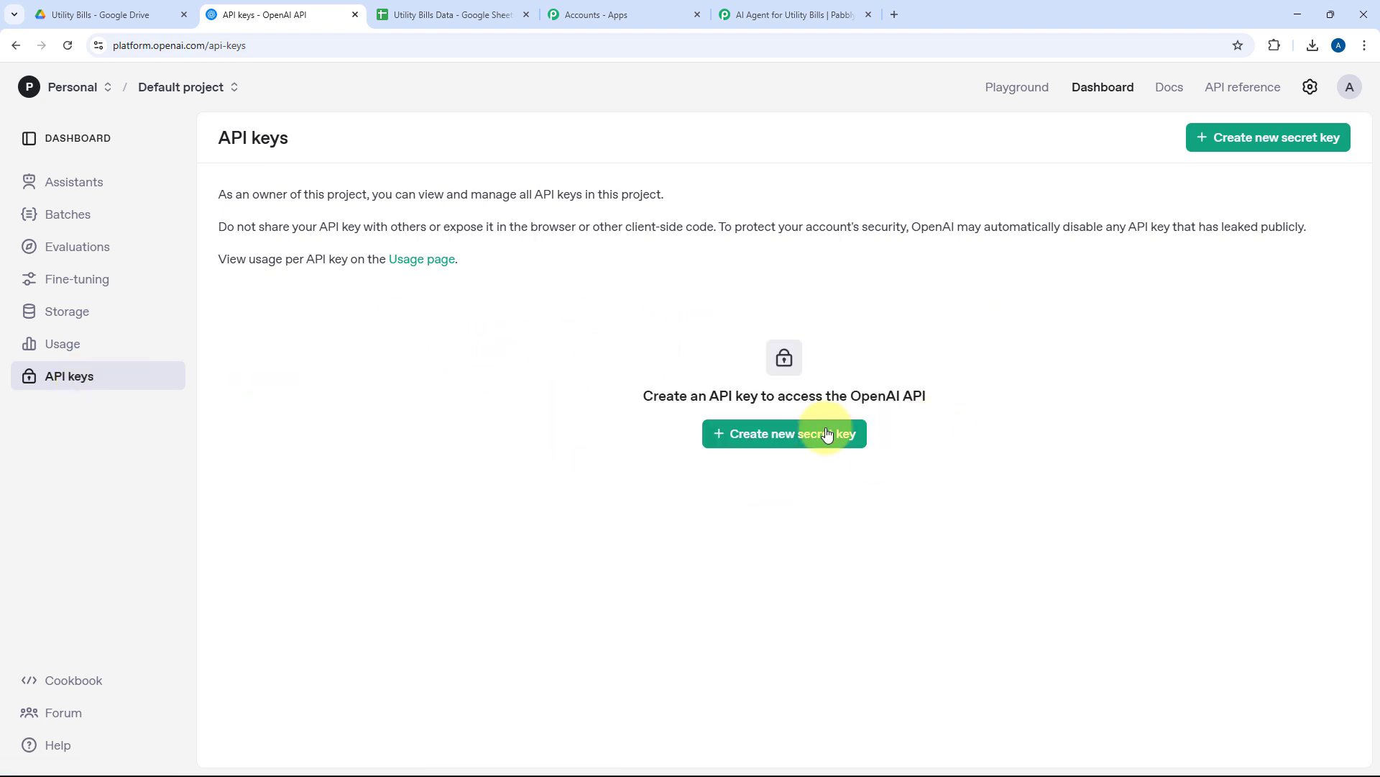
left_click(765, 436)
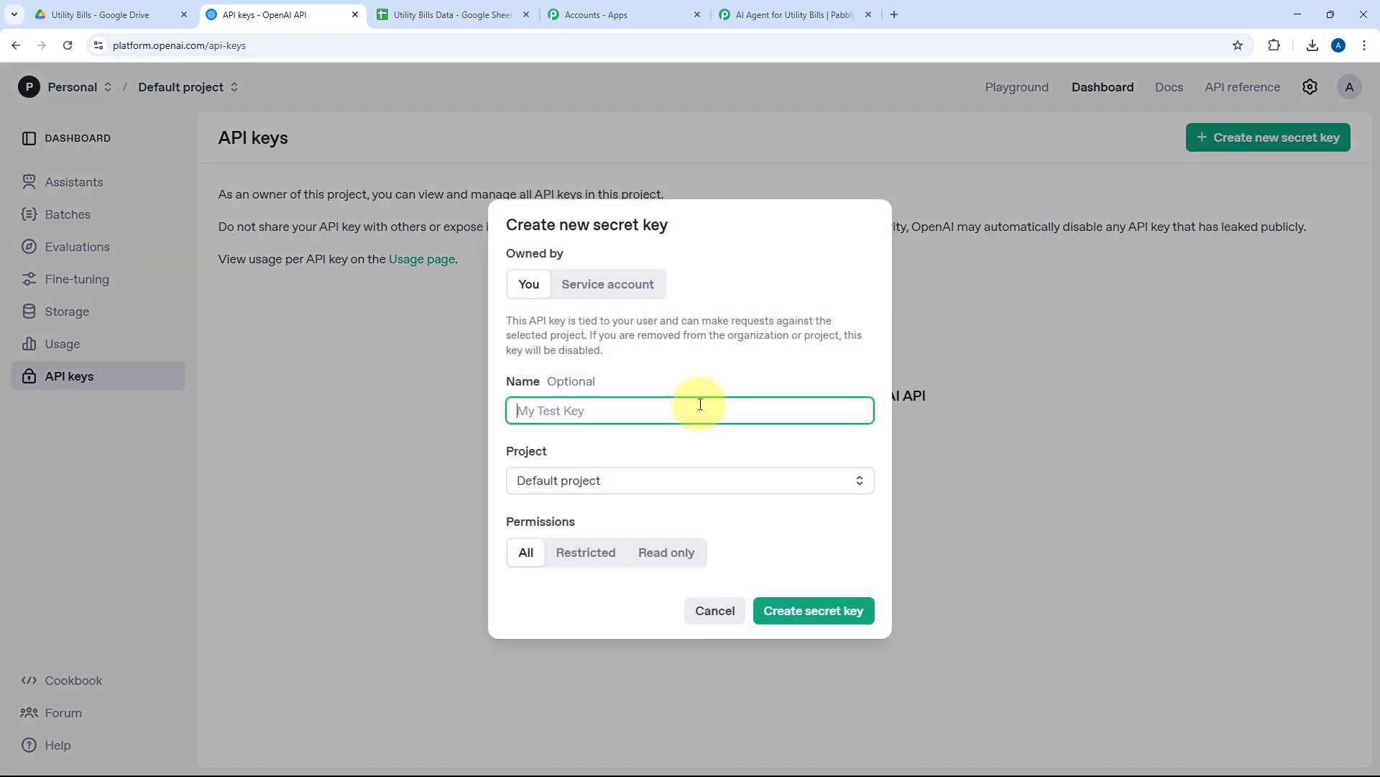
type("Pabbly Connect")
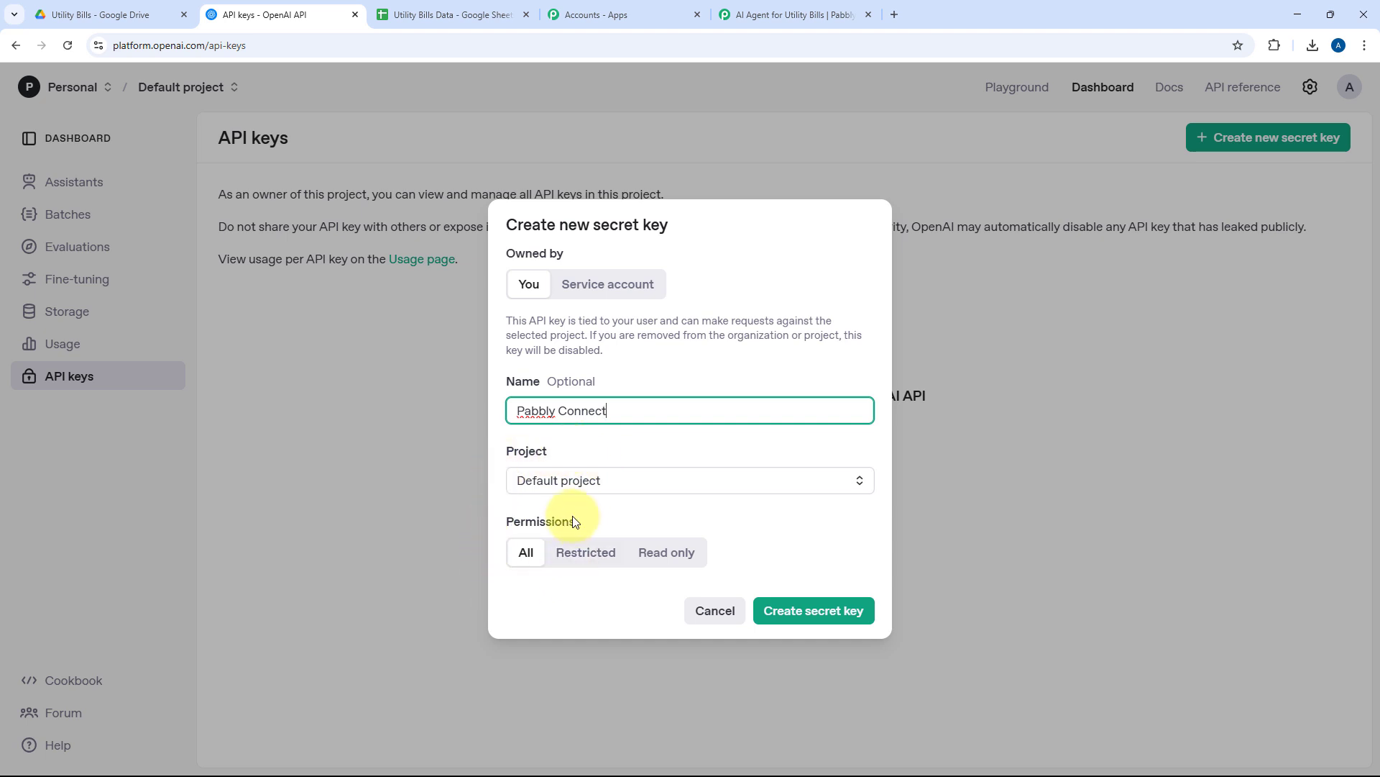
left_click(811, 597)
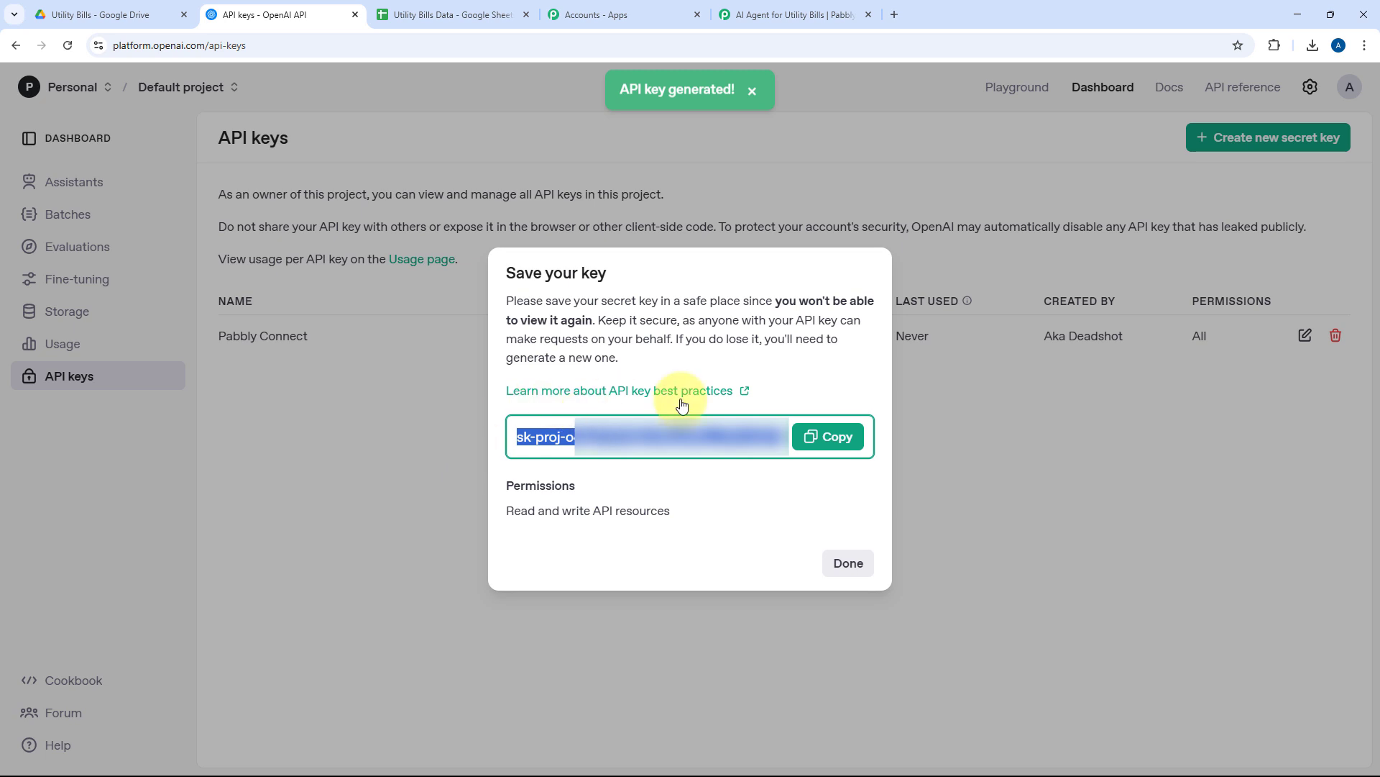
left_click(825, 435)
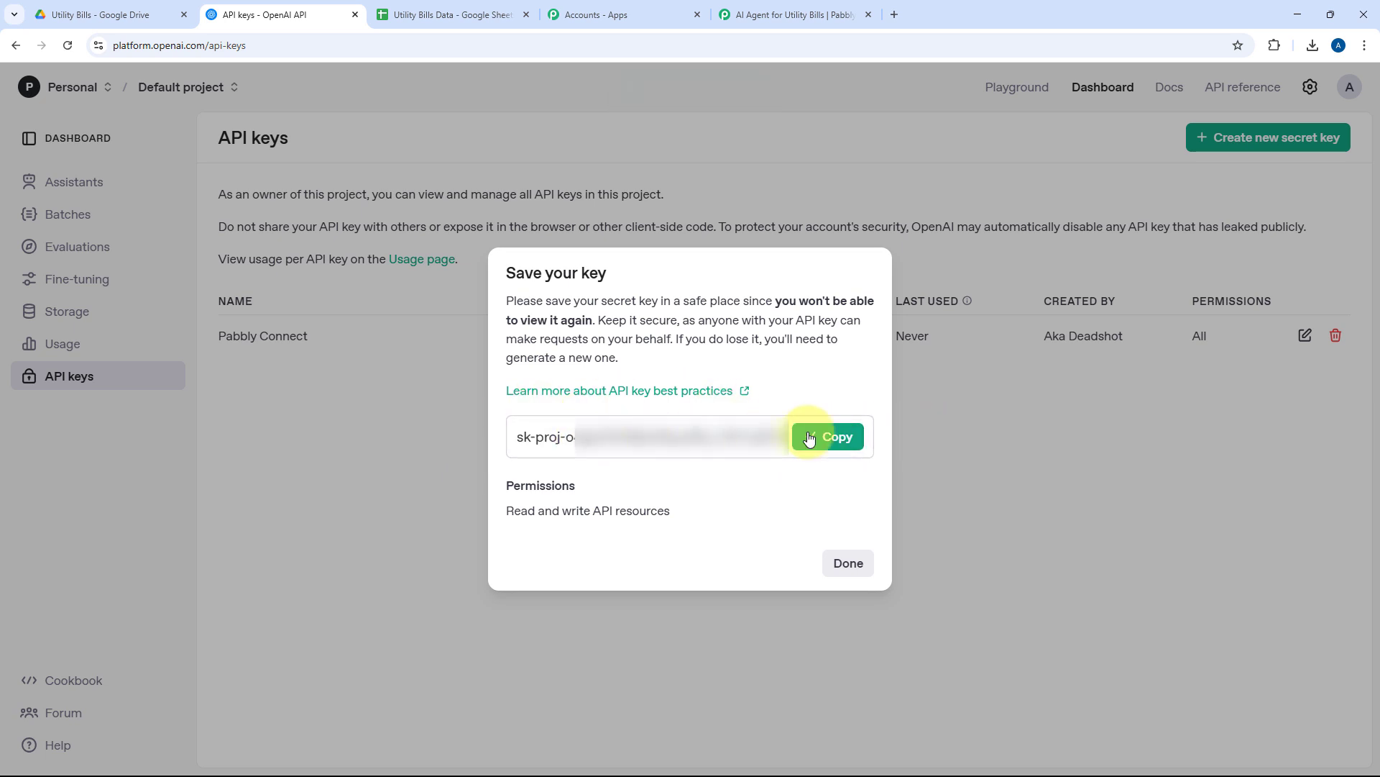
Return to the Pabbly Connect workflow, paste the API key as the new OpenAI connection's token and save the connection
left_click(791, 13)
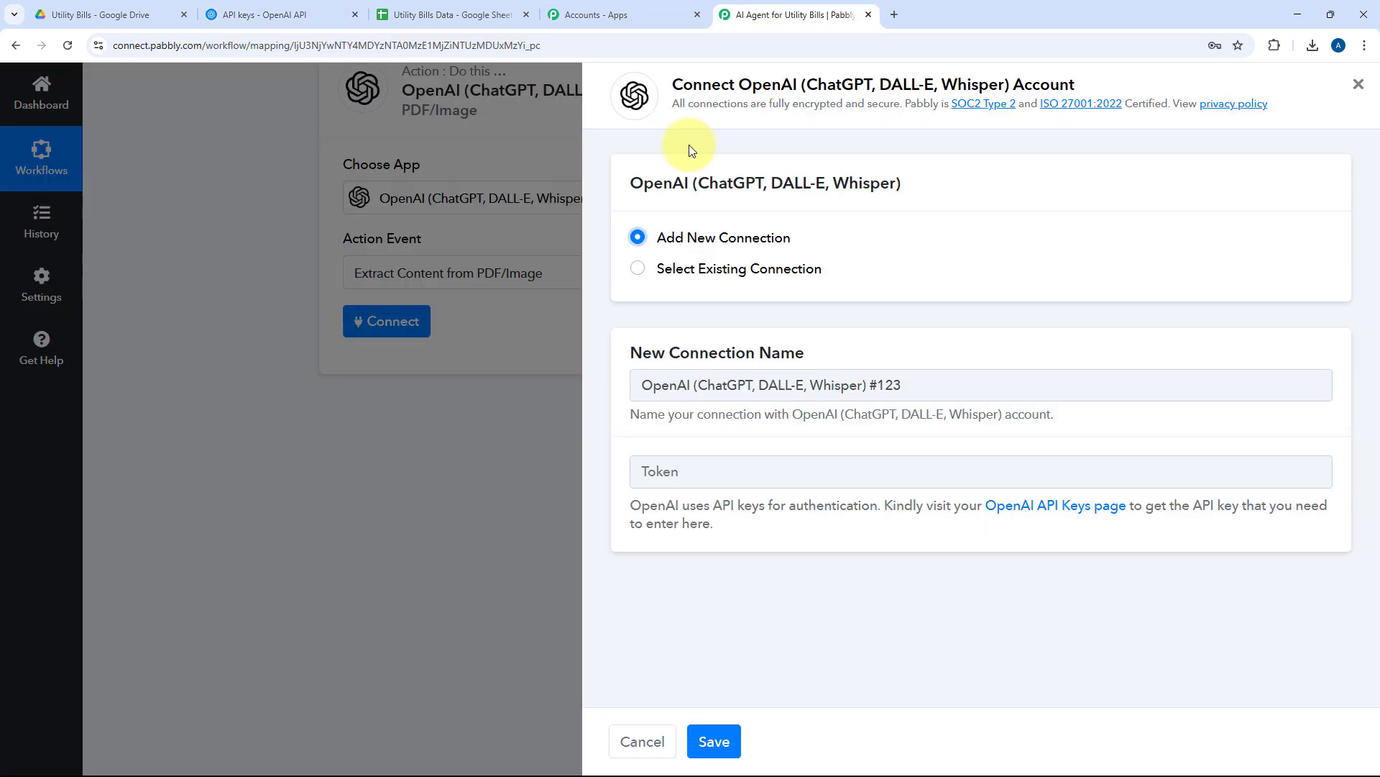
left_click(703, 471)
right_click(681, 478)
left_click(725, 285)
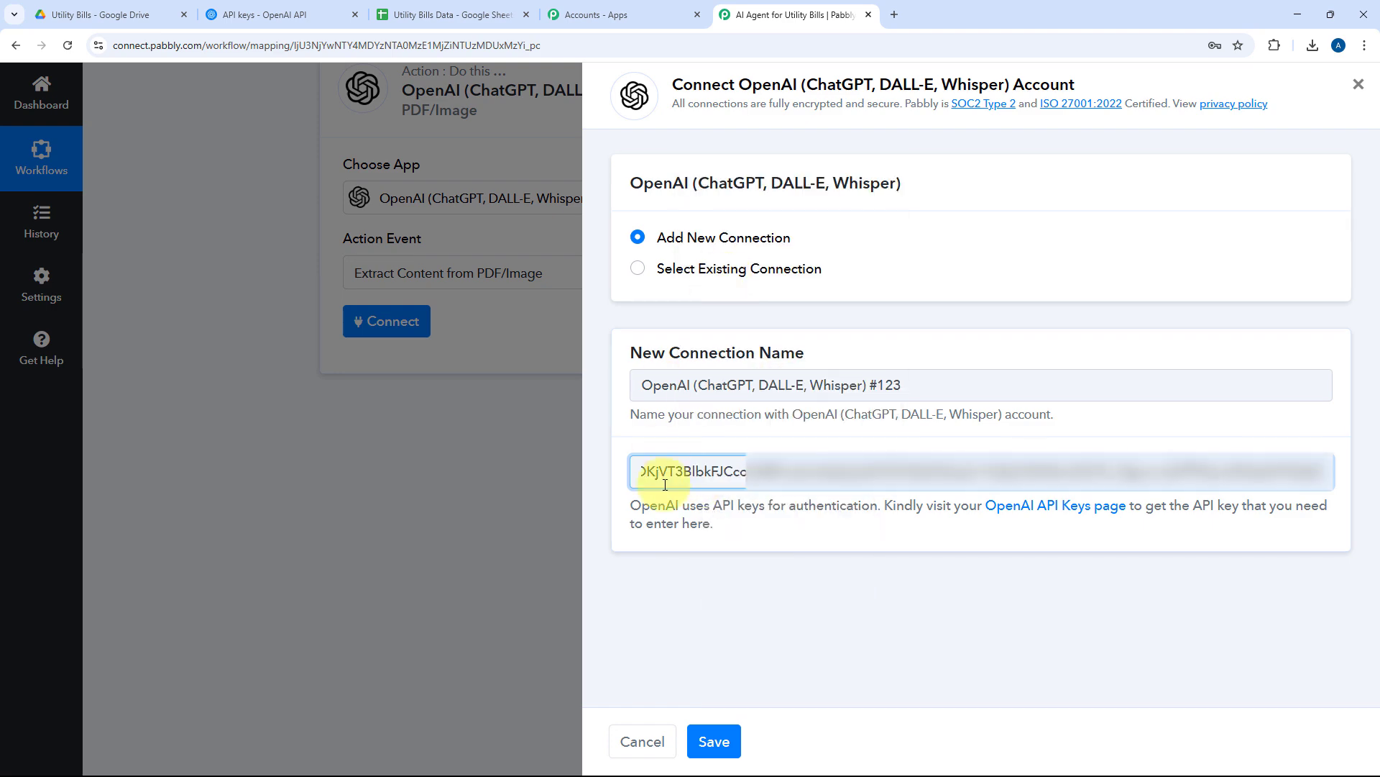
left_click(715, 740)
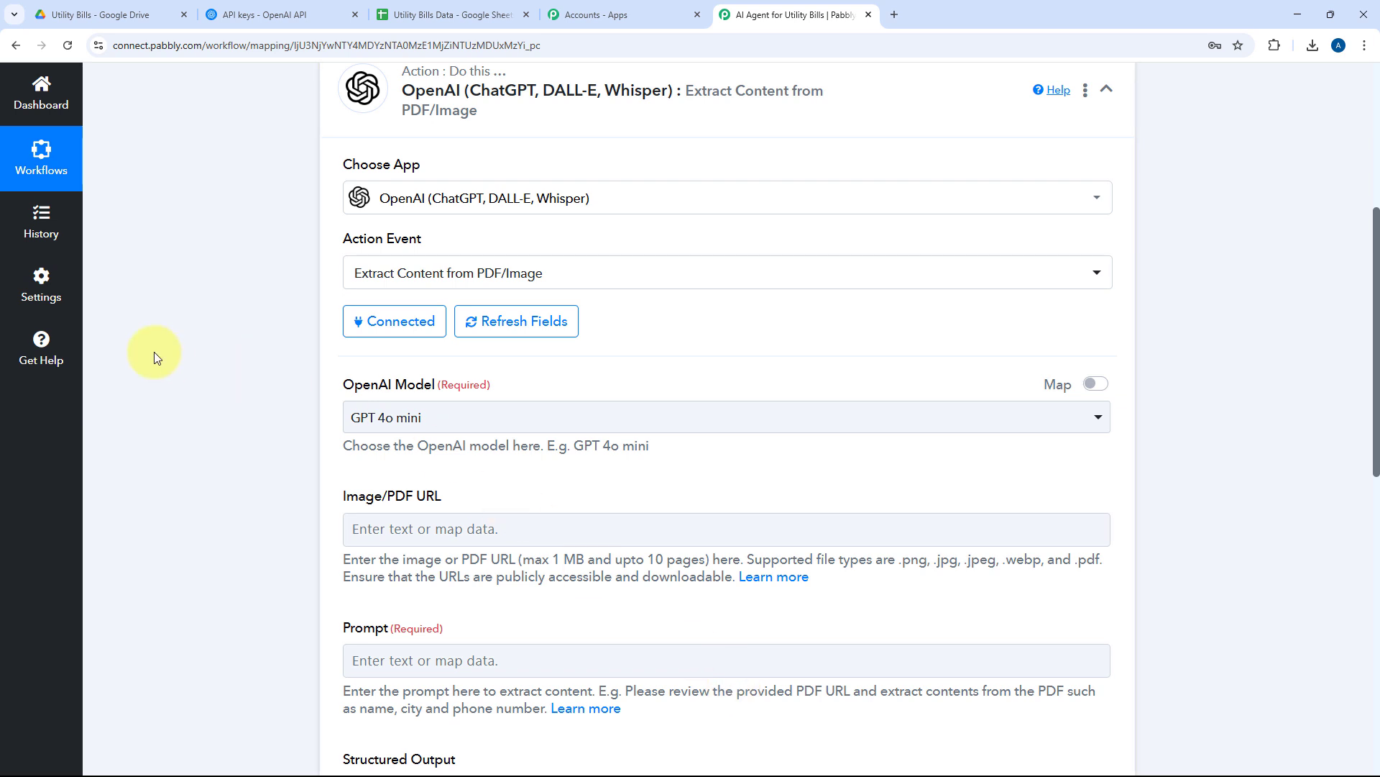
Select GPT 4o mini as the OpenAI model for the extraction action
scroll(239, 385, "down", 2)
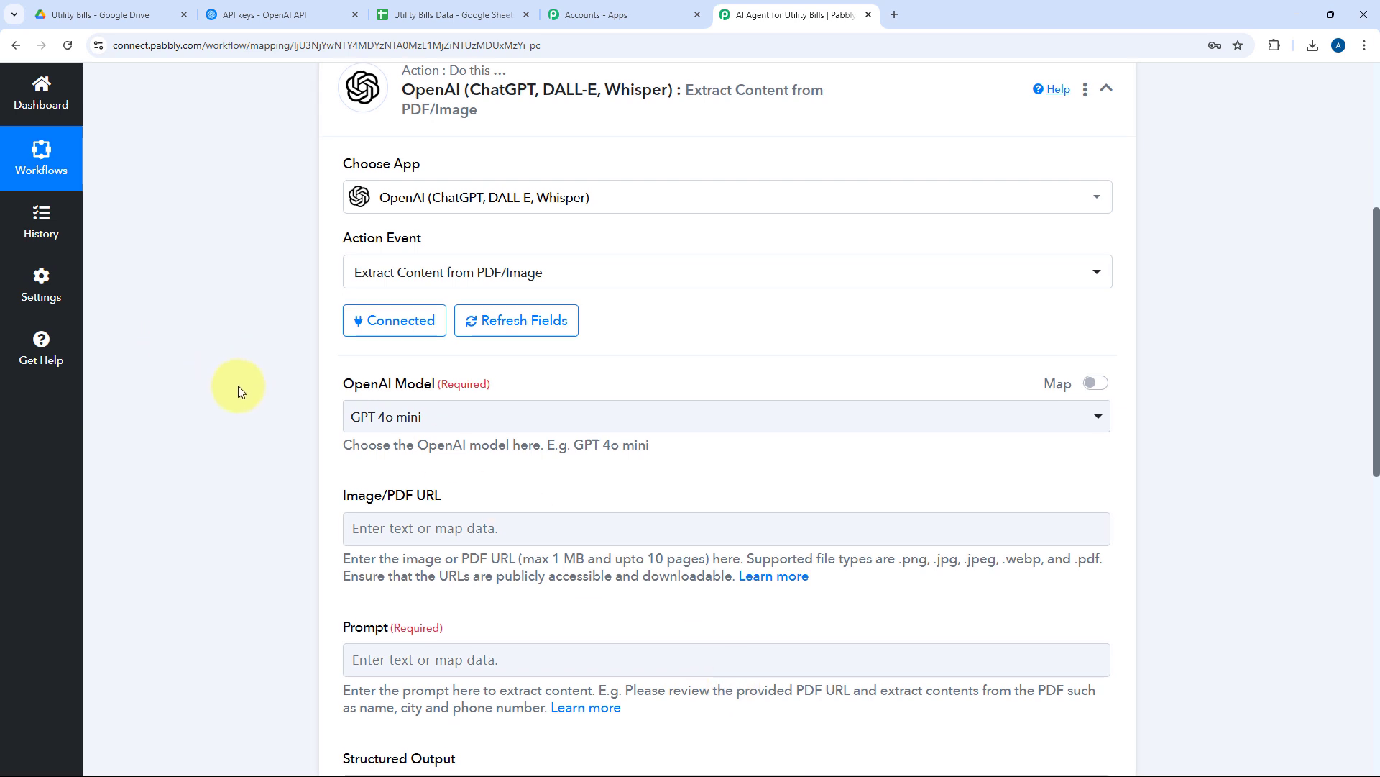
scroll(239, 385, "down", 1)
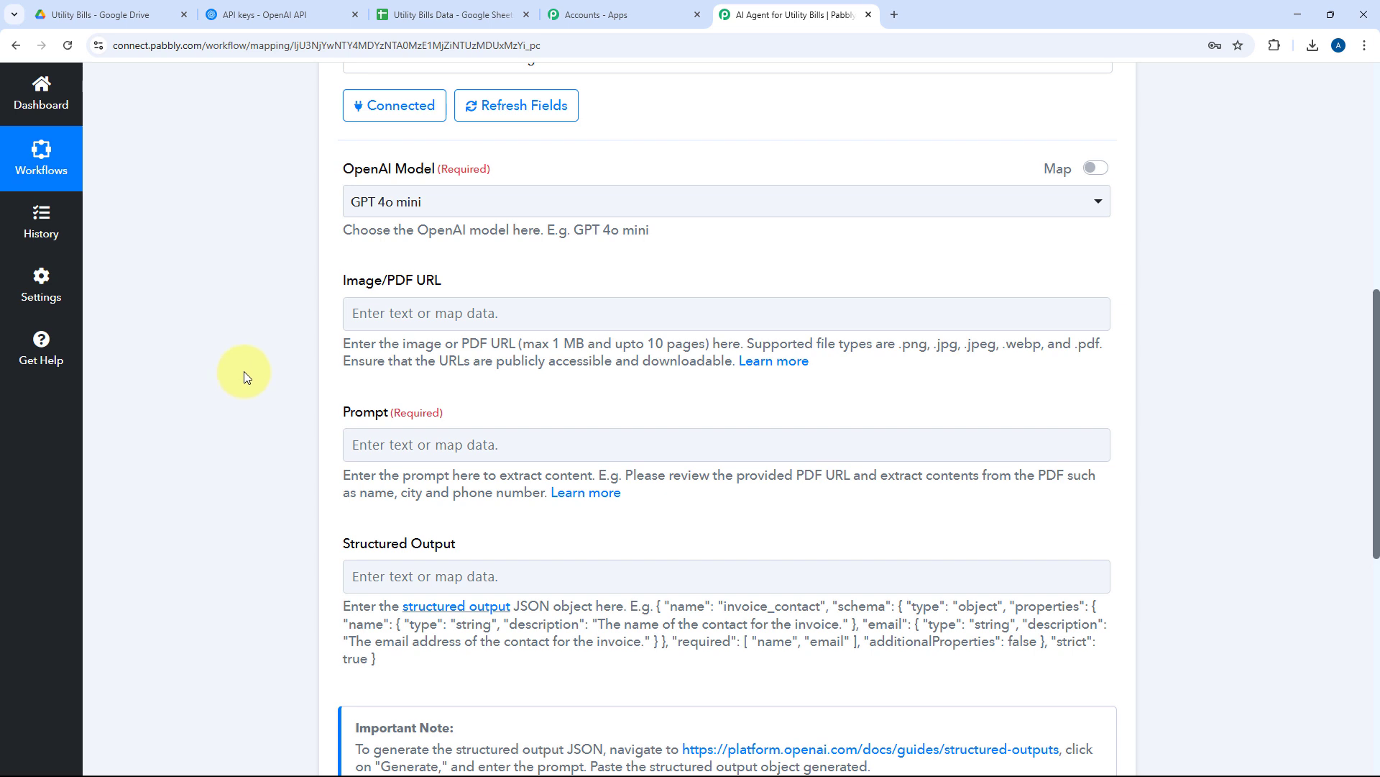
left_click(491, 195)
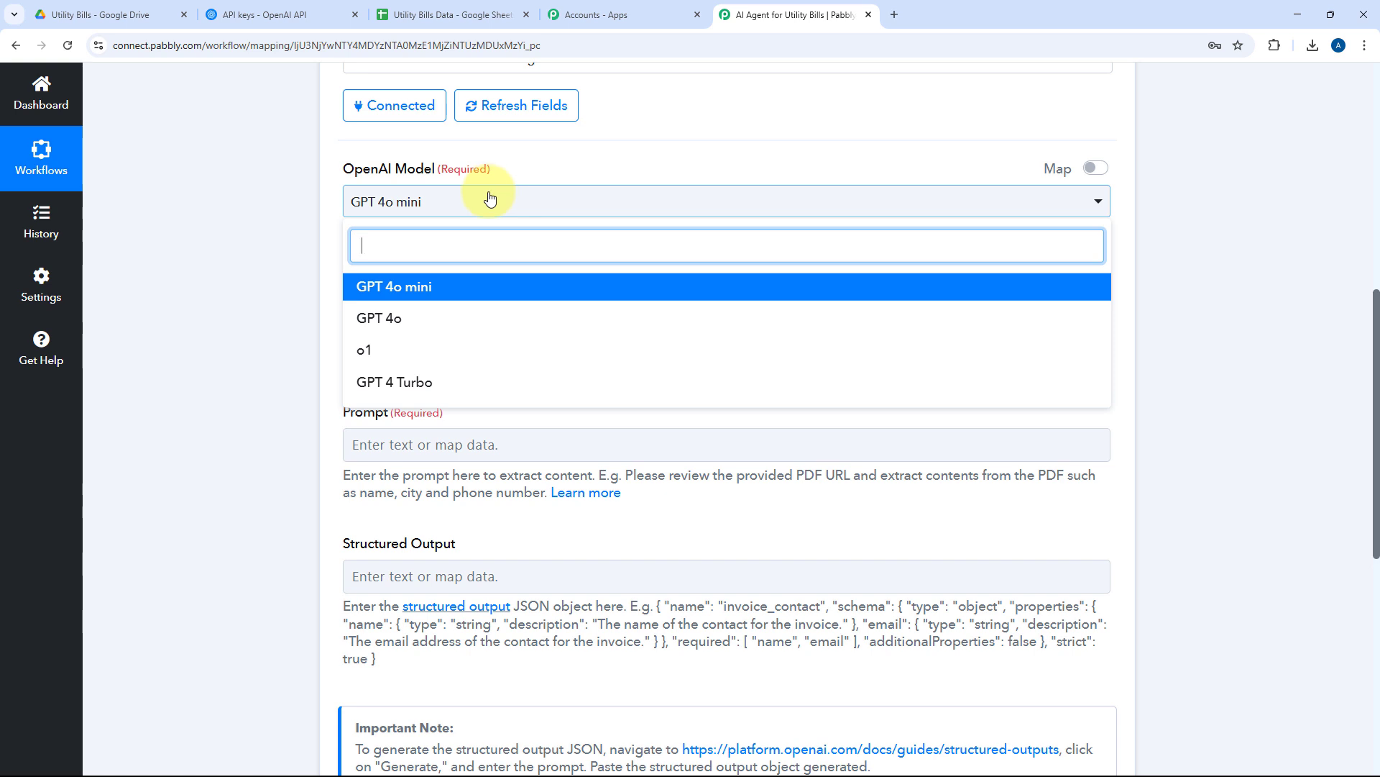
left_click(379, 293)
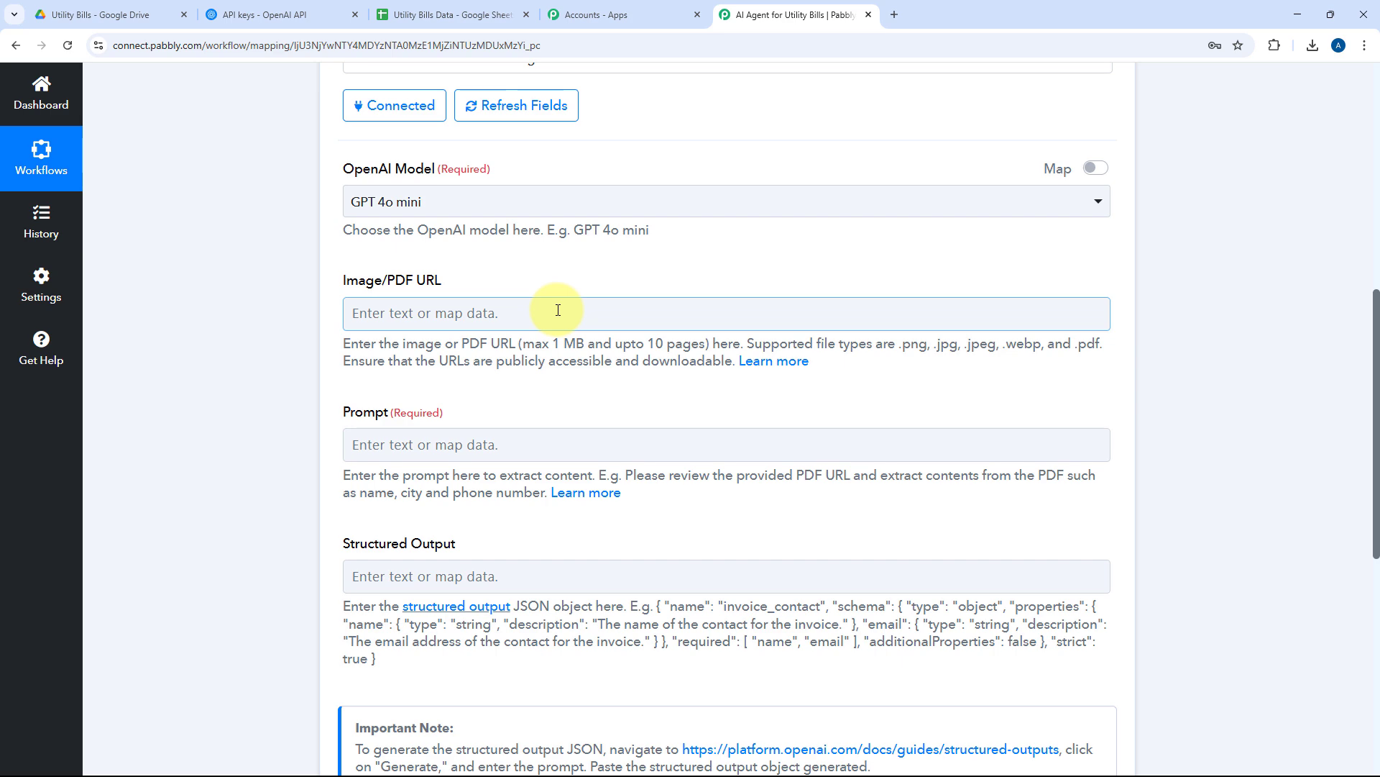
Review the Google Drive trigger's received response, examining the WebContentLink value of the uploaded utility bill file
scroll(558, 310, "up", 5)
left_click(108, 14)
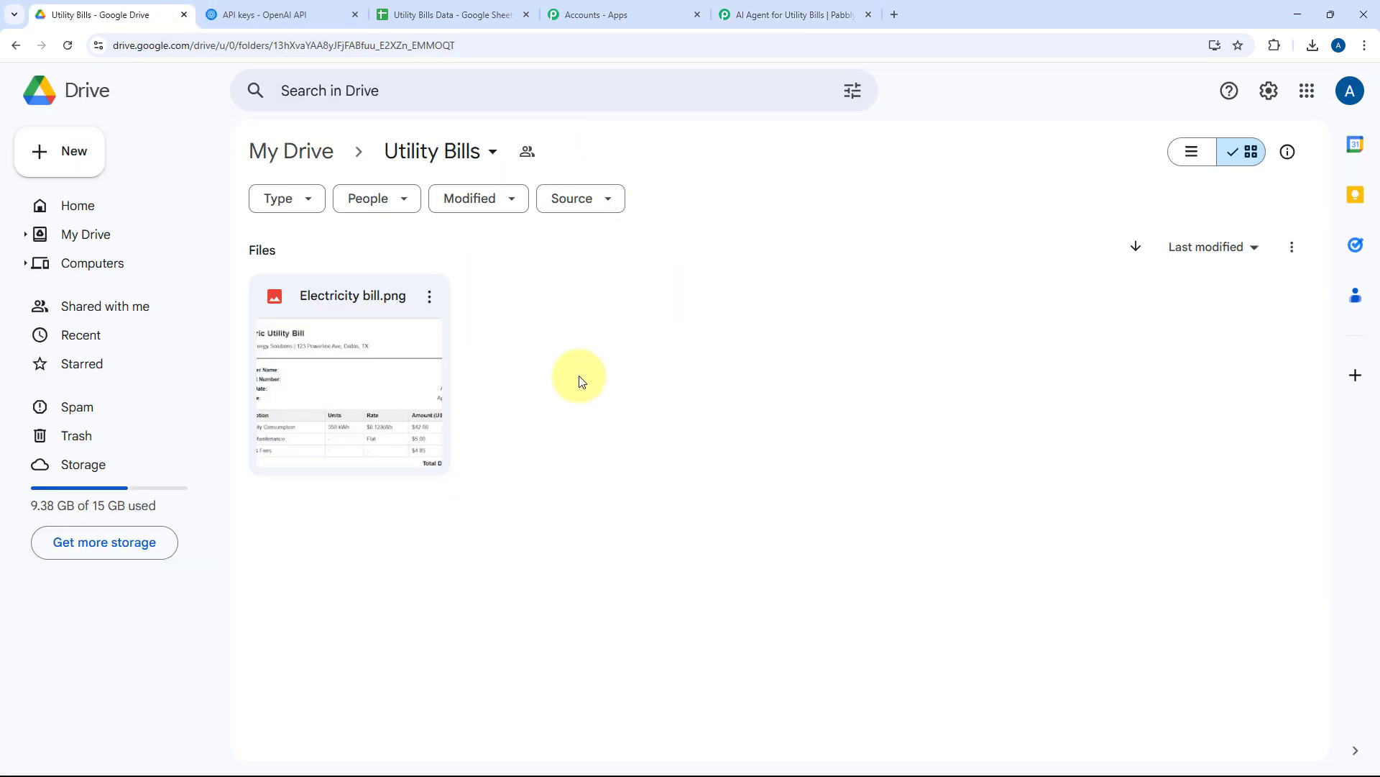
left_click(817, 8)
scroll(618, 157, "up", 3)
left_click(626, 152)
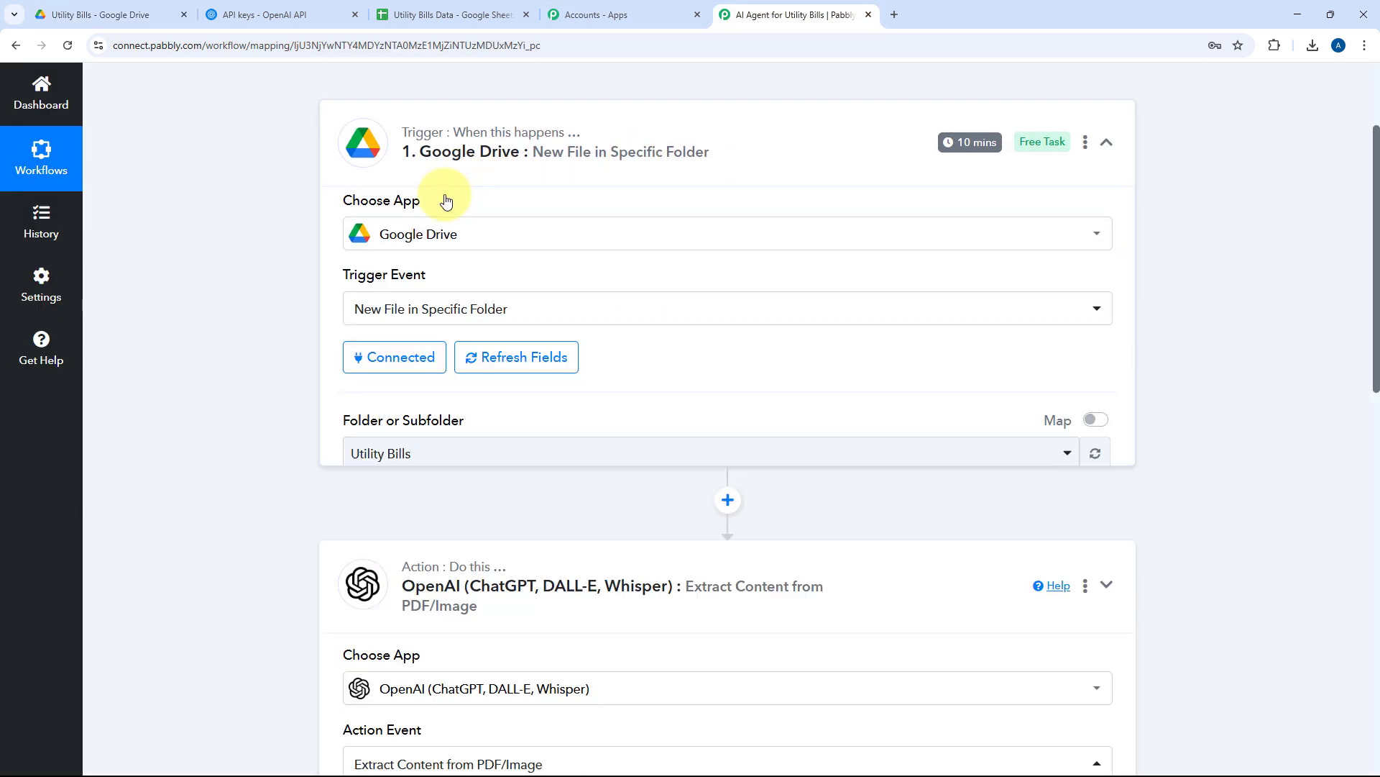
scroll(290, 273, "up", 3)
scroll(290, 273, "down", 9)
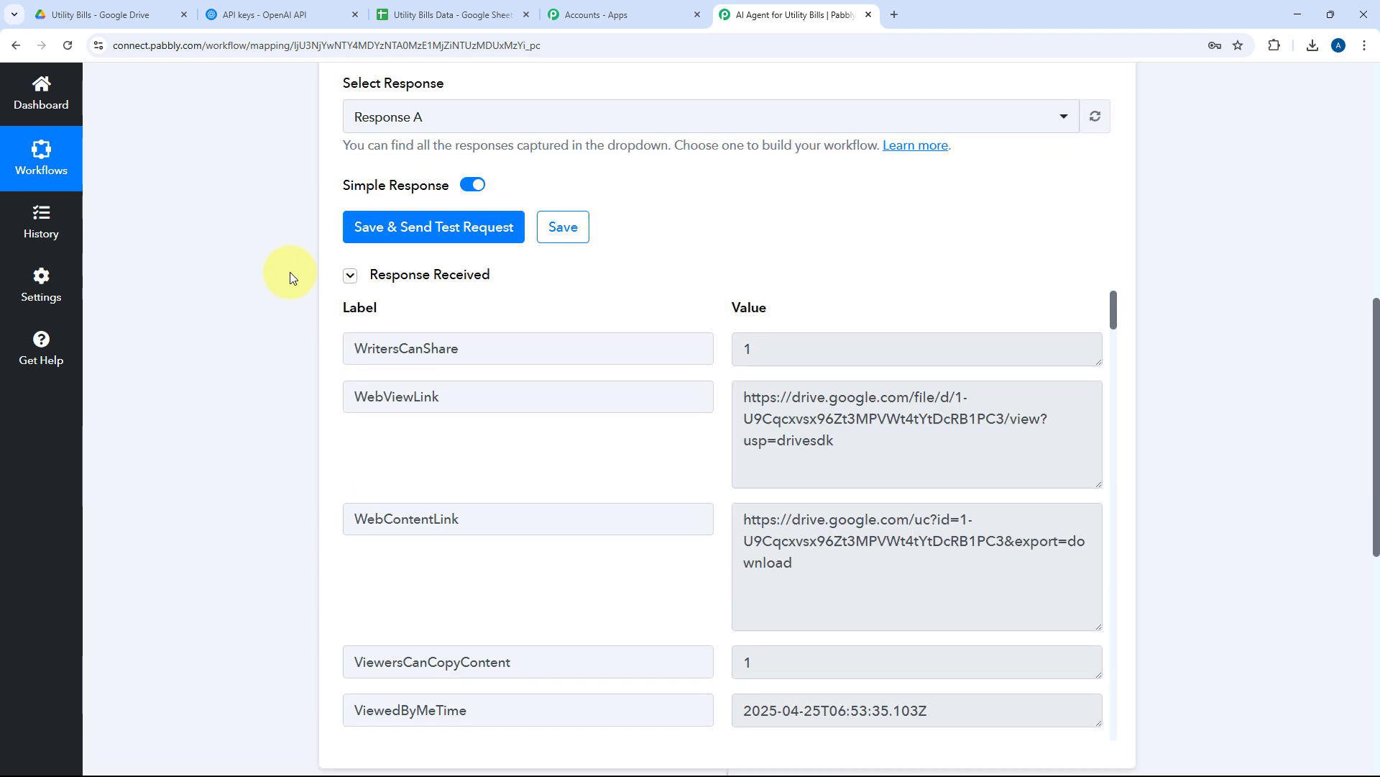
scroll(291, 277, "down", 2)
scroll(478, 246, "down", 2)
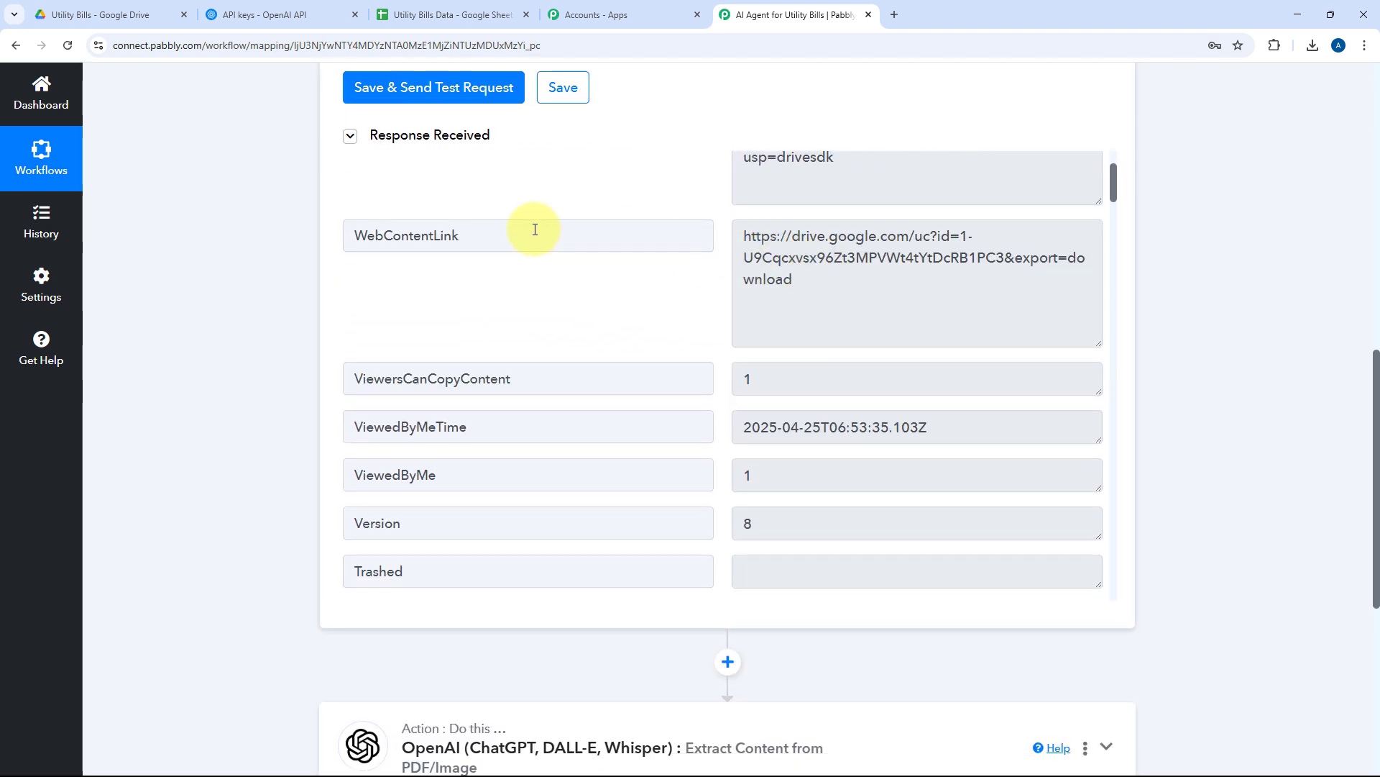
left_click_drag(533, 225, 341, 232)
left_click(784, 277)
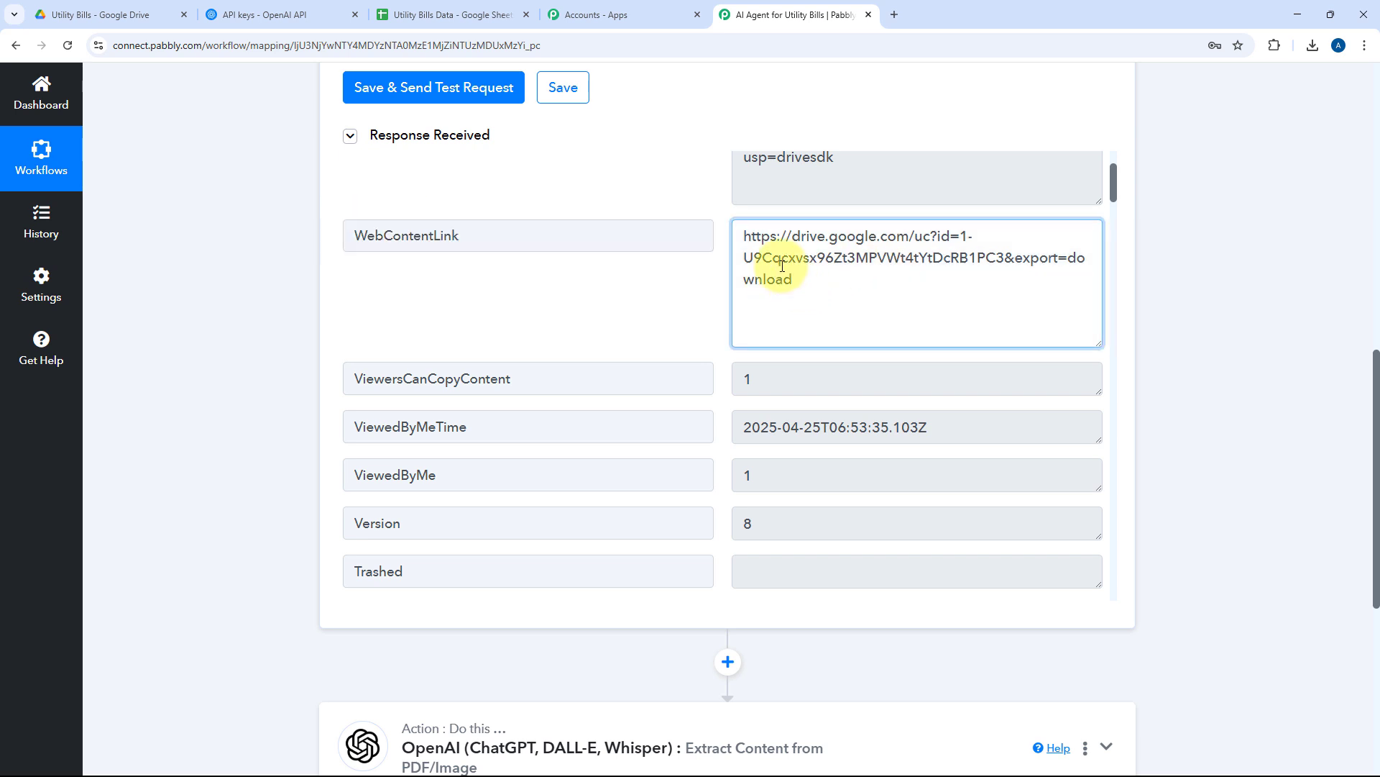
left_click_drag(793, 280, 739, 225)
left_click(727, 223)
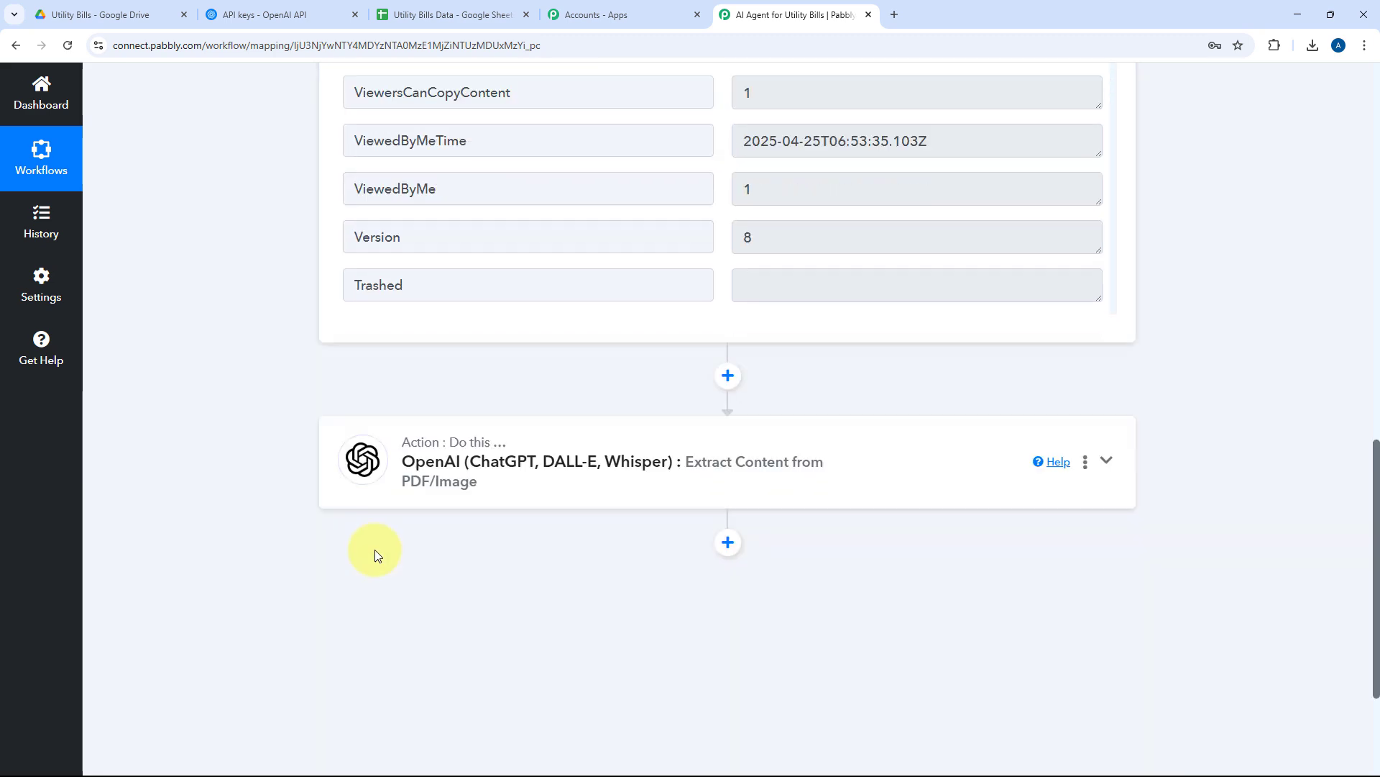
In the OpenAI extraction action, map the Image/PDF URL to WebContentLink from the Google Drive trigger
scroll(373, 551, "down", 4)
left_click(680, 456)
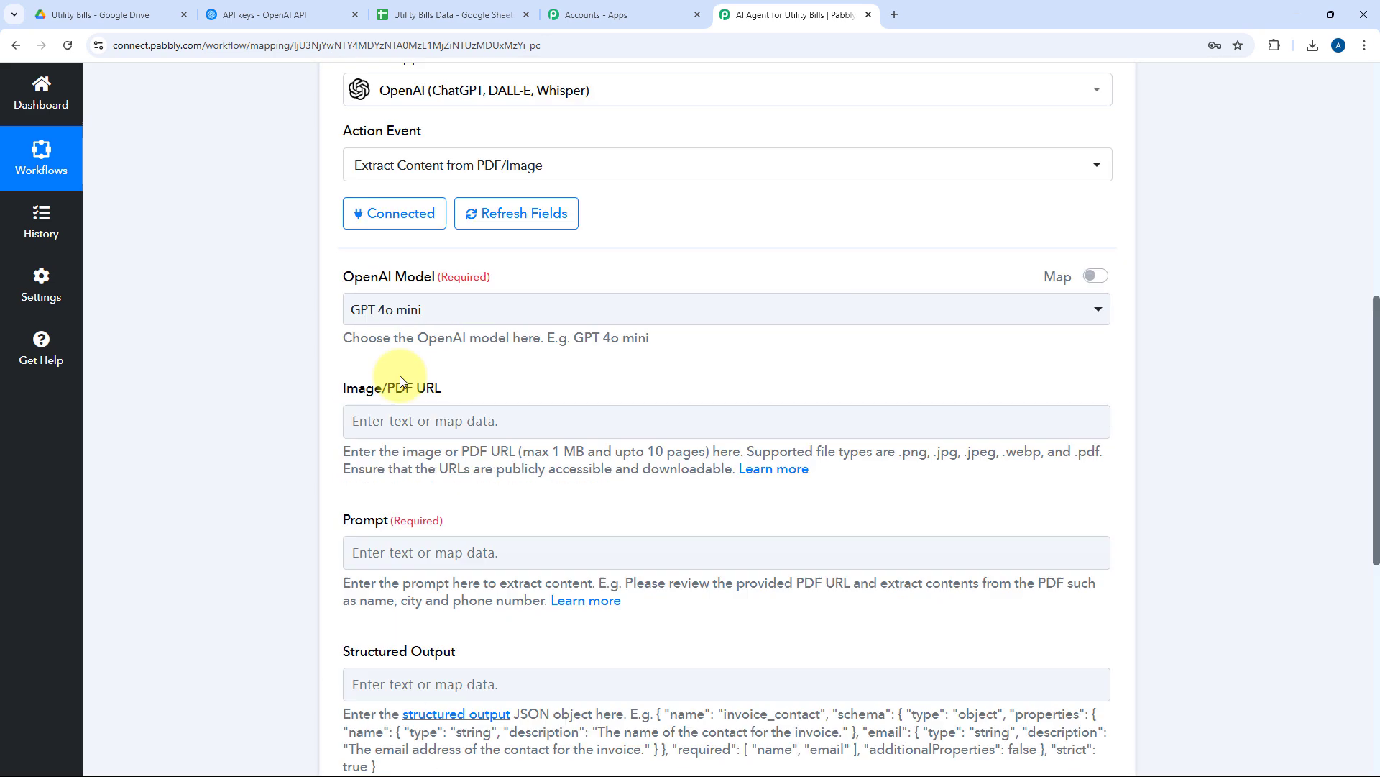
scroll(703, 361, "down", 6)
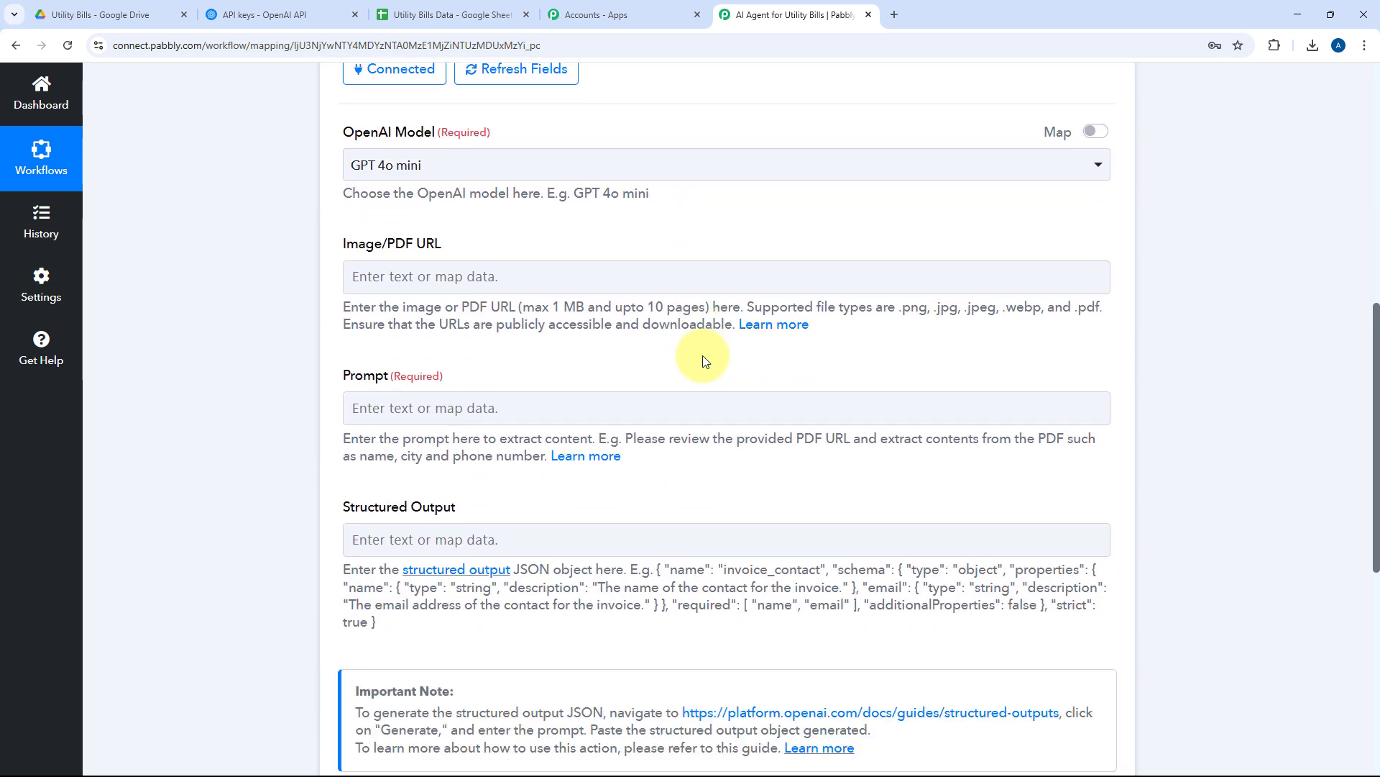
left_click(421, 282)
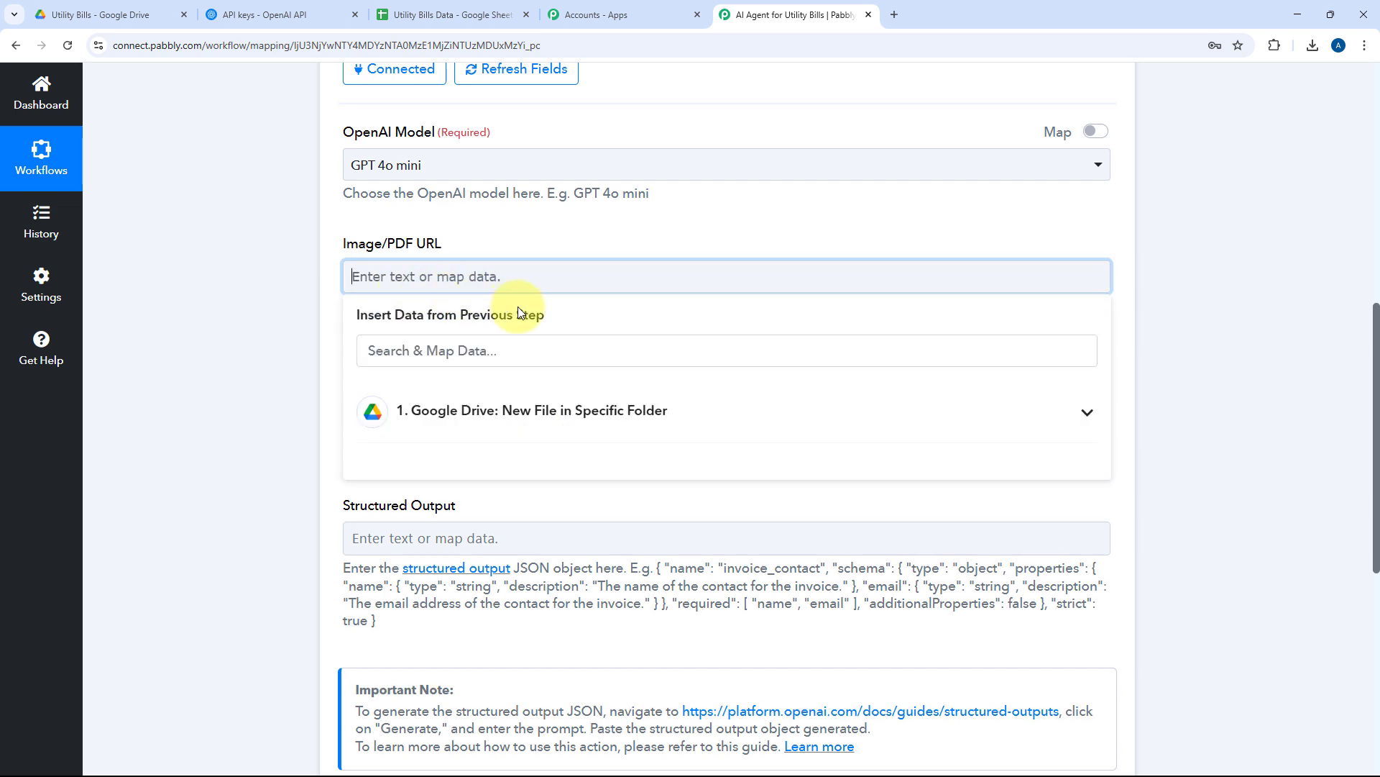
left_click(370, 411)
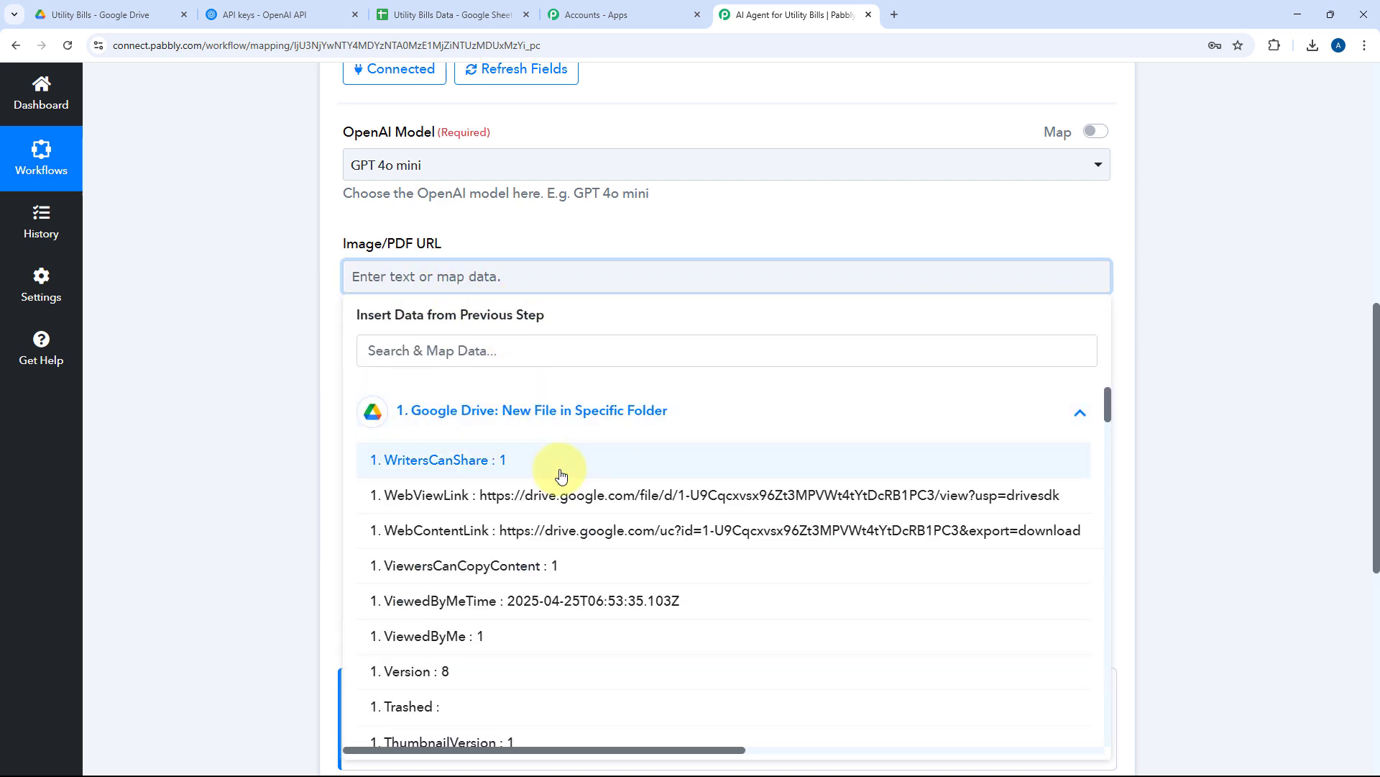
scroll(561, 475, "down", 4)
scroll(619, 373, "down", 2)
scroll(626, 403, "up", 5)
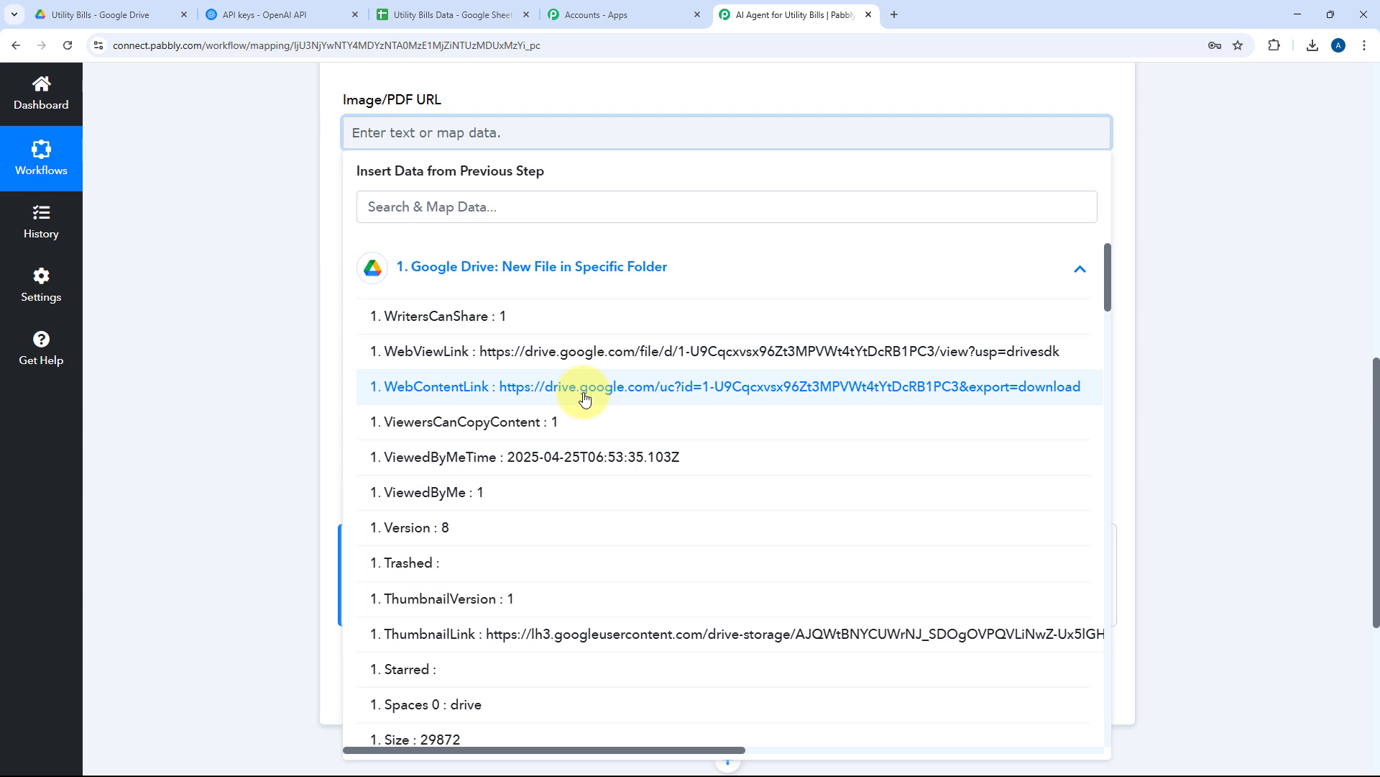
left_click(585, 397)
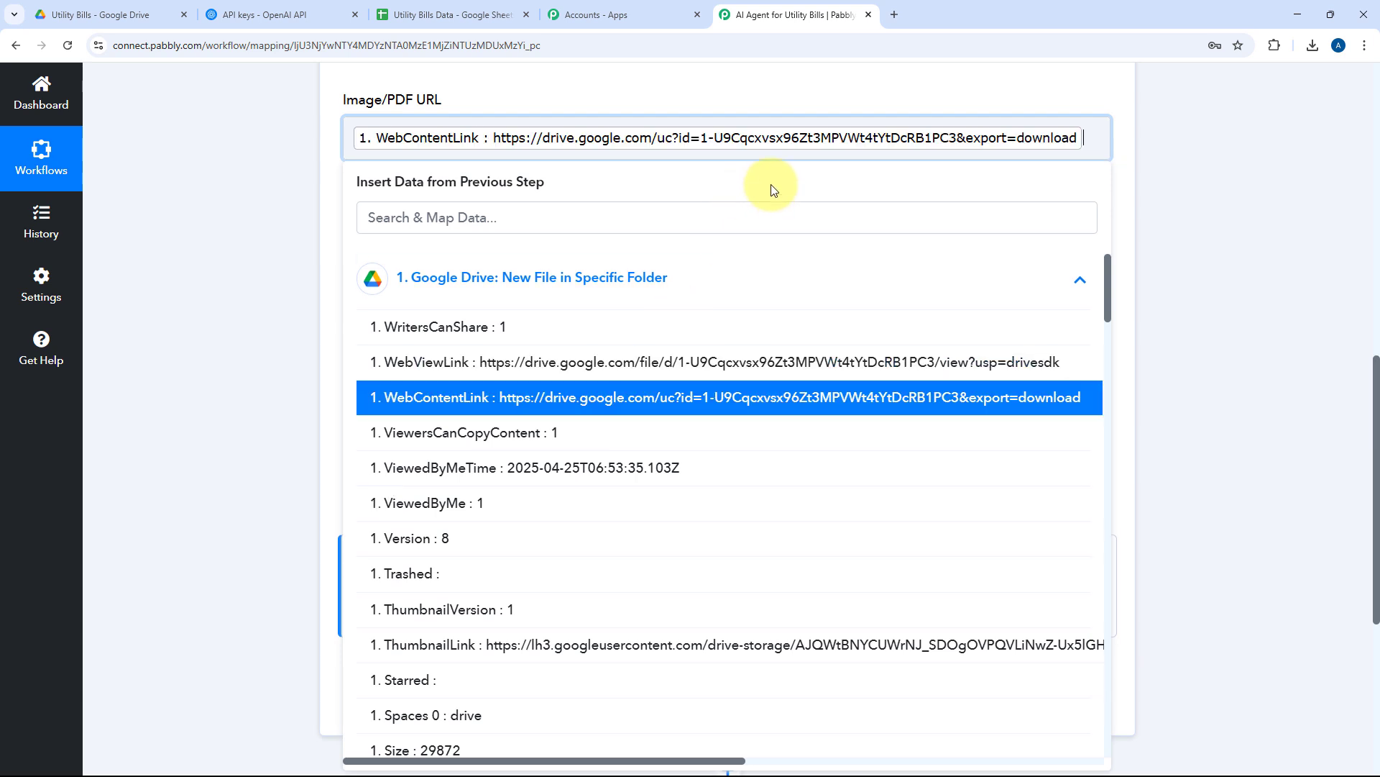
left_click(1175, 192)
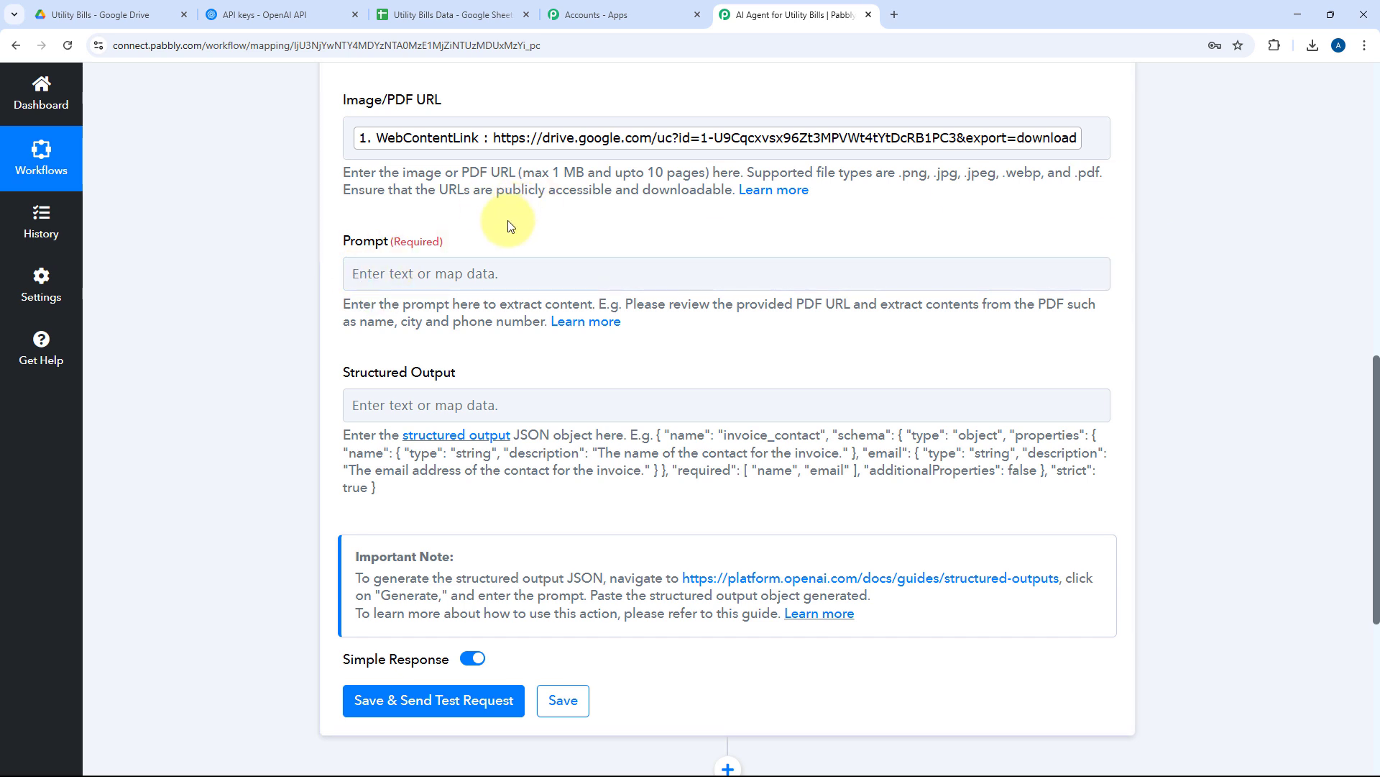
Write a prompt to extract the shared bill's details in the shared structured format, giving a blank response for any missing detail's field
left_click(441, 277)
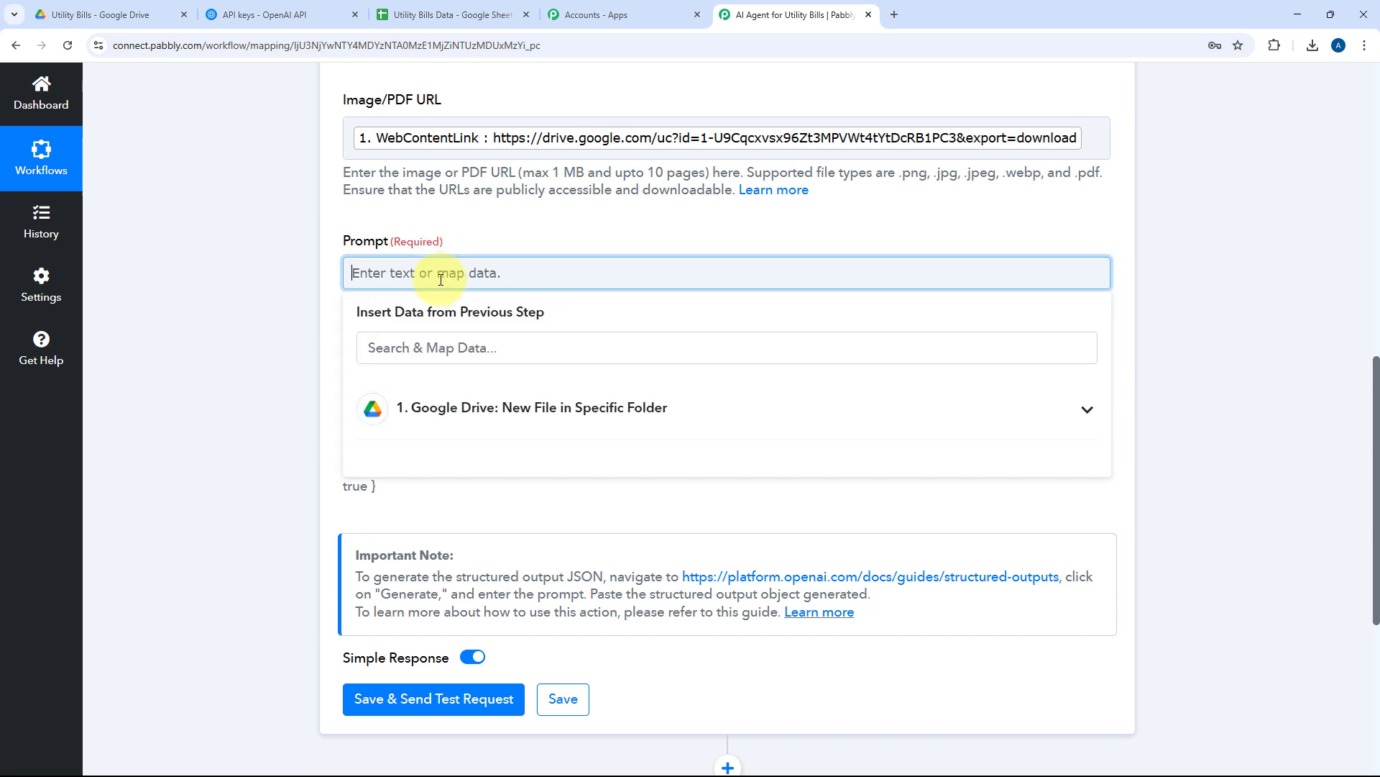
type("Extract the details of the shared bill and give response in shared structured format. If sn")
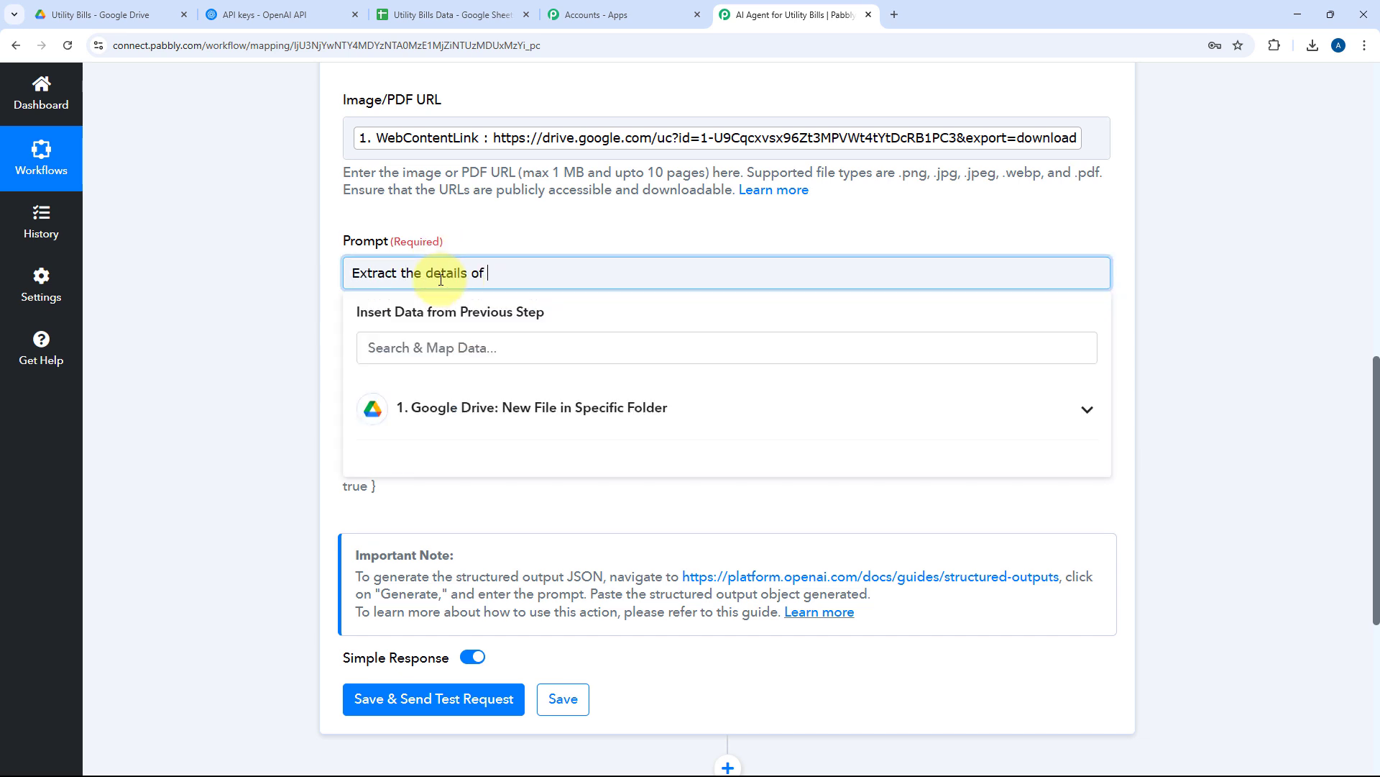
key("BackSpace")
key("BackSpace")
type("any details is missing then give blank response for that field.")
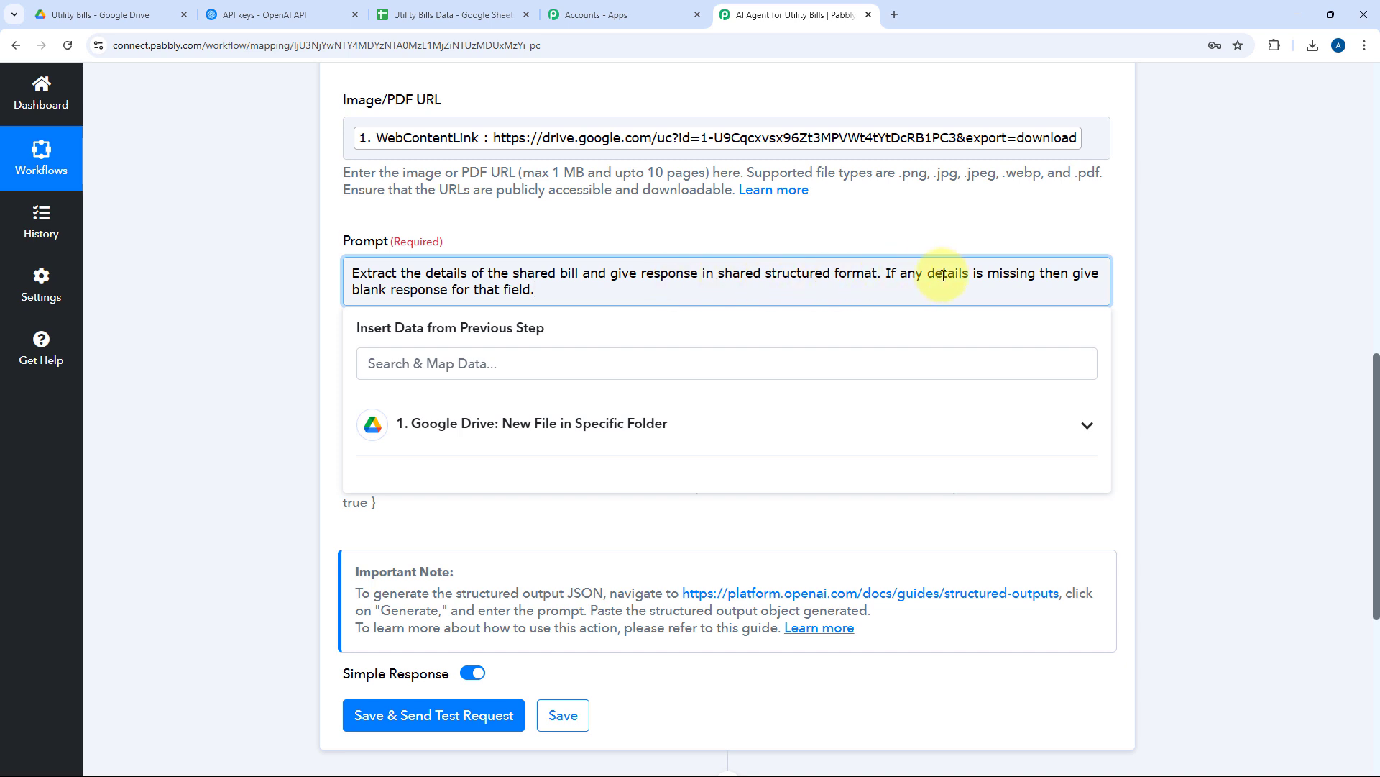
left_click(971, 278)
key("BackSpace")
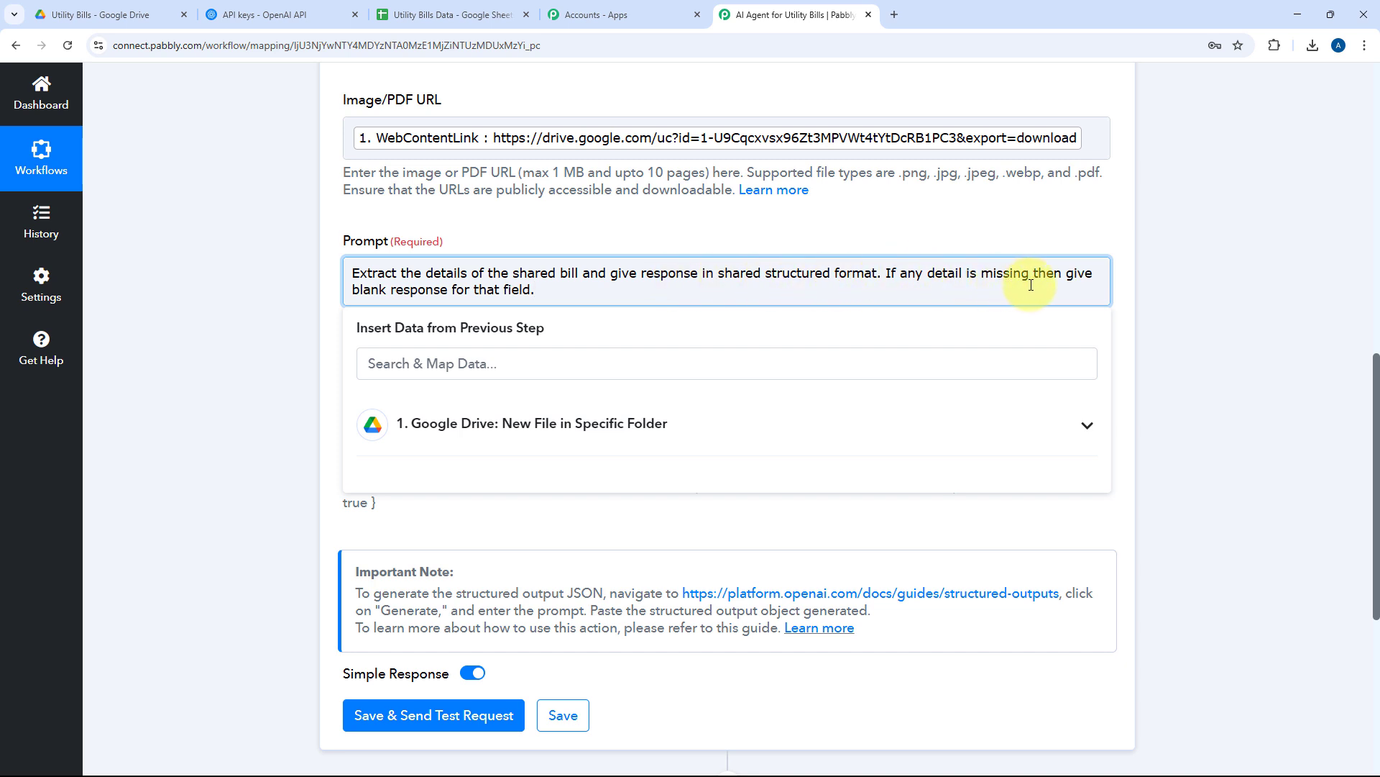
left_click(333, 291)
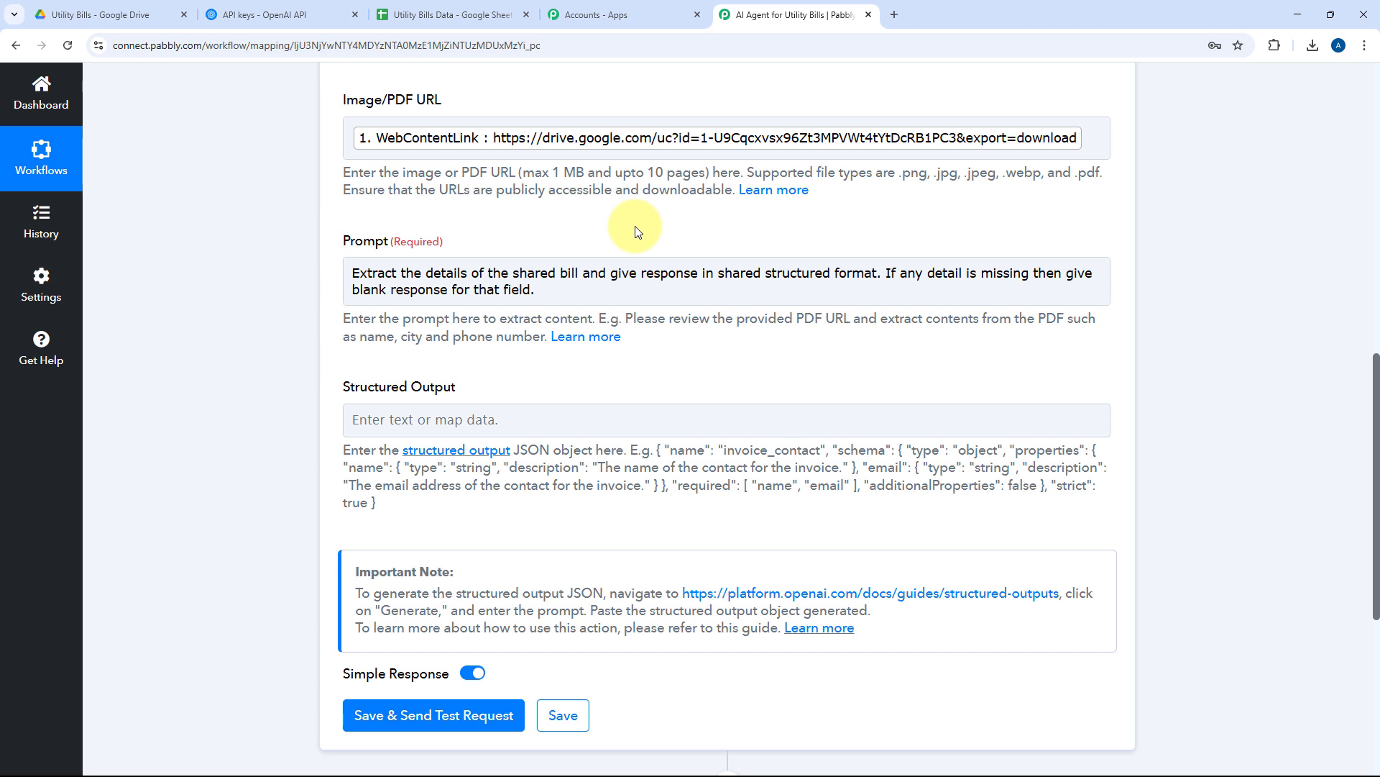
Switch to Google Drive and preview Electricity bill.png in the Utility Bills folder to examine which details it contains
scroll(636, 232, "down", 1)
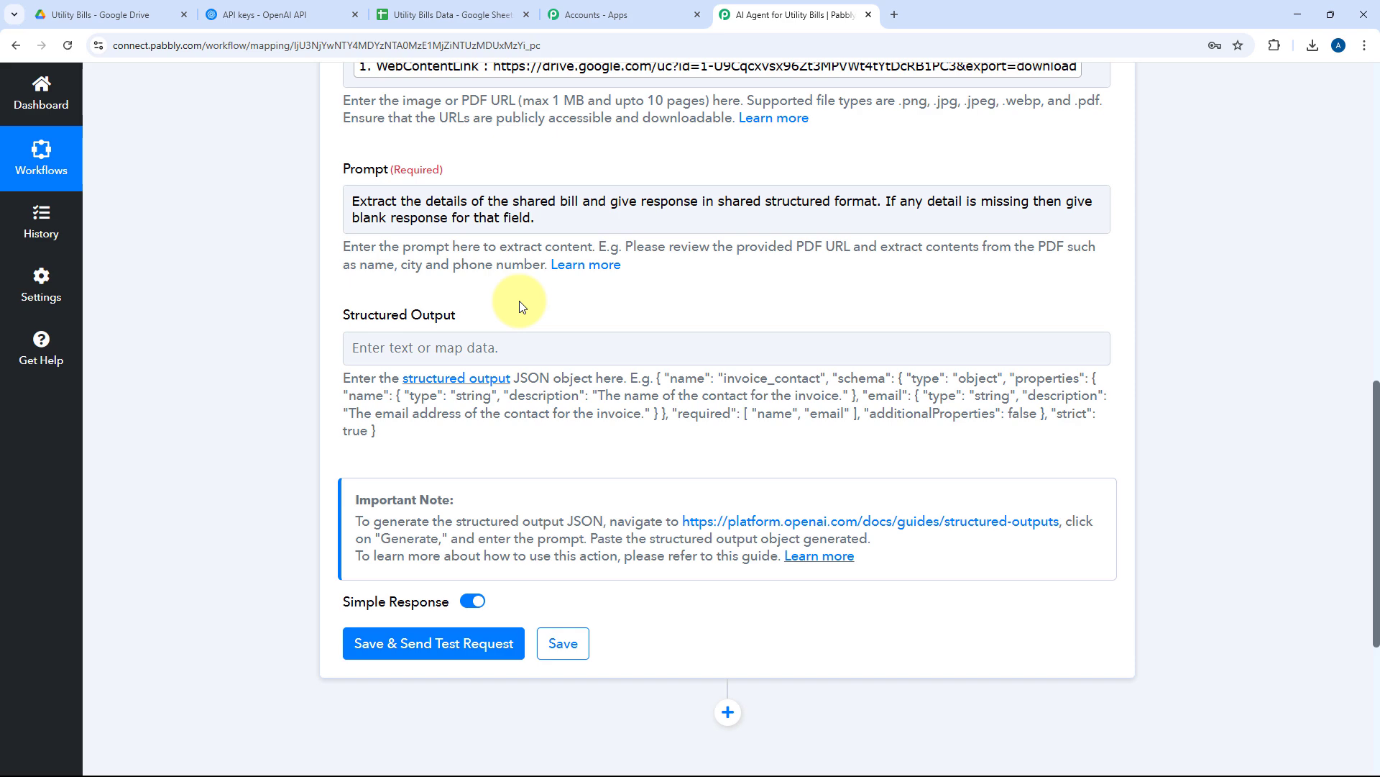
left_click(101, 14)
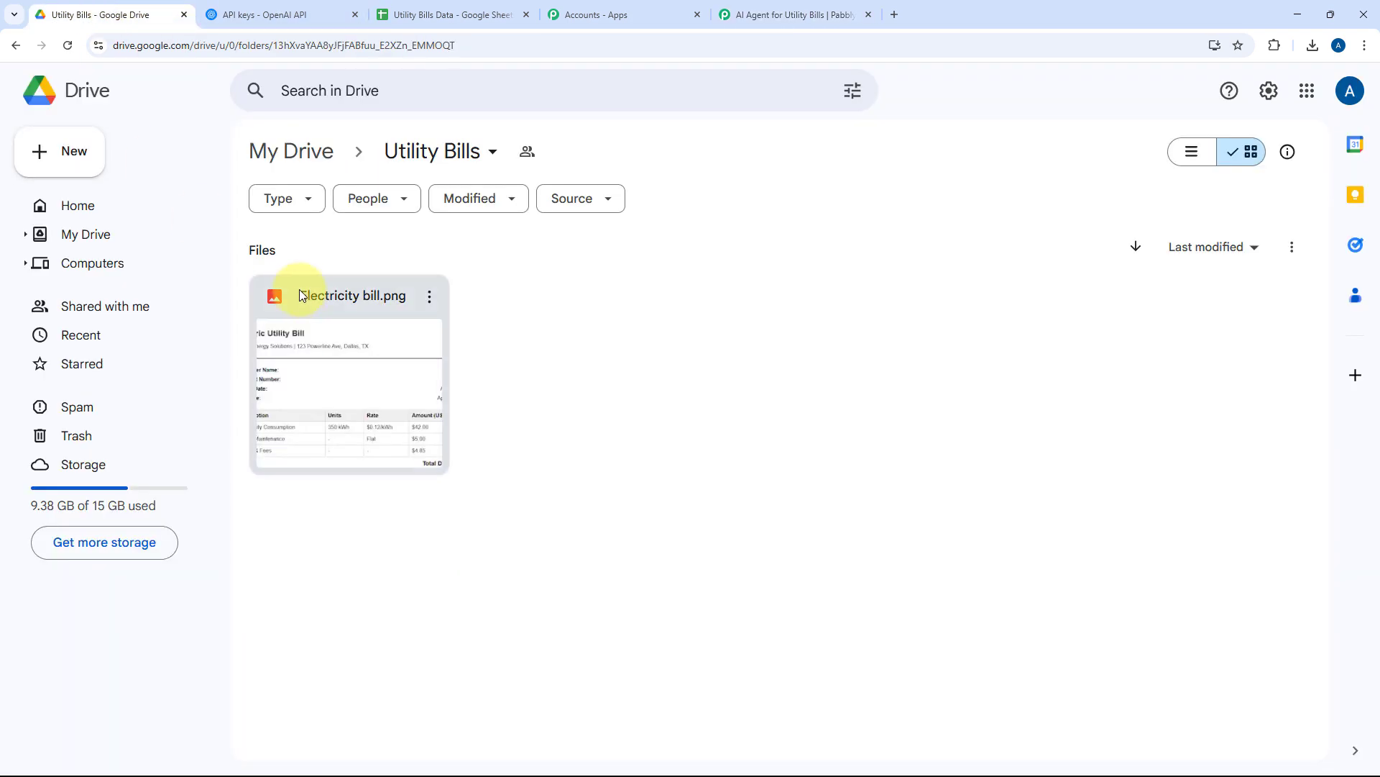
left_click(302, 302)
double_click(299, 297)
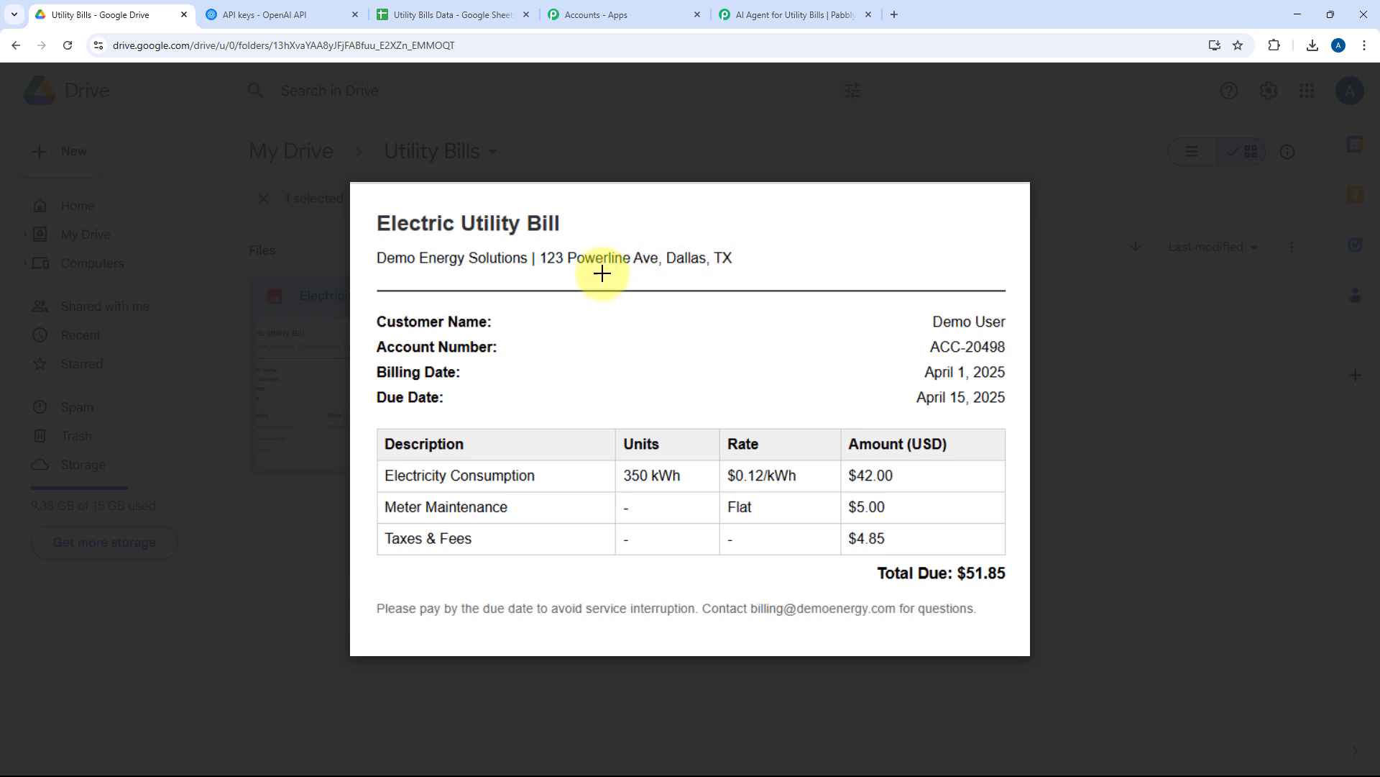
left_click(1100, 316)
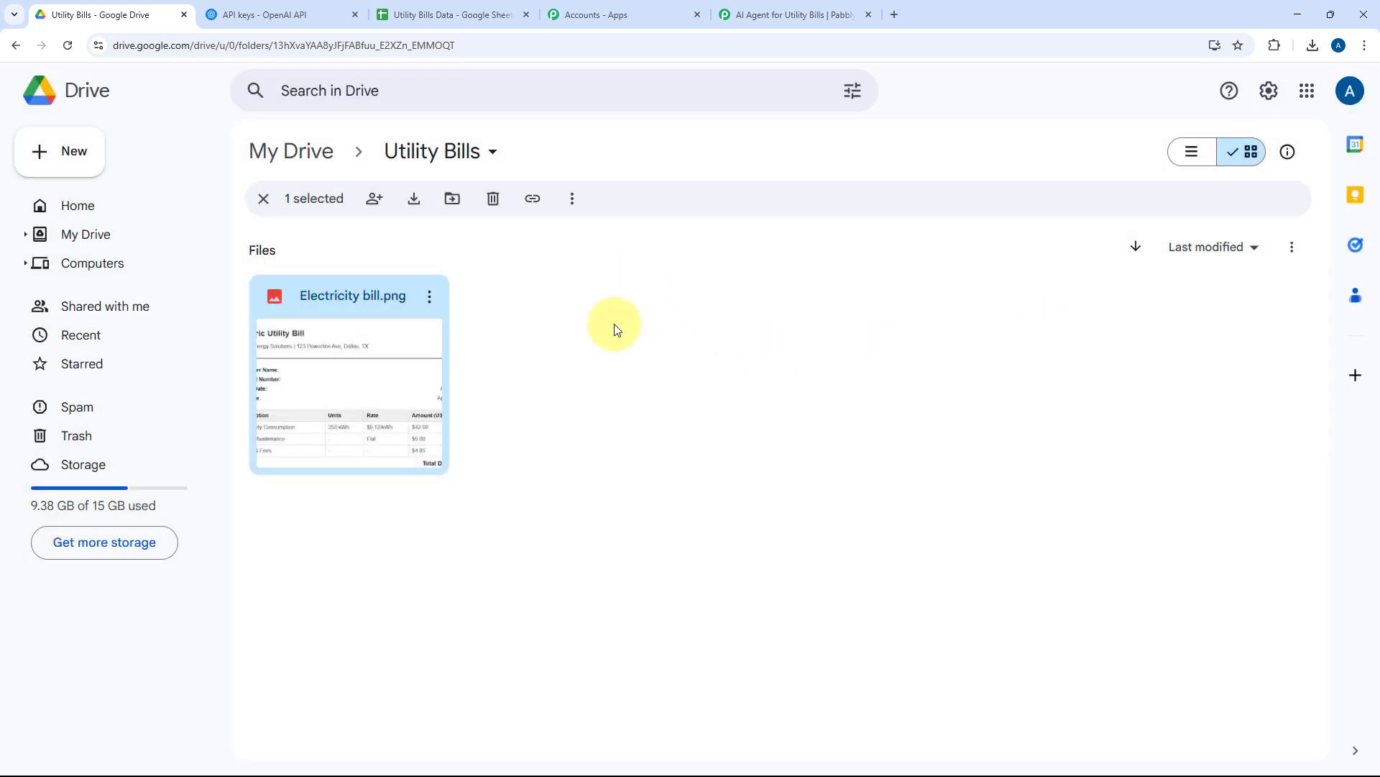
left_click(615, 327)
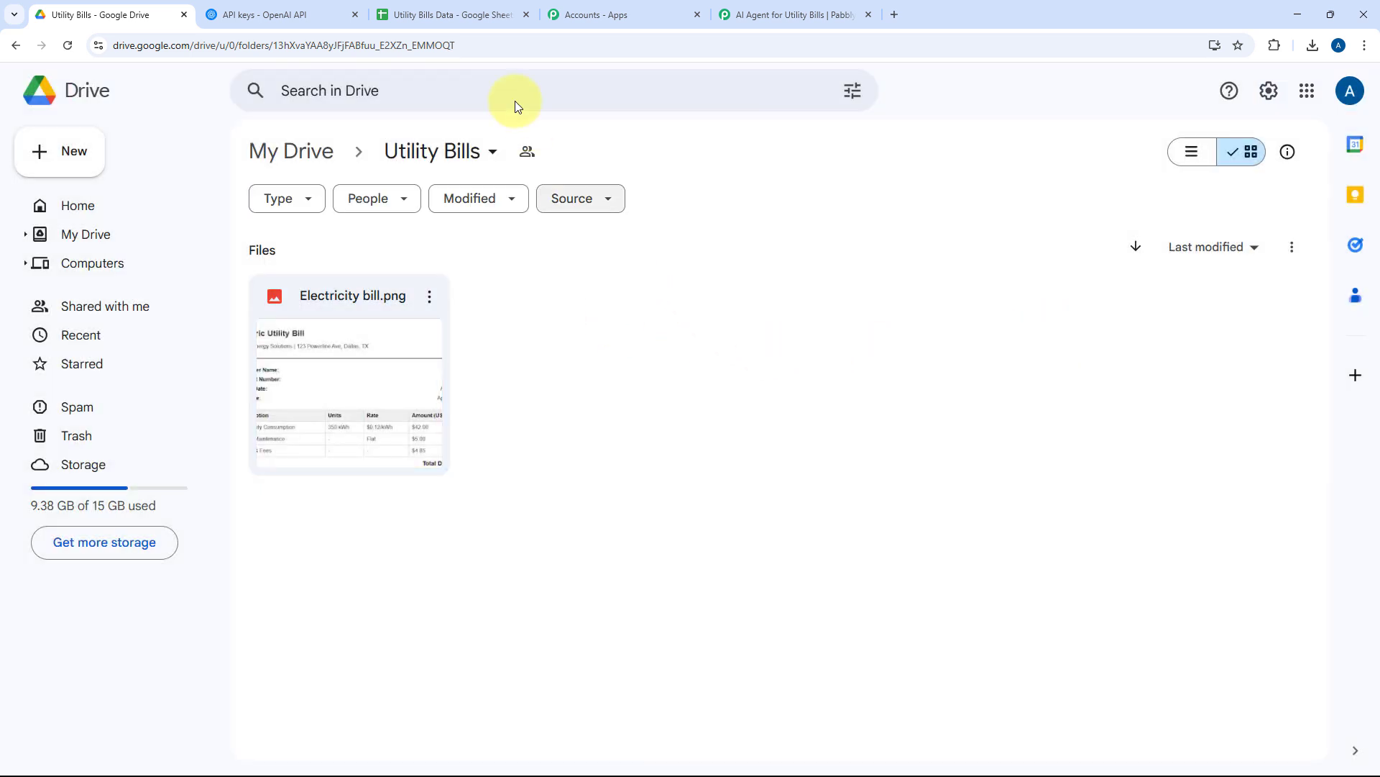
Switch to the Utility Bills Data spreadsheet and review the column headers from Bill ID to Service Address
left_click(464, 10)
left_click(155, 316)
left_click(410, 327)
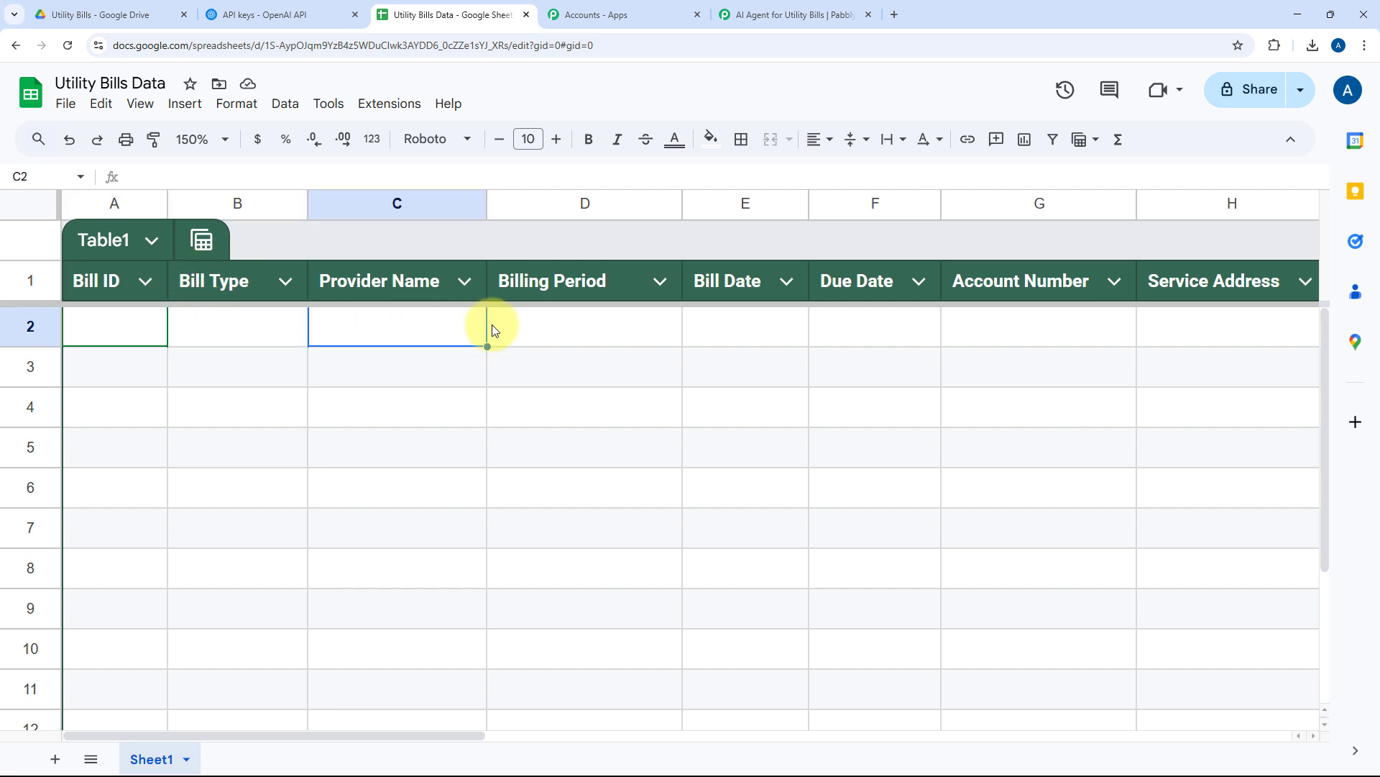
left_click(579, 328)
left_click(781, 325)
left_click(1007, 317)
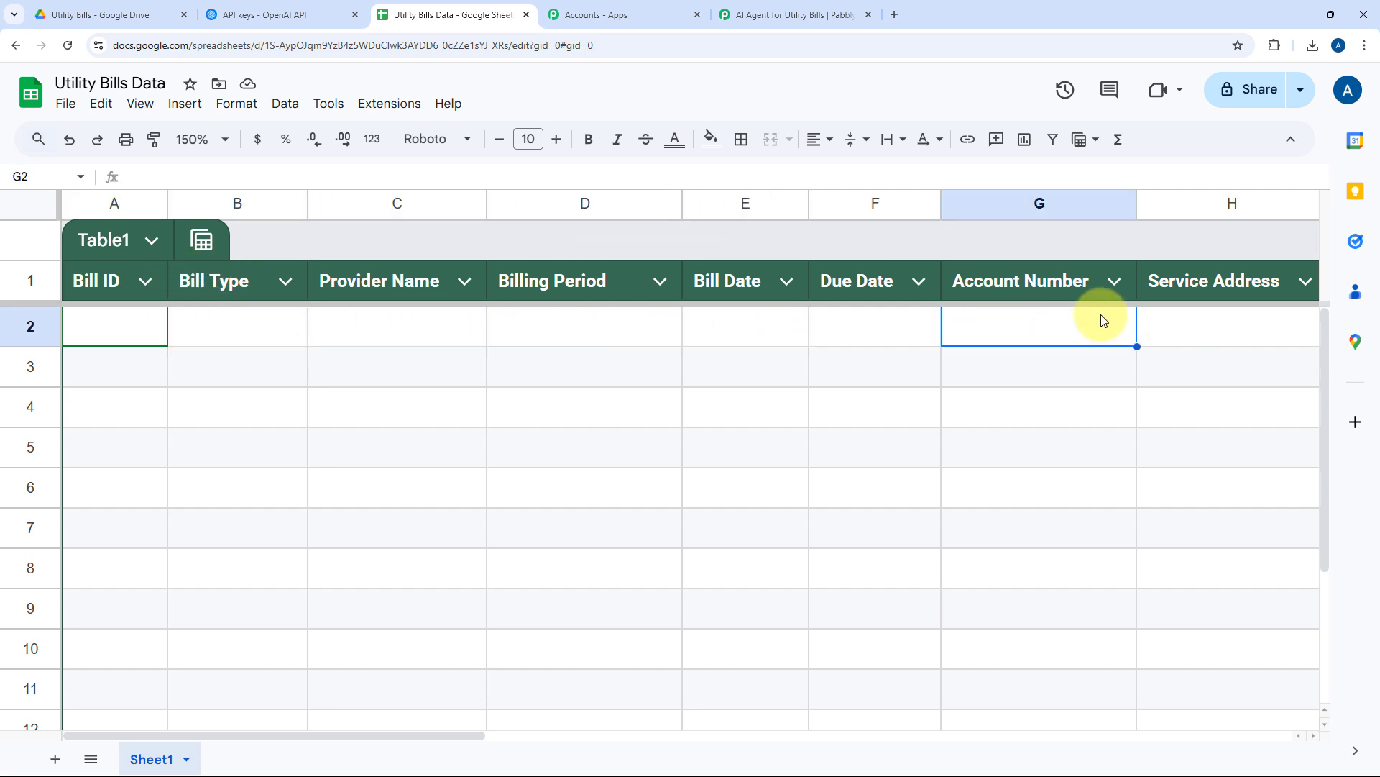
On the OpenAI platform, dismiss the saved key dialog and open the Structured Outputs guide in the documentation
left_click(763, 16)
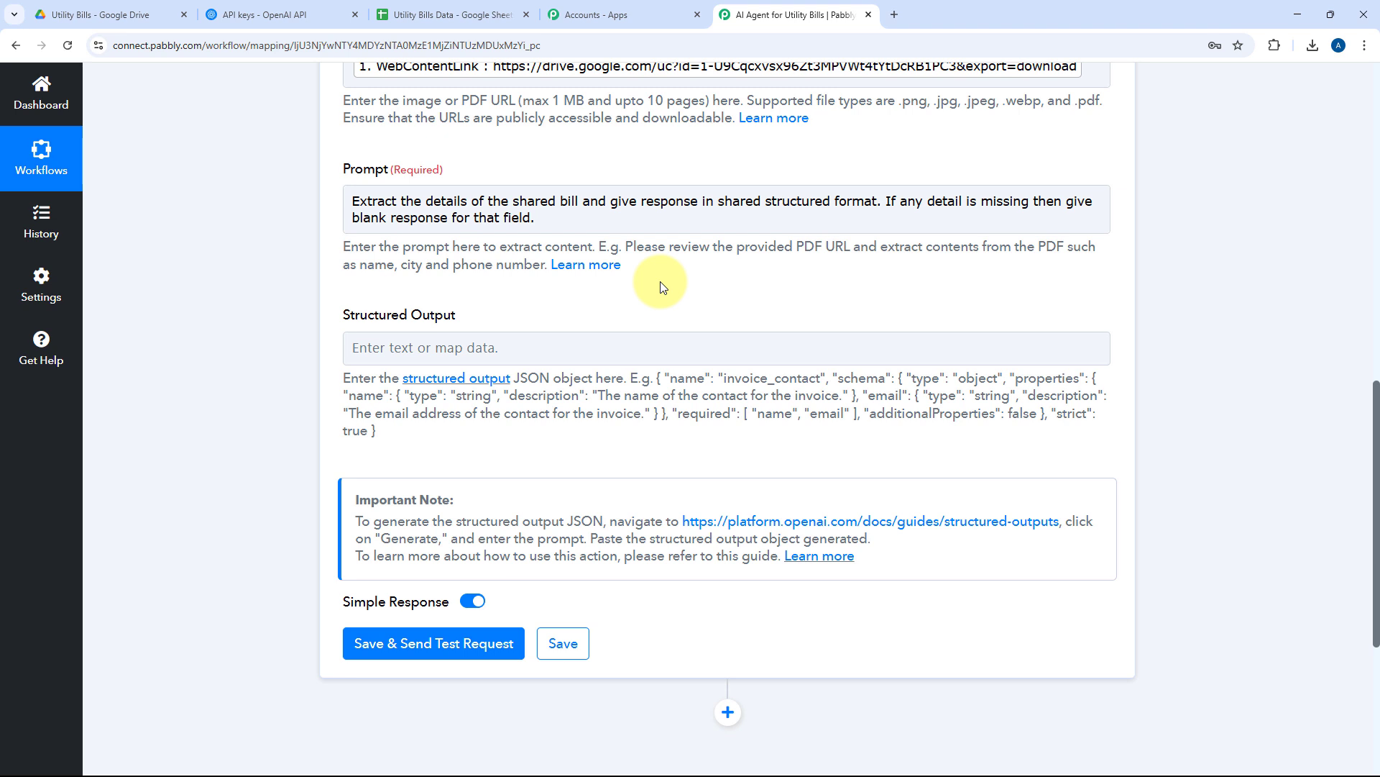
left_click(280, 8)
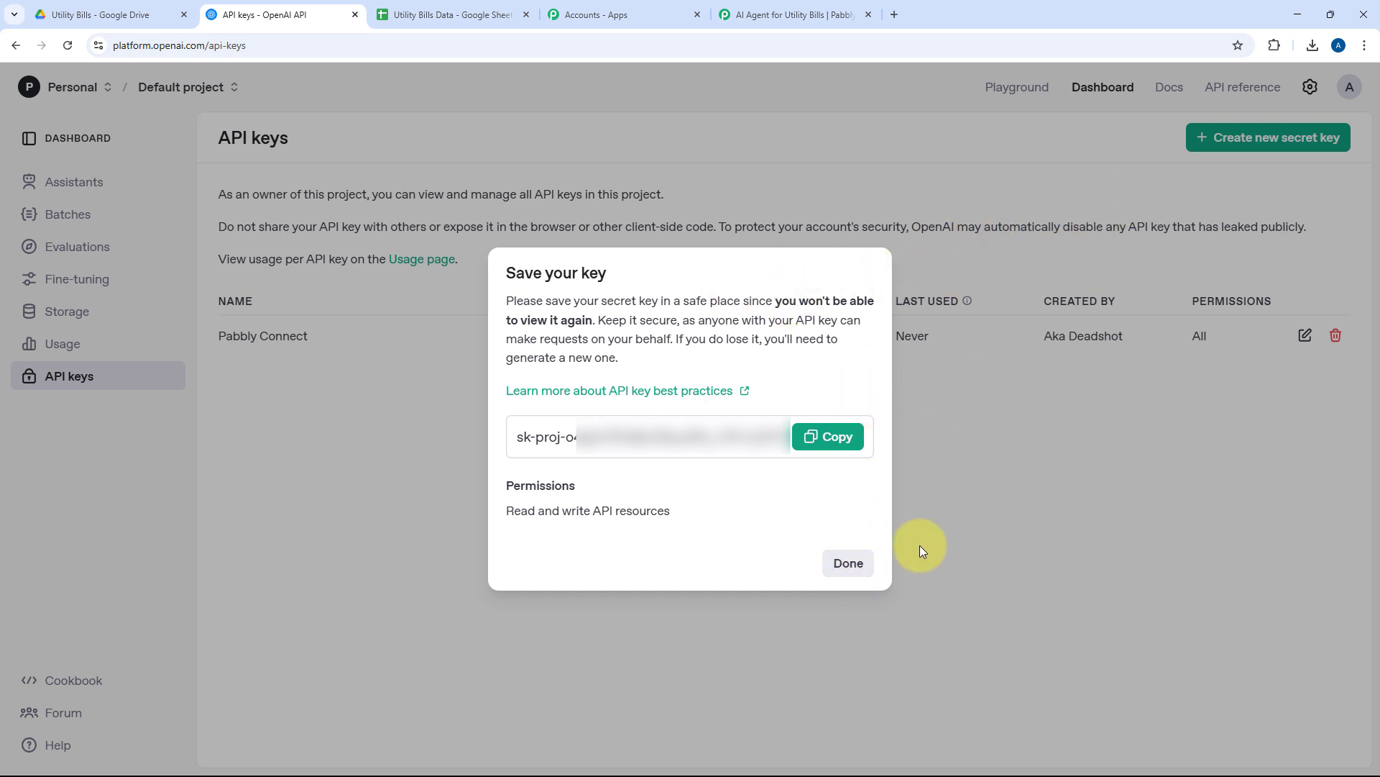
left_click(849, 568)
left_click(1160, 94)
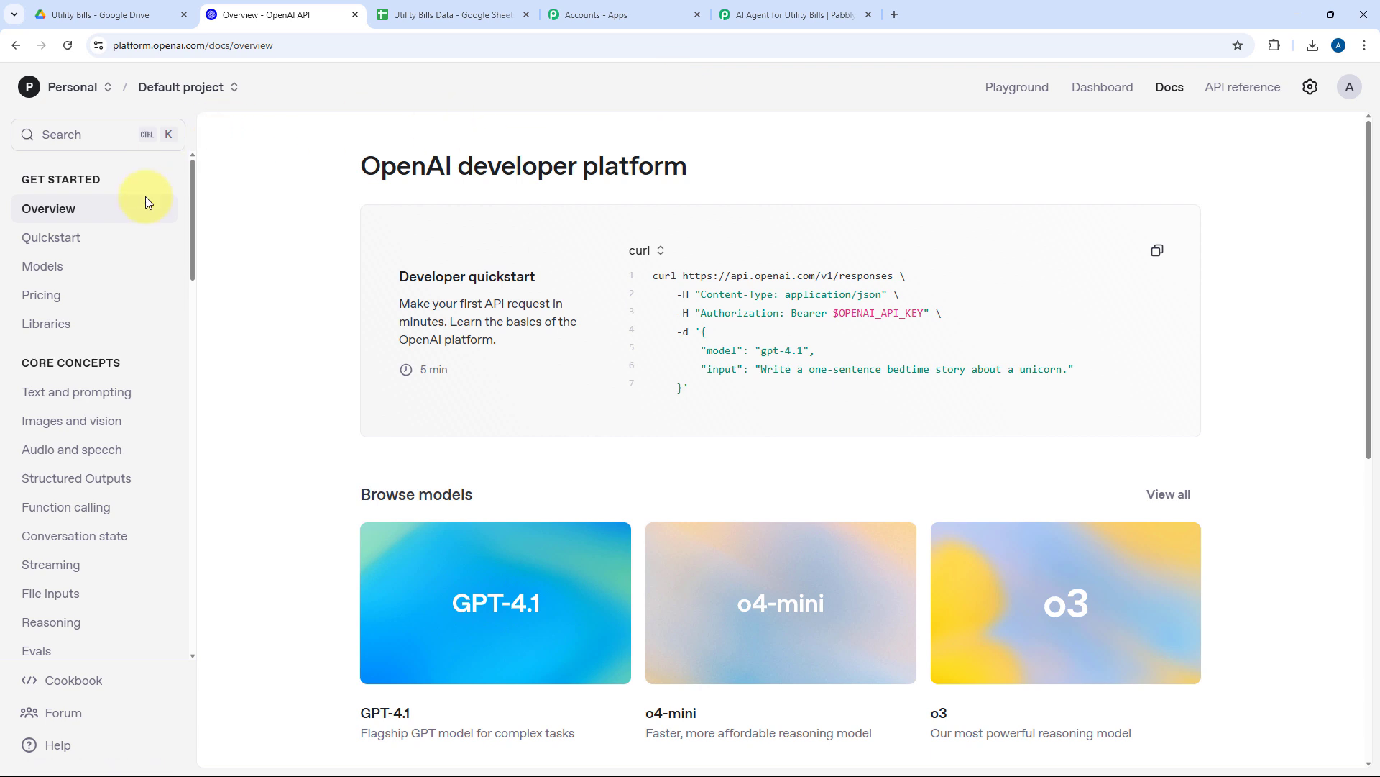
left_click(87, 478)
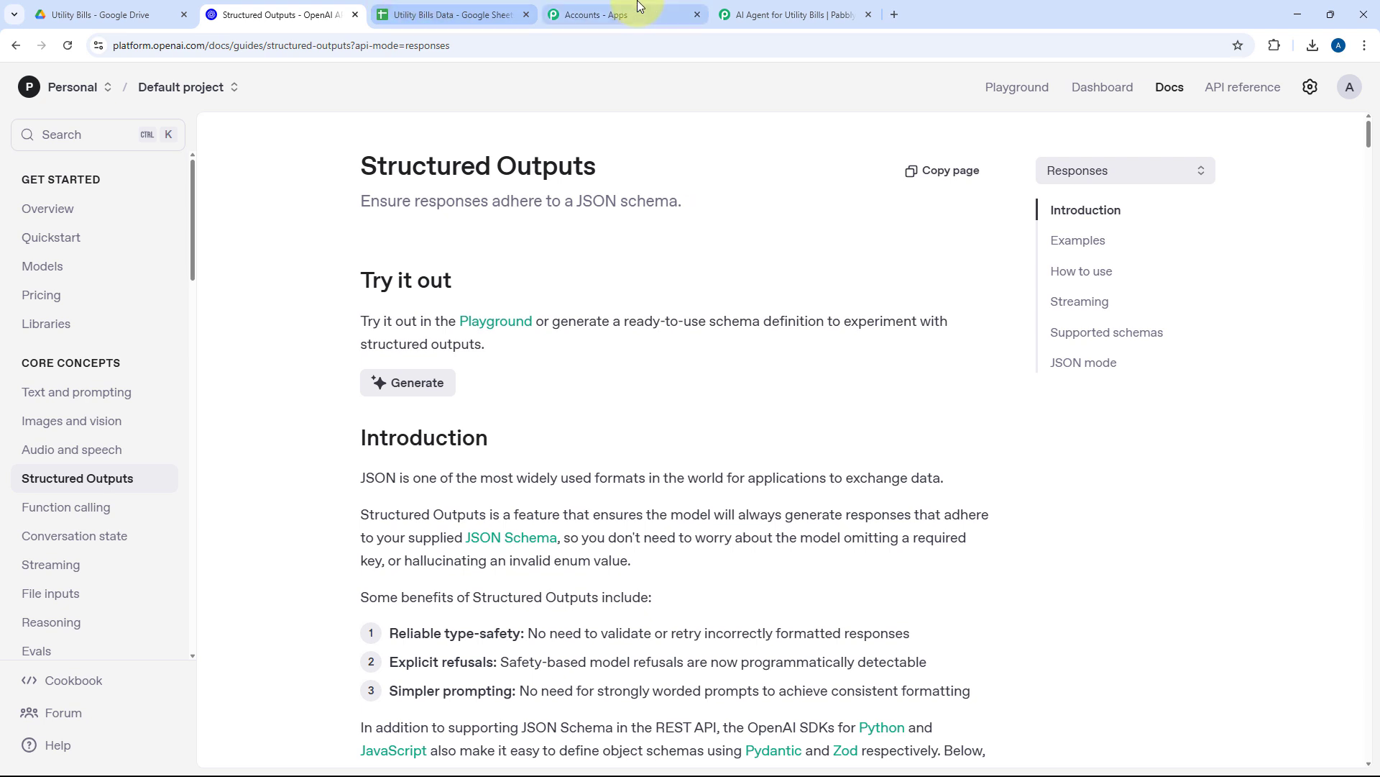
From the Pabbly Connect OpenAI action, open the linked YouTube guide on turning resumes into structured data, pause it and close it
left_click(737, 11)
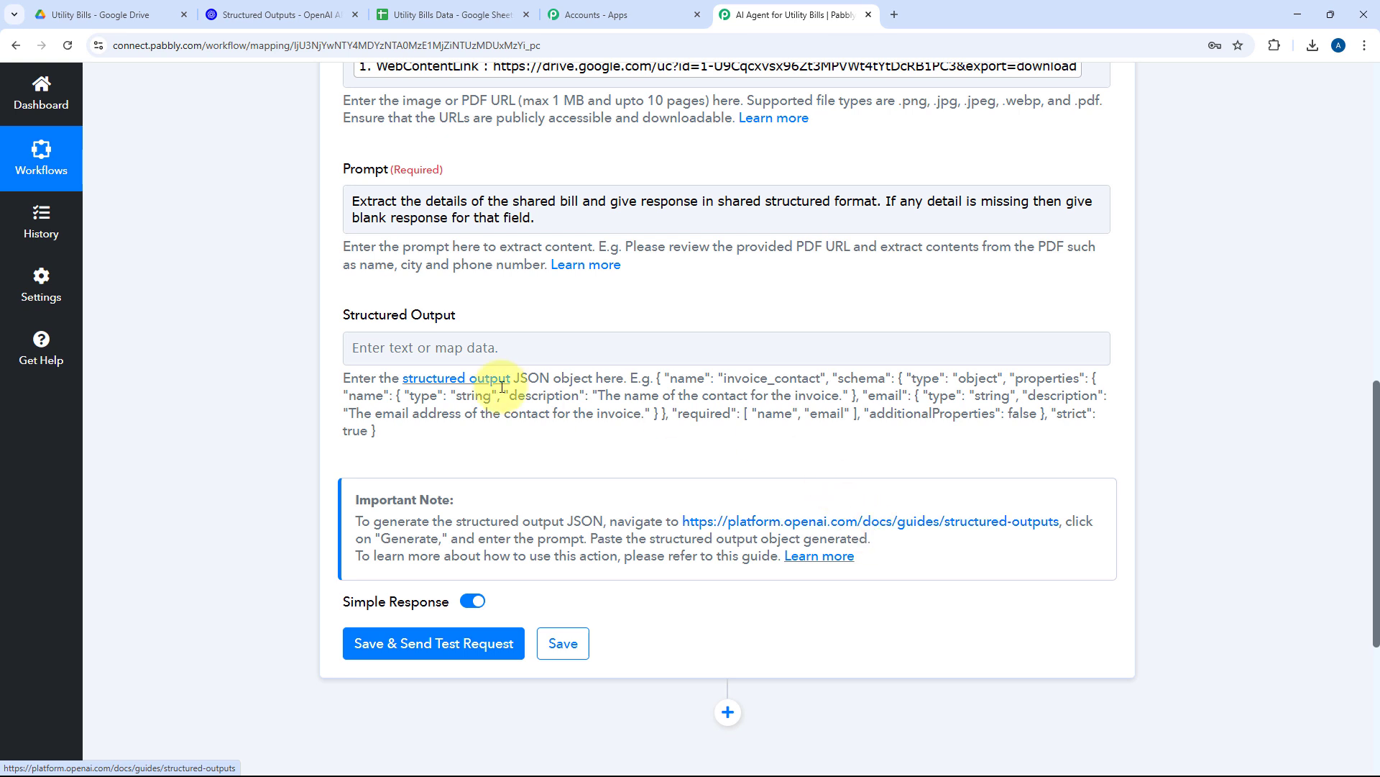
left_click(456, 387)
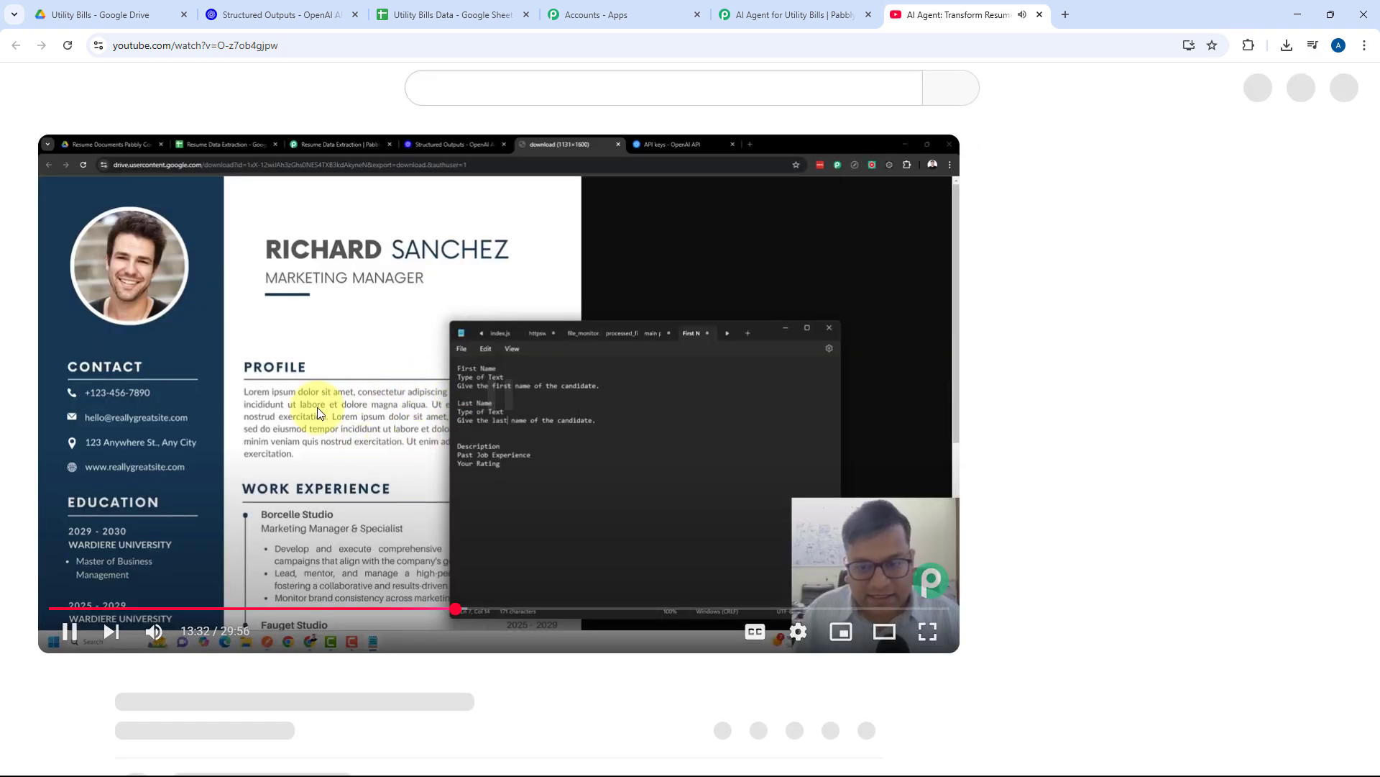
left_click(412, 391)
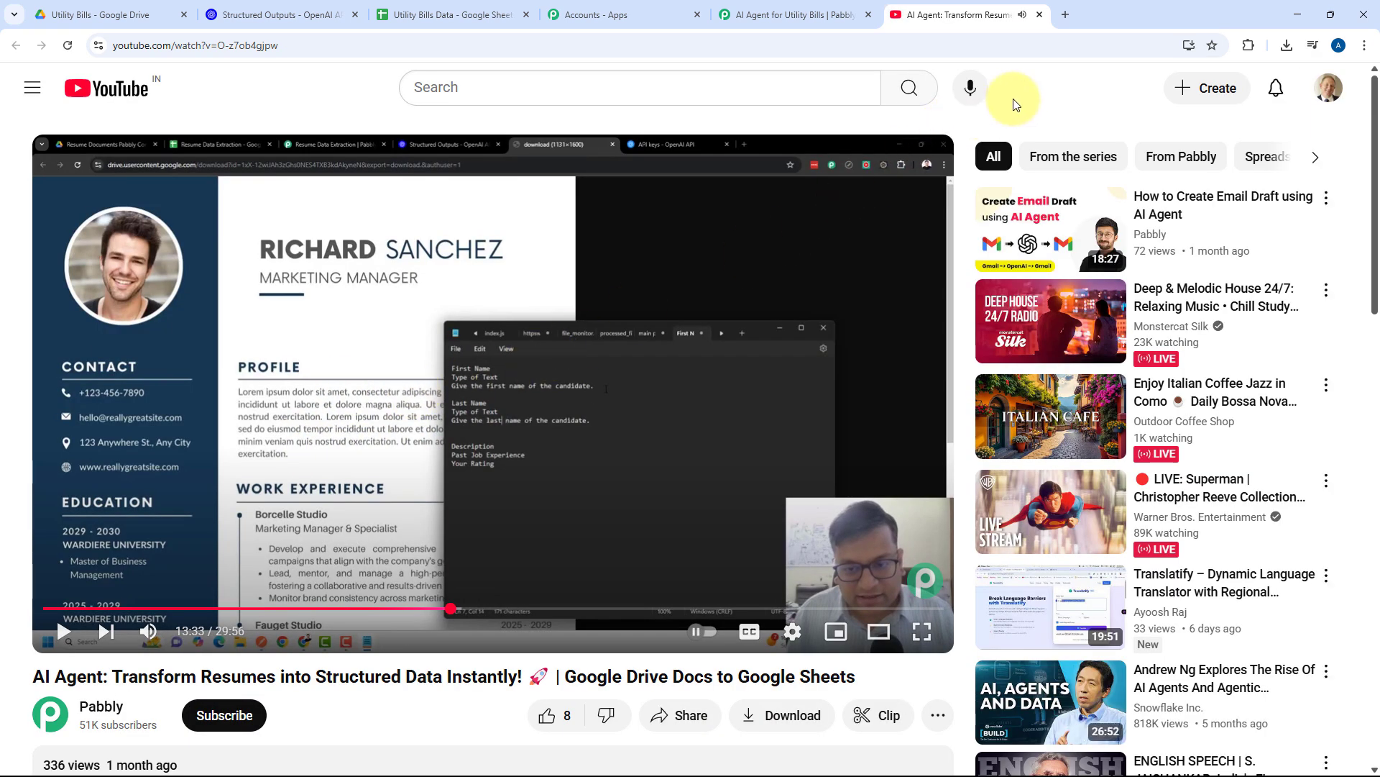
left_click(1040, 14)
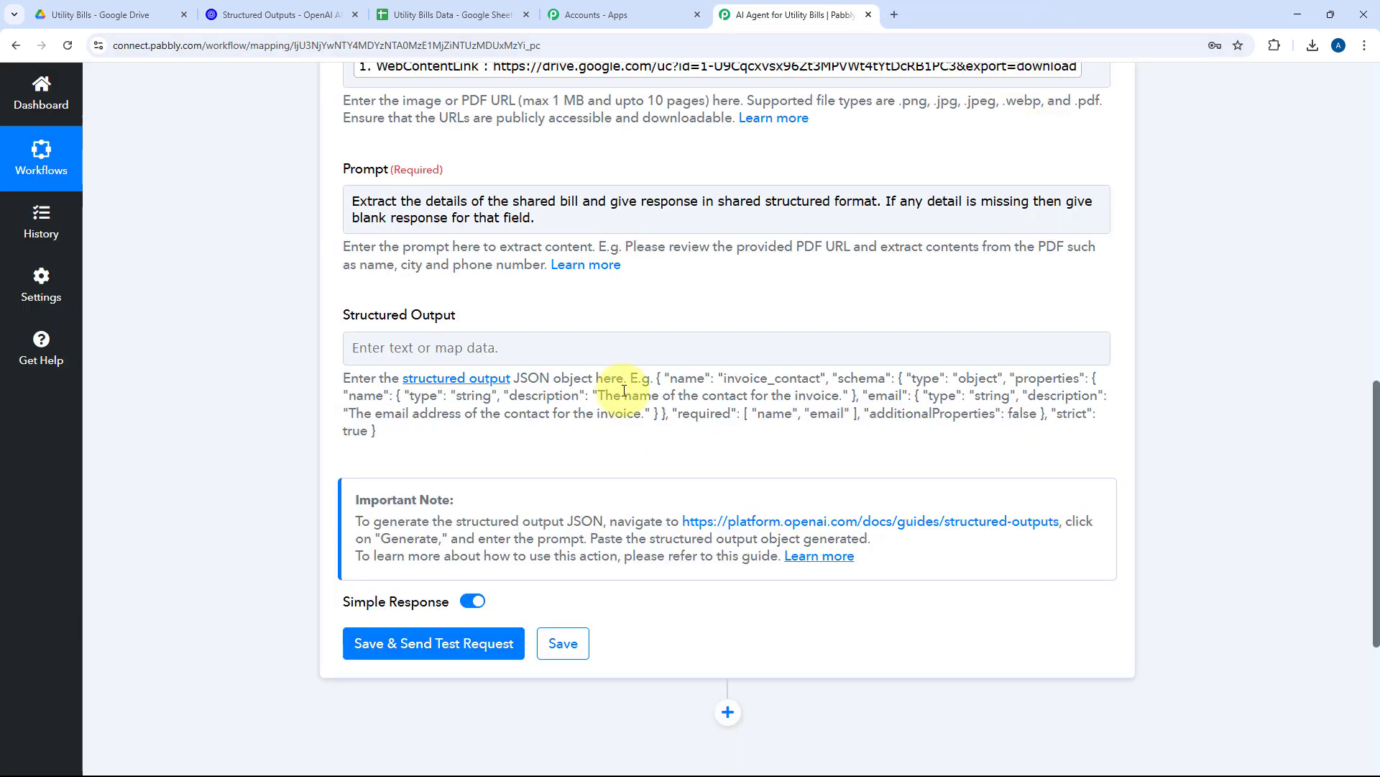
Switch to the OpenAI Structured Outputs guide and paste a schema generation prompt covering the utility bill fields from Bill ID to Notes
left_click(316, 13)
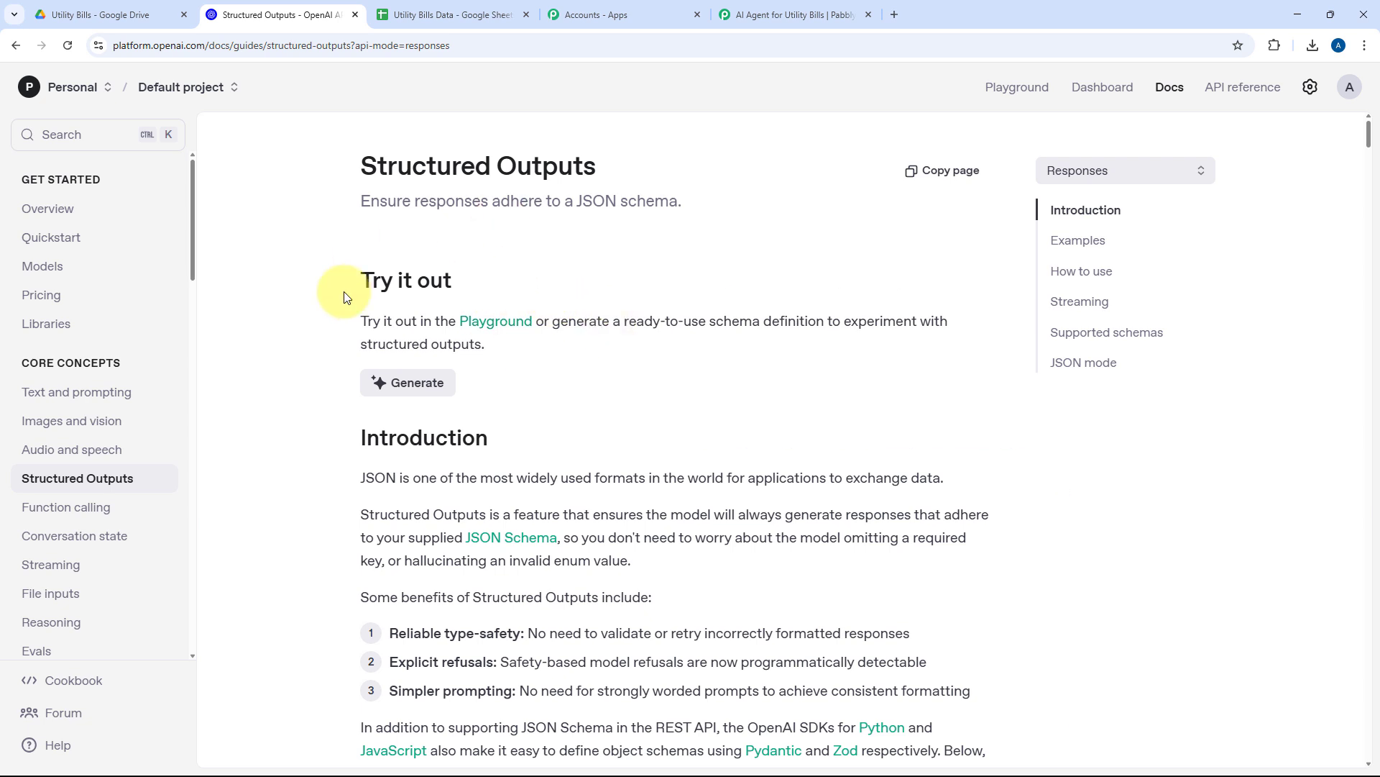
left_click(420, 388)
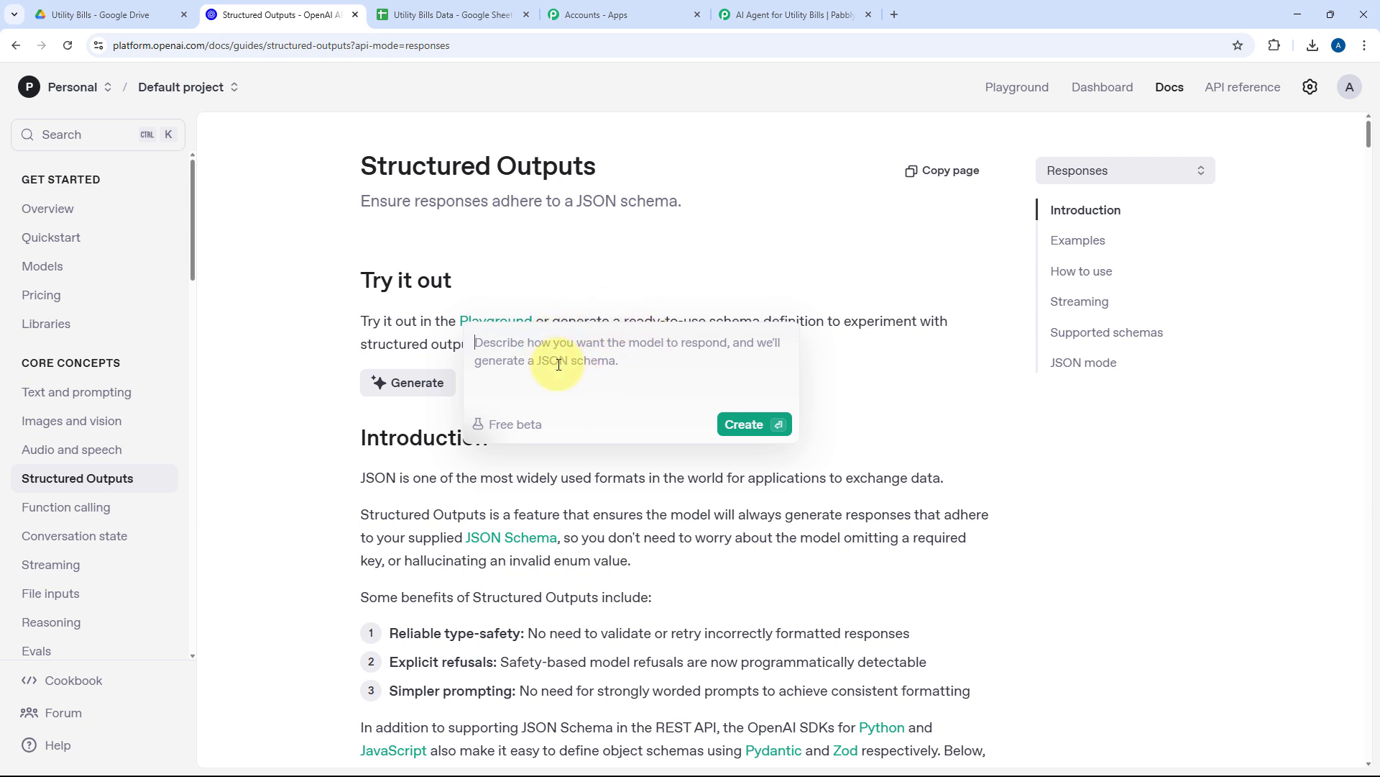
key("ctrl+v")
scroll(604, 363, "up", 10)
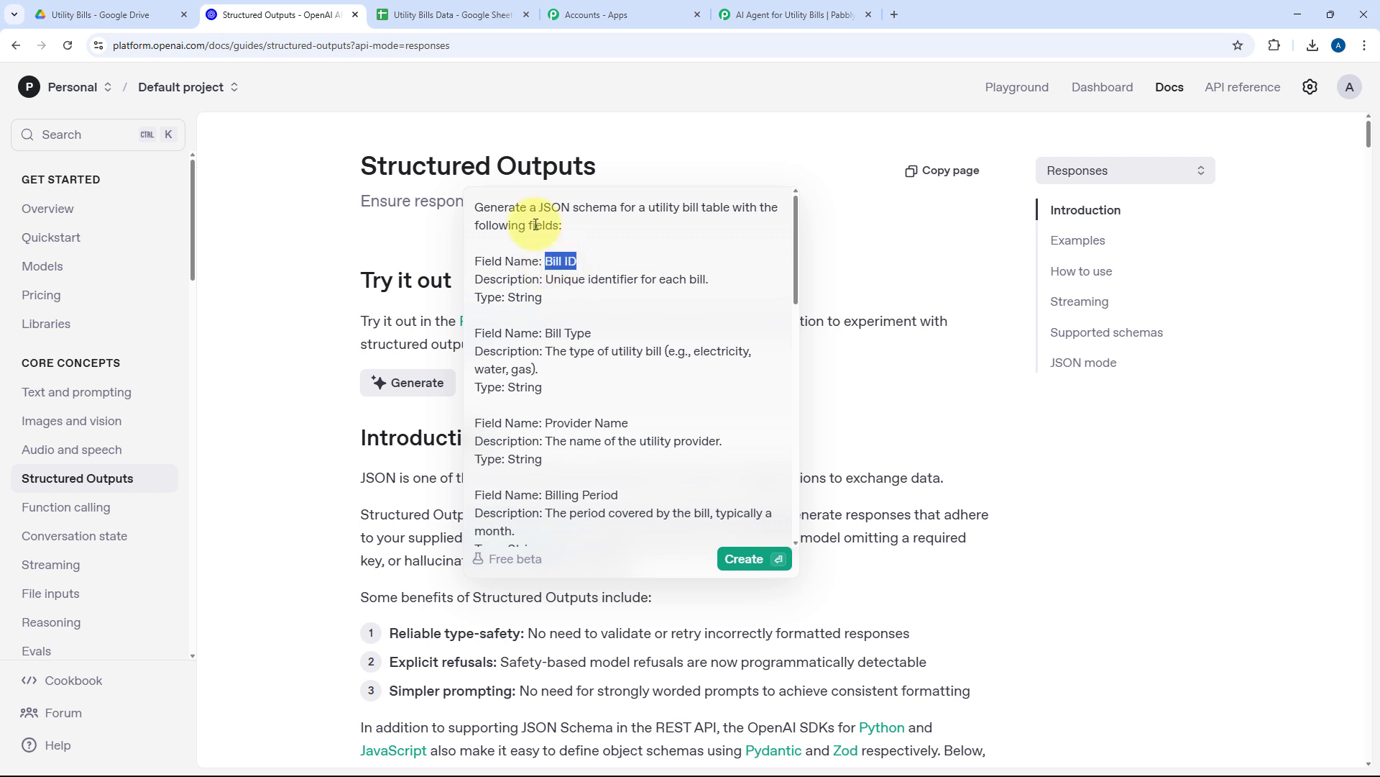
Compare the prompt's Bill ID field name, description and type with the column headers in the Utility Bills Data spreadsheet
left_click(453, 15)
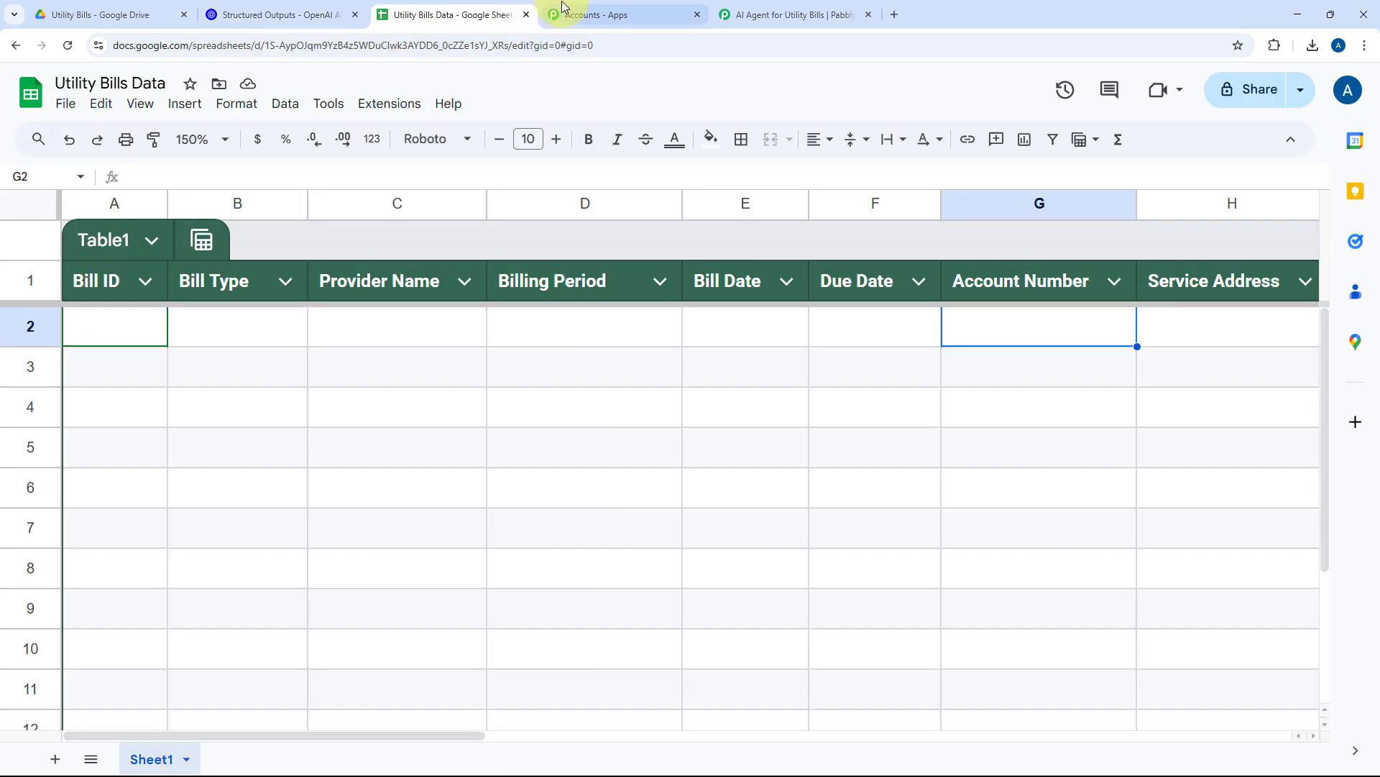
left_click(277, 14)
left_click(572, 279)
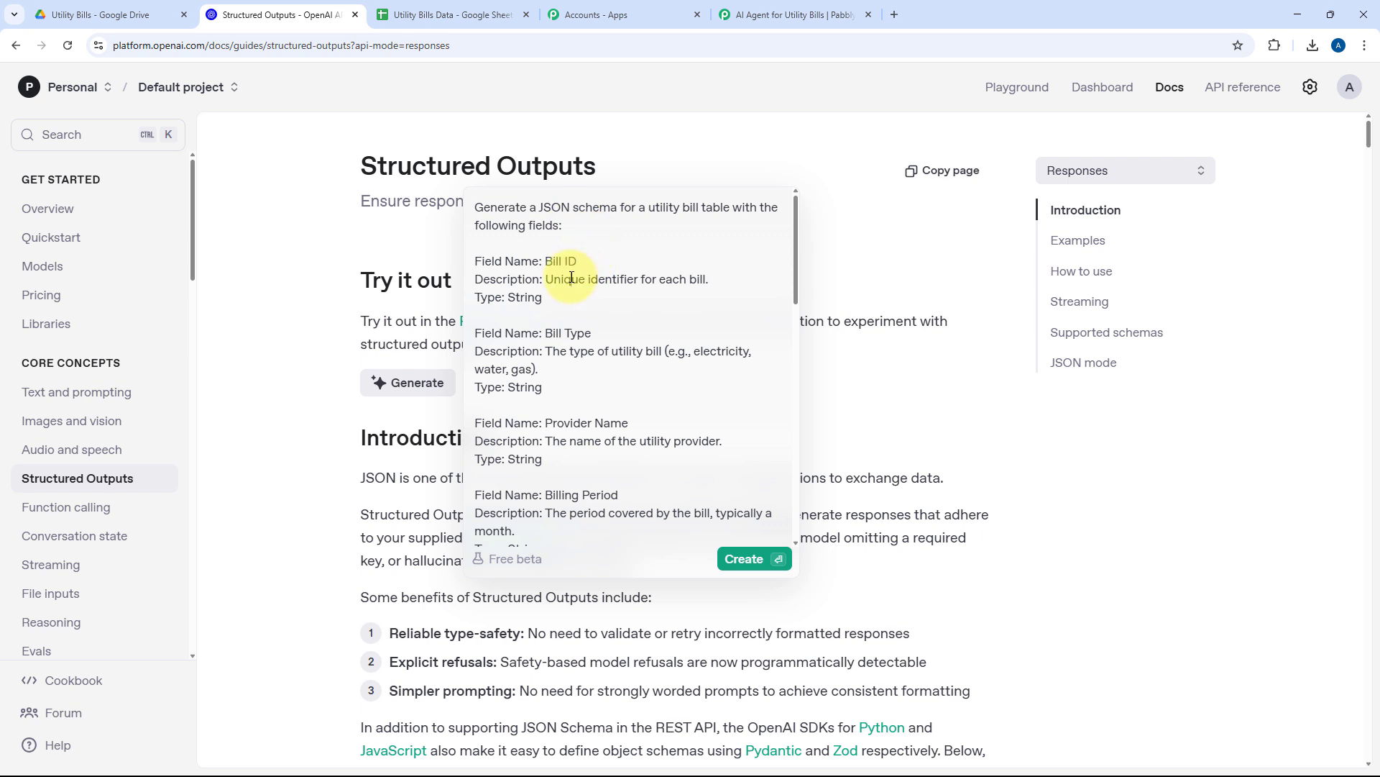
left_click_drag(549, 279, 735, 279)
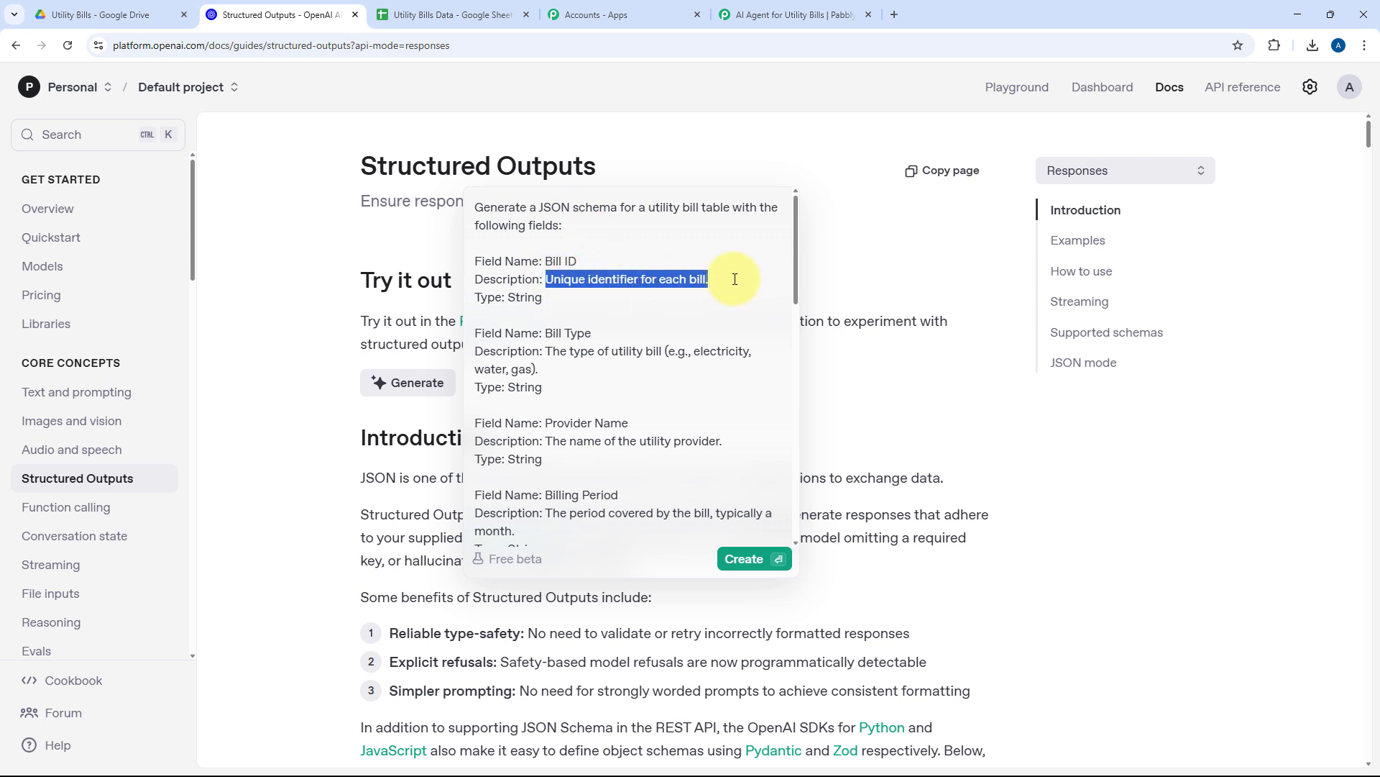
left_click(494, 300)
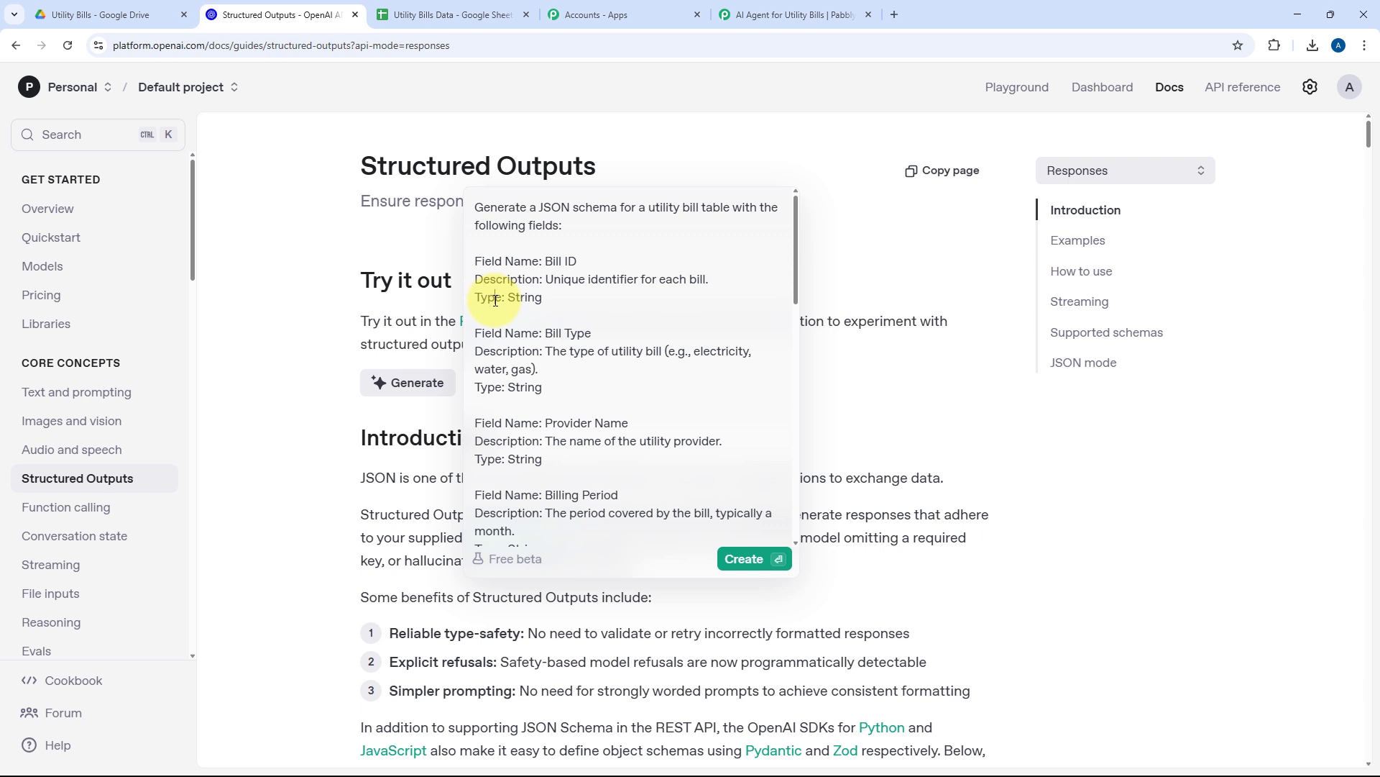
left_click_drag(580, 261, 471, 262)
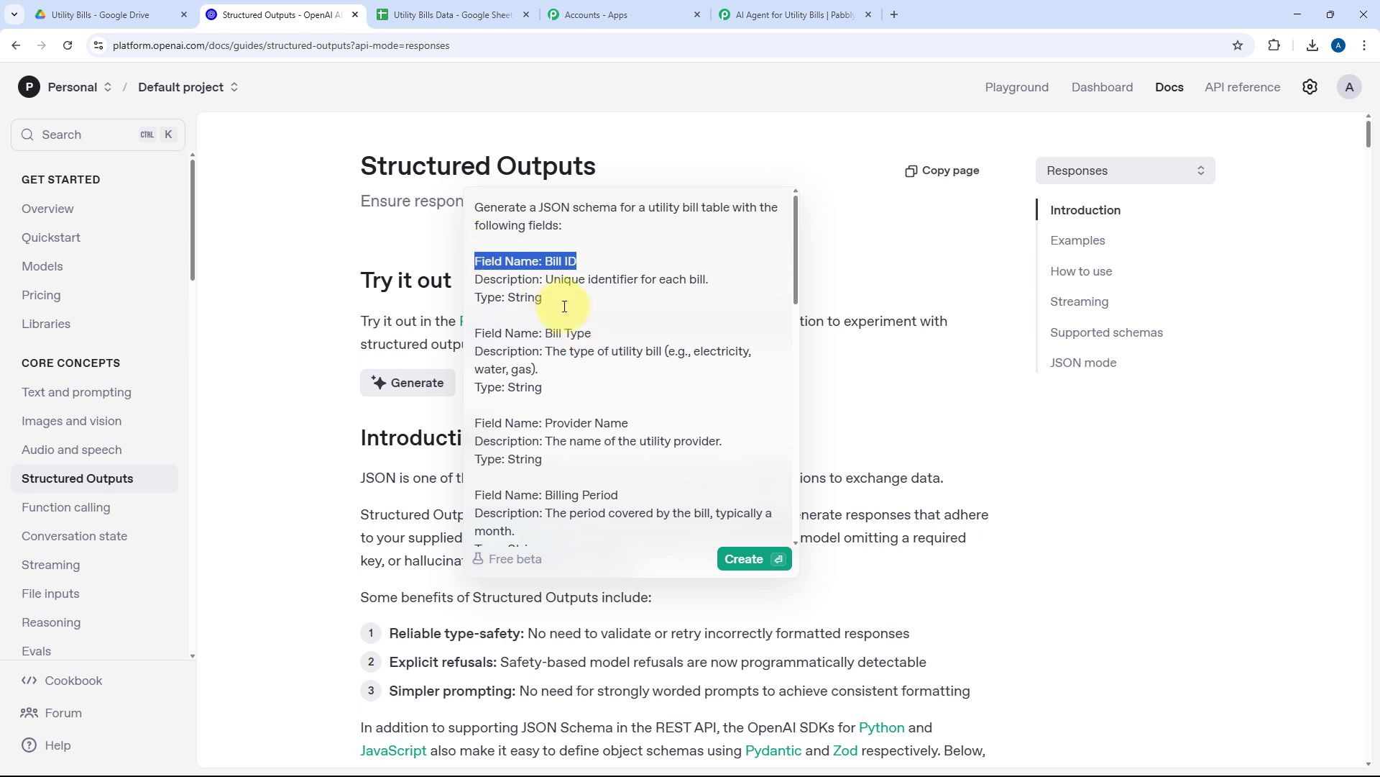
left_click_drag(564, 304, 499, 277)
left_click(553, 365)
Read the prompt's remaining field definitions through Notes, checking them against the spreadsheet and the Pabbly Connect OpenAI action
scroll(553, 377, "down", 1)
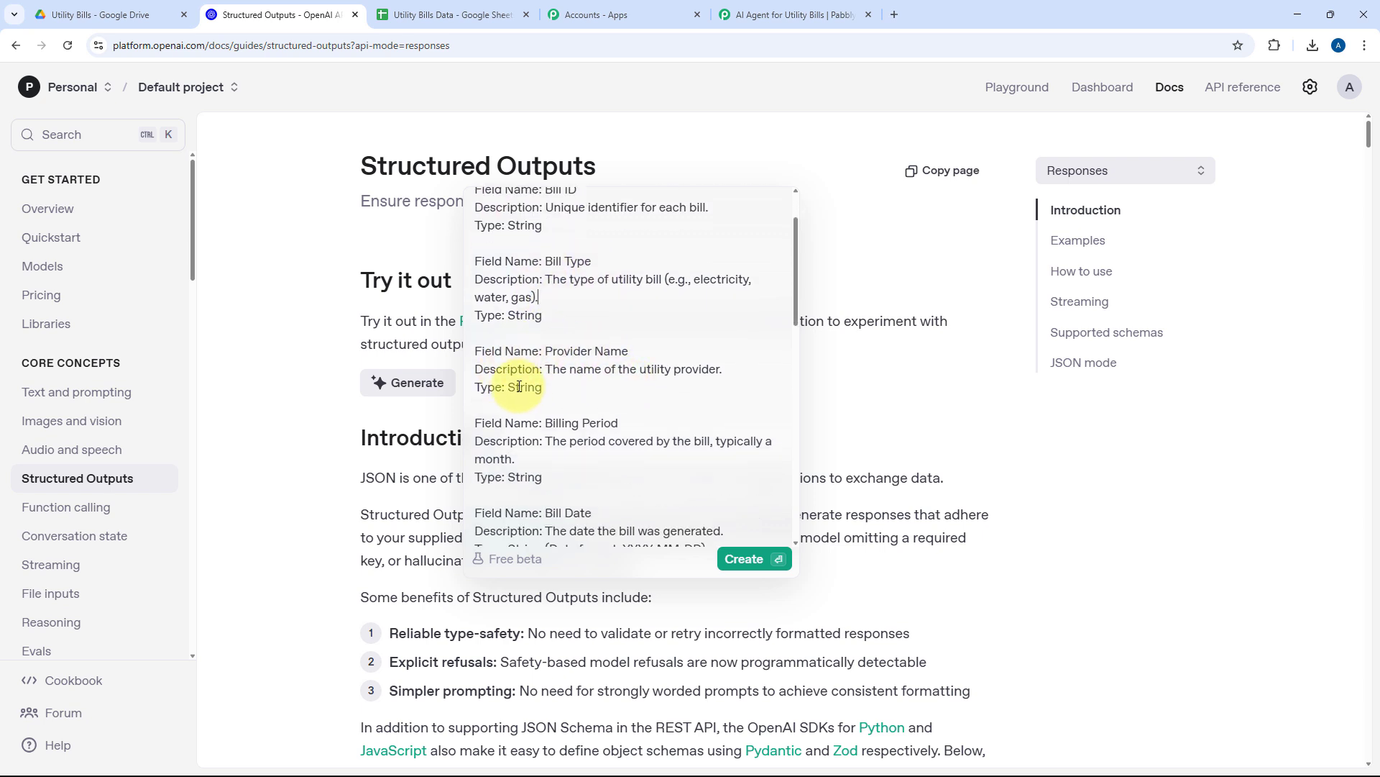
scroll(597, 396, "down", 3)
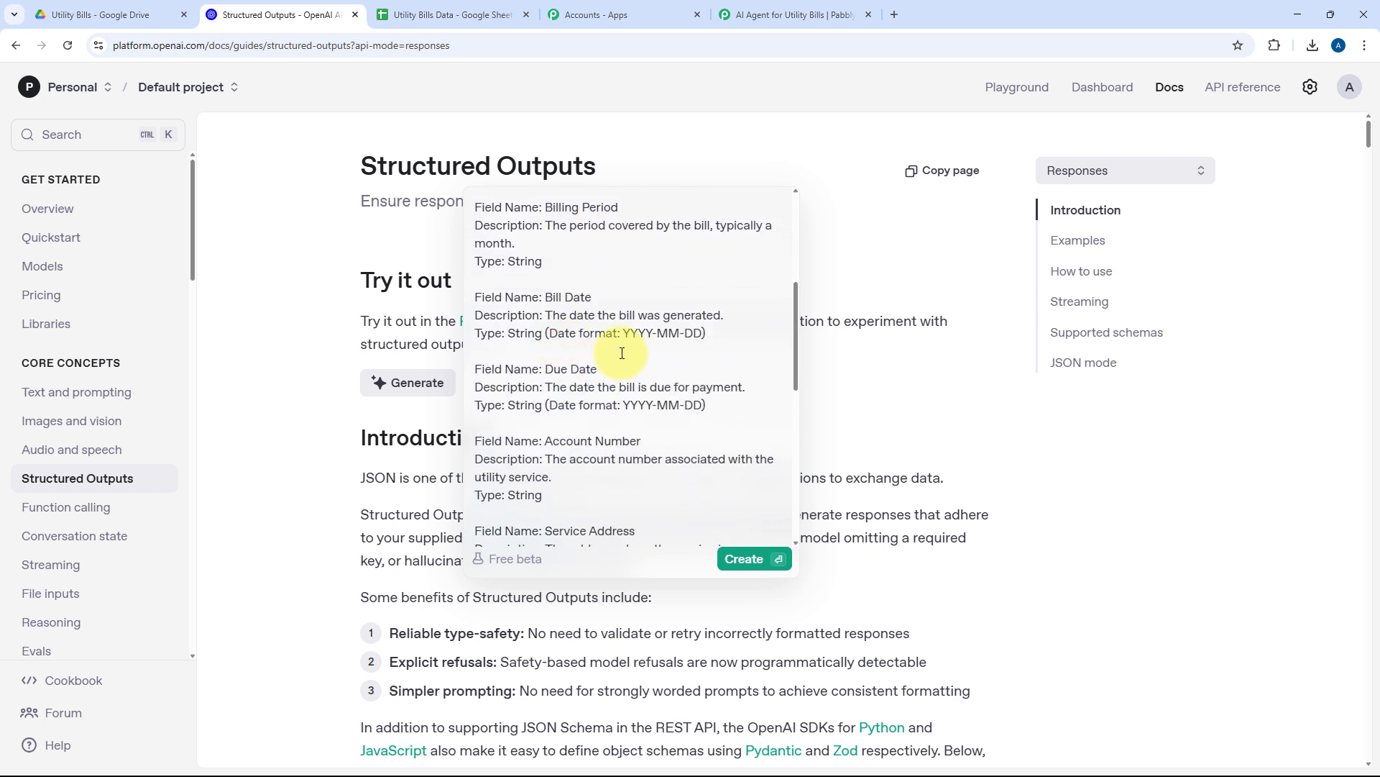
scroll(622, 353, "down", 3)
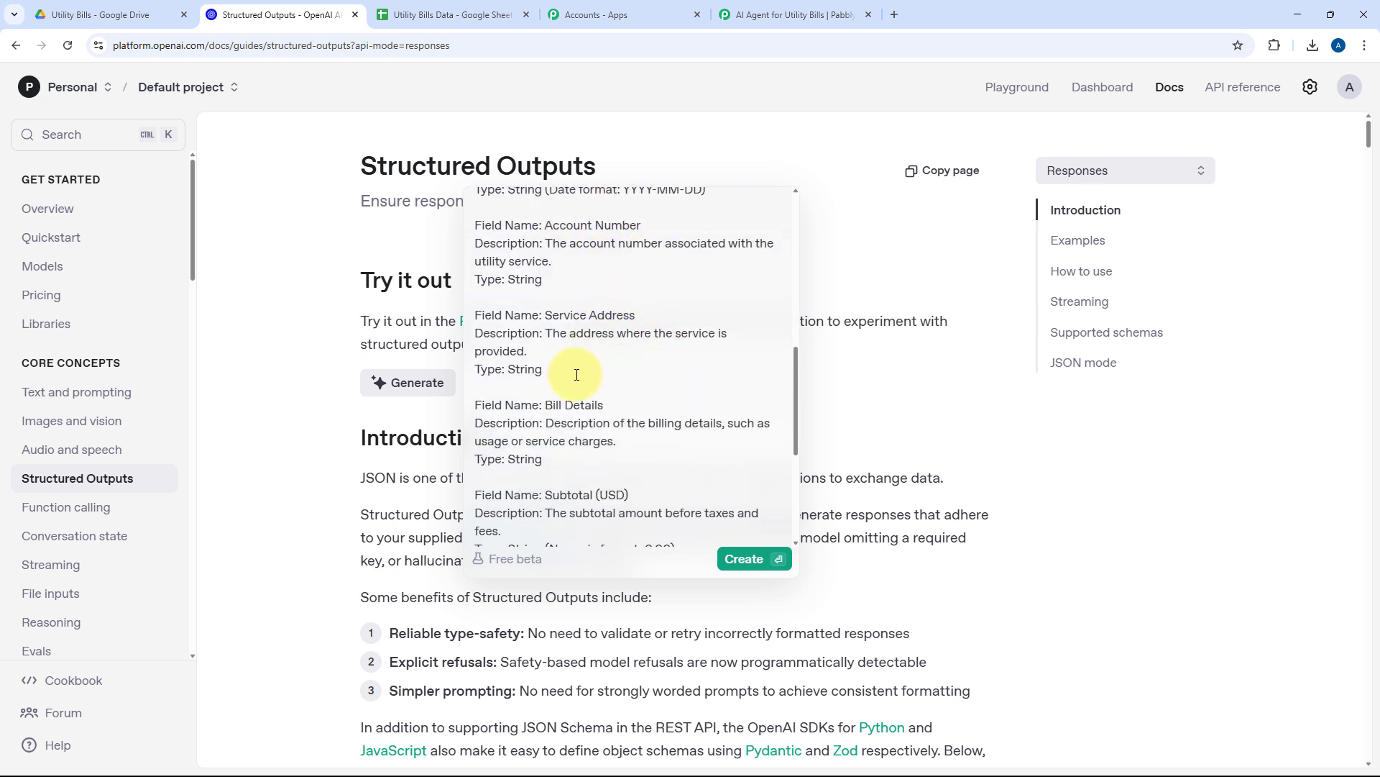
scroll(577, 374, "down", 2)
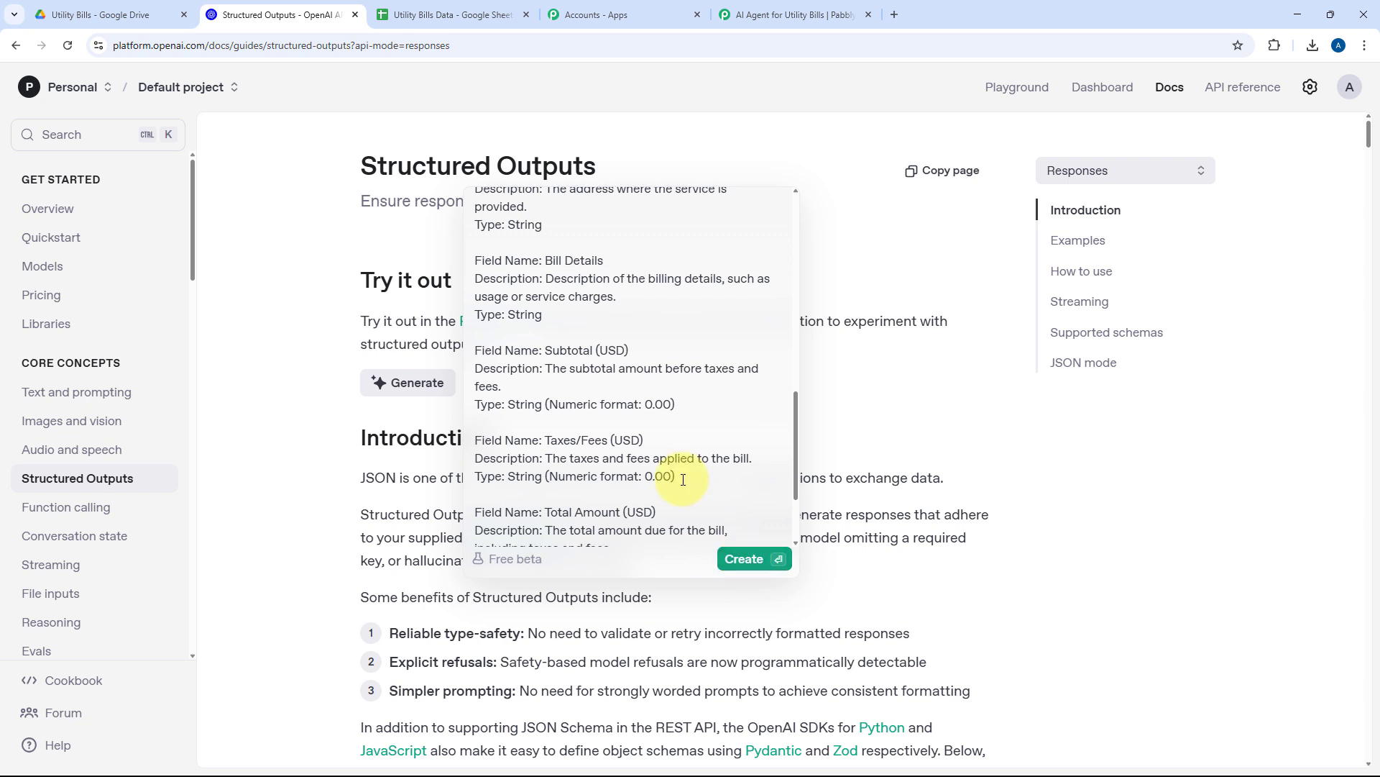
scroll(683, 479, "down", 2)
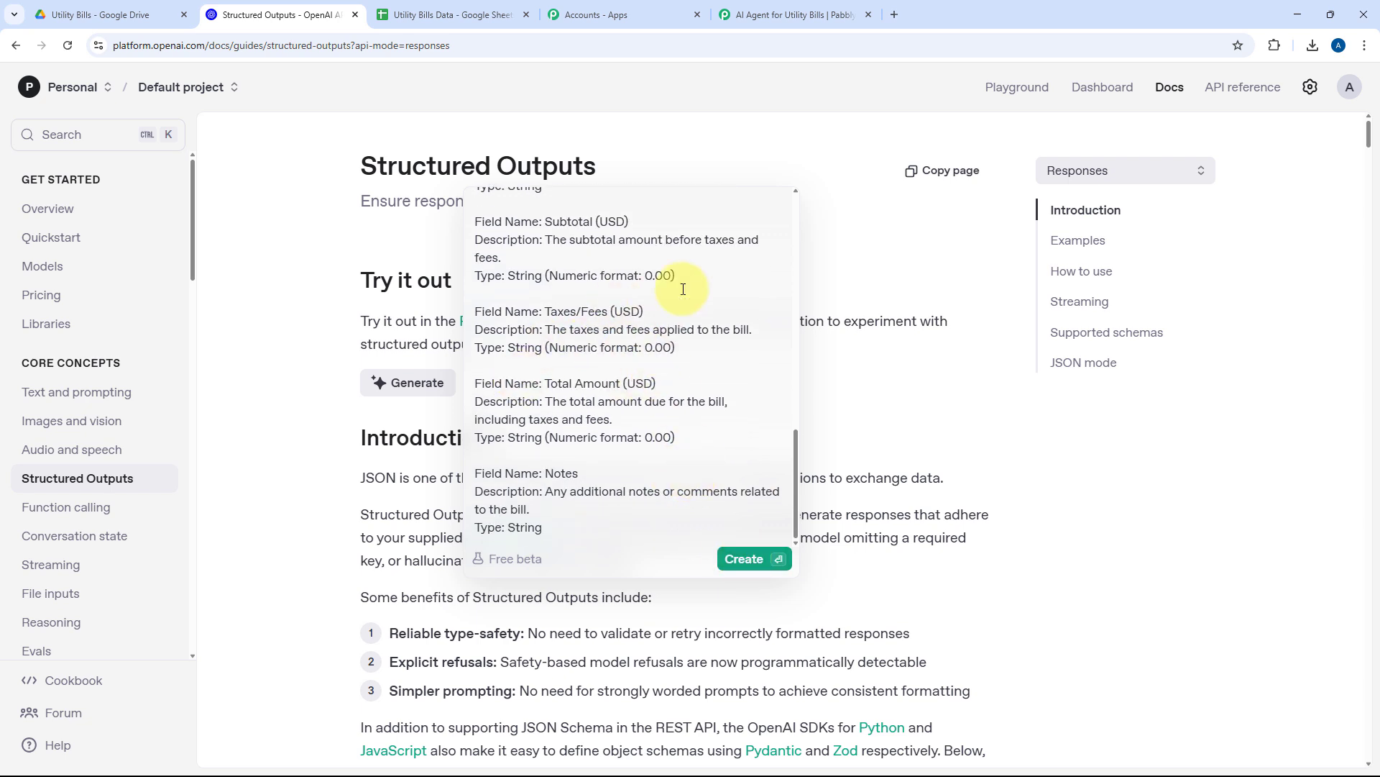
left_click(395, 10)
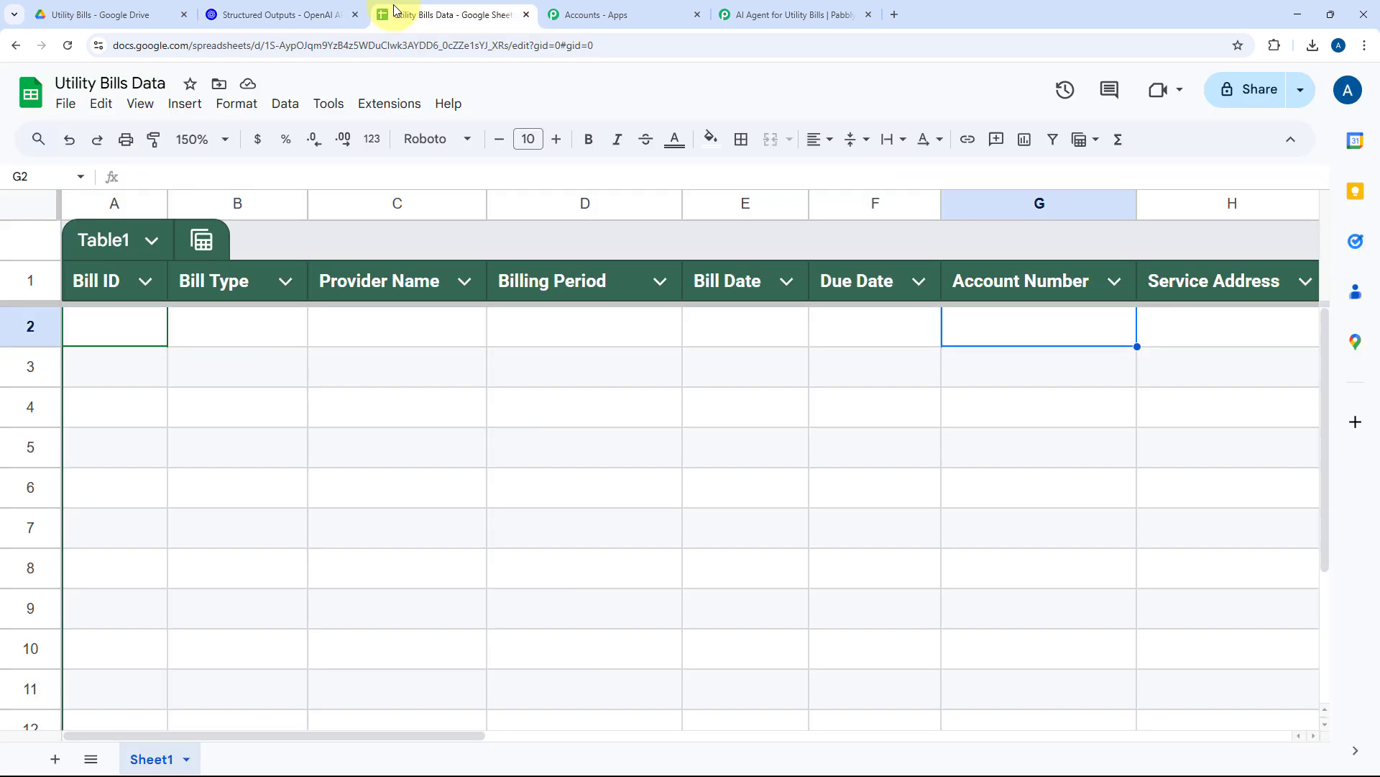
left_click(791, 14)
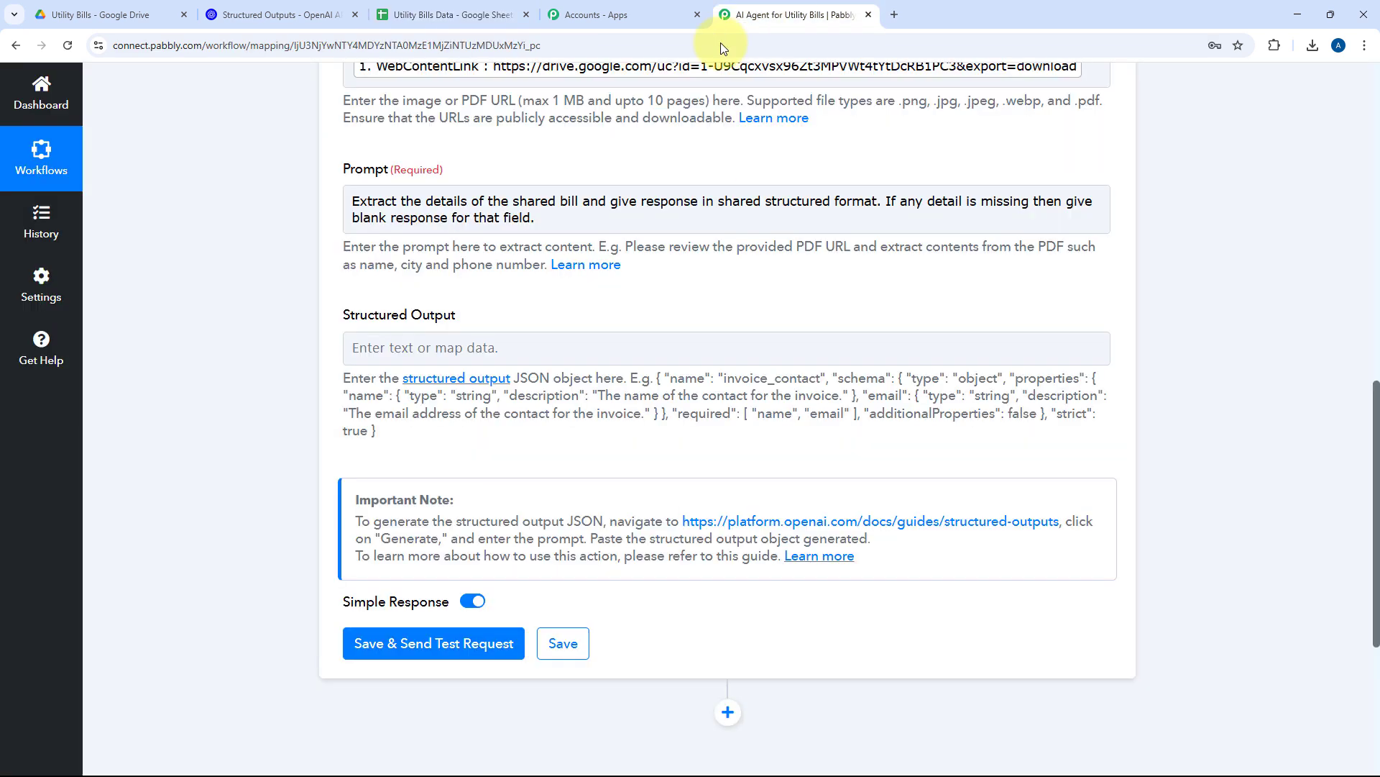
Back in the OpenAI guide, generate the utility bill JSON schema from the prompt, look through it and copy it
left_click(302, 10)
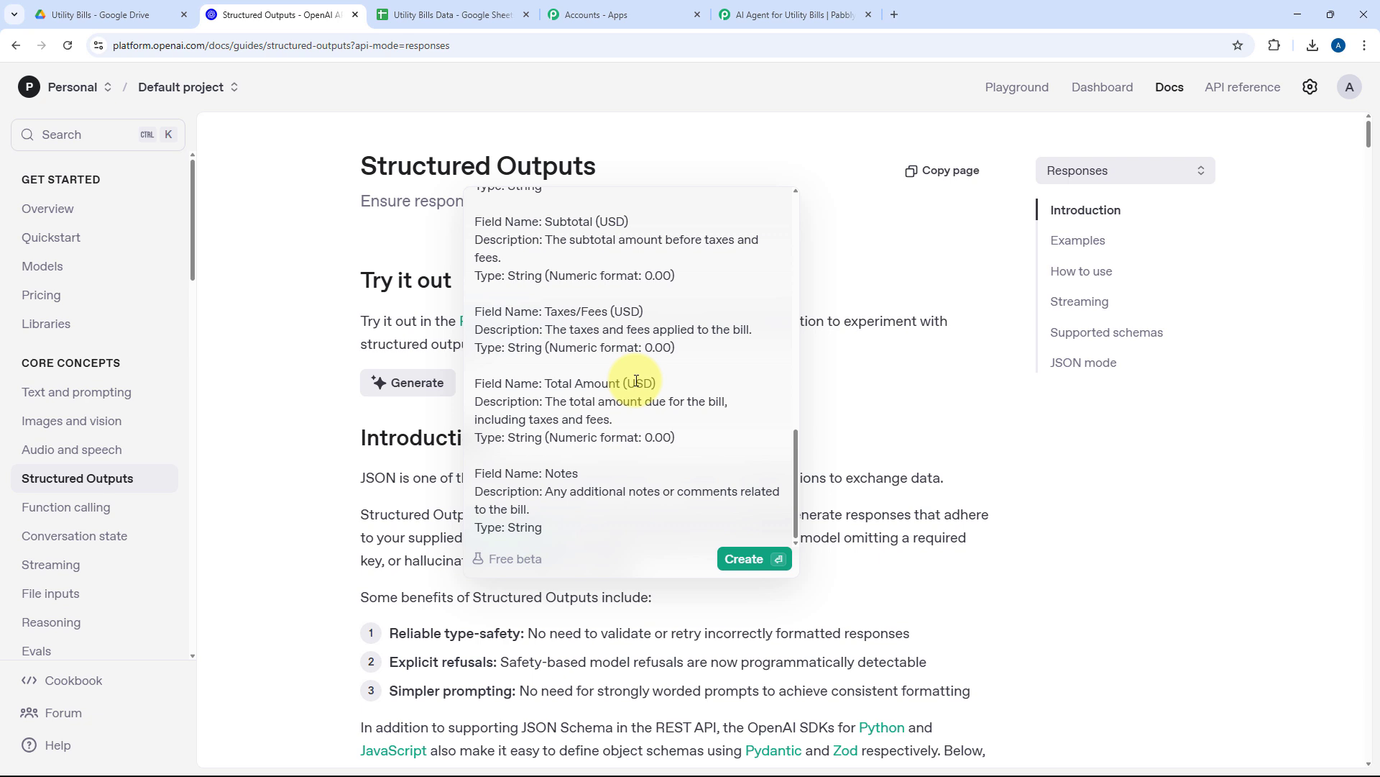
left_click(762, 565)
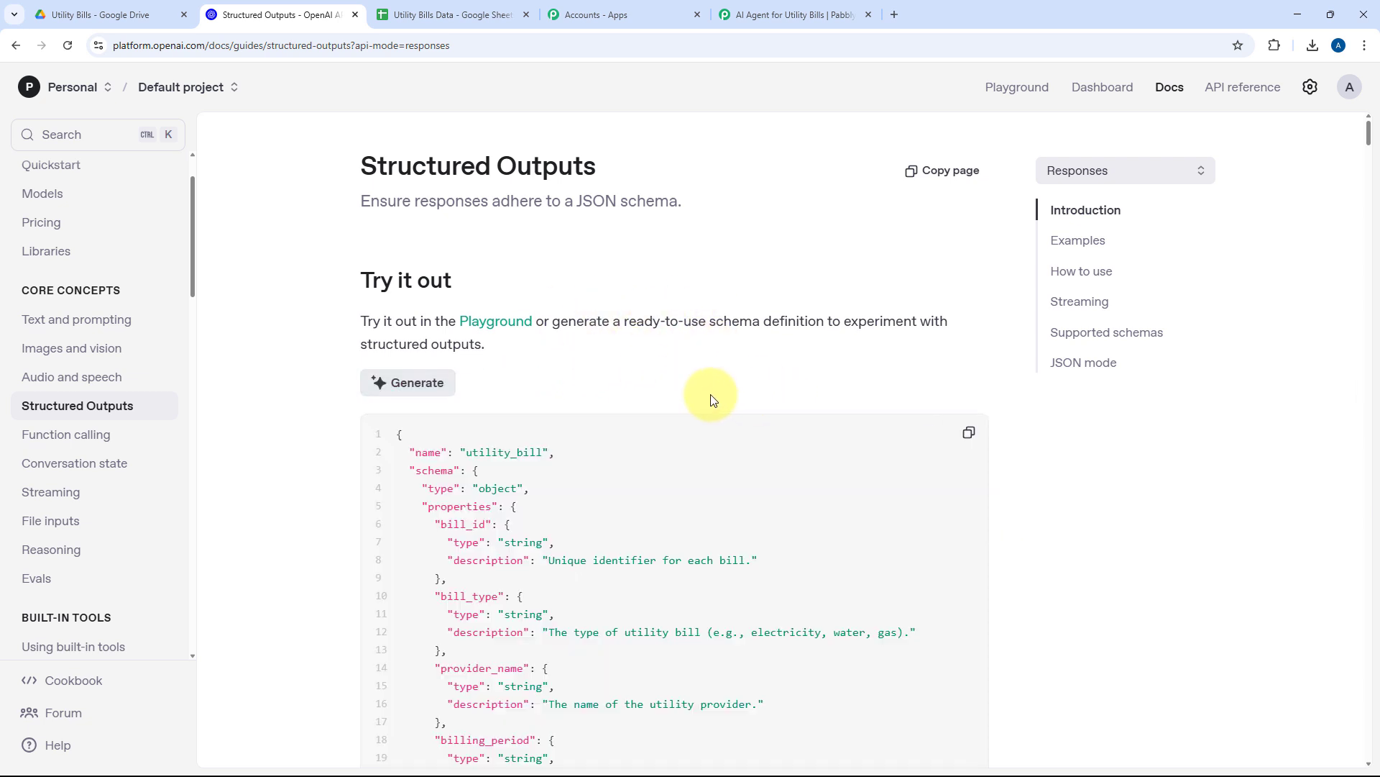
scroll(733, 372, "down", 2)
scroll(769, 360, "down", 1)
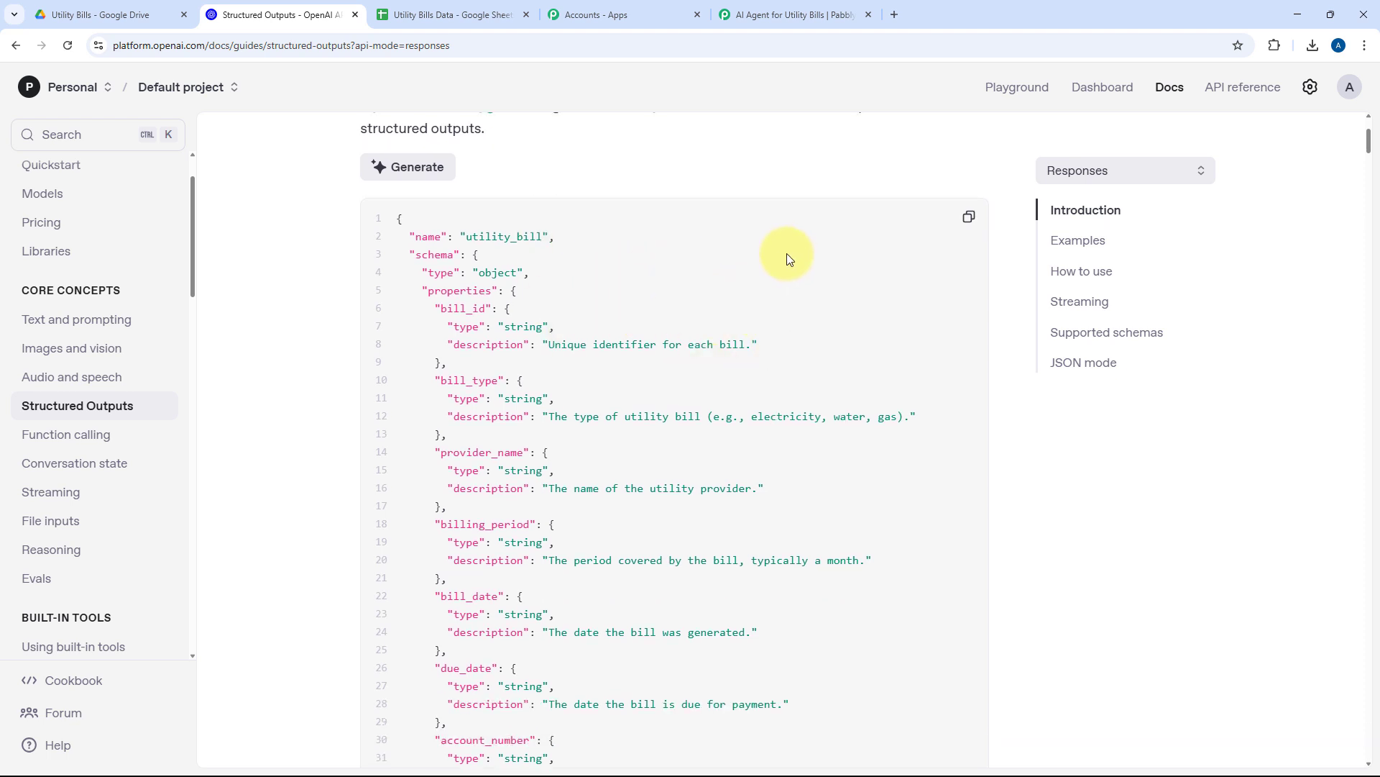
scroll(787, 258, "down", 2)
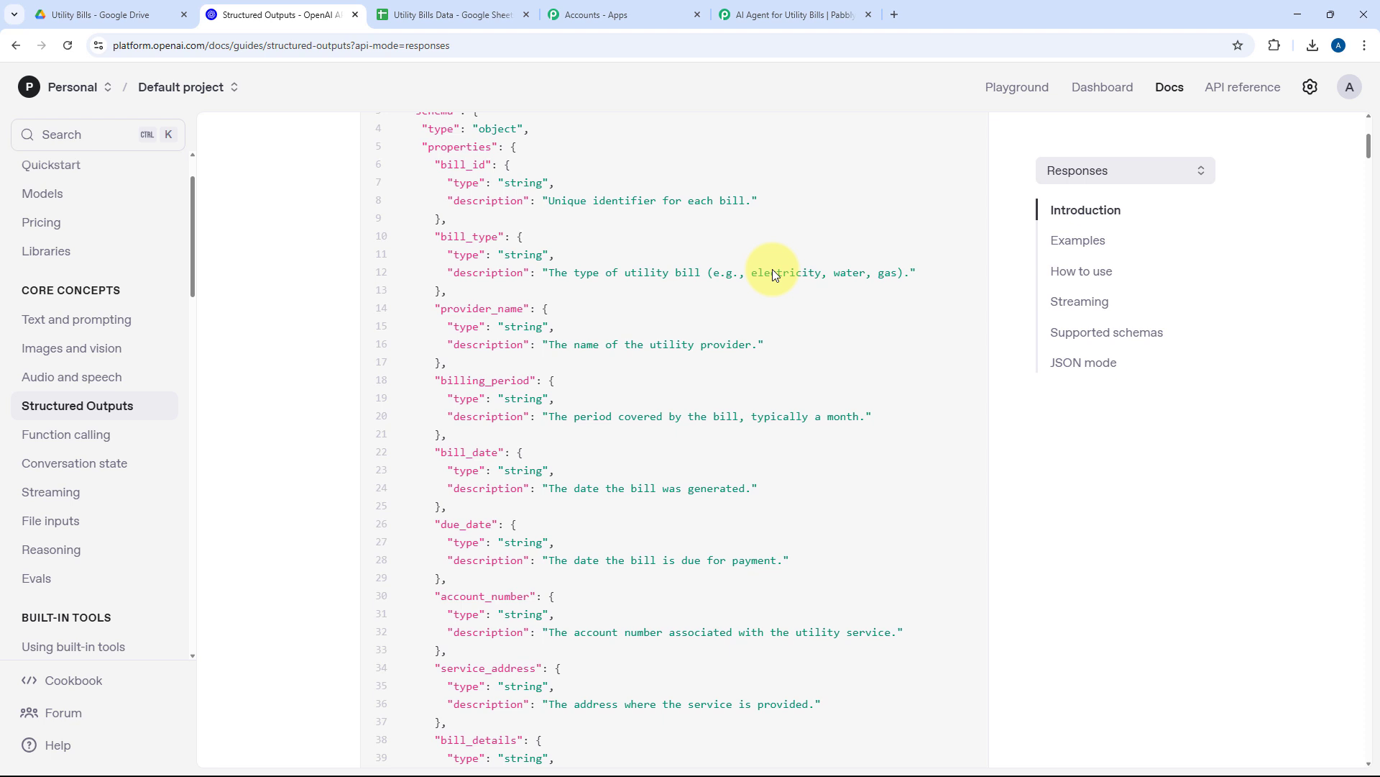
scroll(798, 279, "up", 2)
scroll(800, 279, "up", 3)
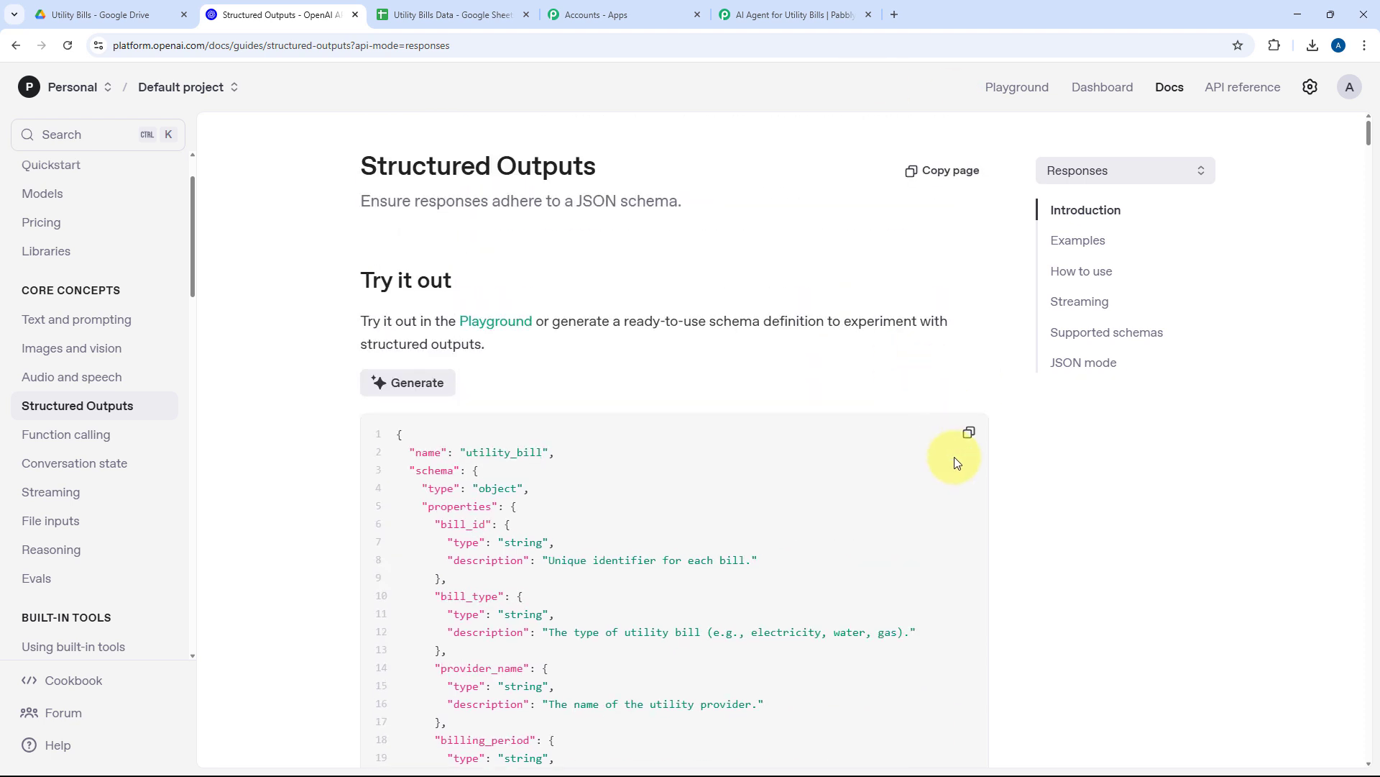
left_click(968, 435)
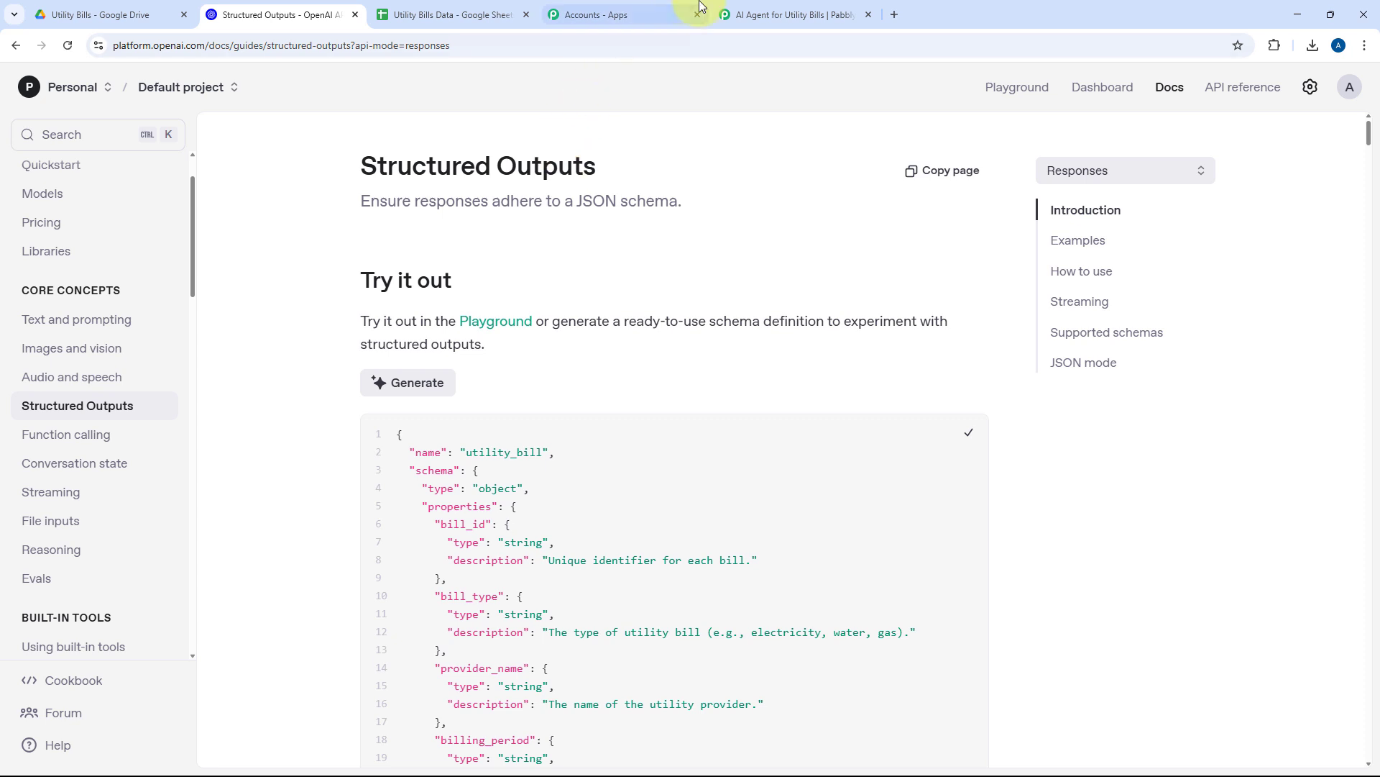
In Pabbly Connect, paste the copied JSON schema as the OpenAI action's Structured Output, then save and send a test request
left_click(729, 14)
right_click(429, 263)
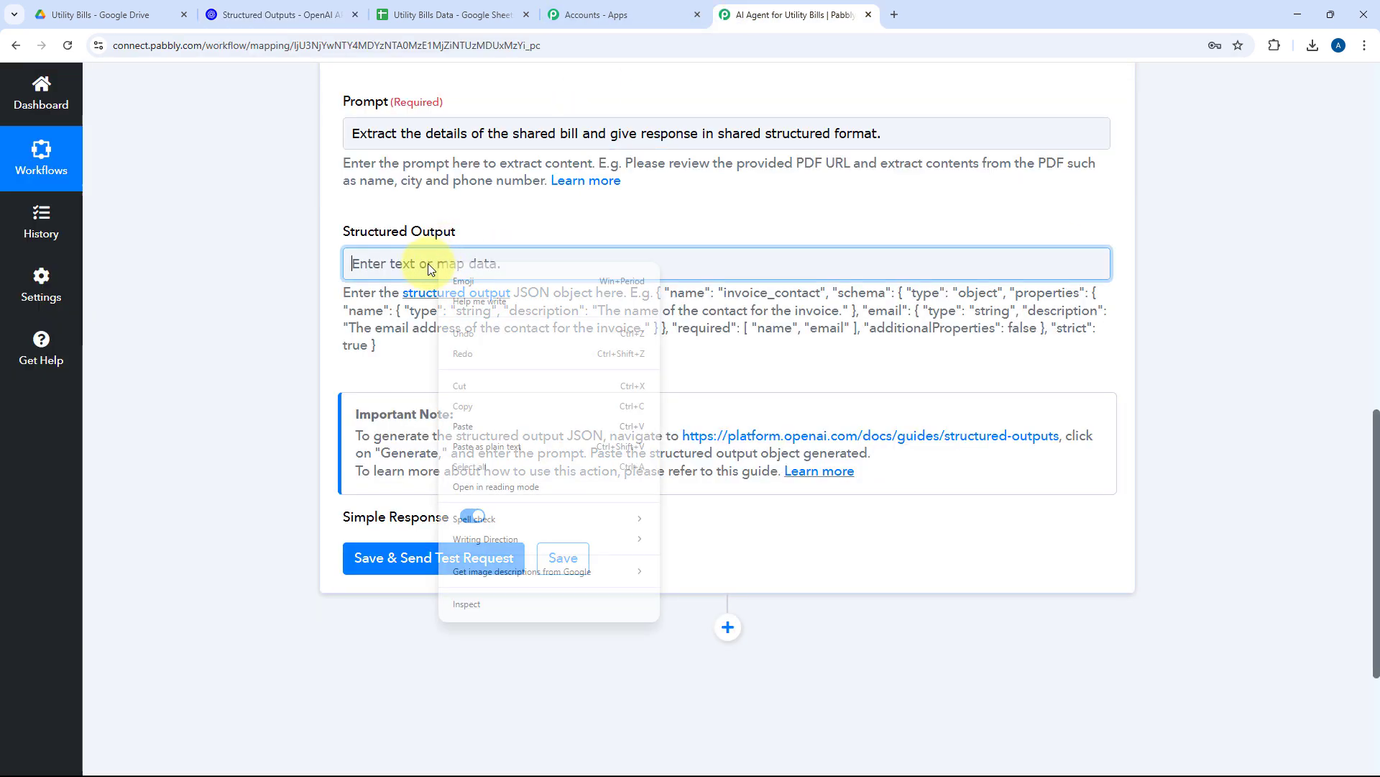
left_click(476, 435)
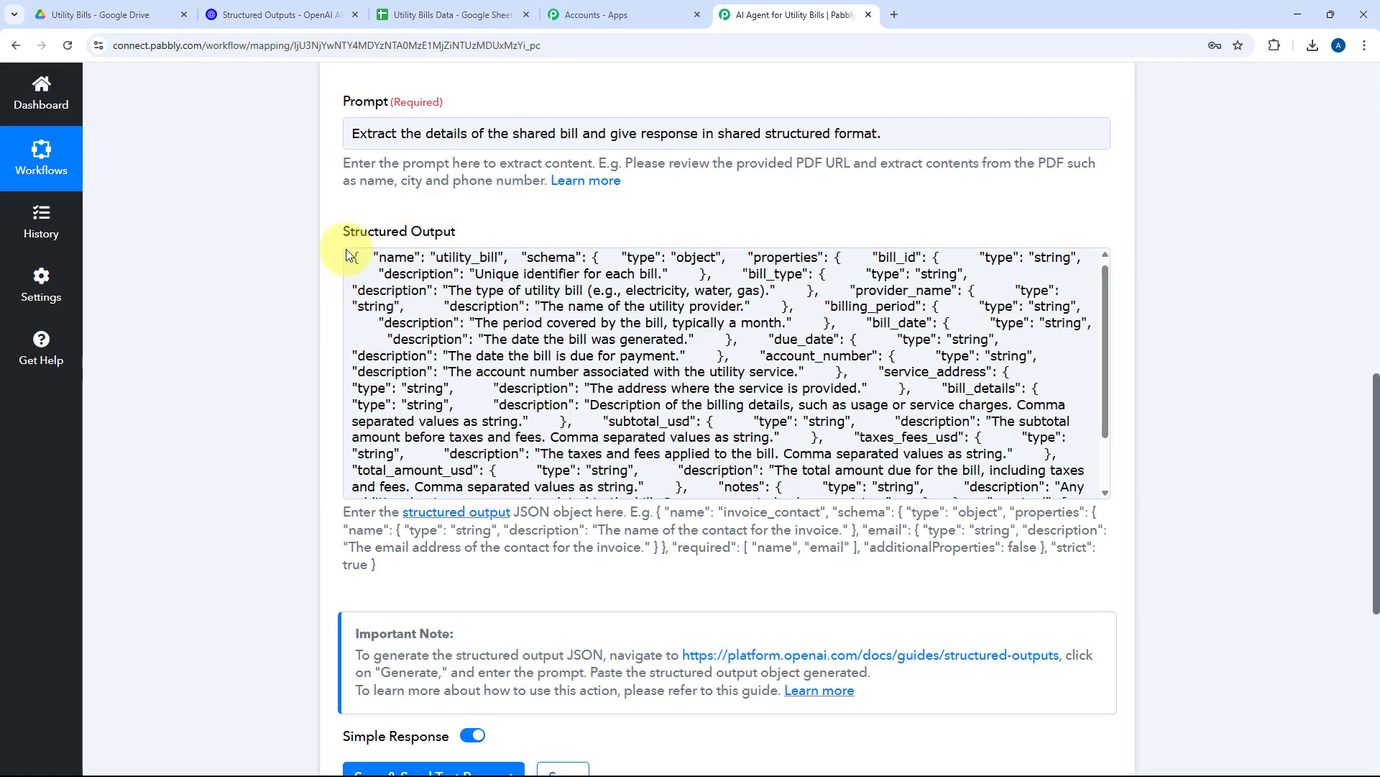
scroll(633, 239, "down", 6)
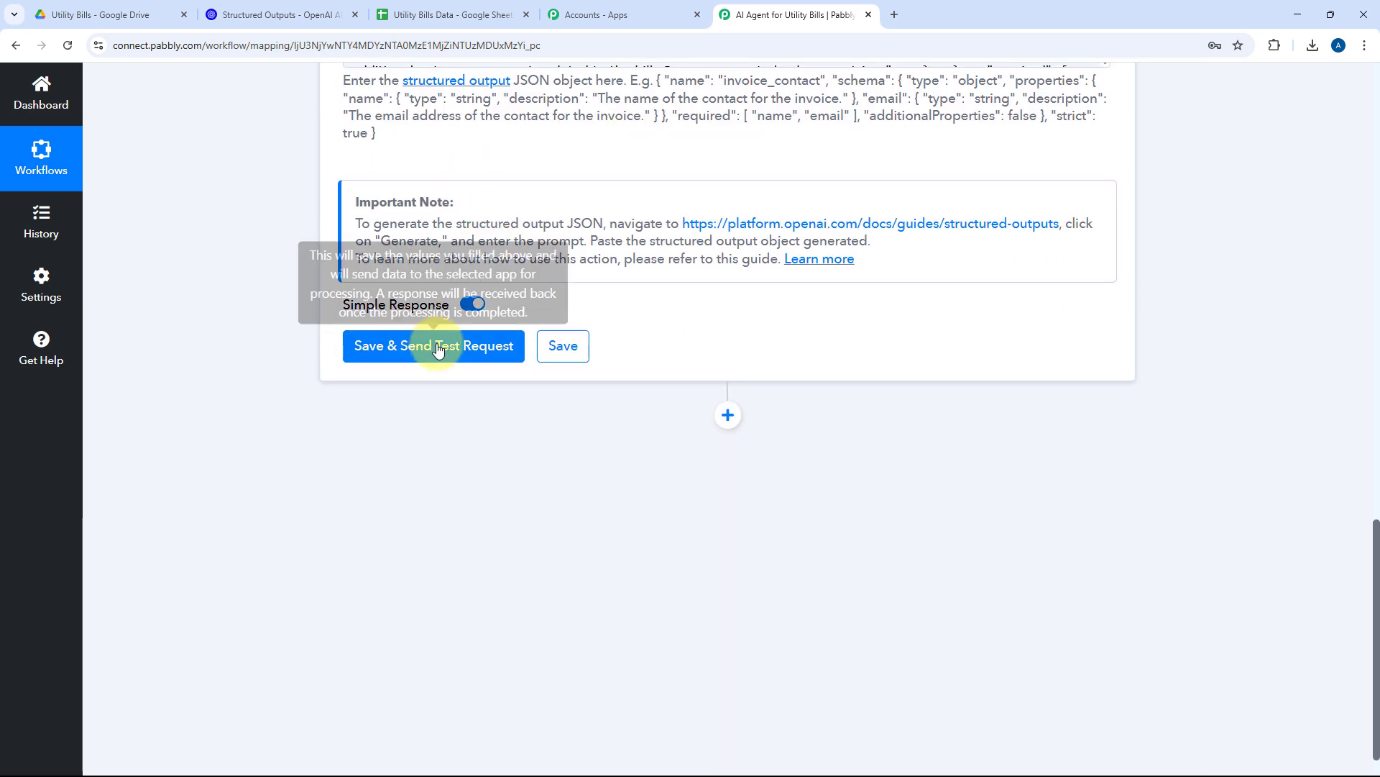
left_click(435, 353)
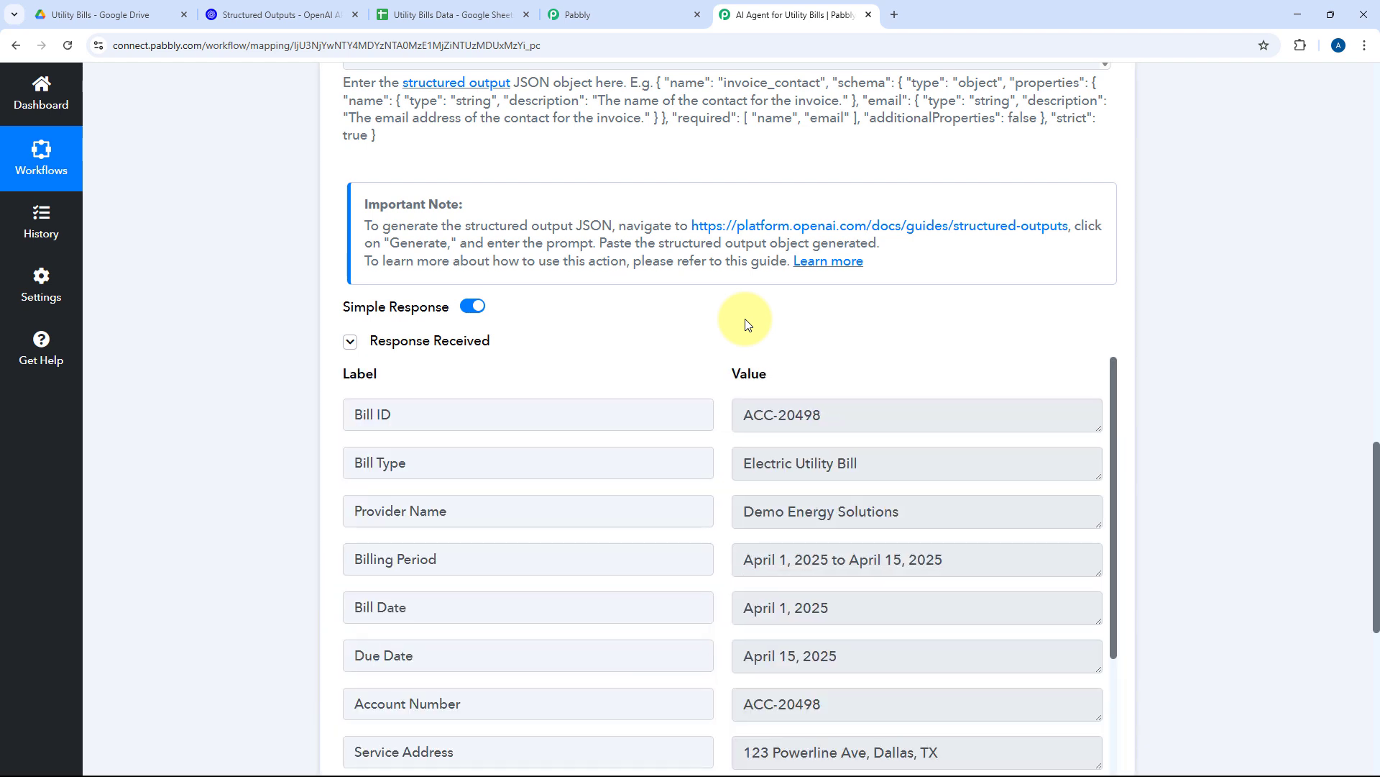
Examine the extracted fields in the OpenAI action's test response, from Bill ID through Notes
scroll(783, 309, "down", 2)
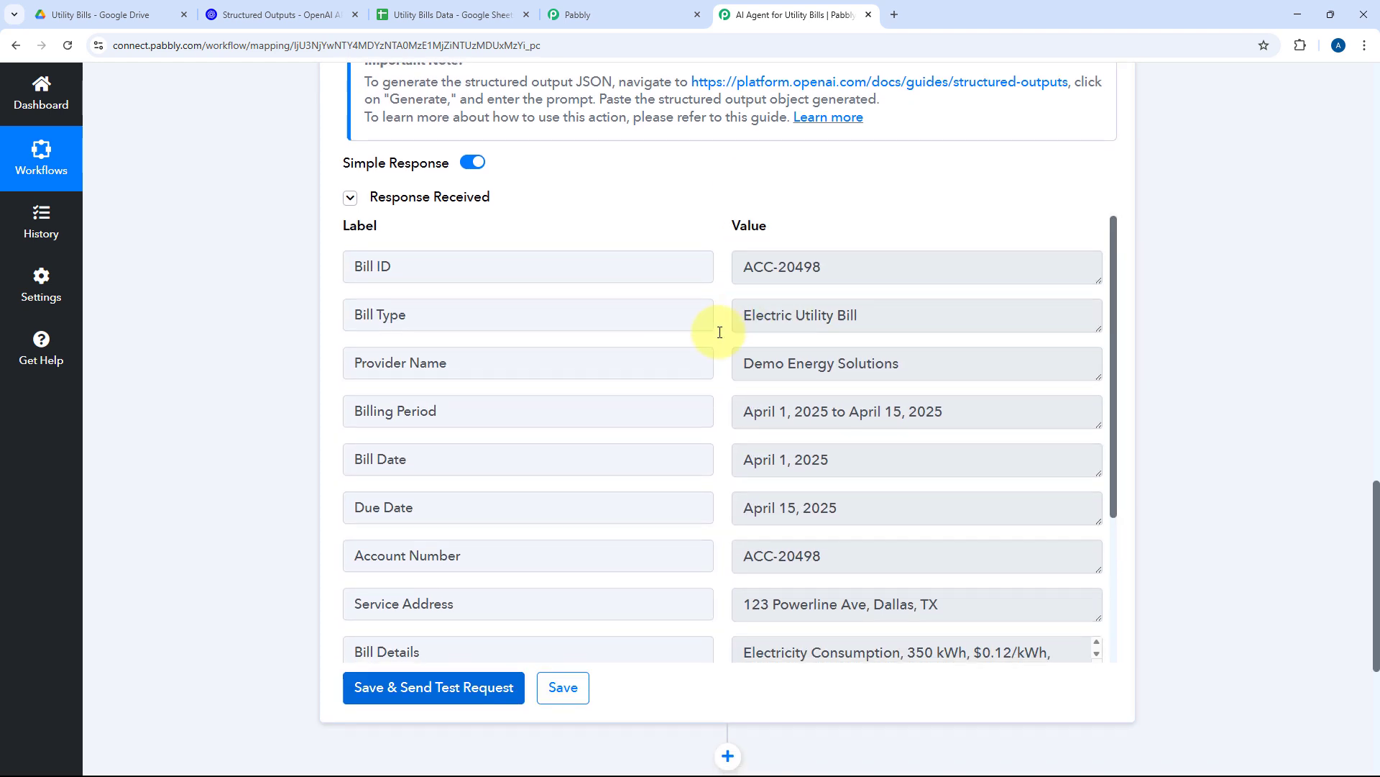
scroll(763, 324, "down", 2)
scroll(764, 324, "down", 3)
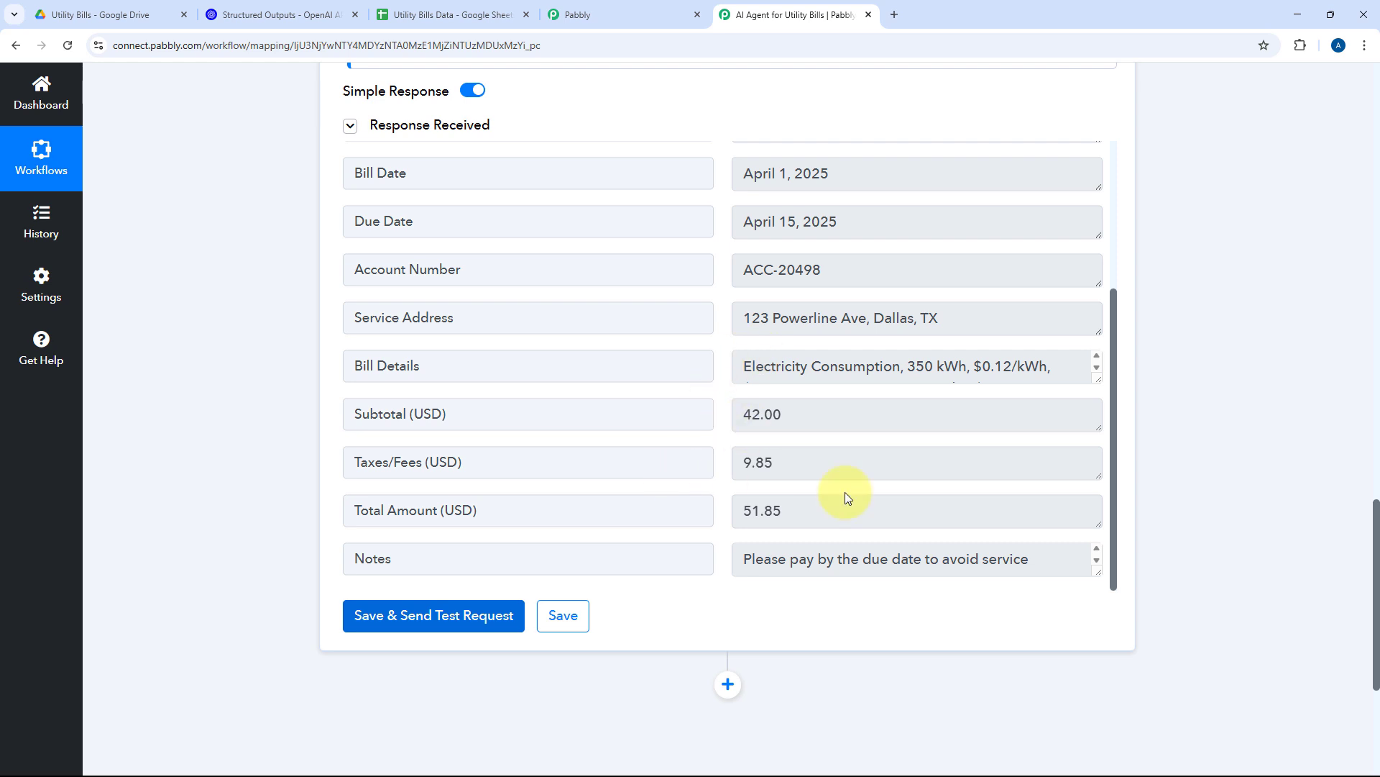
scroll(744, 486, "up", 5)
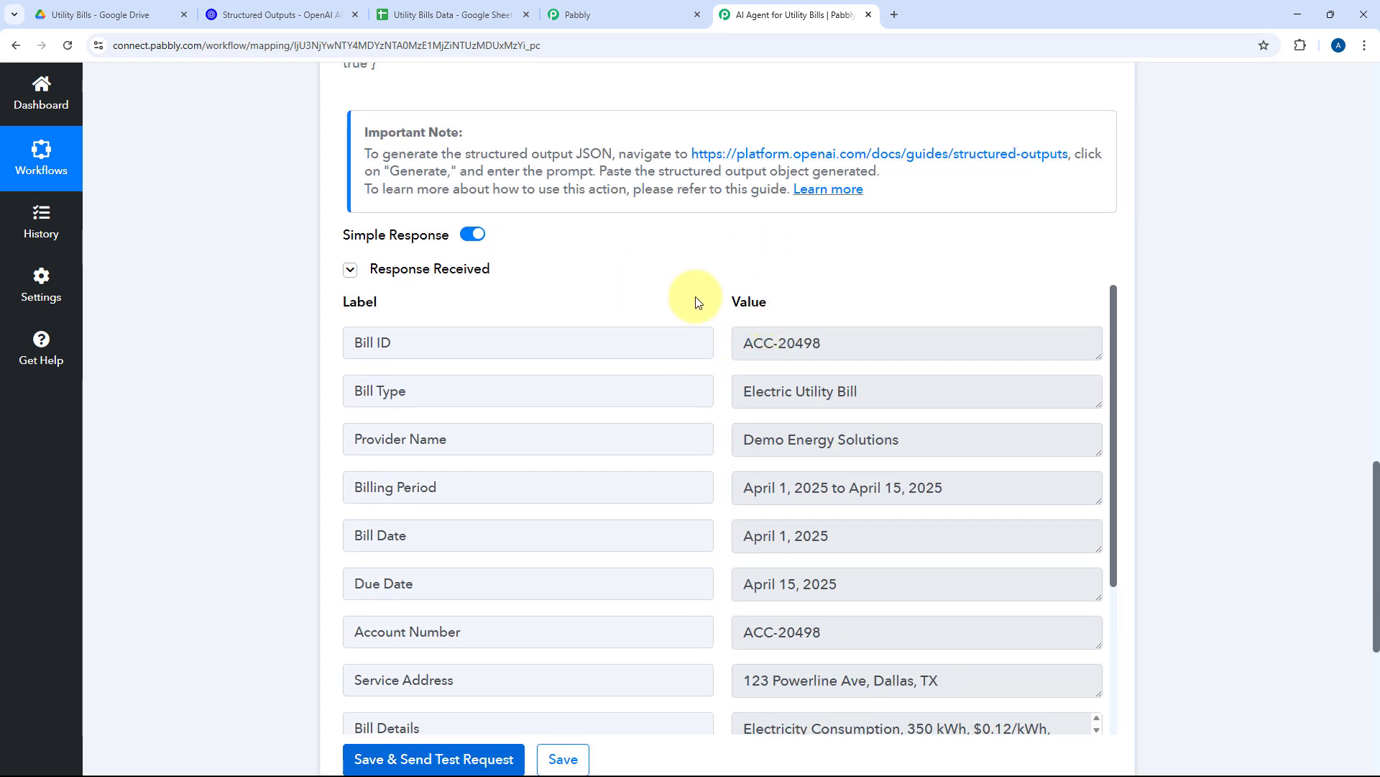
scroll(489, 302, "up", 2)
Preview Electricity bill.png in Google Drive and compare its details with the values in the Pabbly Connect test response
left_click(136, 13)
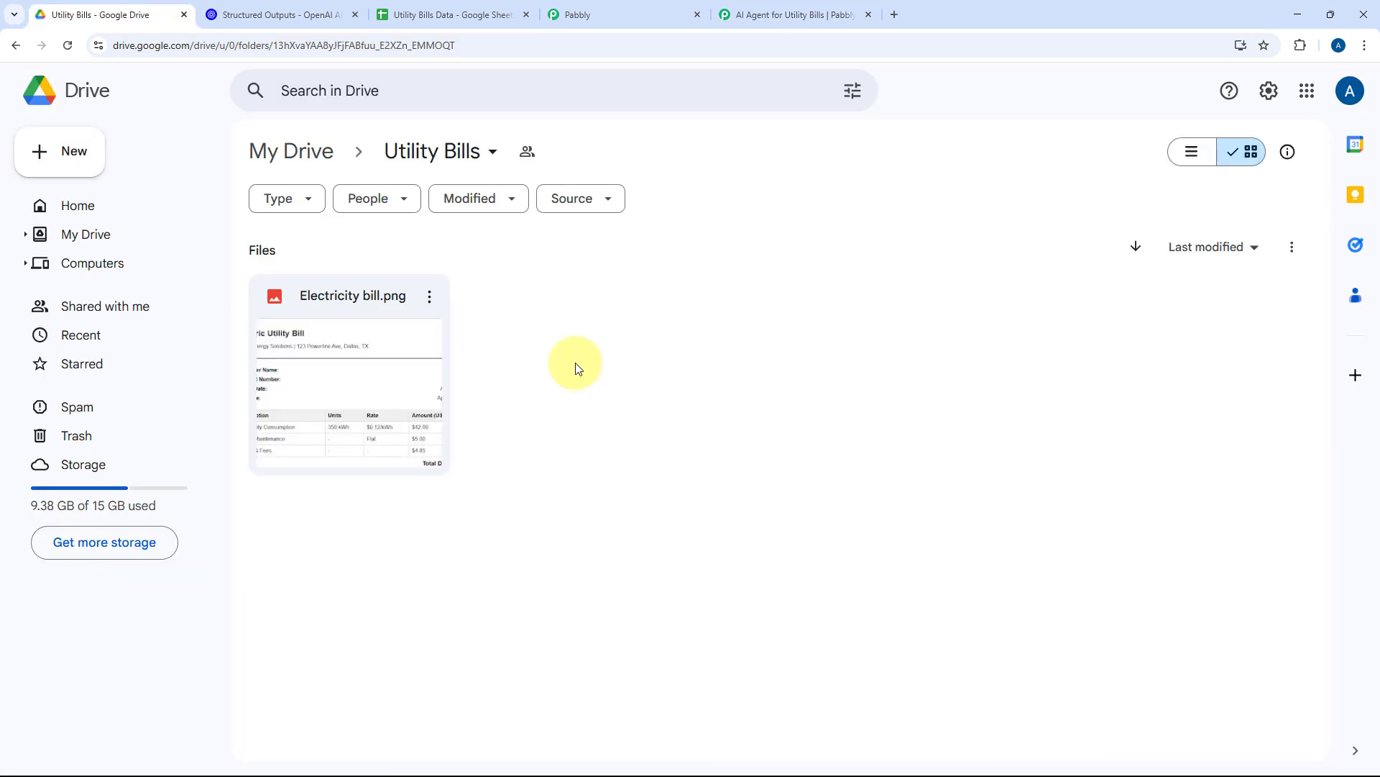
double_click(317, 348)
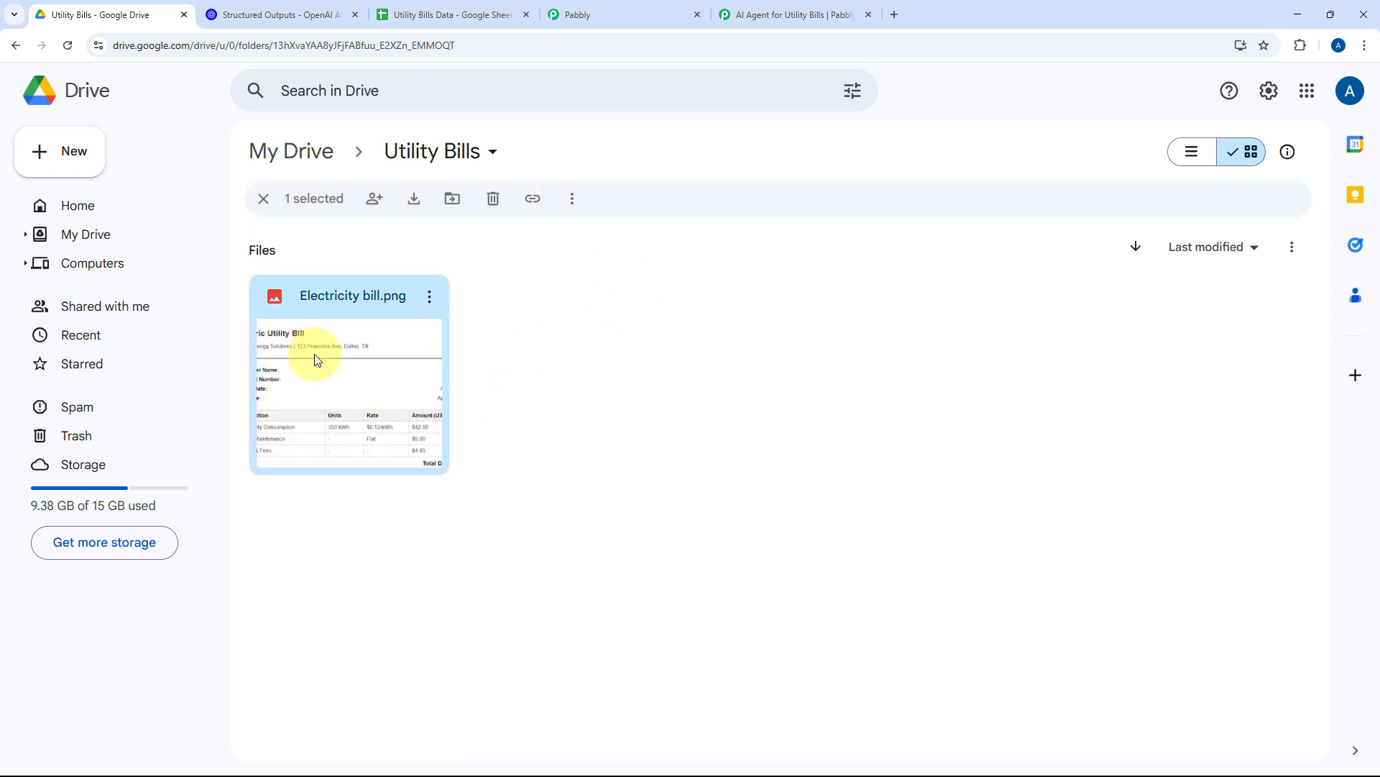
left_click(791, 14)
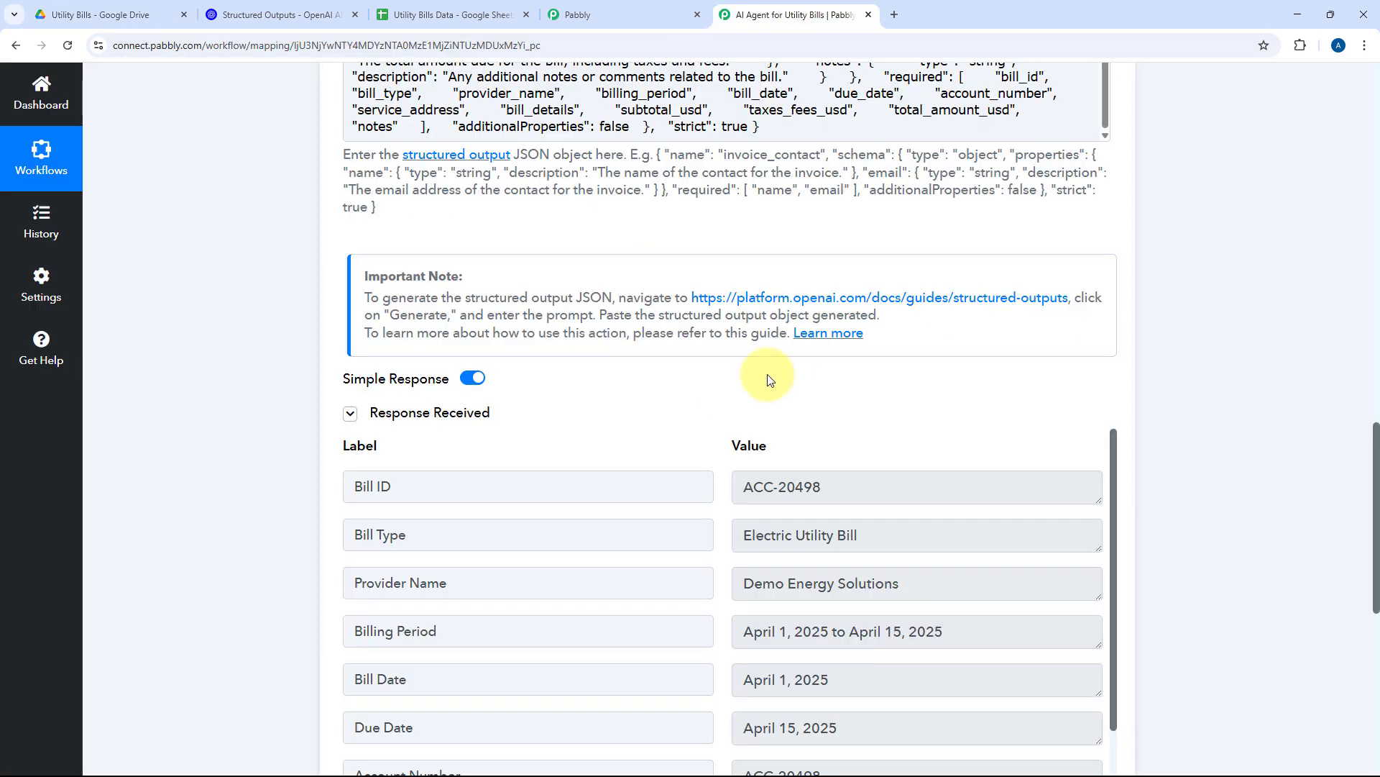
scroll(557, 378, "down", 1)
scroll(650, 327, "down", 3)
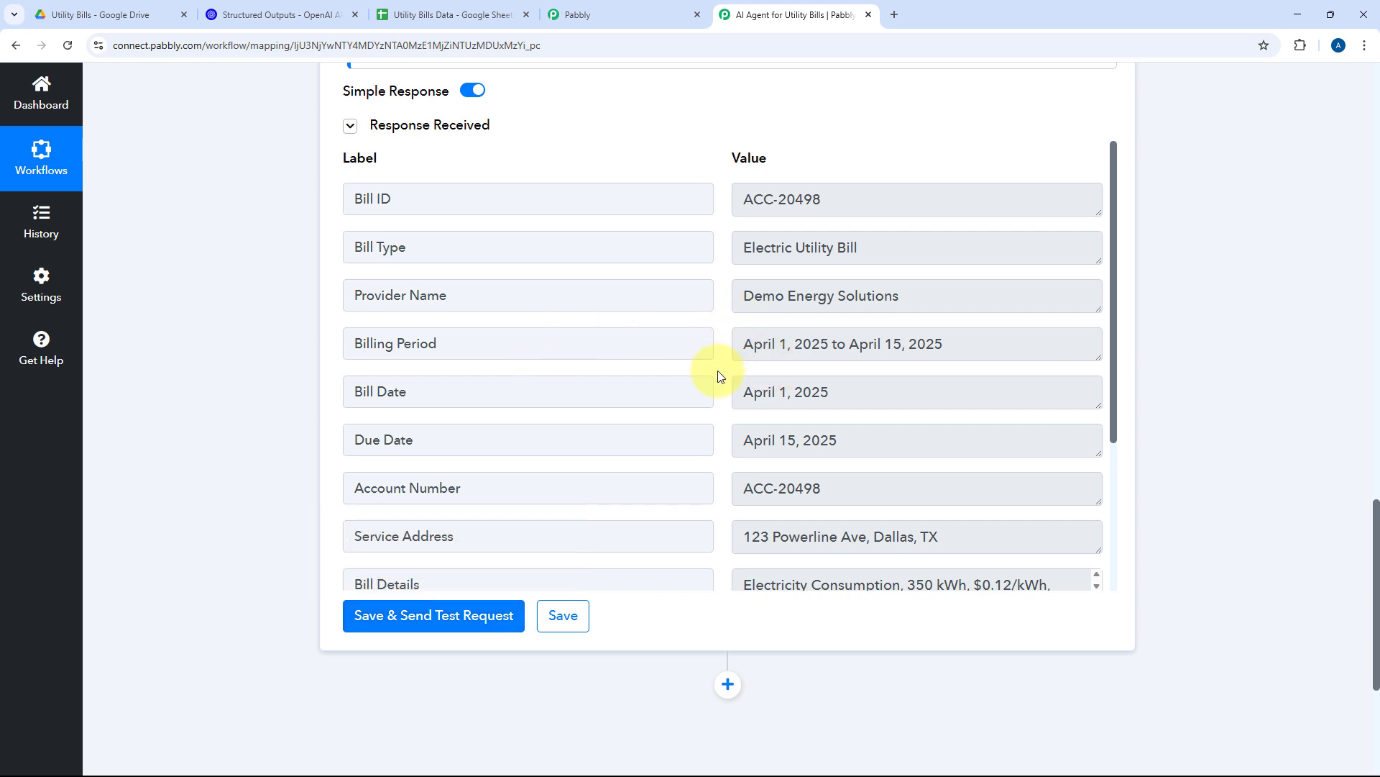
left_click(97, 12)
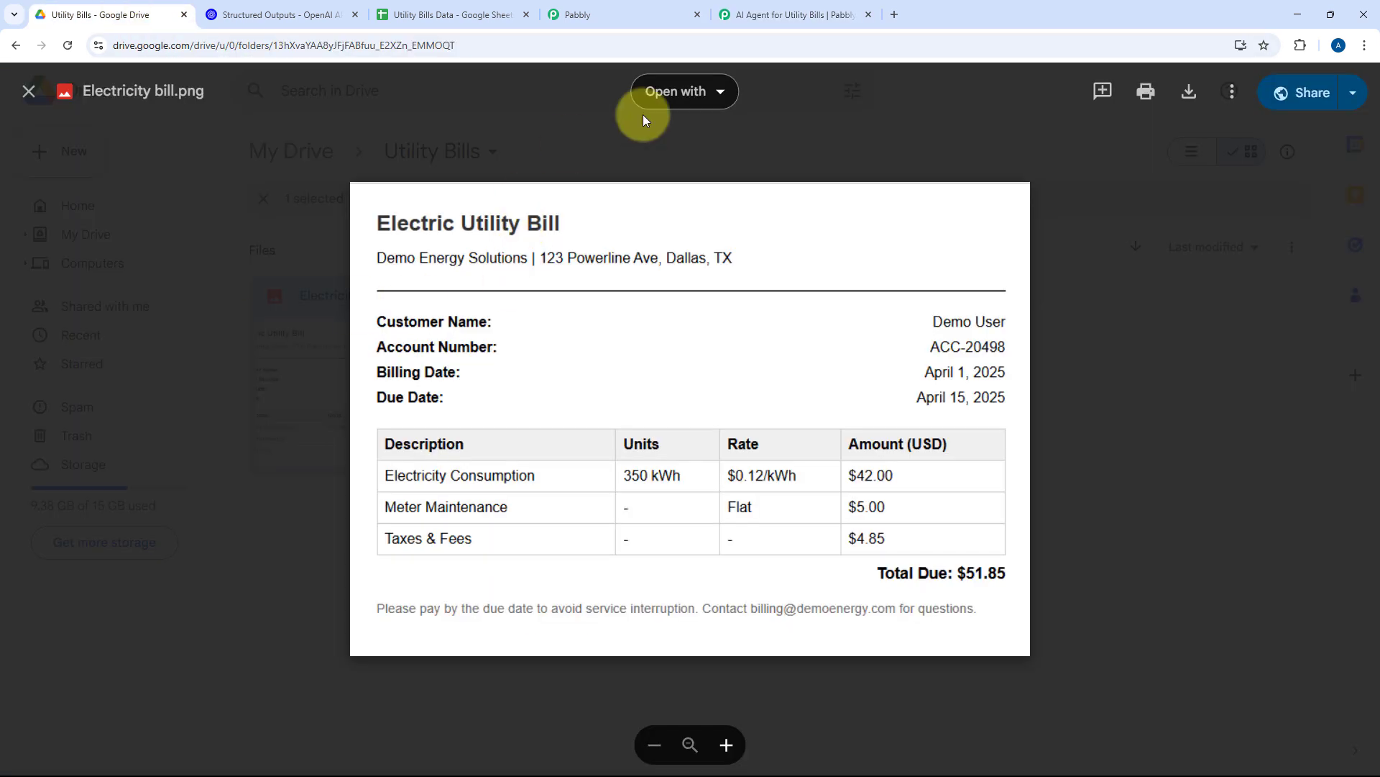
left_click(819, 8)
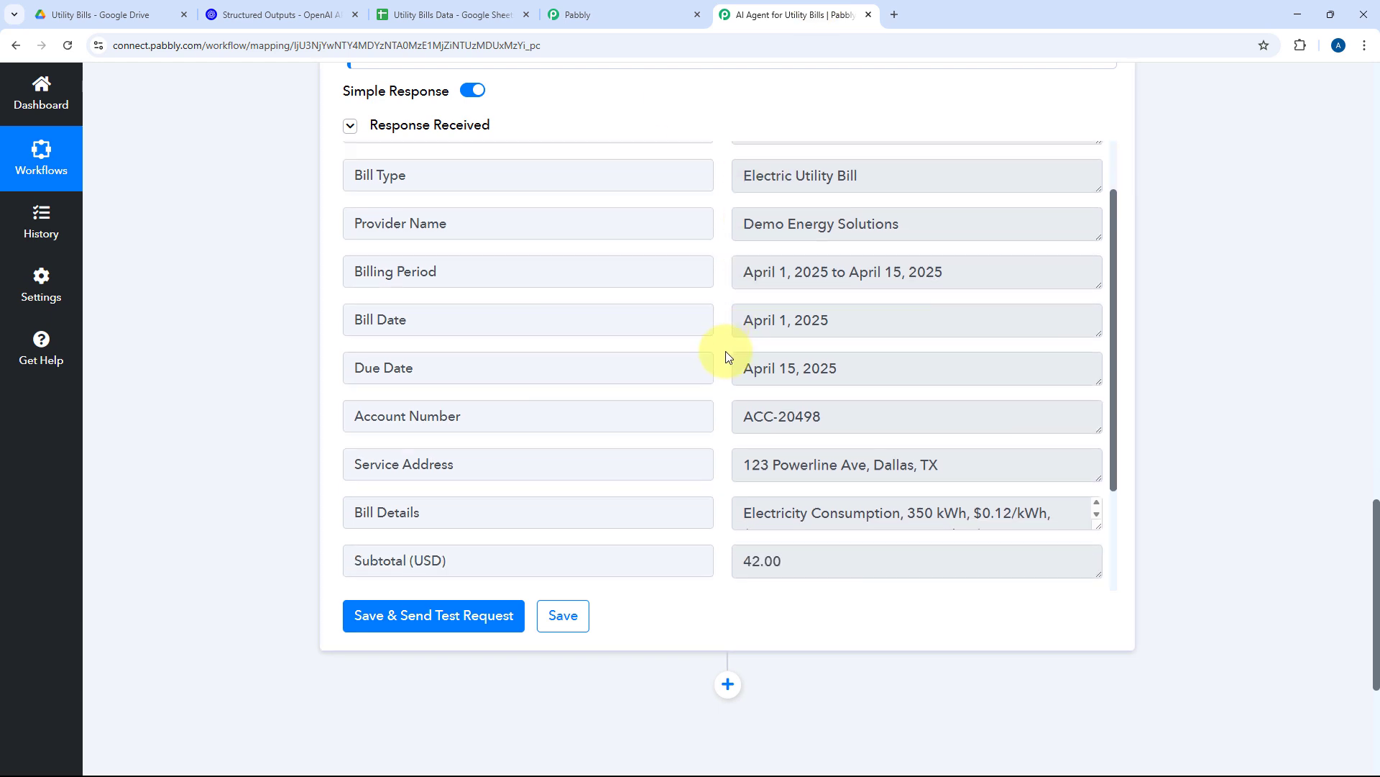
scroll(725, 353, "down", 1)
scroll(722, 405, "down", 1)
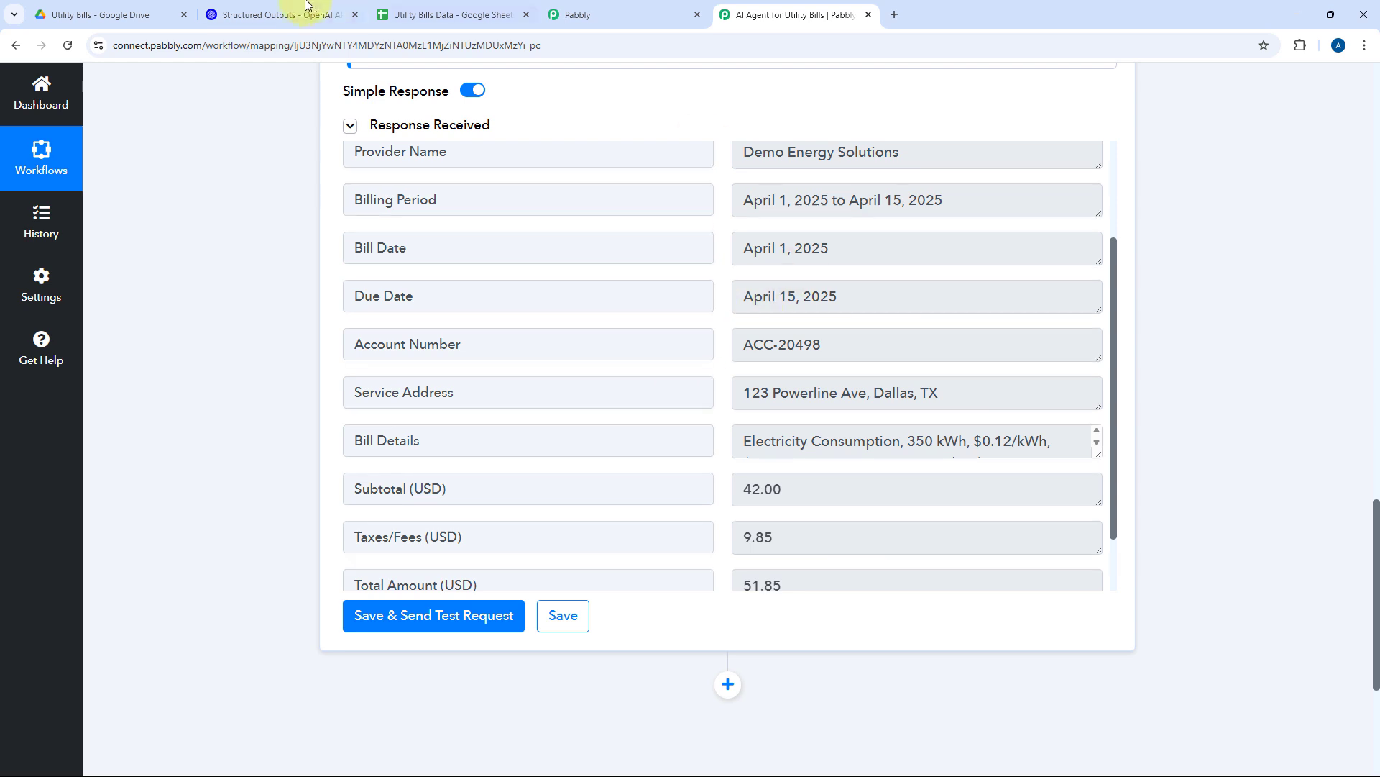
Switch to the Utility Bills Data spreadsheet in Google Sheets, set its zoom to 150% and review the column headers
left_click(462, 14)
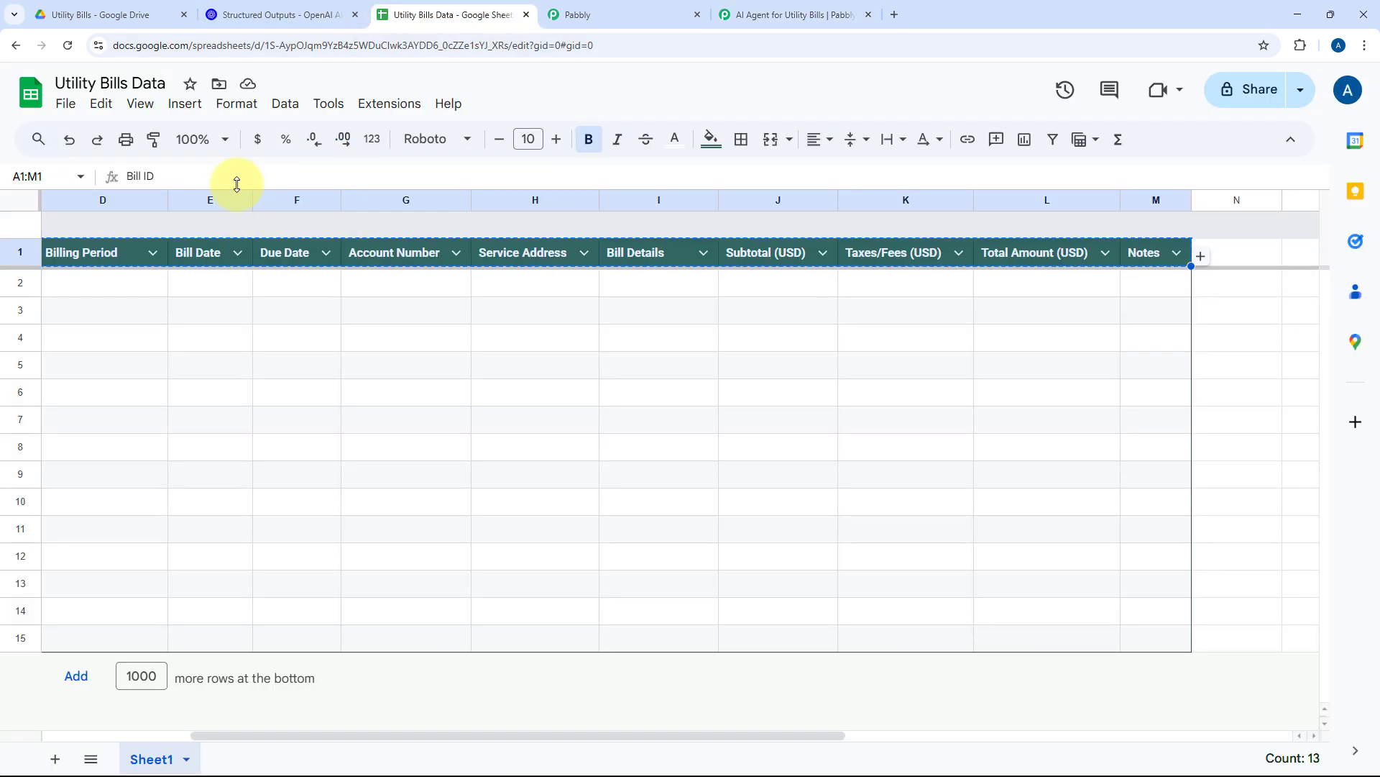
left_click(223, 139)
left_click(198, 317)
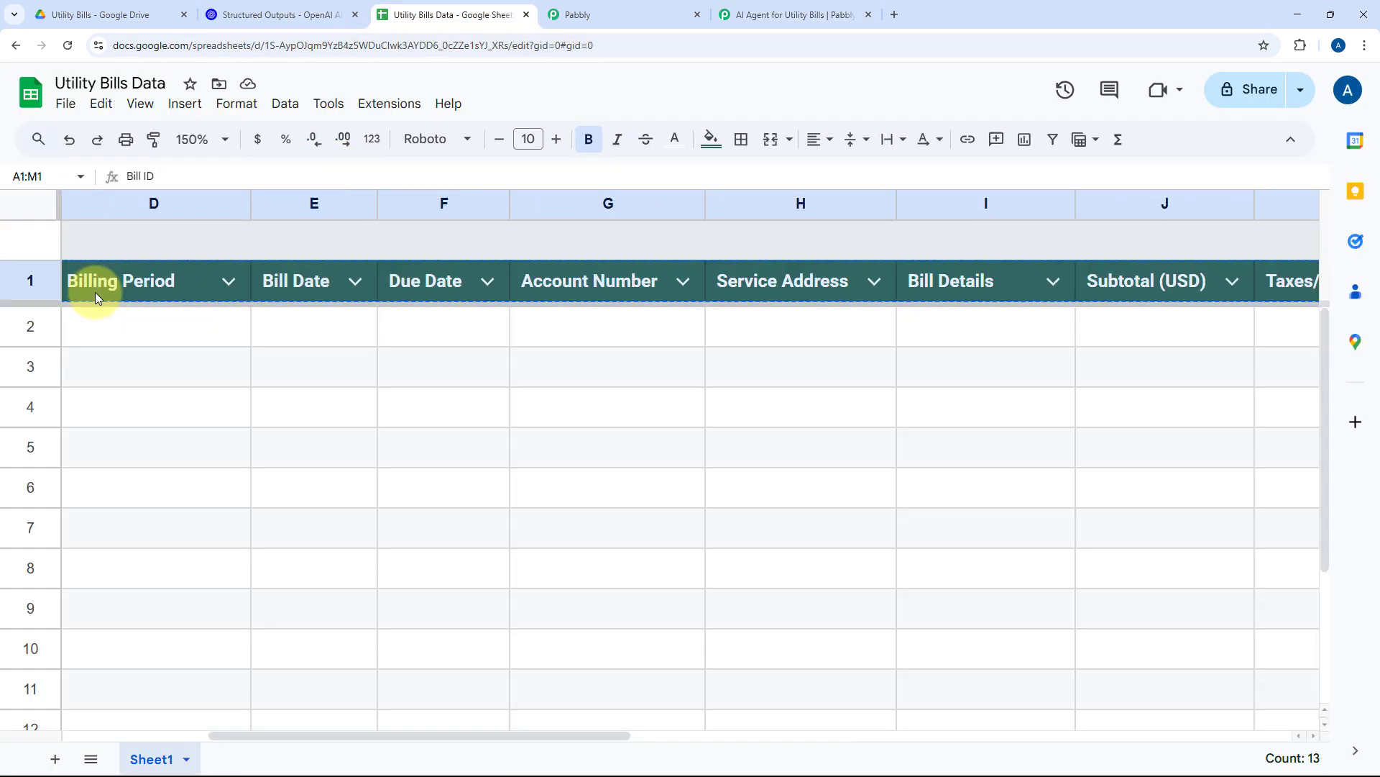
left_click(108, 317)
Back in Pabbly Connect, add a Google Sheets action after the OpenAI step with the Add New Row event
left_click(744, 8)
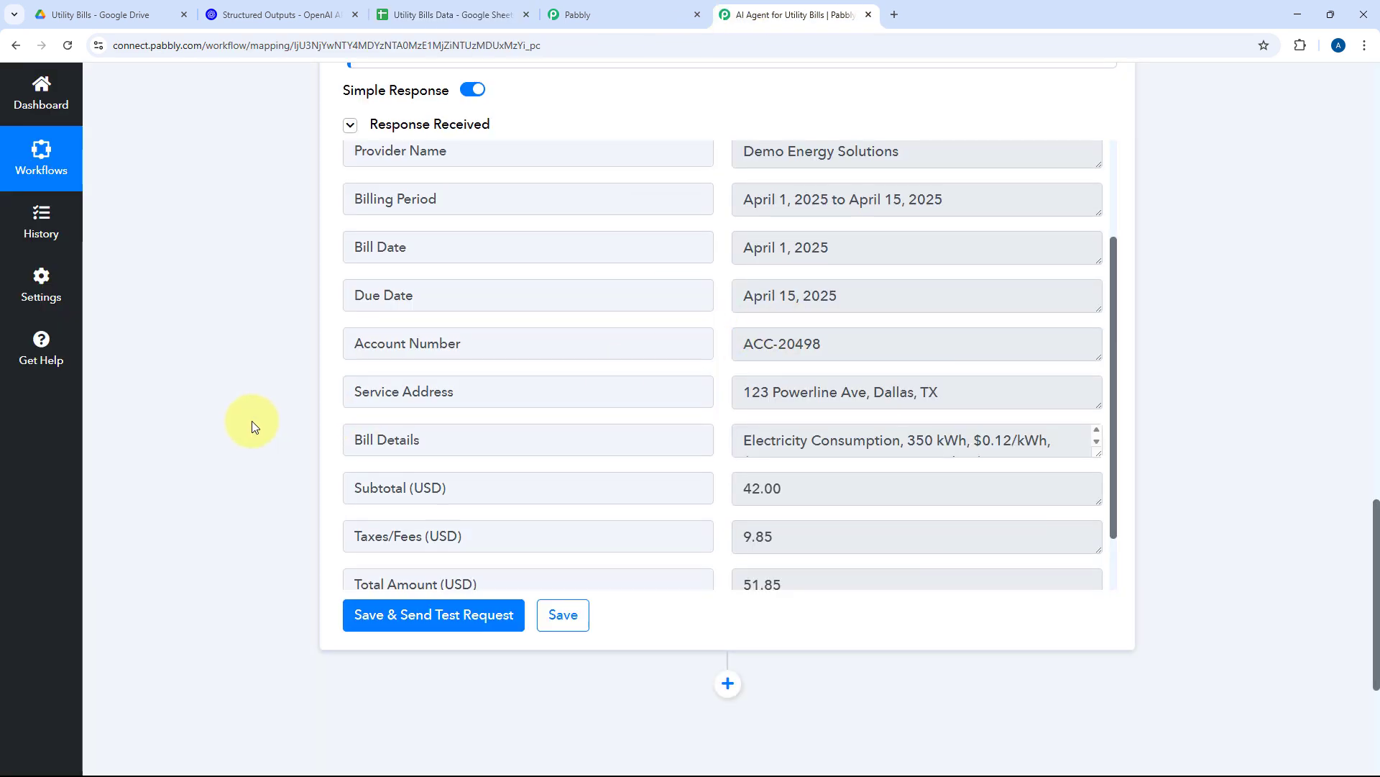
scroll(256, 422, "down", 4)
left_click(727, 369)
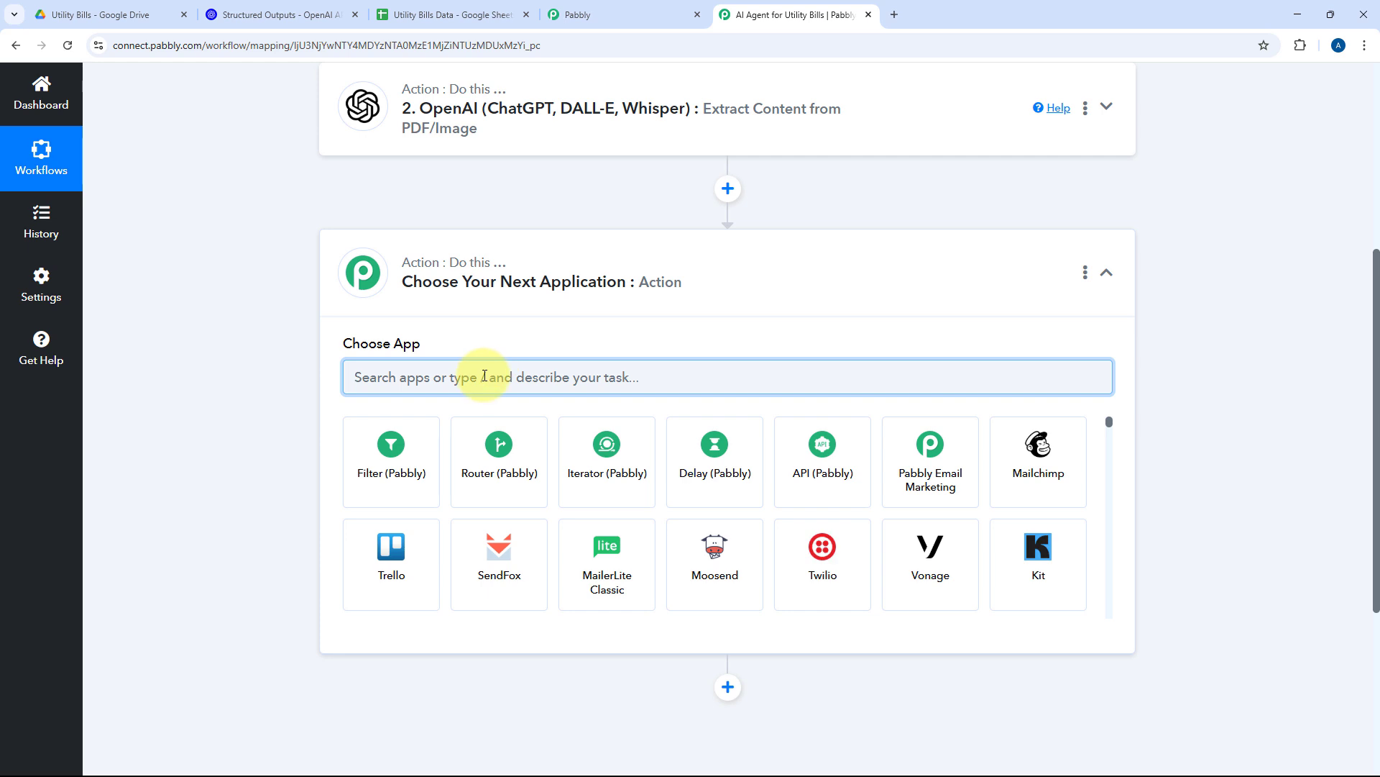
type("Google Sheets")
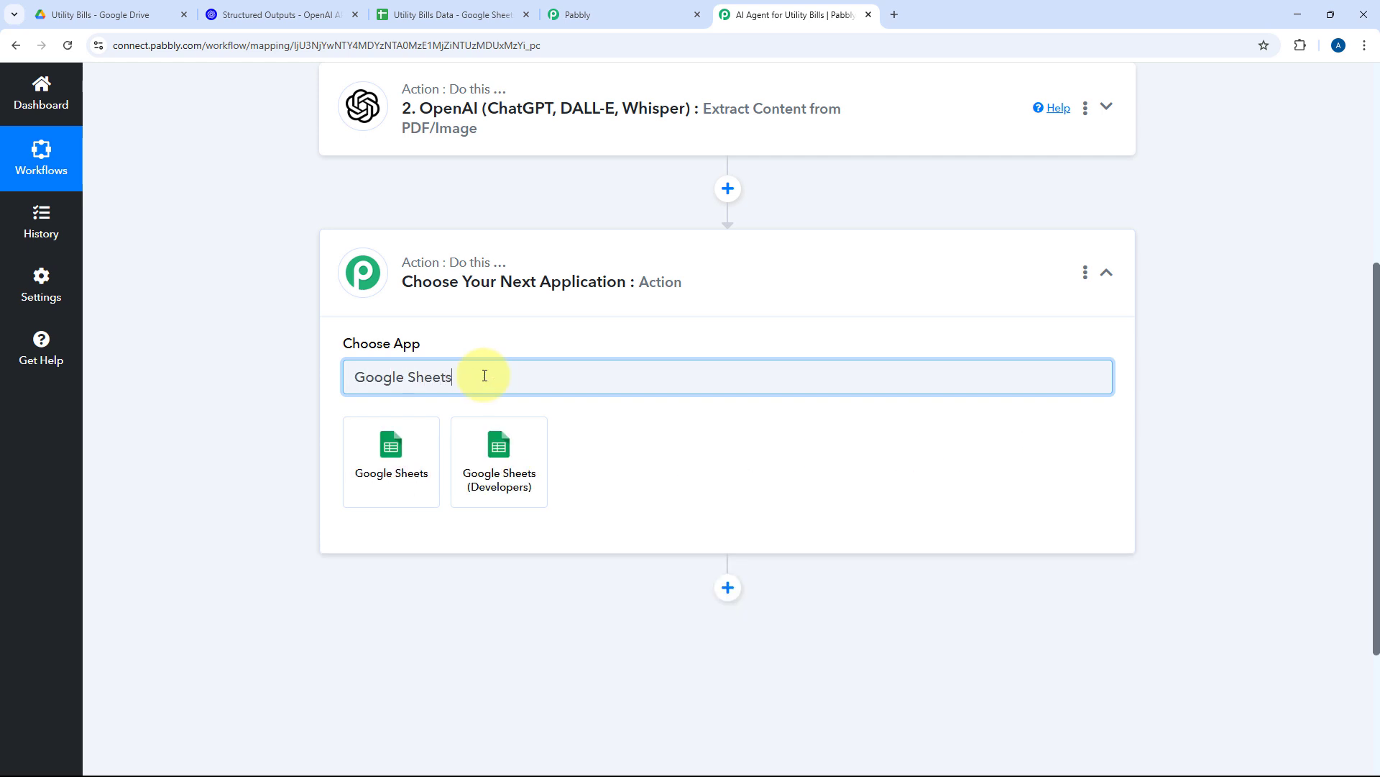
left_click(434, 476)
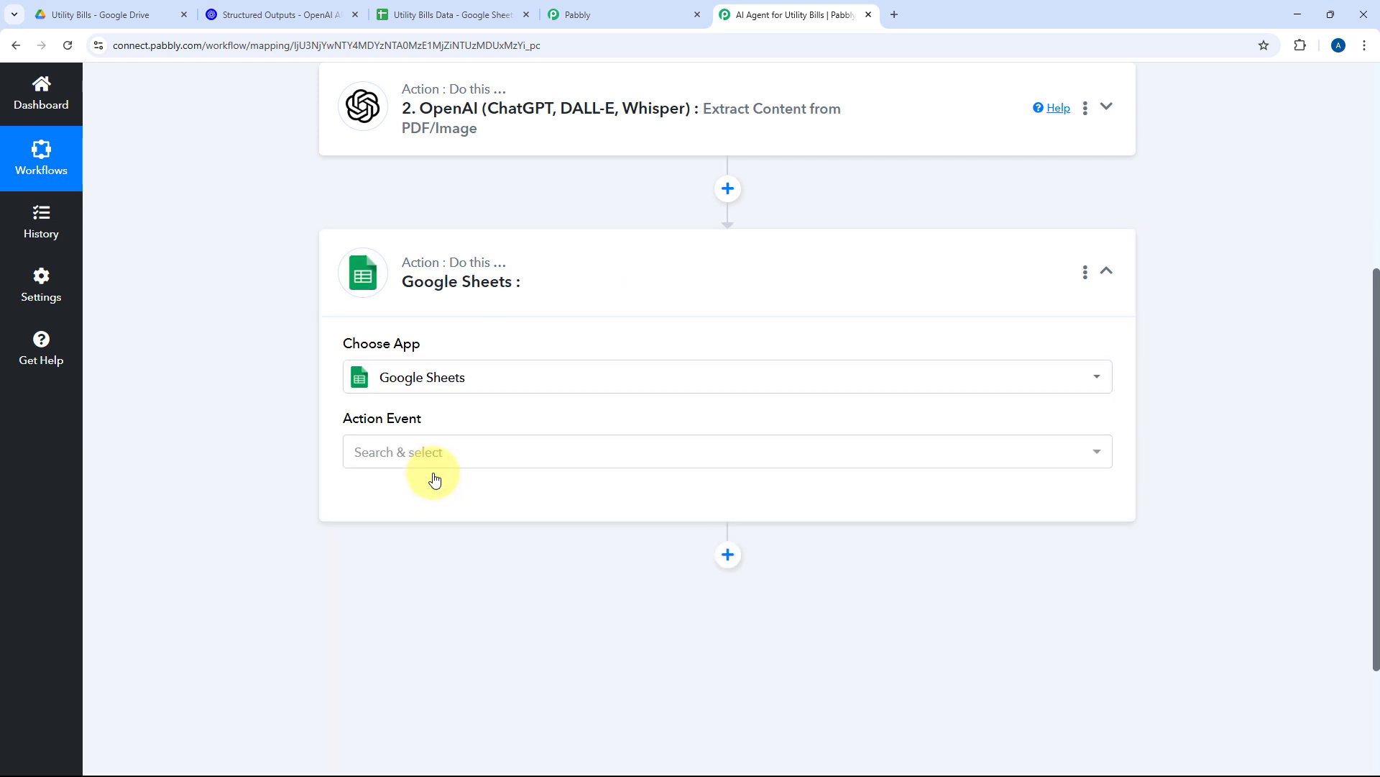
left_click(487, 455)
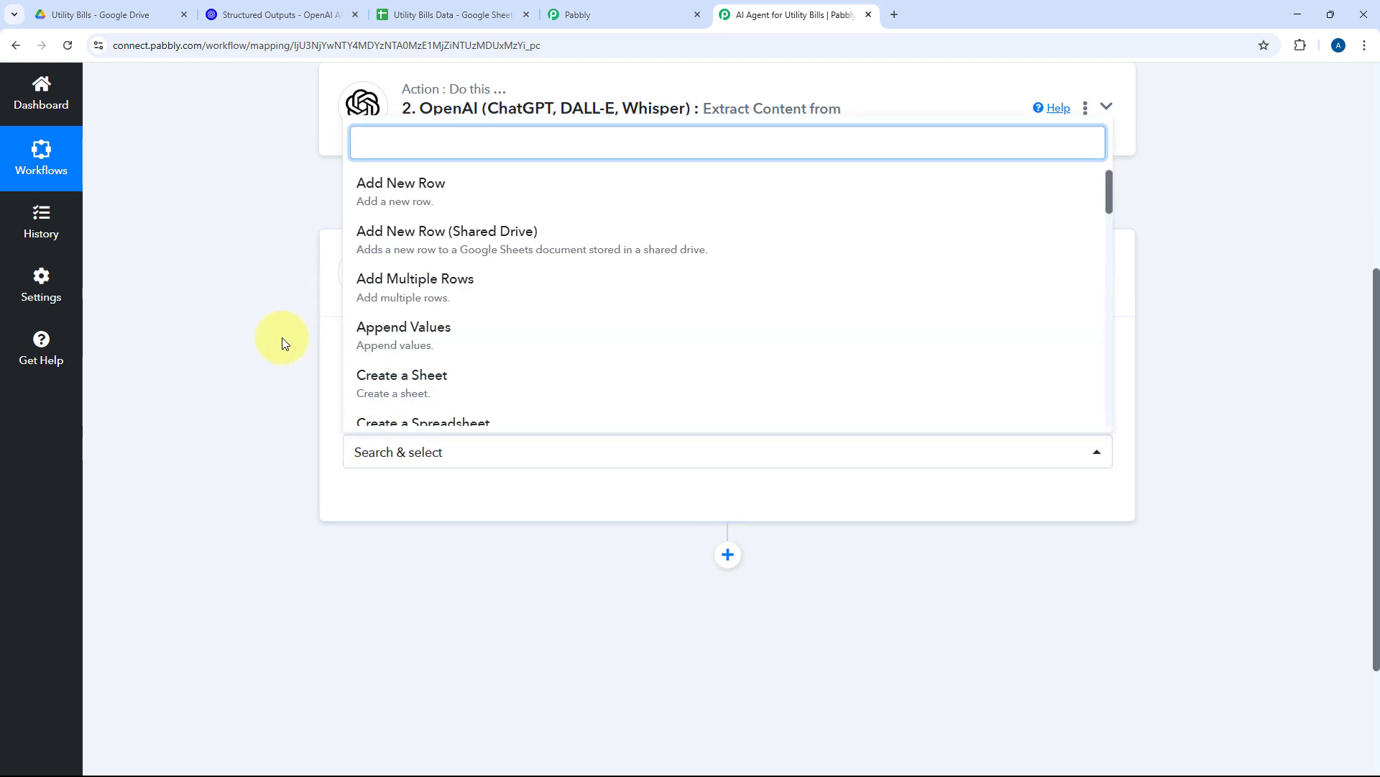
scroll(283, 453, "down", 2)
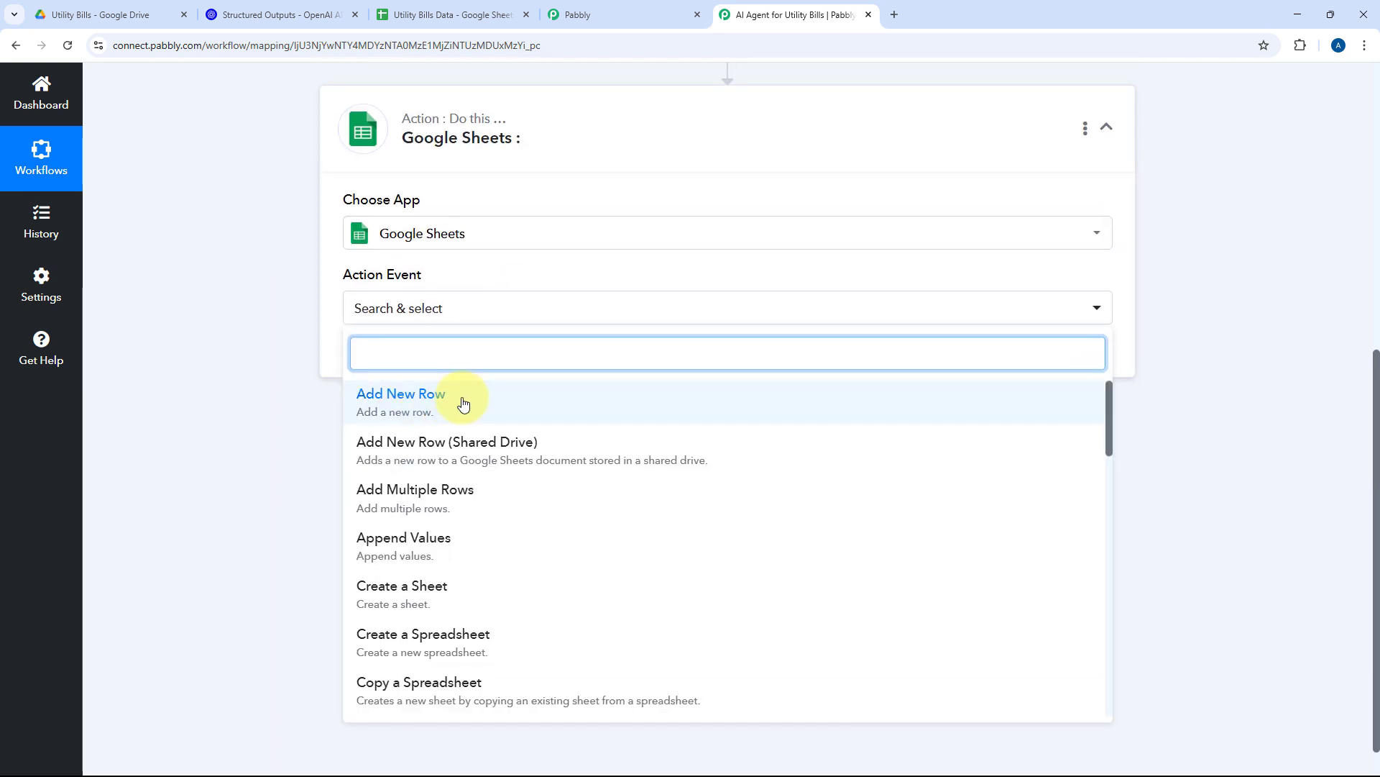
left_click(462, 400)
Connect the Google Sheets action through a new connection, signing in with the Google account and granting Pabbly Connect Sheets access
left_click(416, 357)
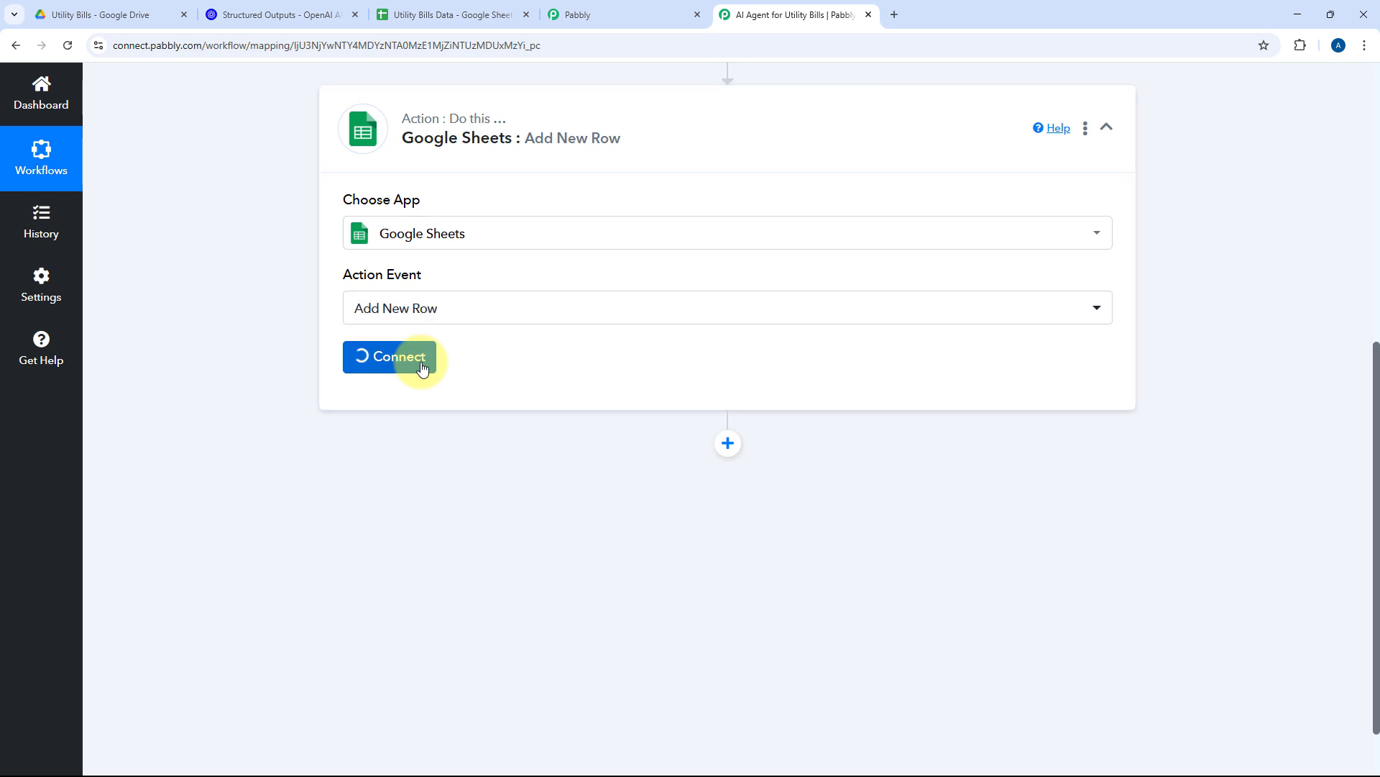
left_click(639, 240)
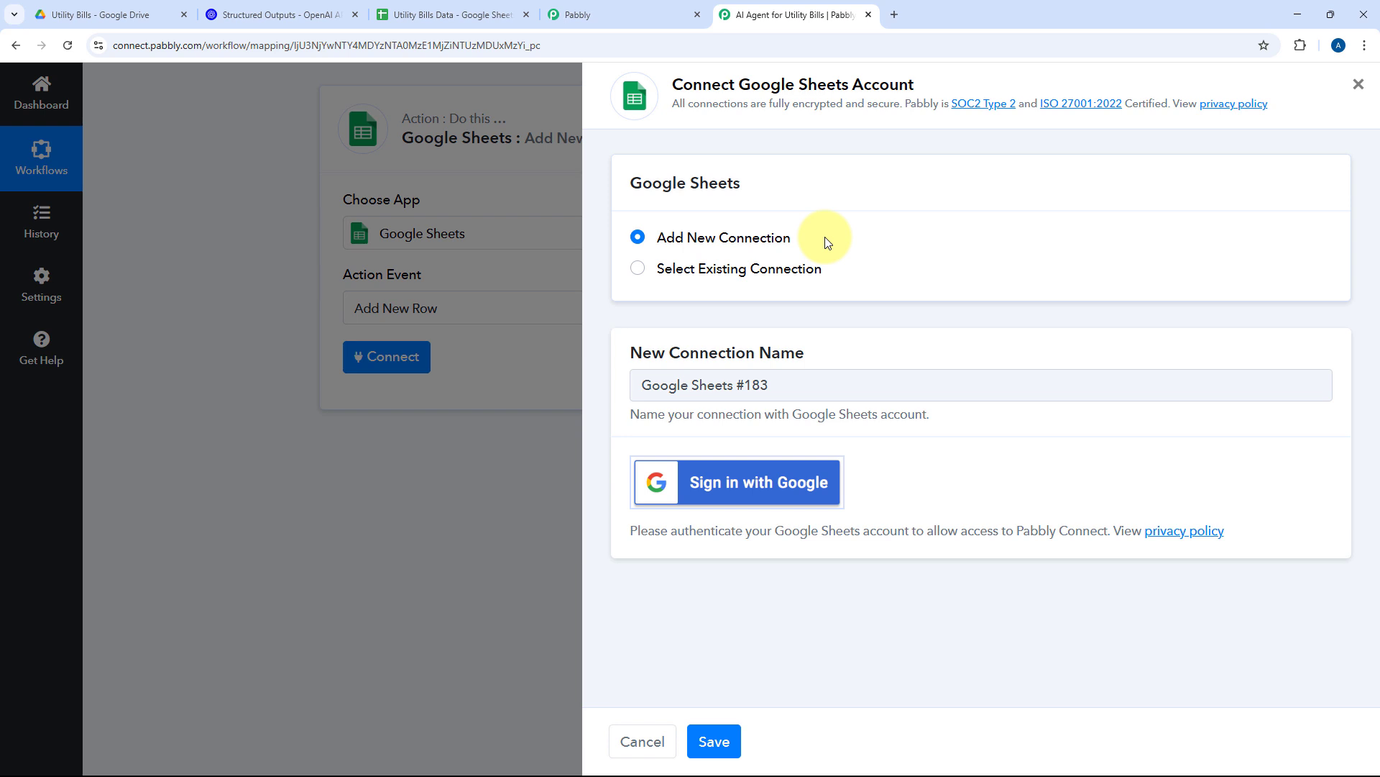
left_click(753, 478)
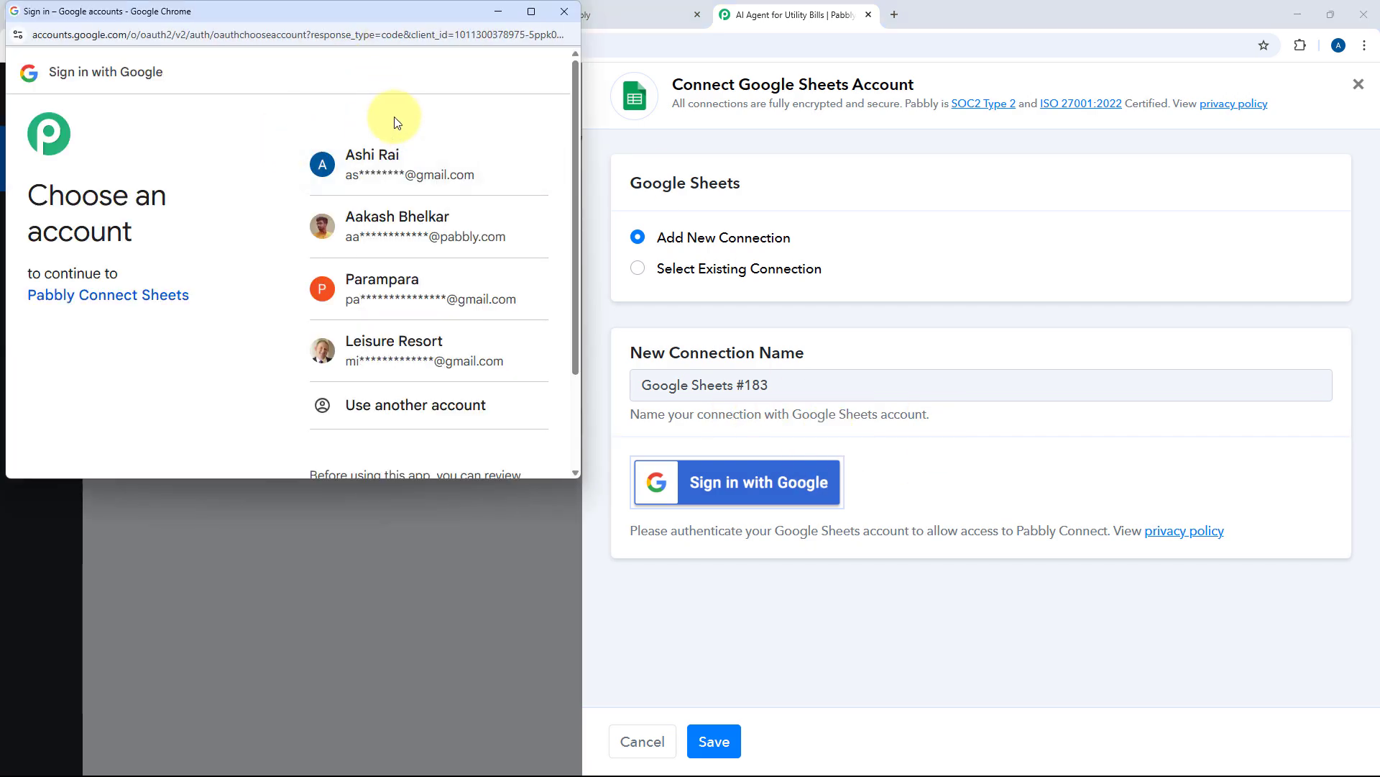
left_click(438, 156)
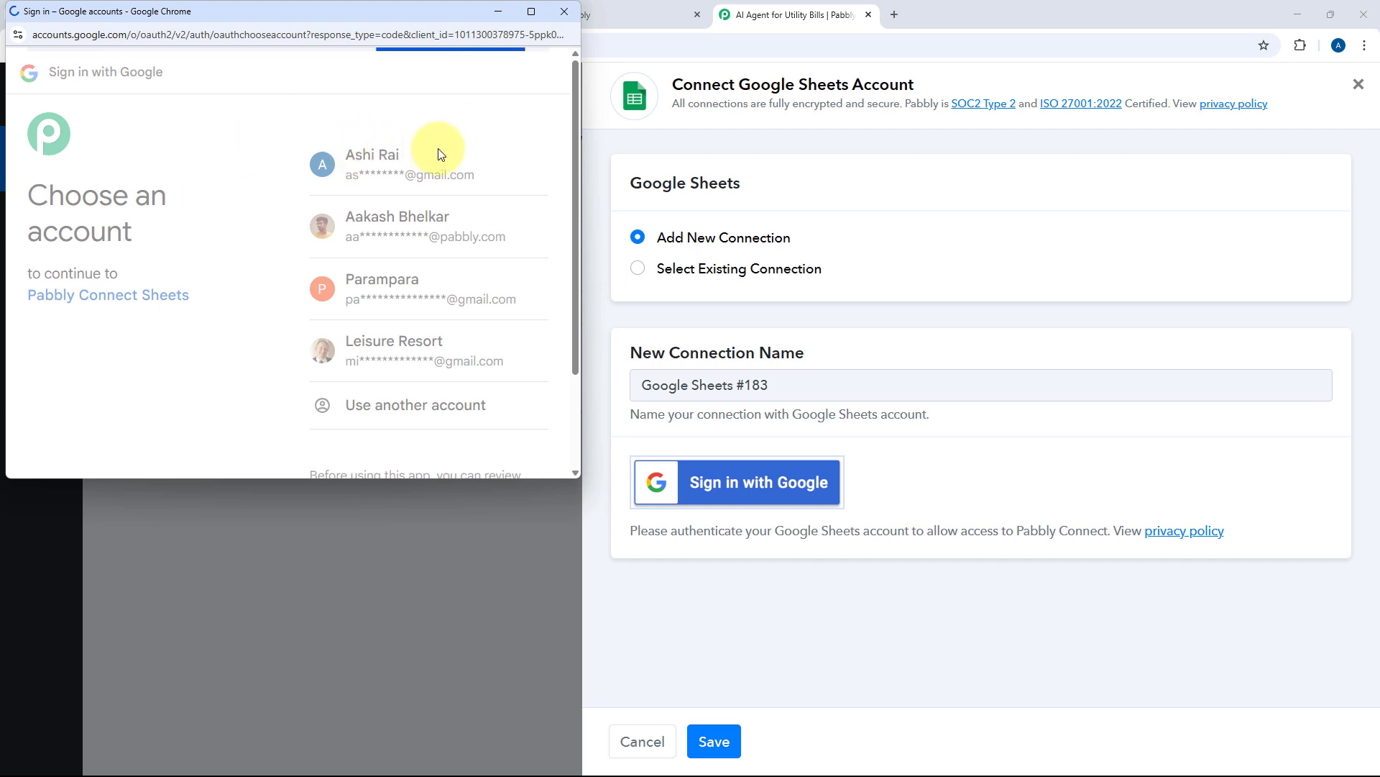
scroll(438, 149, "down", 3)
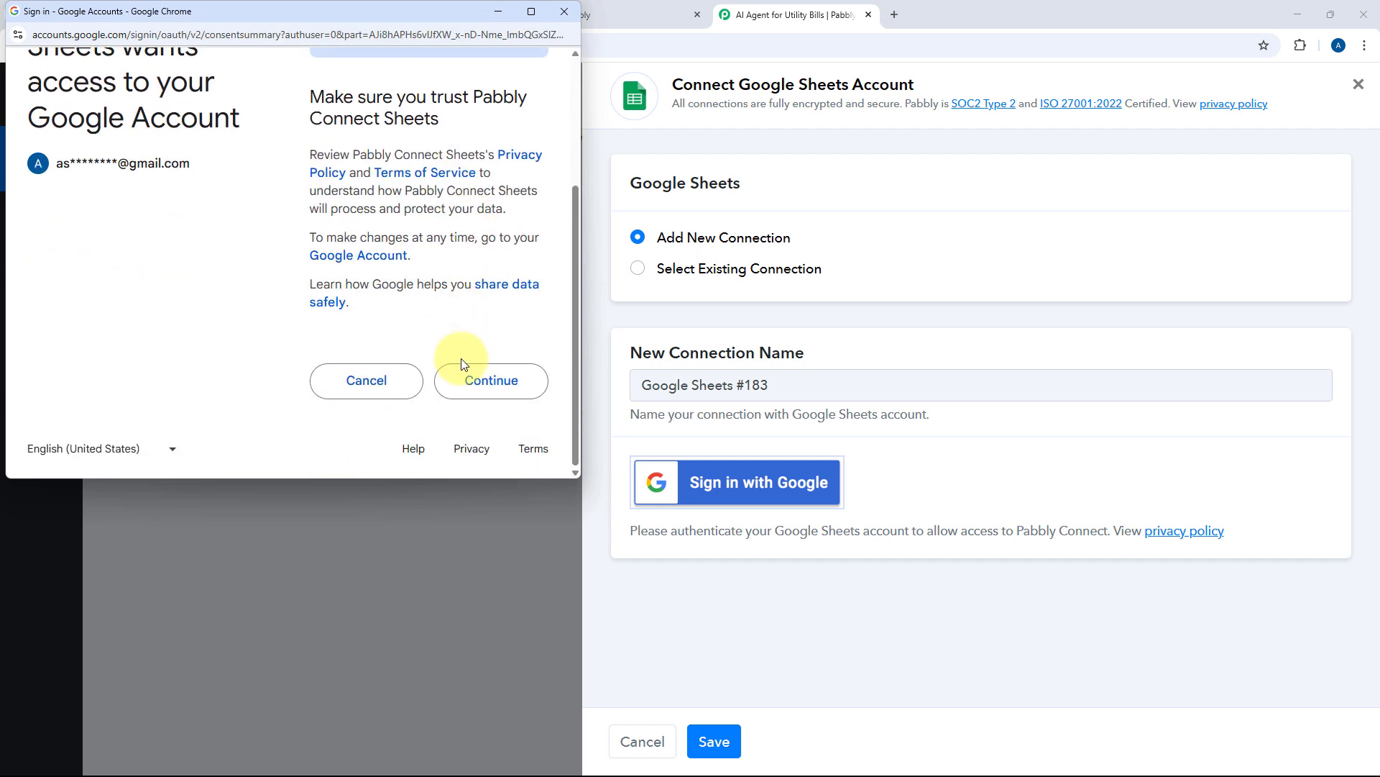
left_click(483, 397)
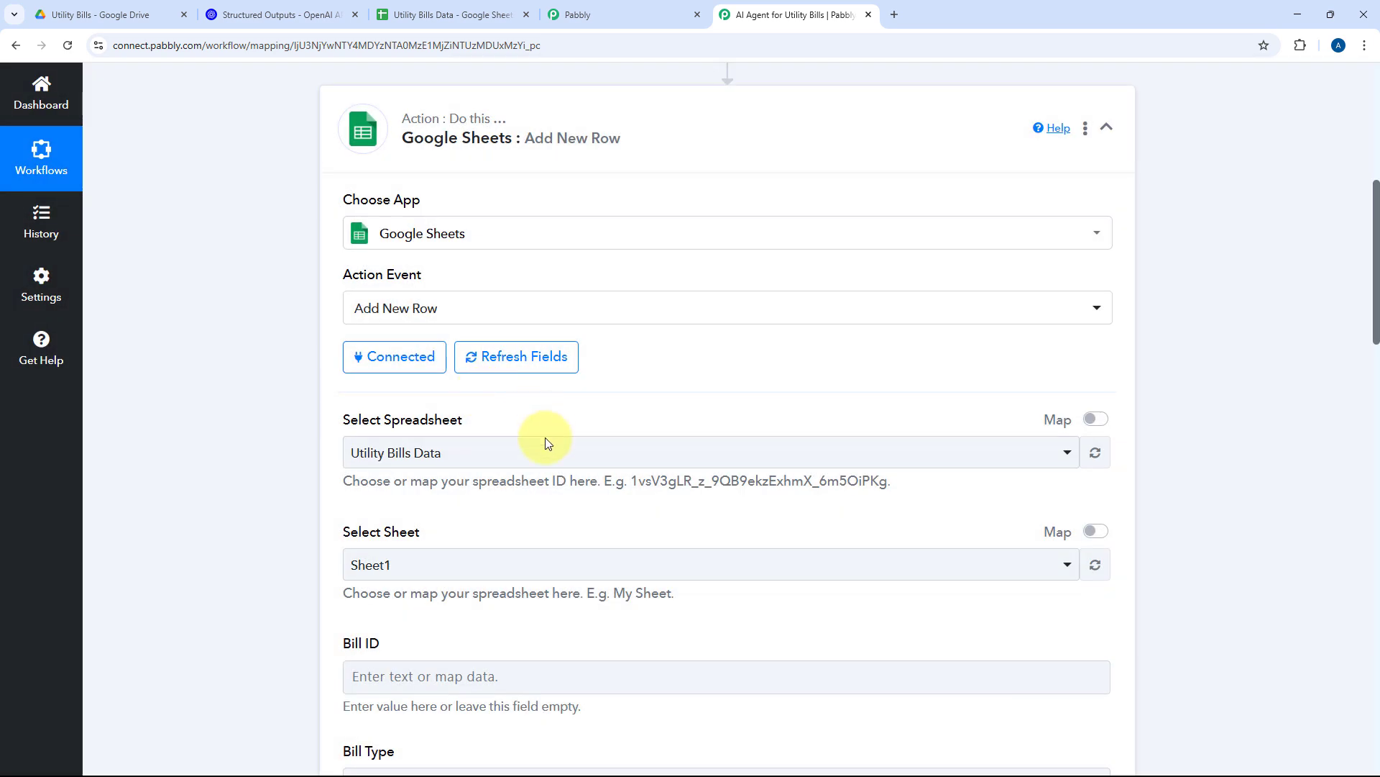
Browse the available spreadsheets, check the name in Google Sheets, and choose Utility Bills Data for the Add New Row action
left_click(507, 450)
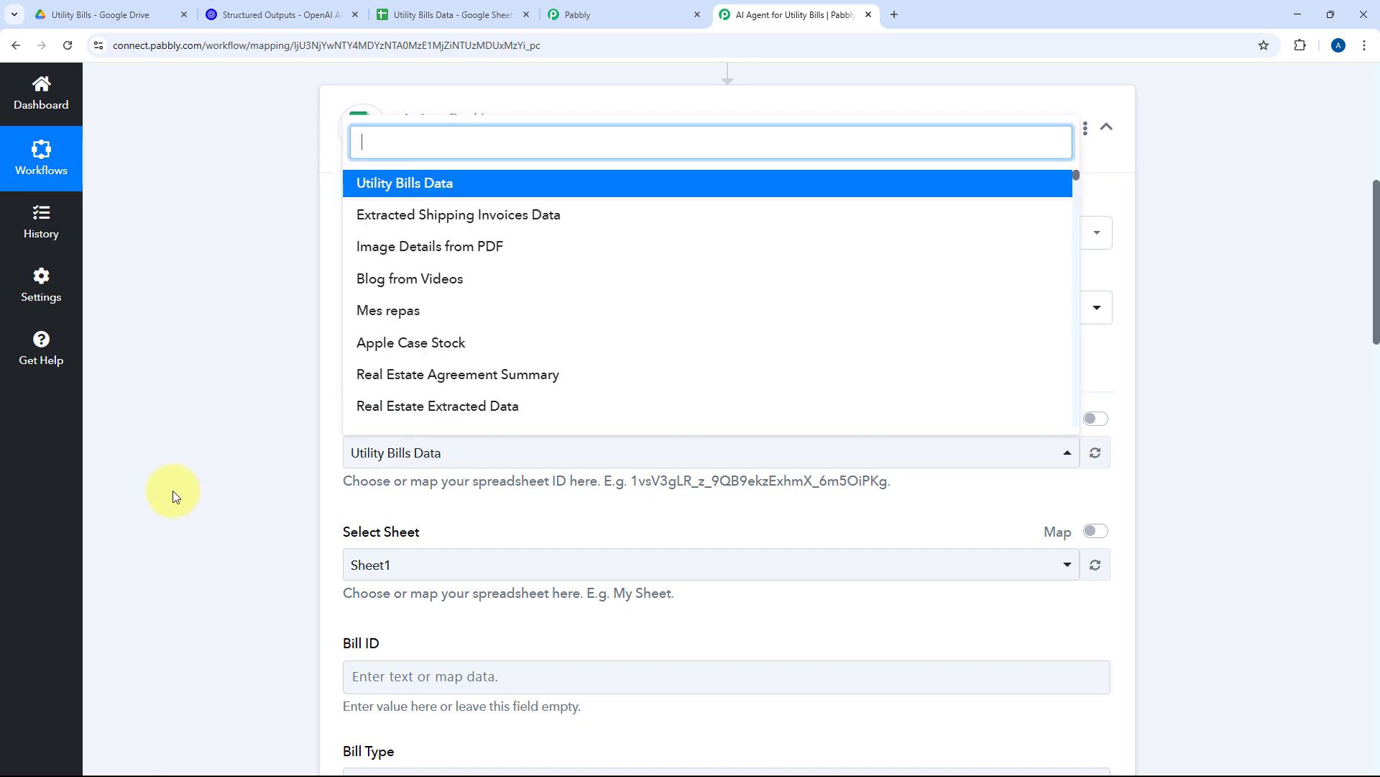
scroll(176, 493, "down", 4)
scroll(564, 342, "down", 5)
scroll(565, 342, "down", 10)
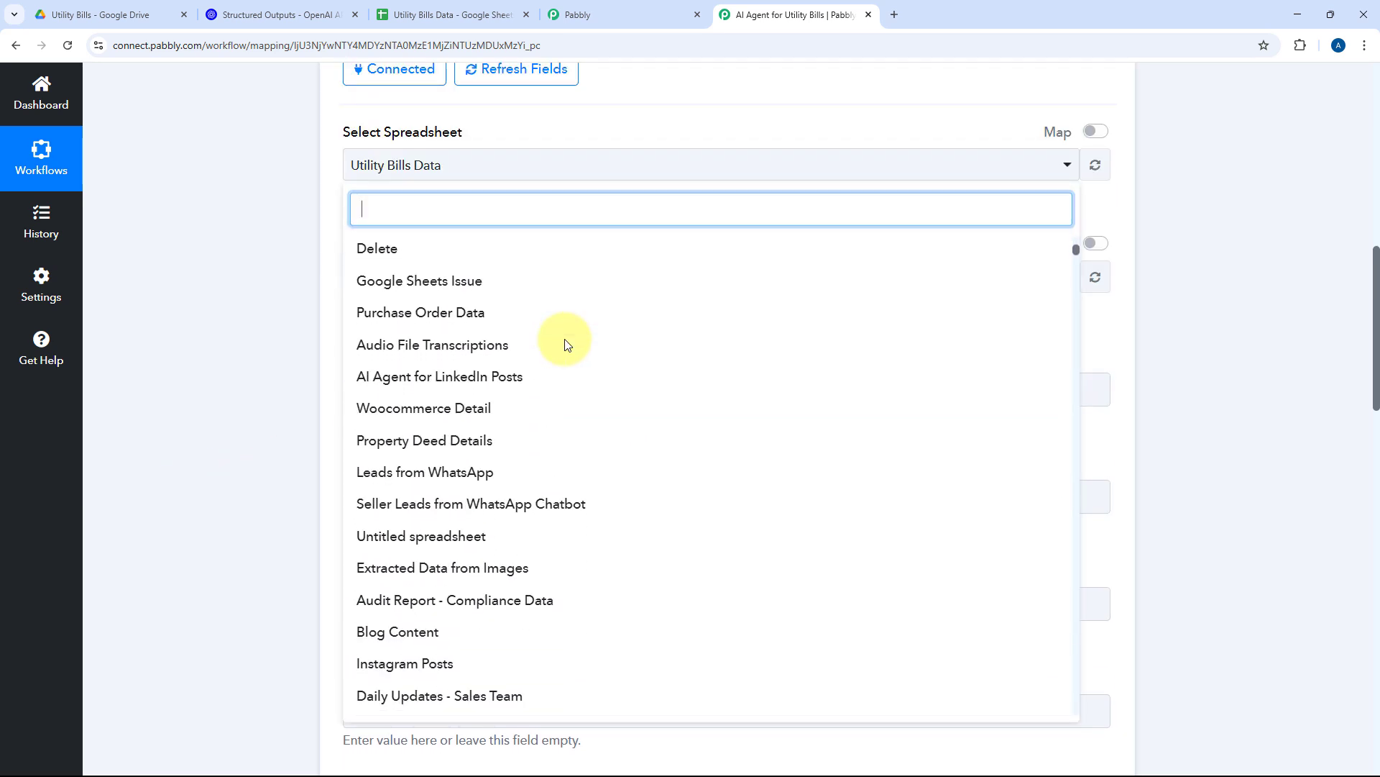
scroll(586, 381, "down", 2)
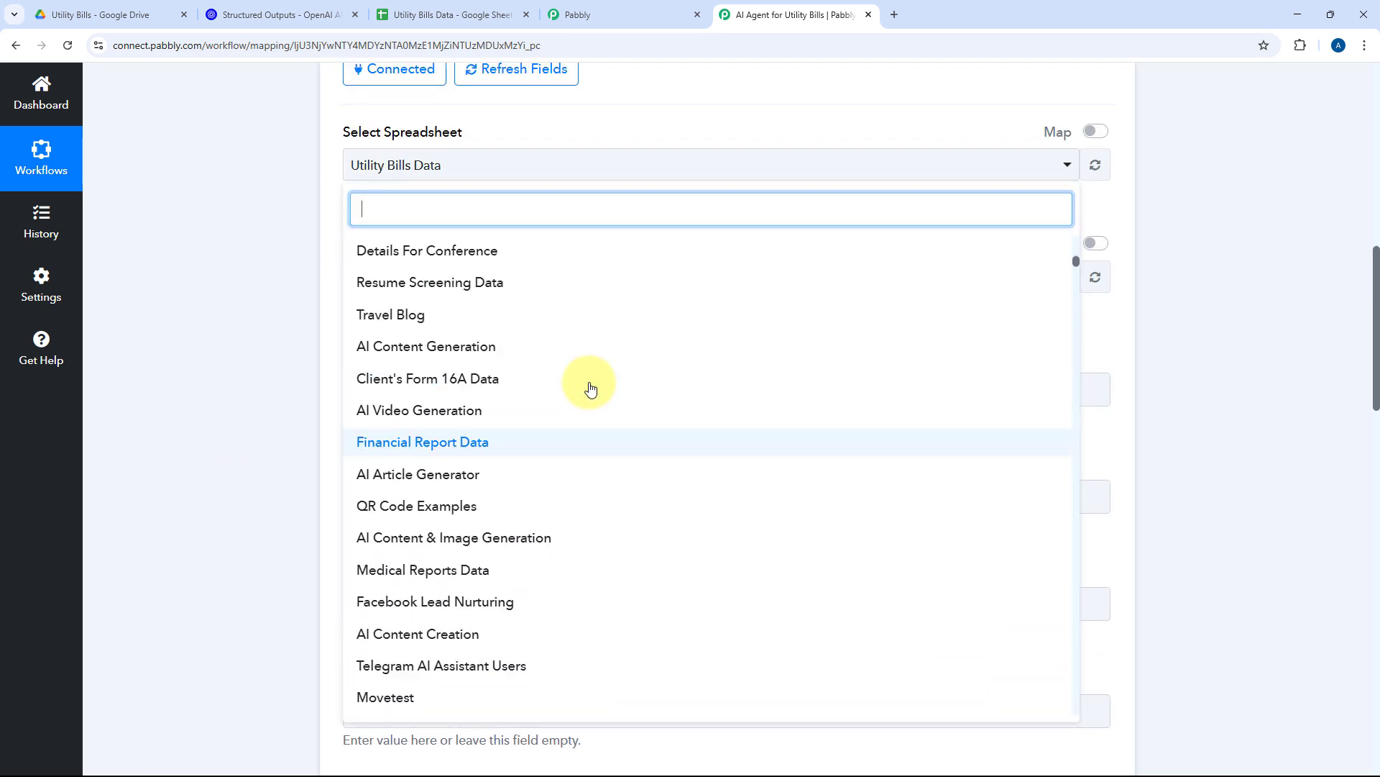
scroll(586, 385, "up", 15)
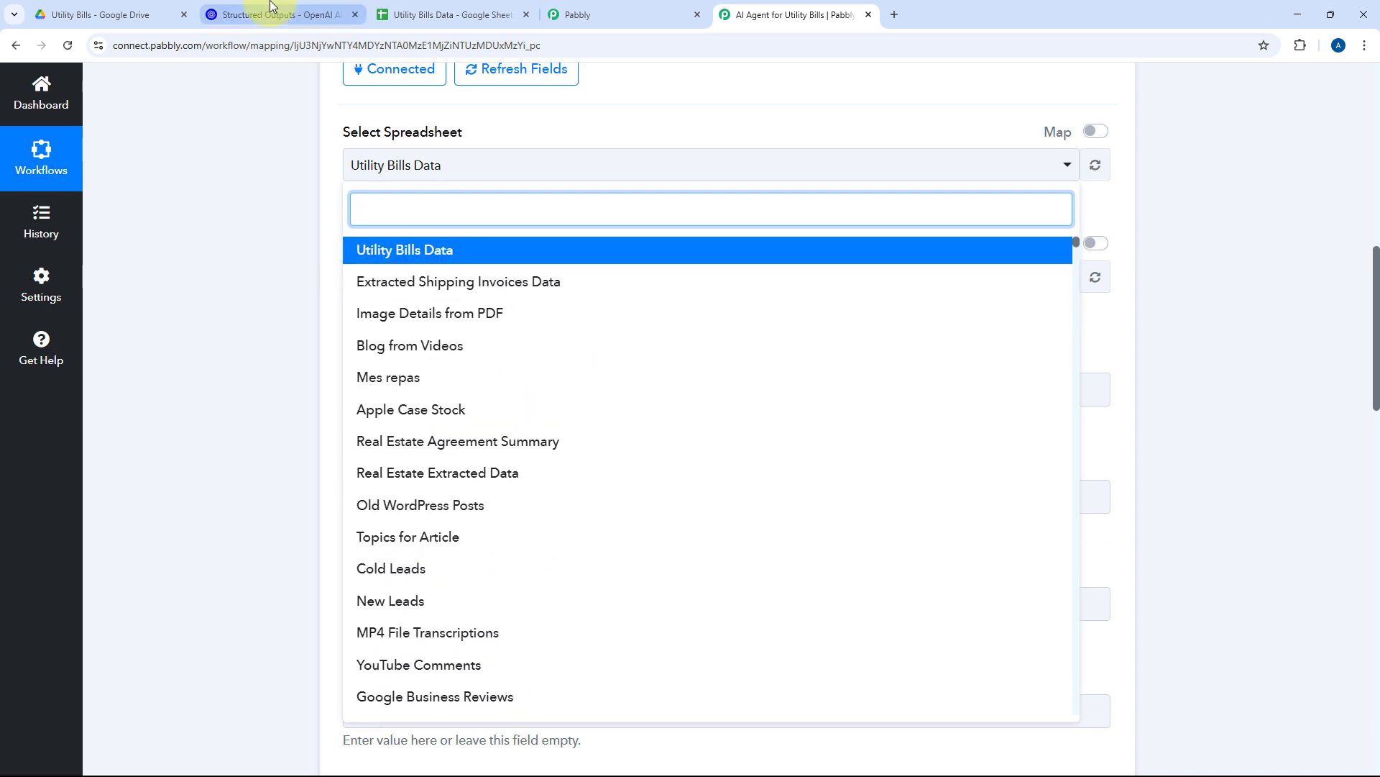
left_click(374, 16)
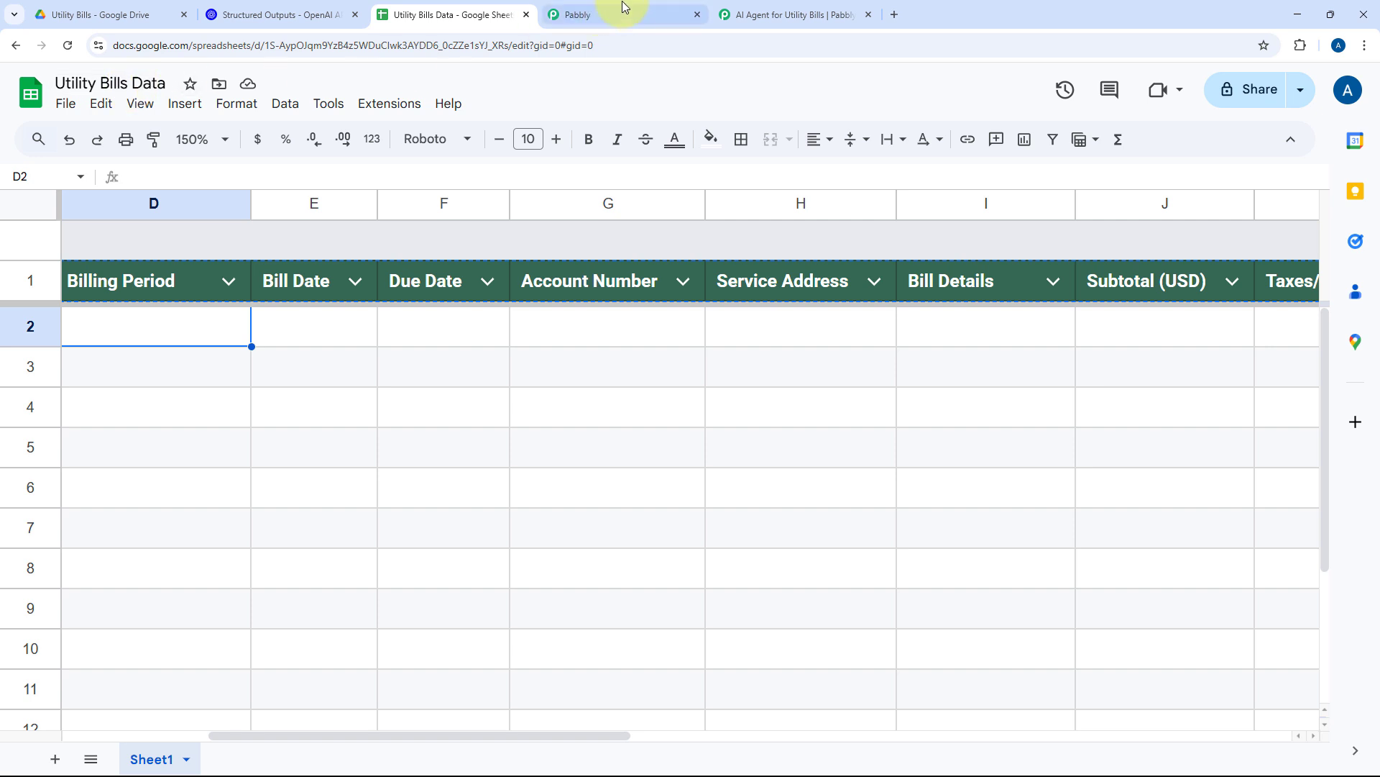
left_click(791, 15)
left_click(425, 252)
left_click(410, 218)
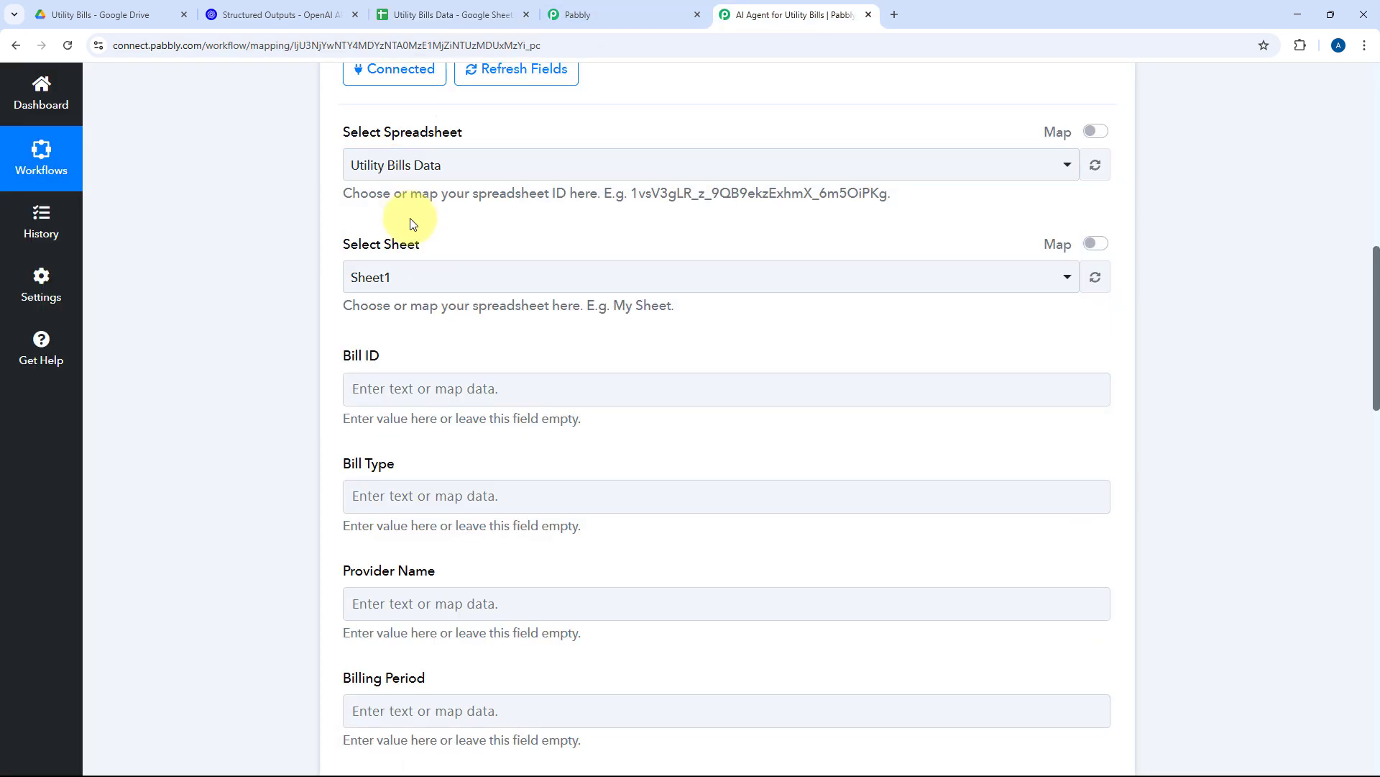
Check the sheet name in Google Sheets and choose Sheet1 as the target sheet in Pabbly Connect
left_click(450, 15)
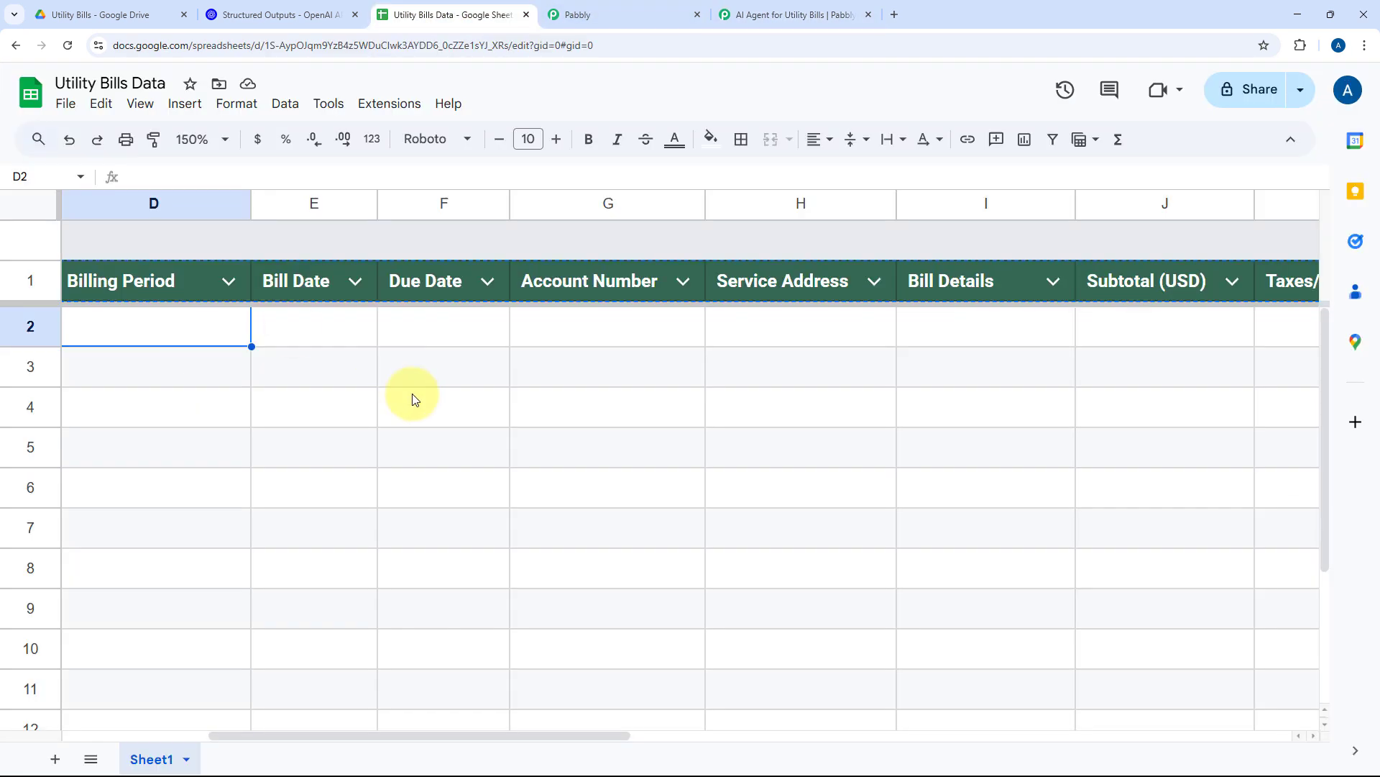
left_click(717, 13)
left_click(403, 274)
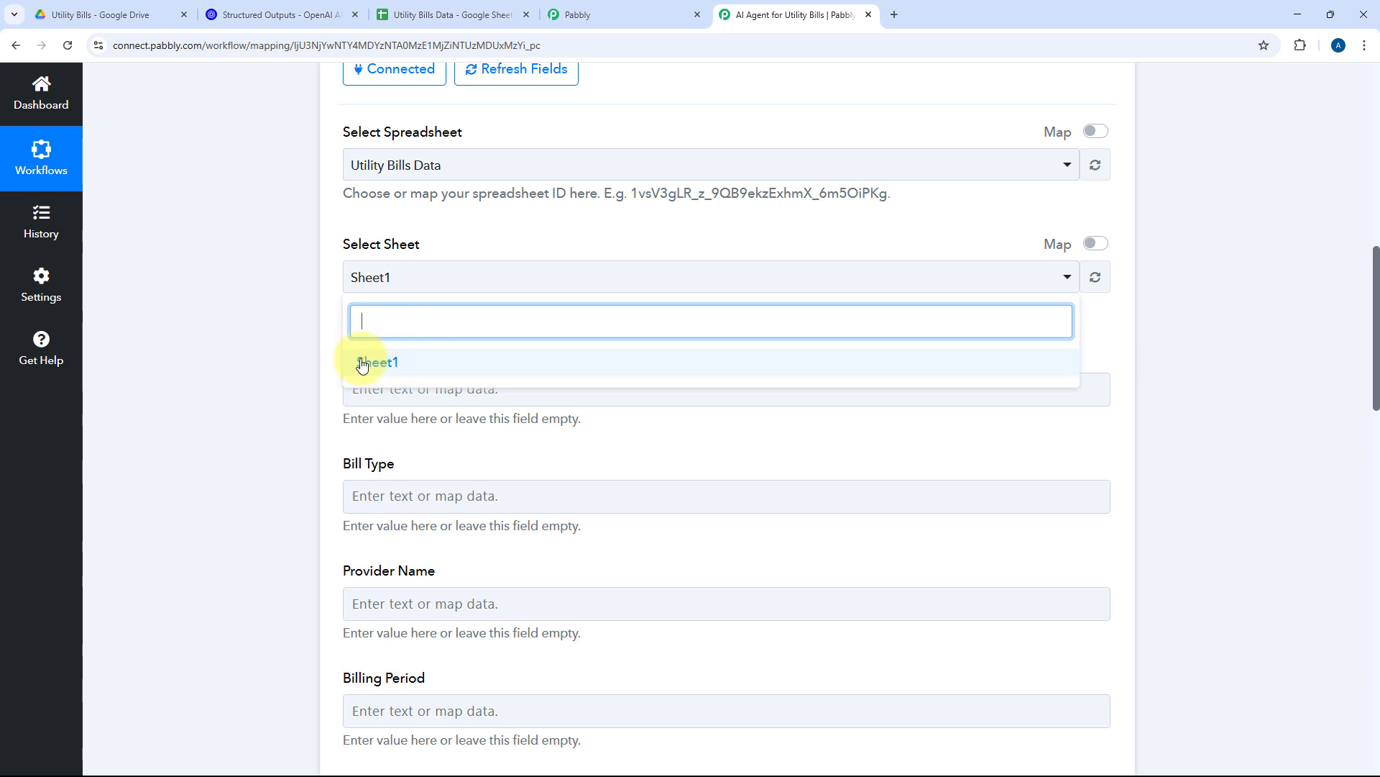
left_click(430, 362)
scroll(438, 298, "down", 1)
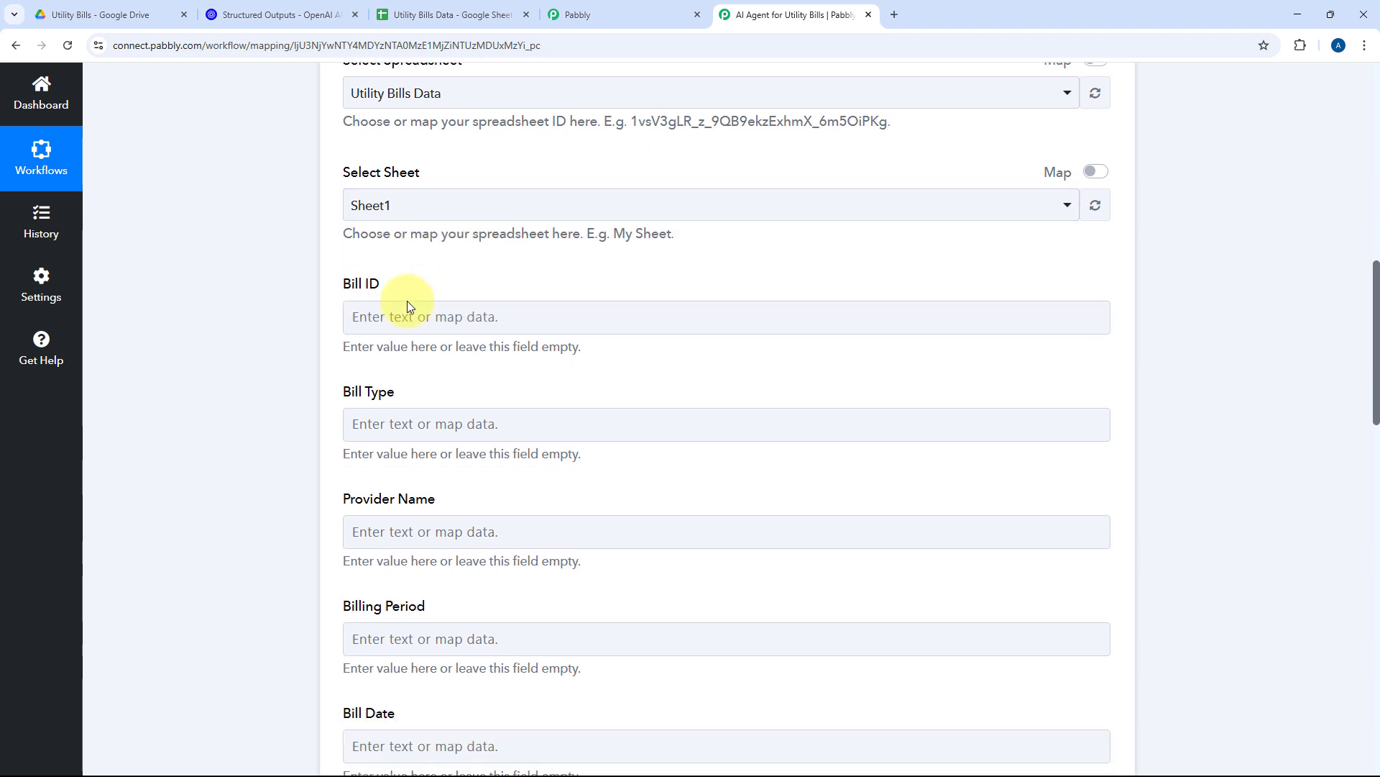
Compare the column headers in the Google Sheets file with the mapping fields of the Add New Row action in Pabbly Connect
left_click(453, 14)
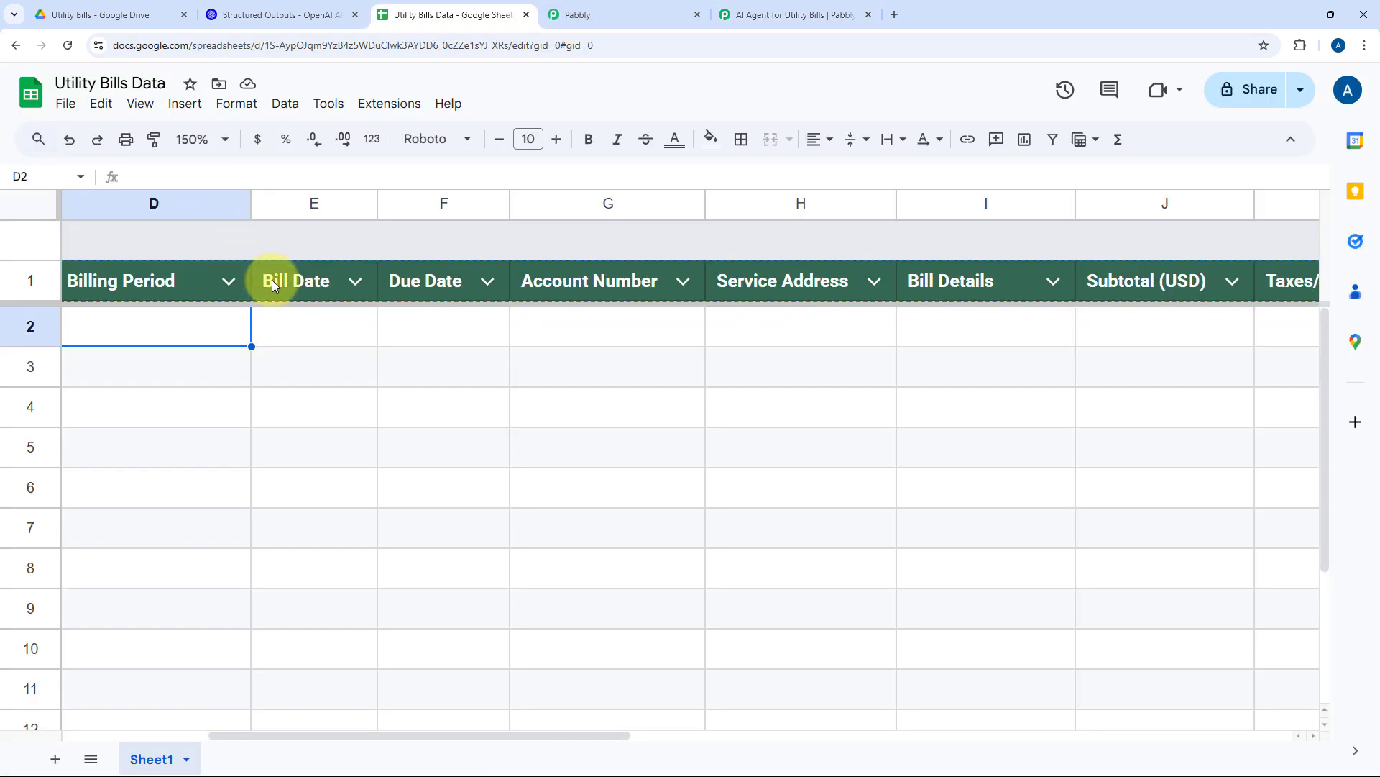
scroll(264, 324, "left", 5)
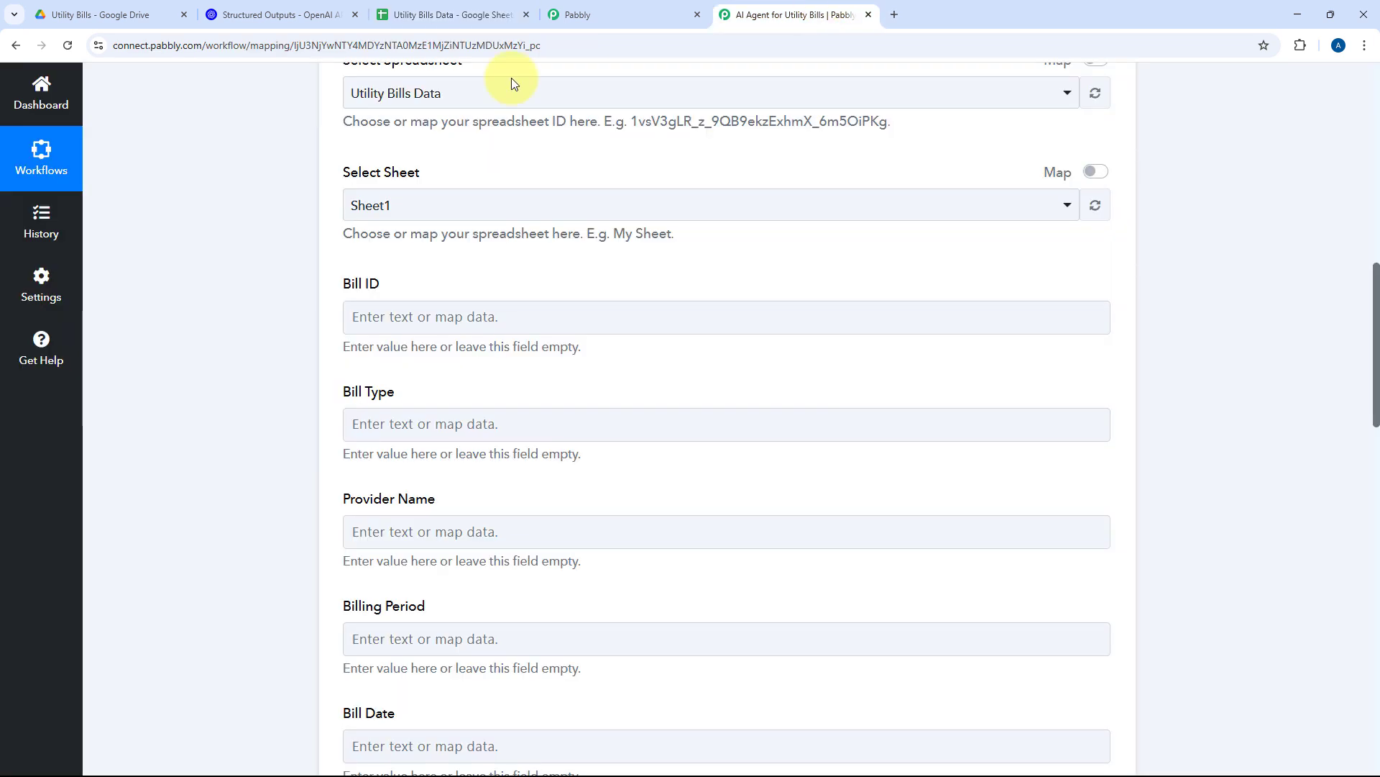
left_click(826, 13)
scroll(374, 324, "down", 2)
scroll(391, 345, "up", 2)
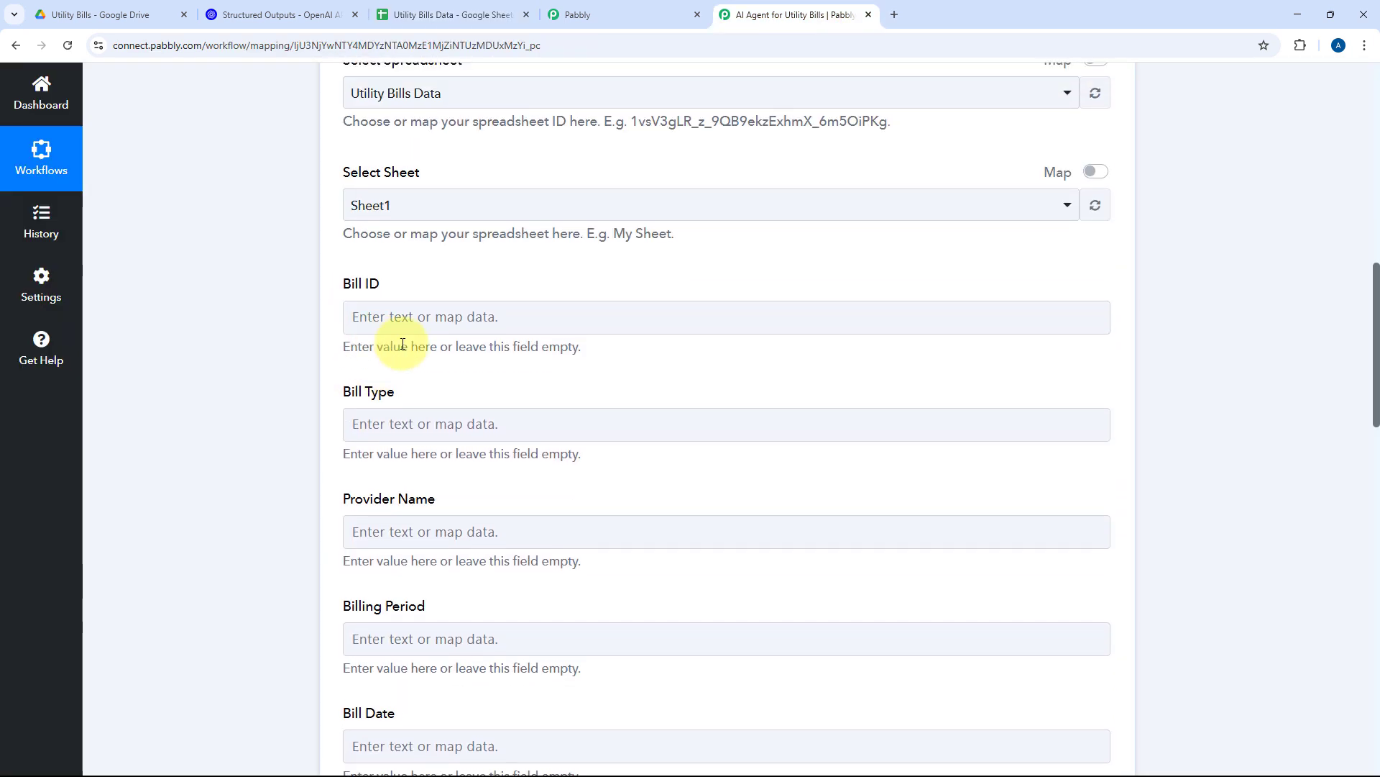
scroll(595, 300, "up", 8)
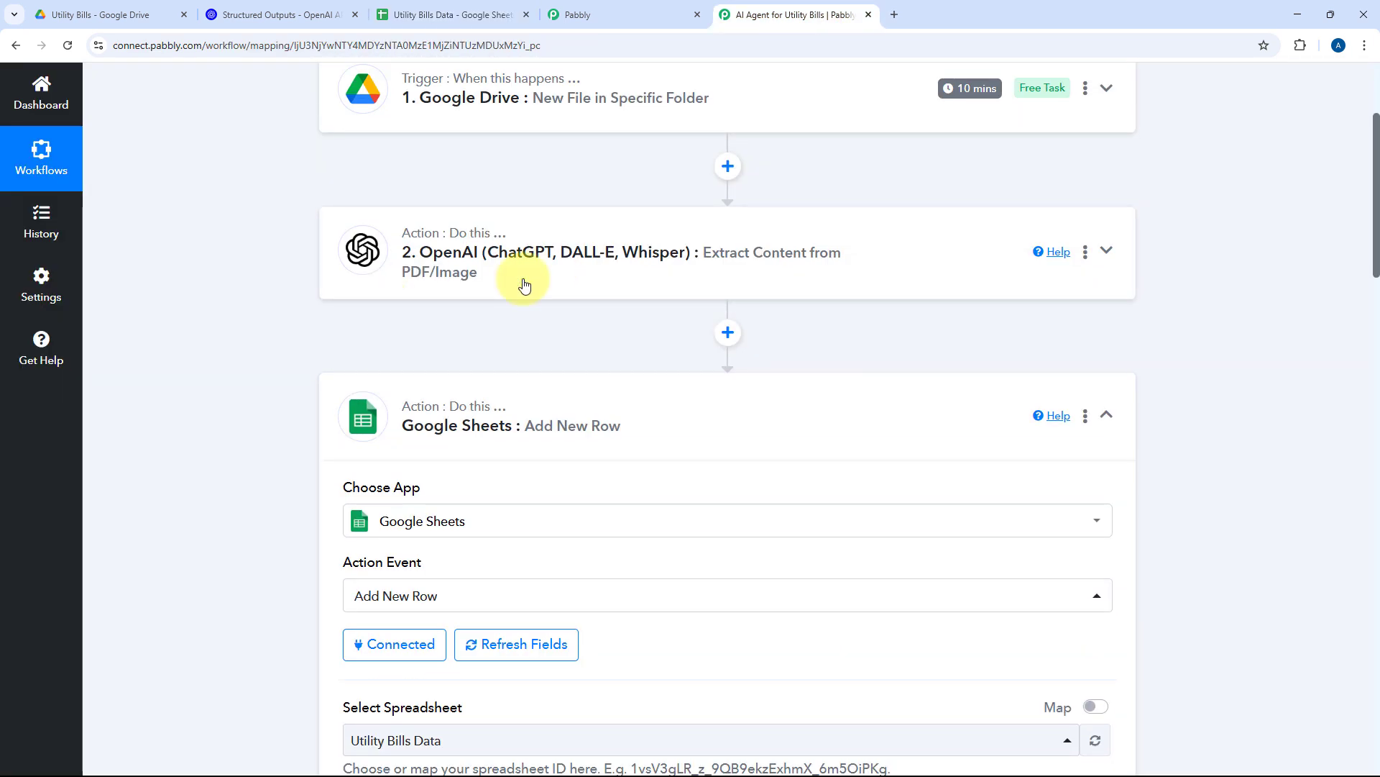
scroll(268, 317, "down", 10)
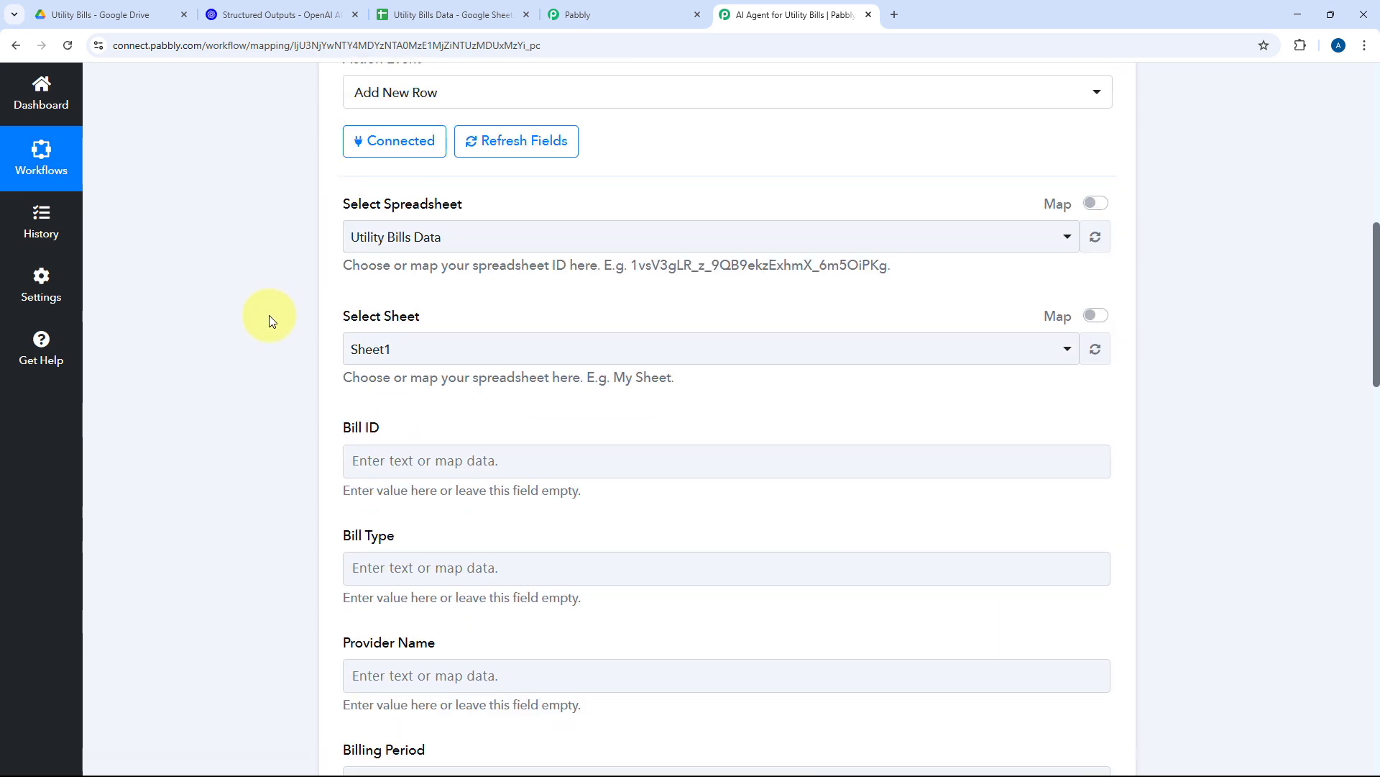
Map the Bill ID and Bill Type fields to the matching values from the OpenAI step
left_click(416, 246)
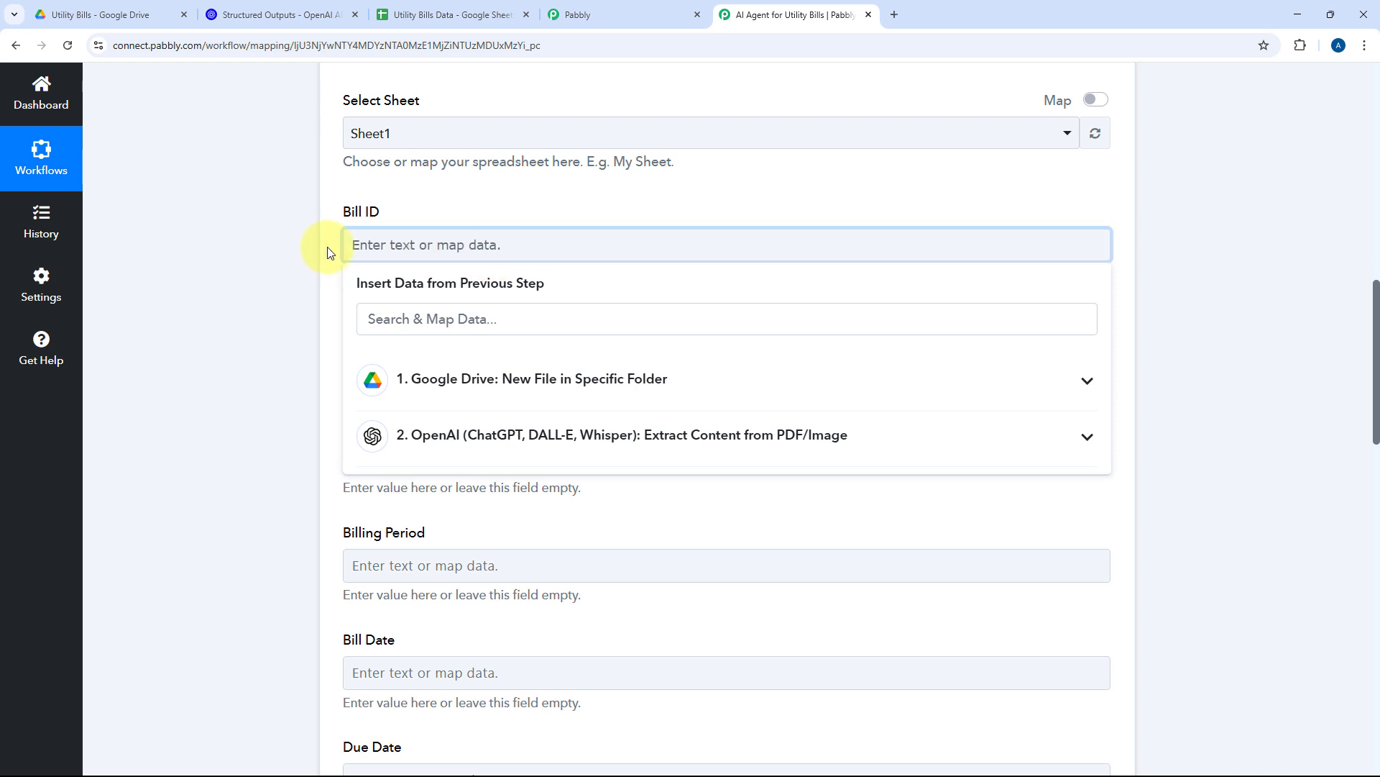
left_click(496, 435)
scroll(416, 401, "down", 2)
left_click(493, 353)
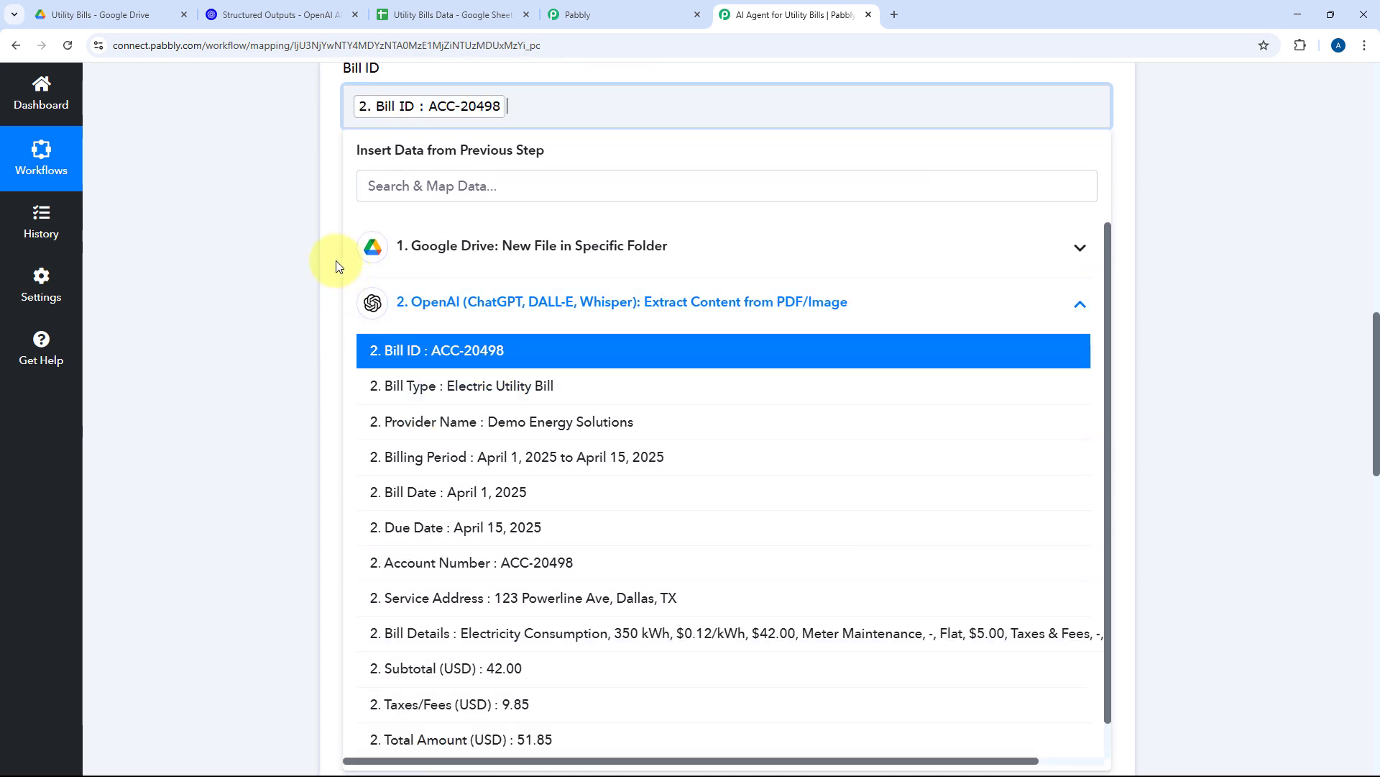
left_click(335, 267)
left_click(364, 220)
left_click(362, 404)
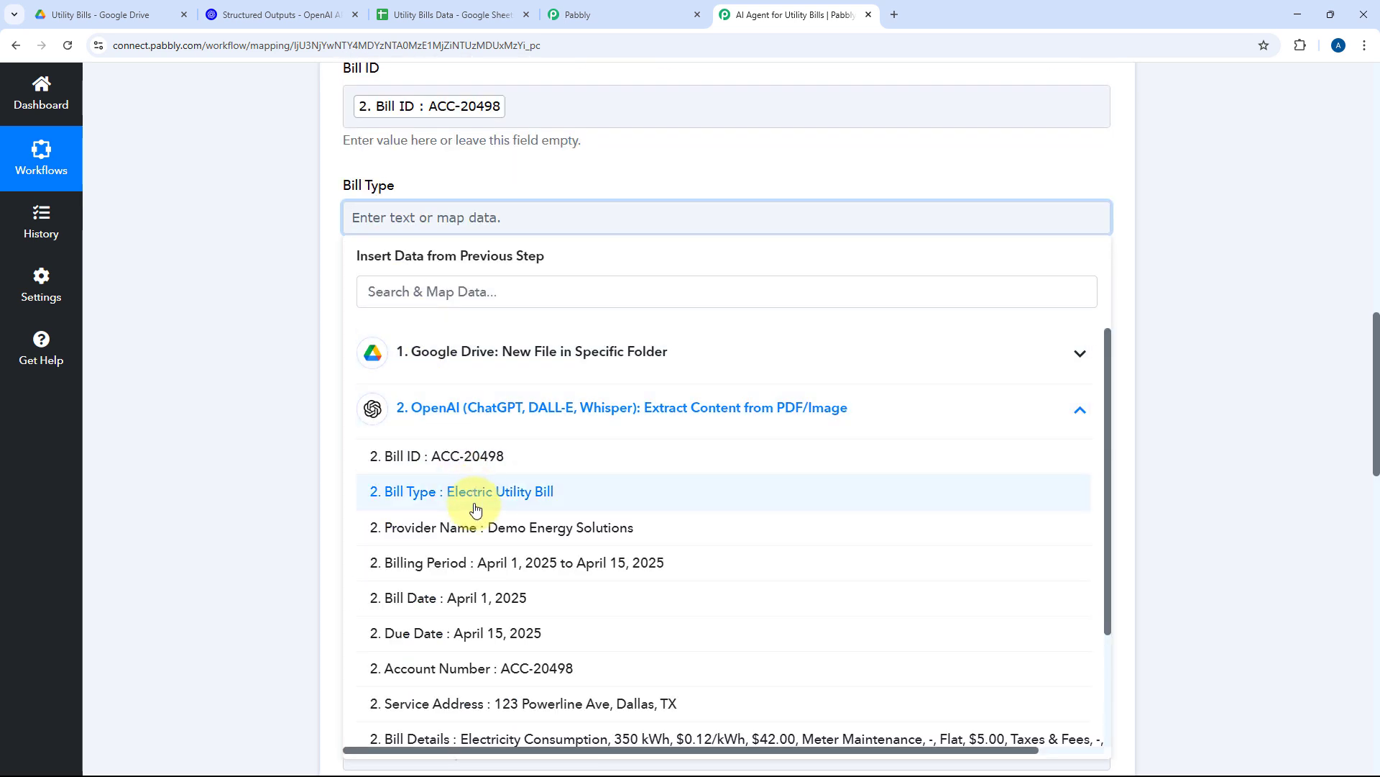
left_click(475, 504)
left_click(271, 338)
Map the Provider Name field to the OpenAI step's Provider Name value
left_click(431, 333)
scroll(424, 359, "down", 2)
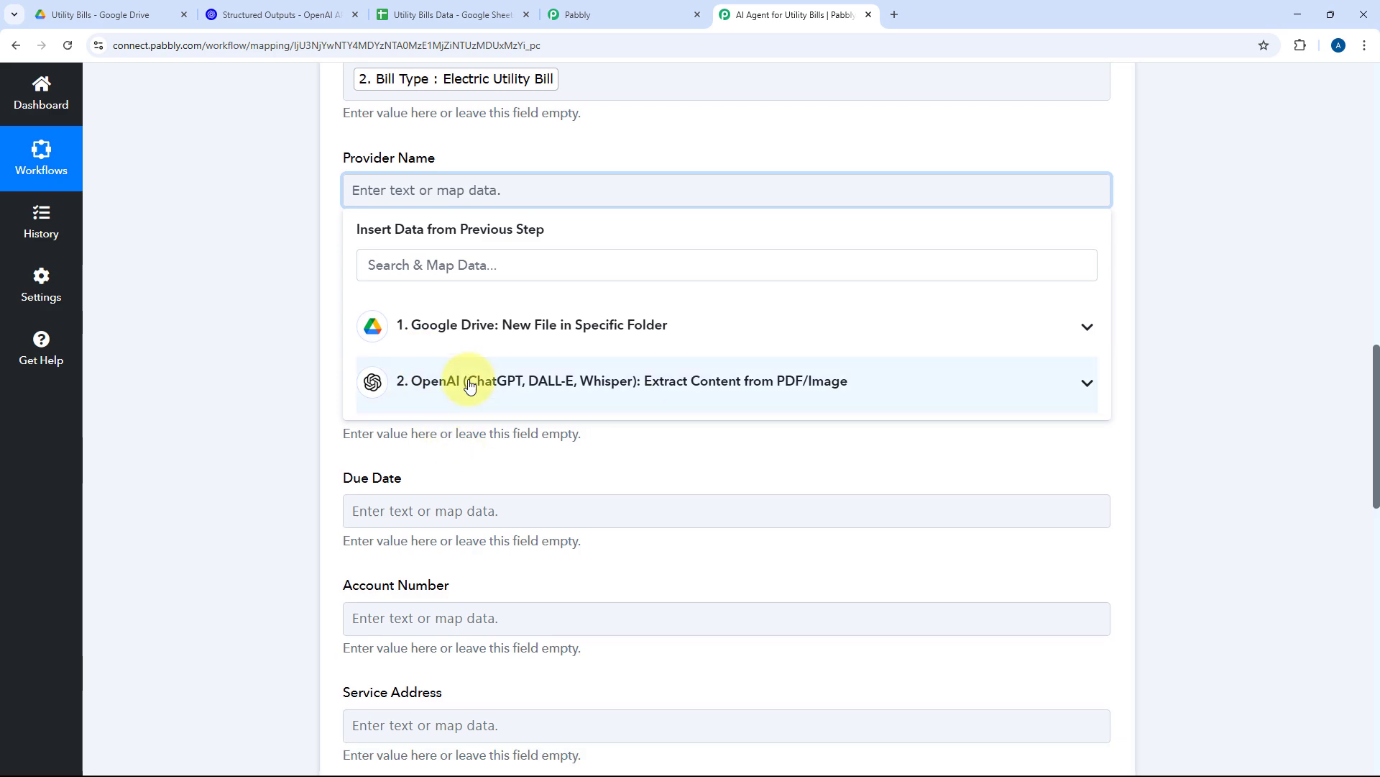
left_click(469, 383)
left_click(474, 503)
left_click(262, 400)
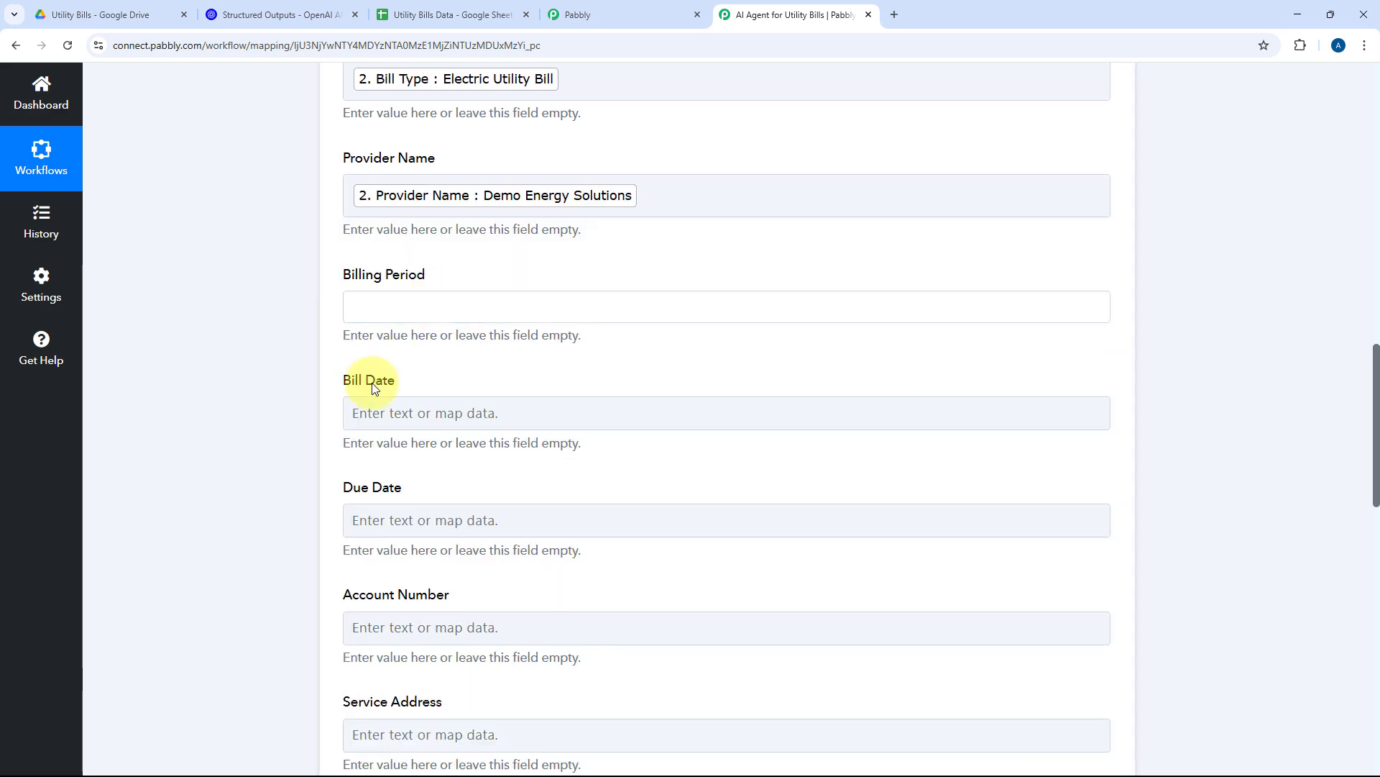
Map every remaining field of the Add New Row action, from Billing Period through Notes, to the OpenAI step's matching values
left_click(430, 307)
scroll(489, 360, "down", 1)
left_click(519, 426)
left_click(520, 578)
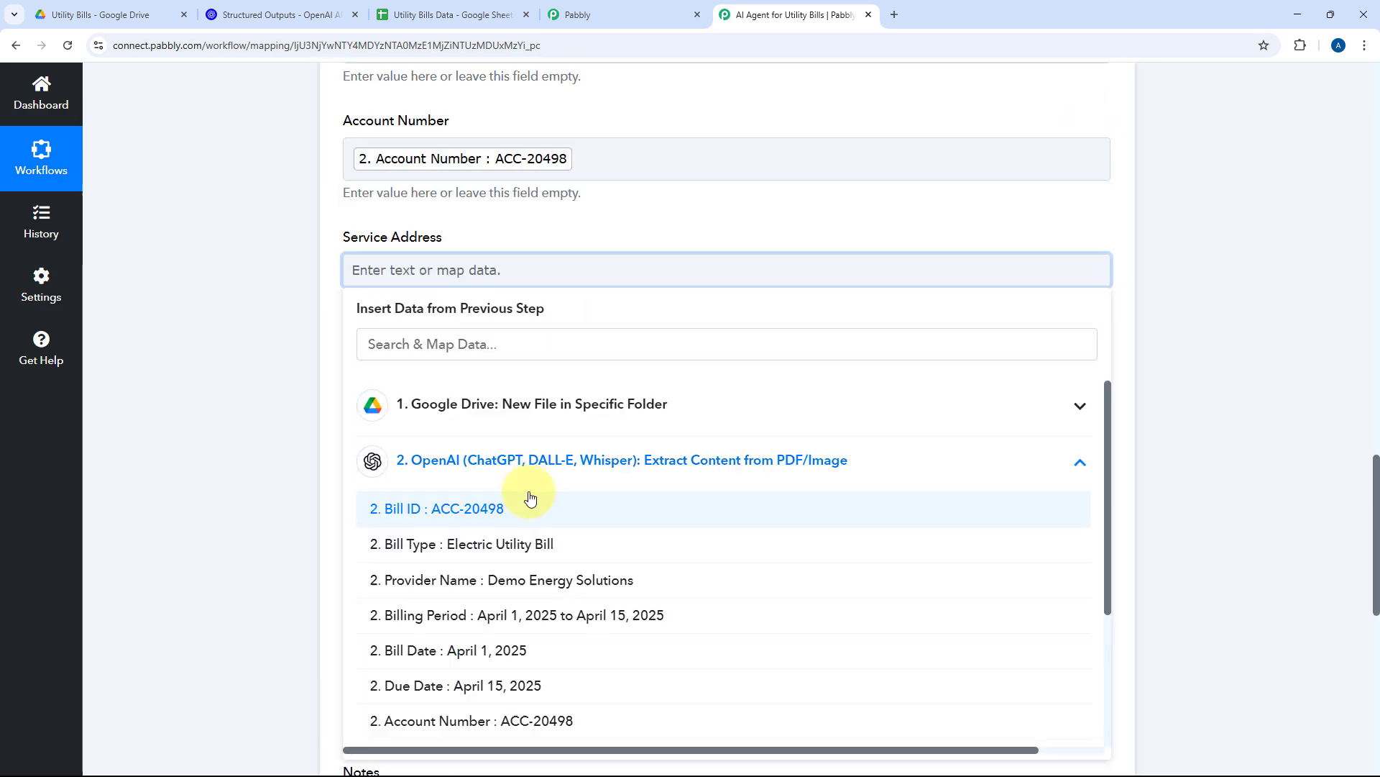
left_click(462, 752)
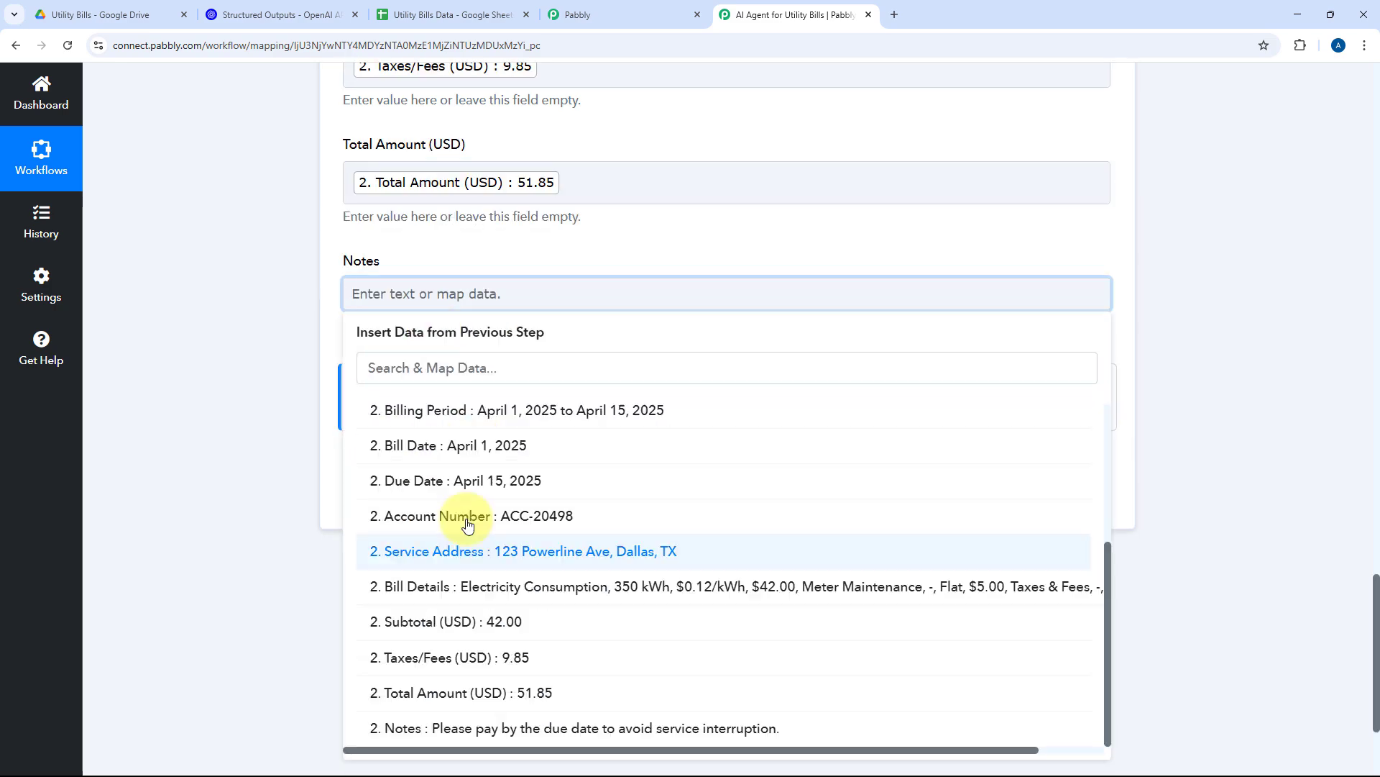
left_click(460, 745)
left_click(237, 430)
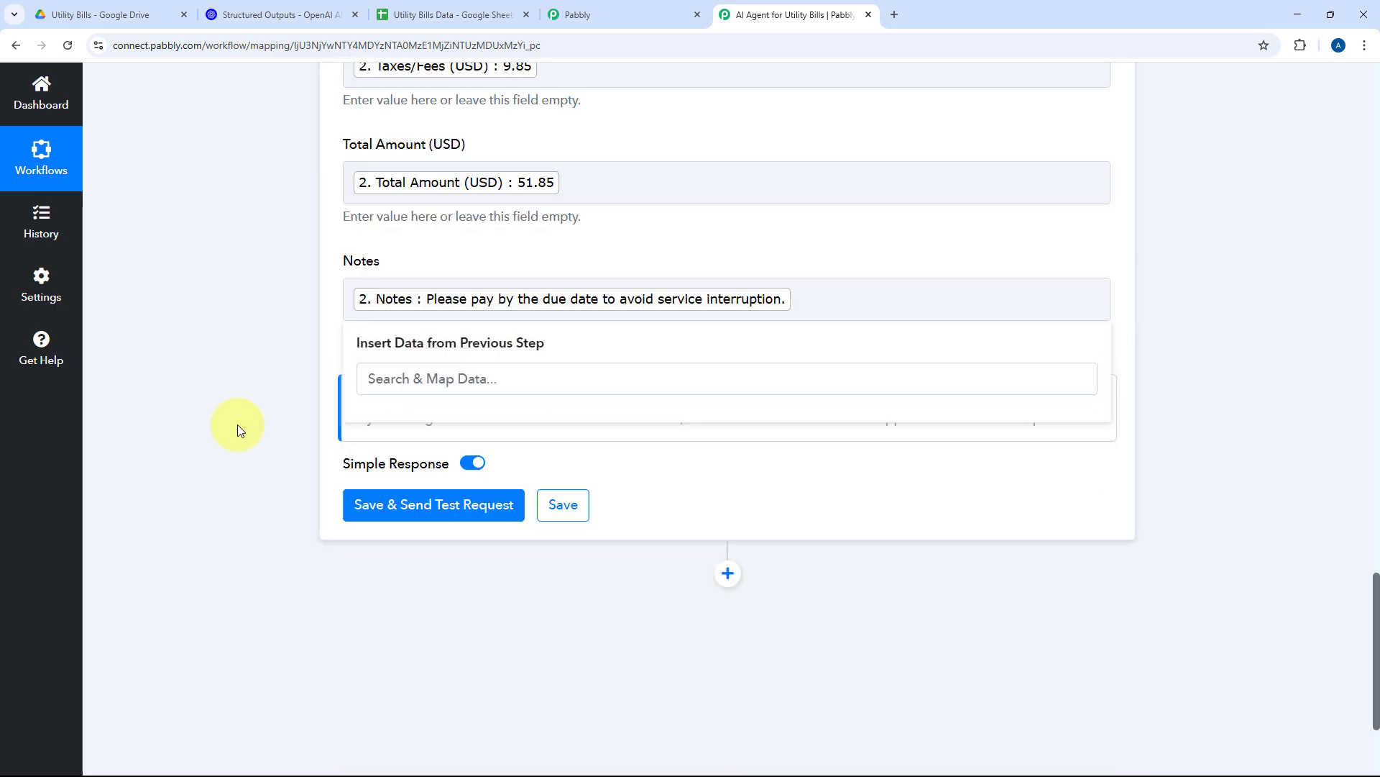
Save the Add New Row action with a test request and check its response against the mapped fields
scroll(283, 321, "up", 14)
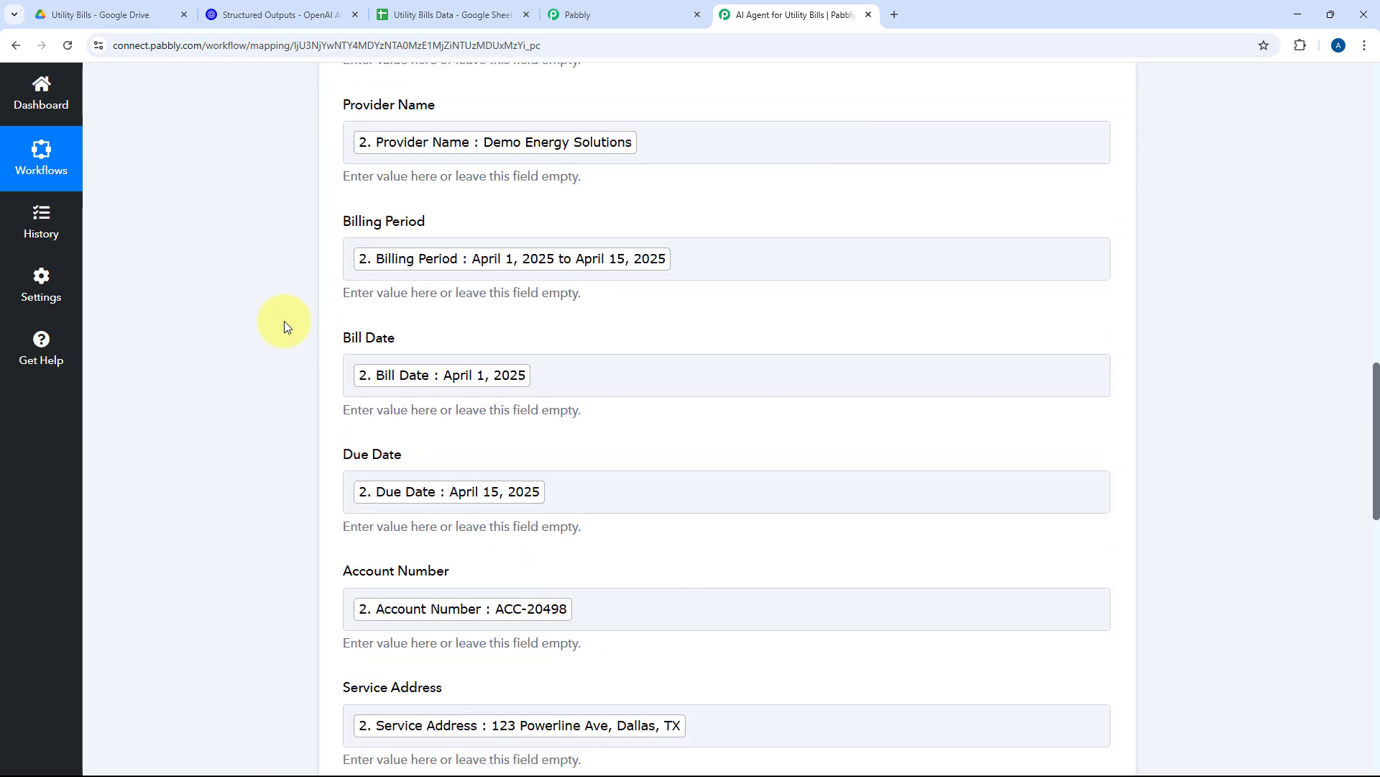
scroll(360, 230, "down", 10)
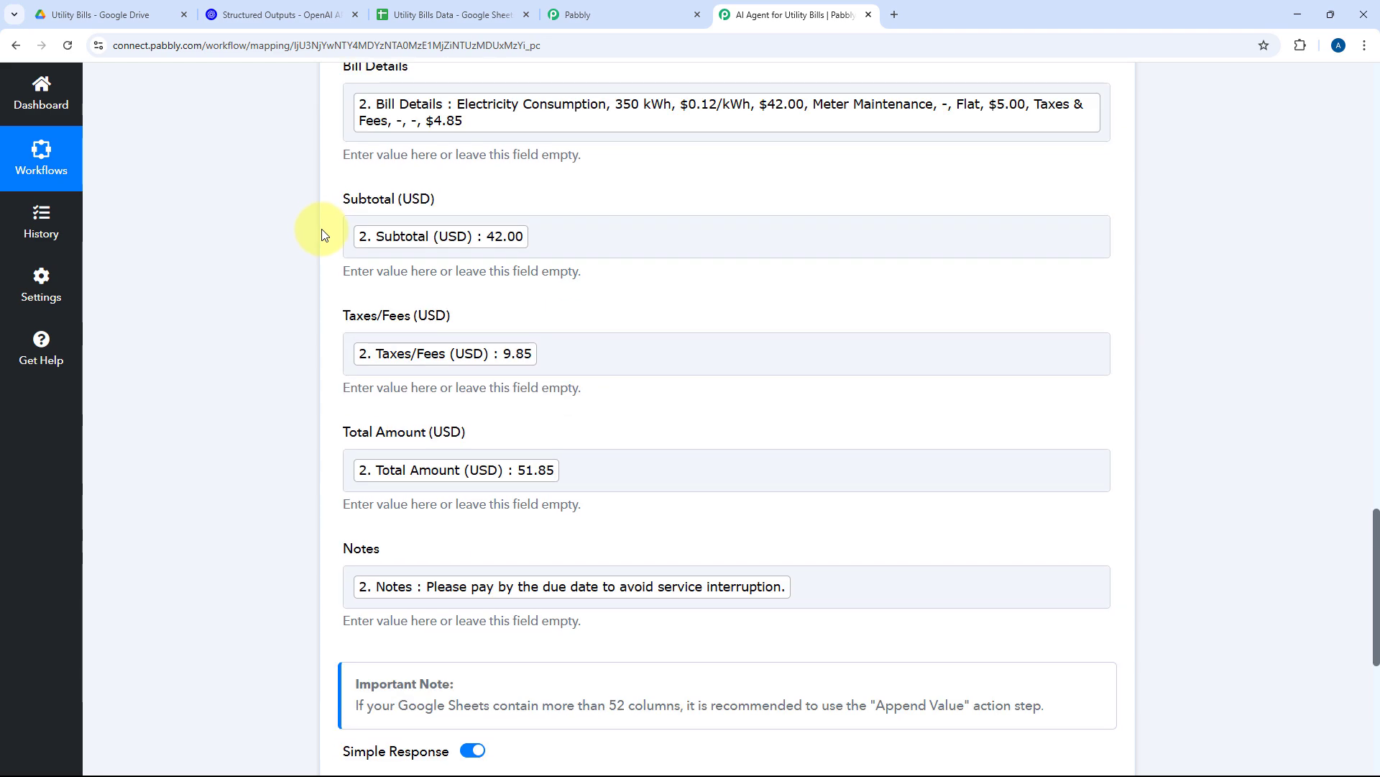
scroll(320, 230, "down", 7)
left_click(446, 302)
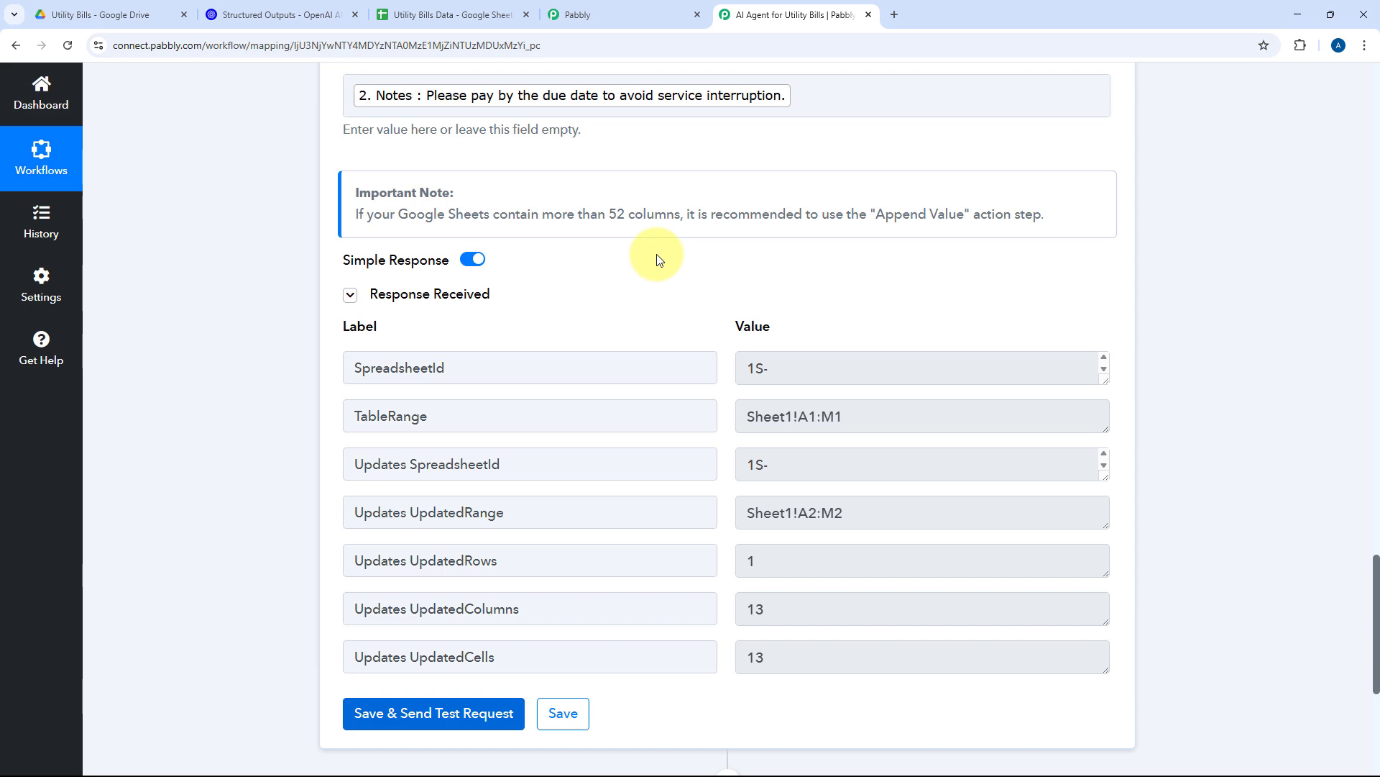
scroll(669, 267, "up", 9)
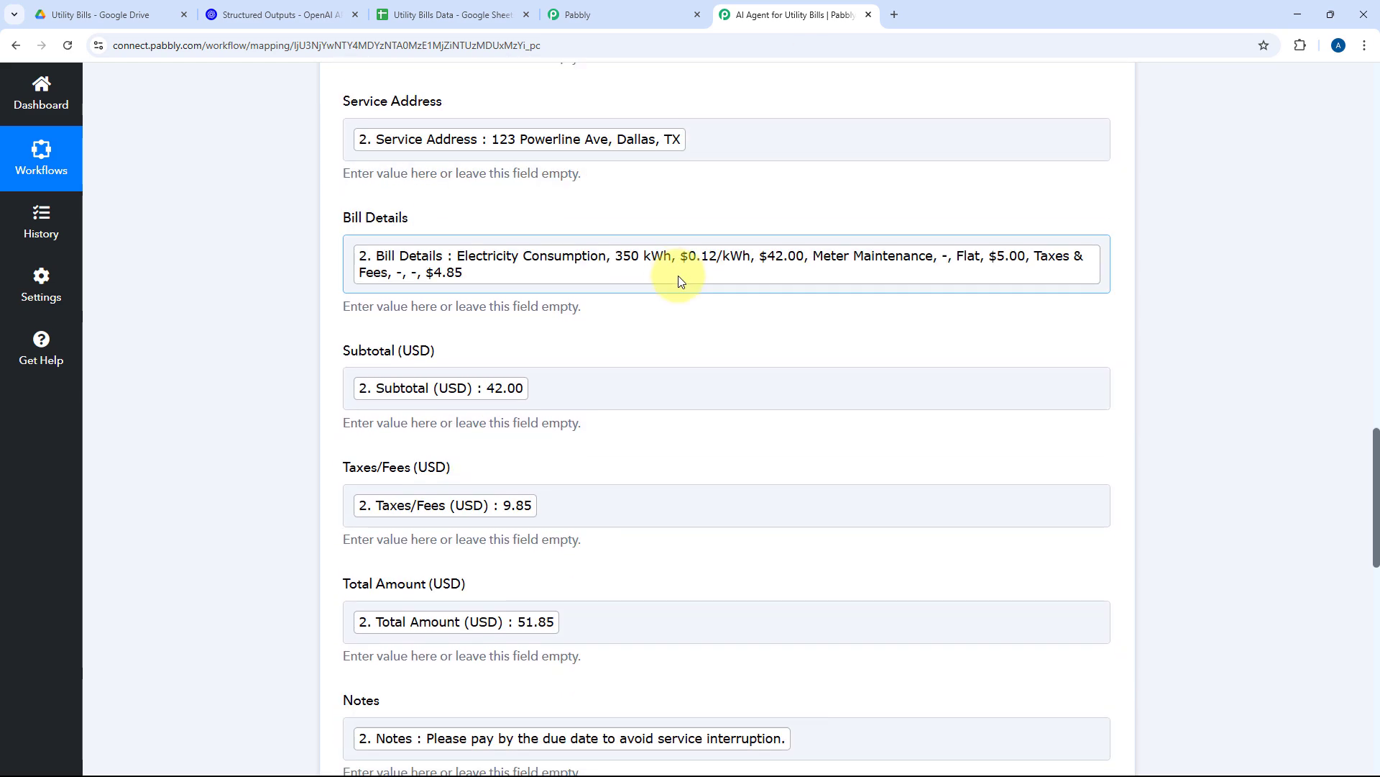
scroll(668, 259, "down", 8)
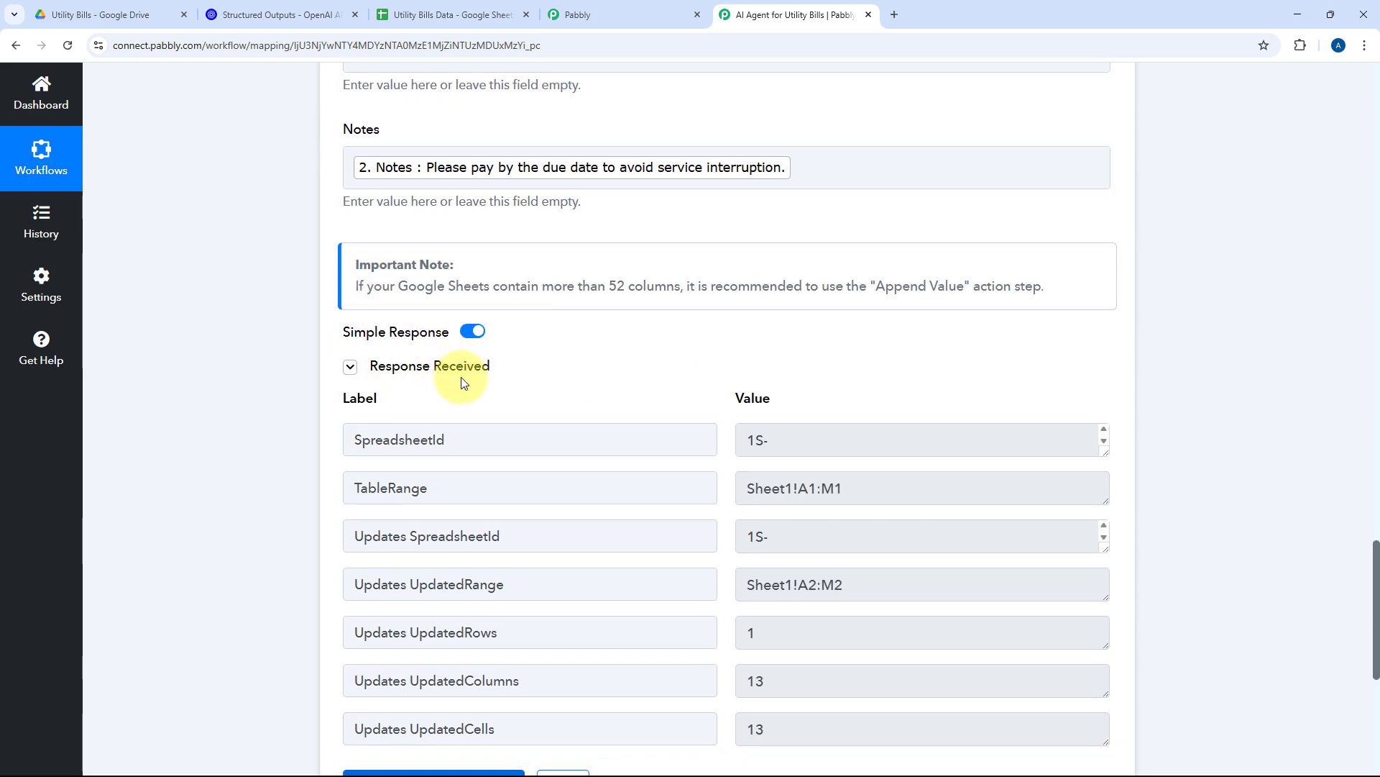
scroll(894, 200, "up", 20)
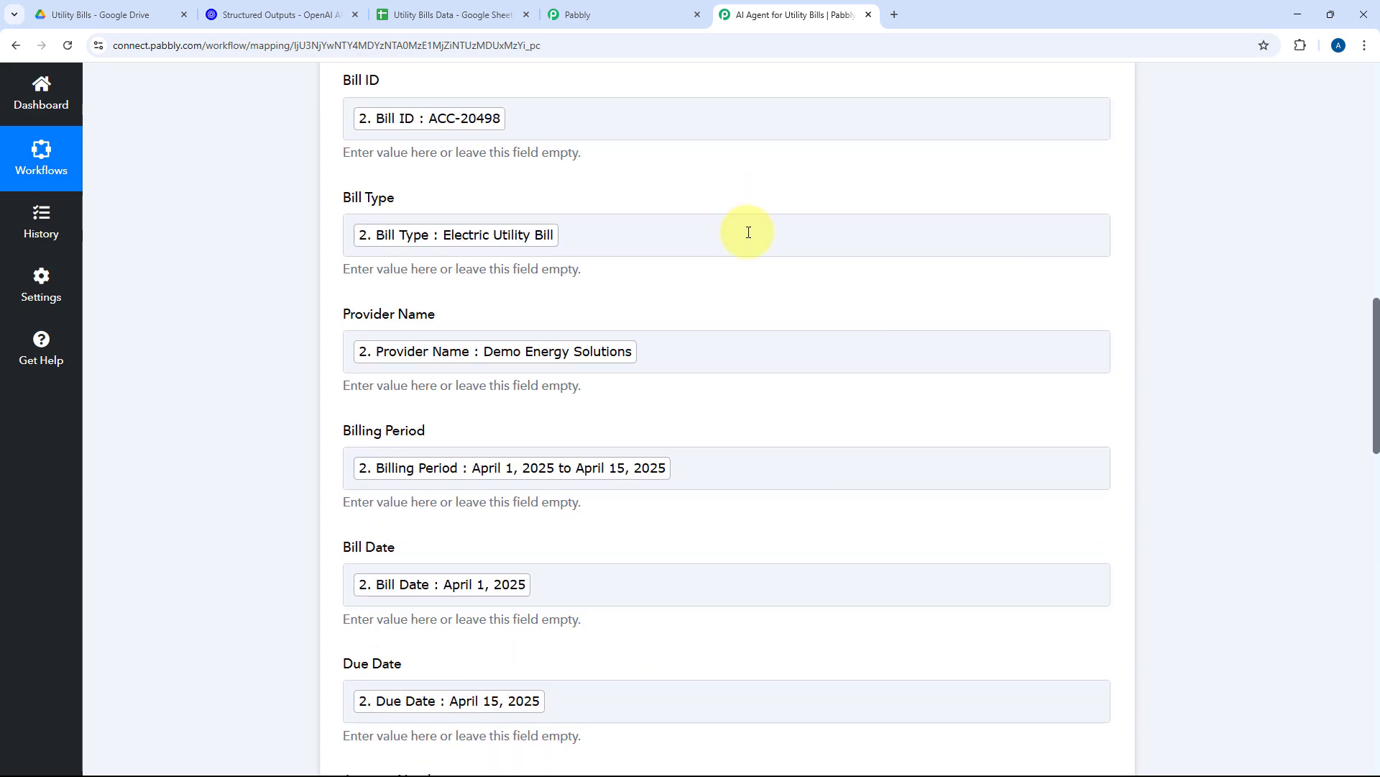
scroll(748, 232, "up", 18)
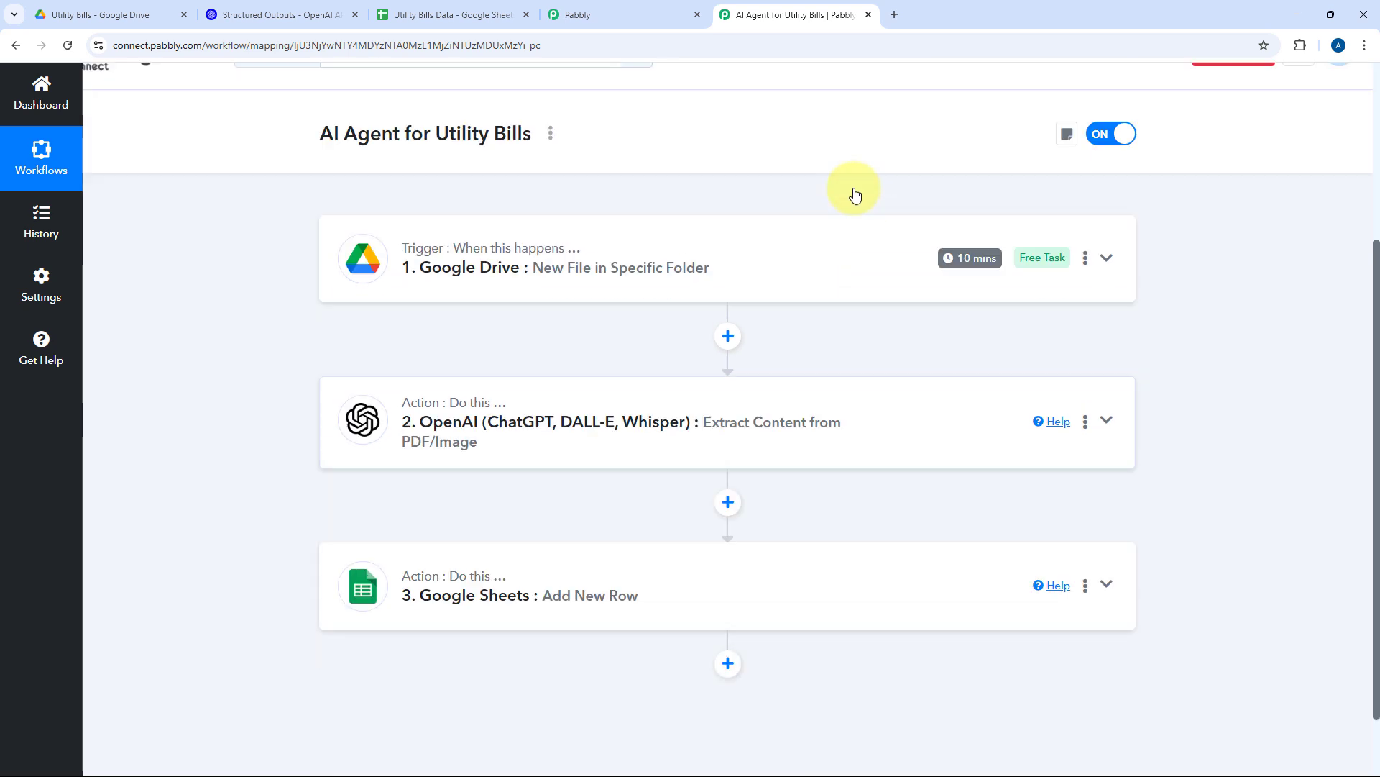
scroll(855, 194, "up", 1)
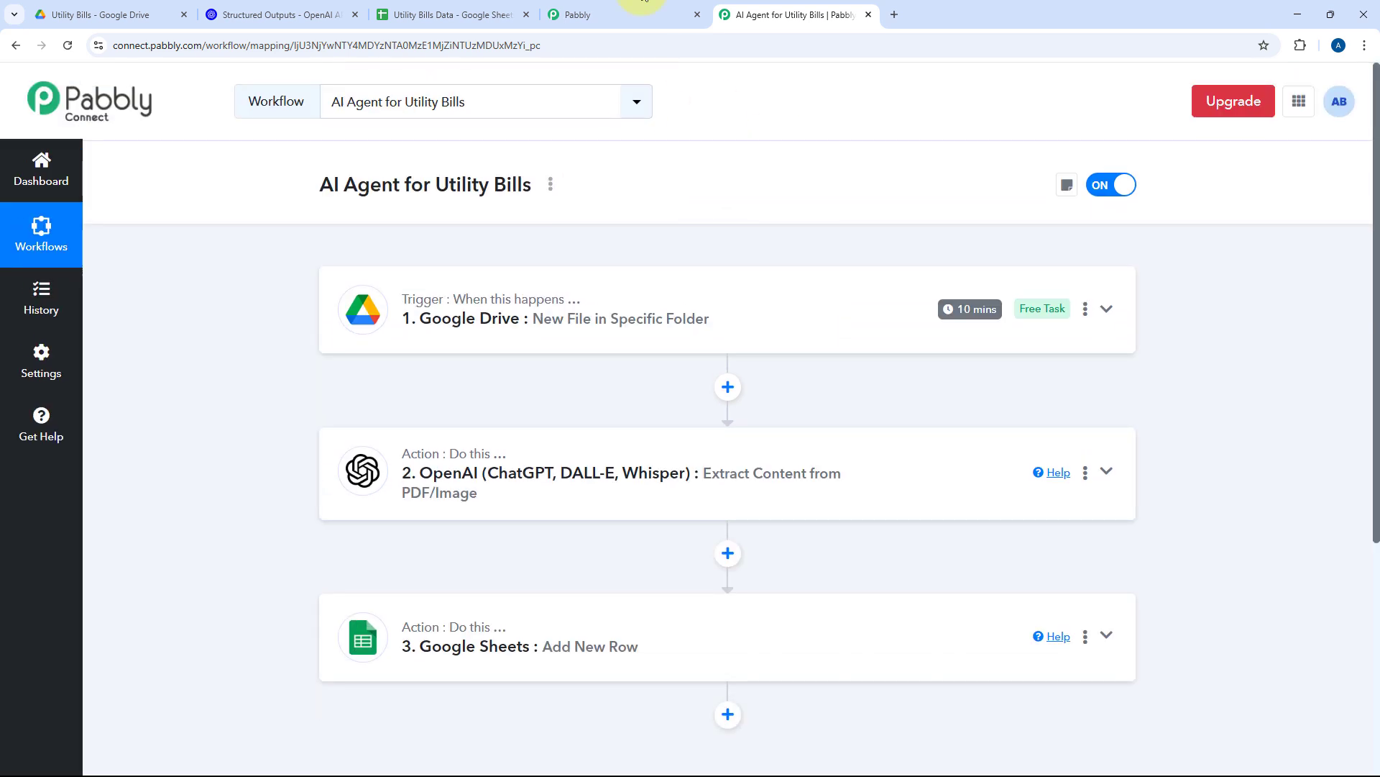
In the Utility Bills Data sheet in Google Sheets, remove bold from row 2 and fit the column widths to their contents
left_click(453, 15)
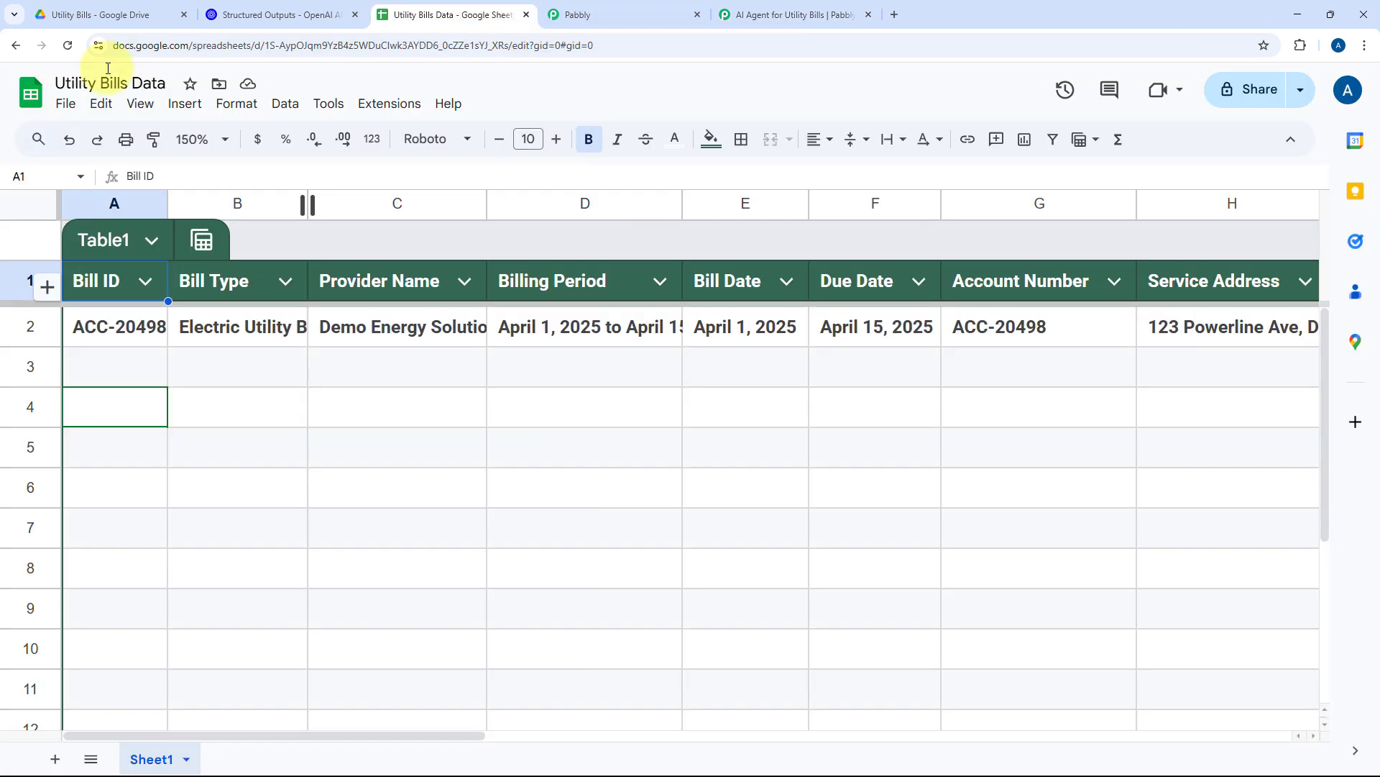
left_click(25, 330)
left_click(63, 205)
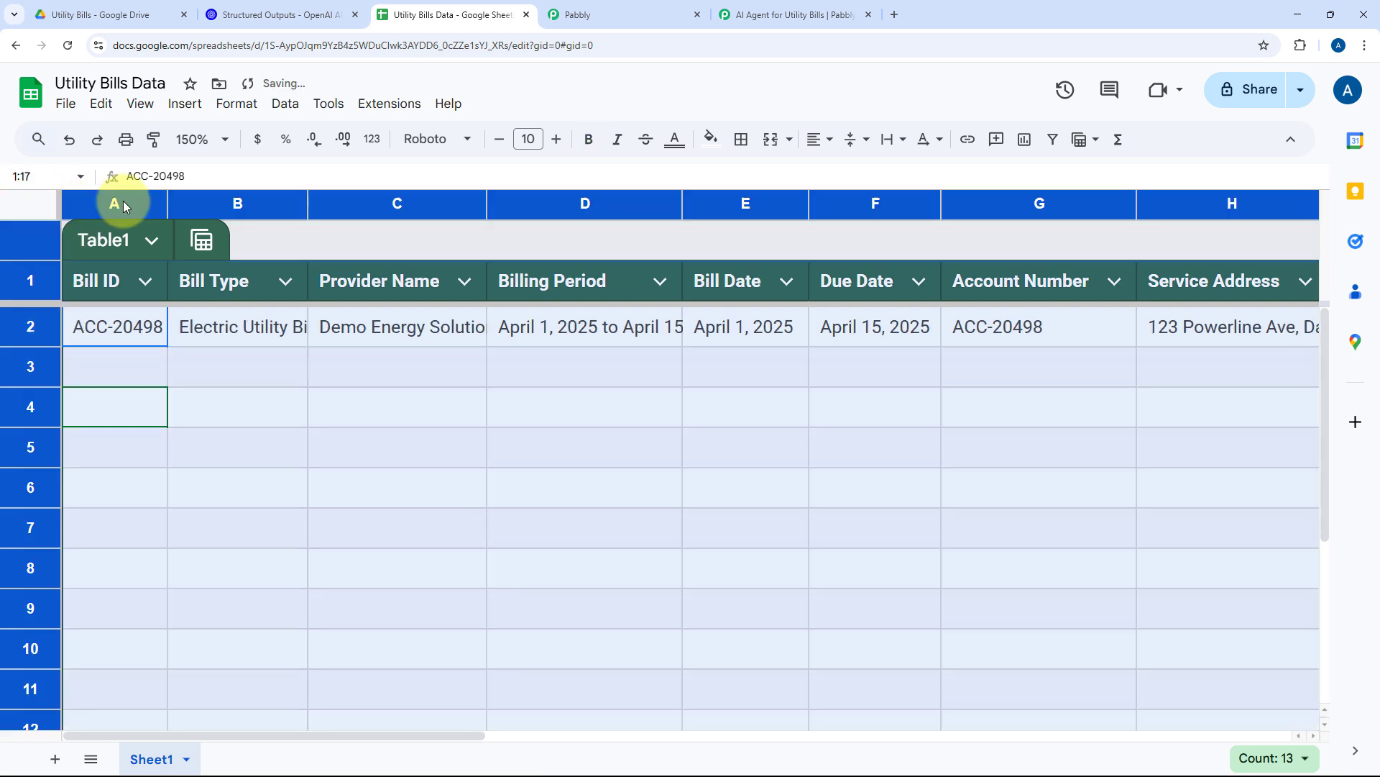
double_click(169, 204)
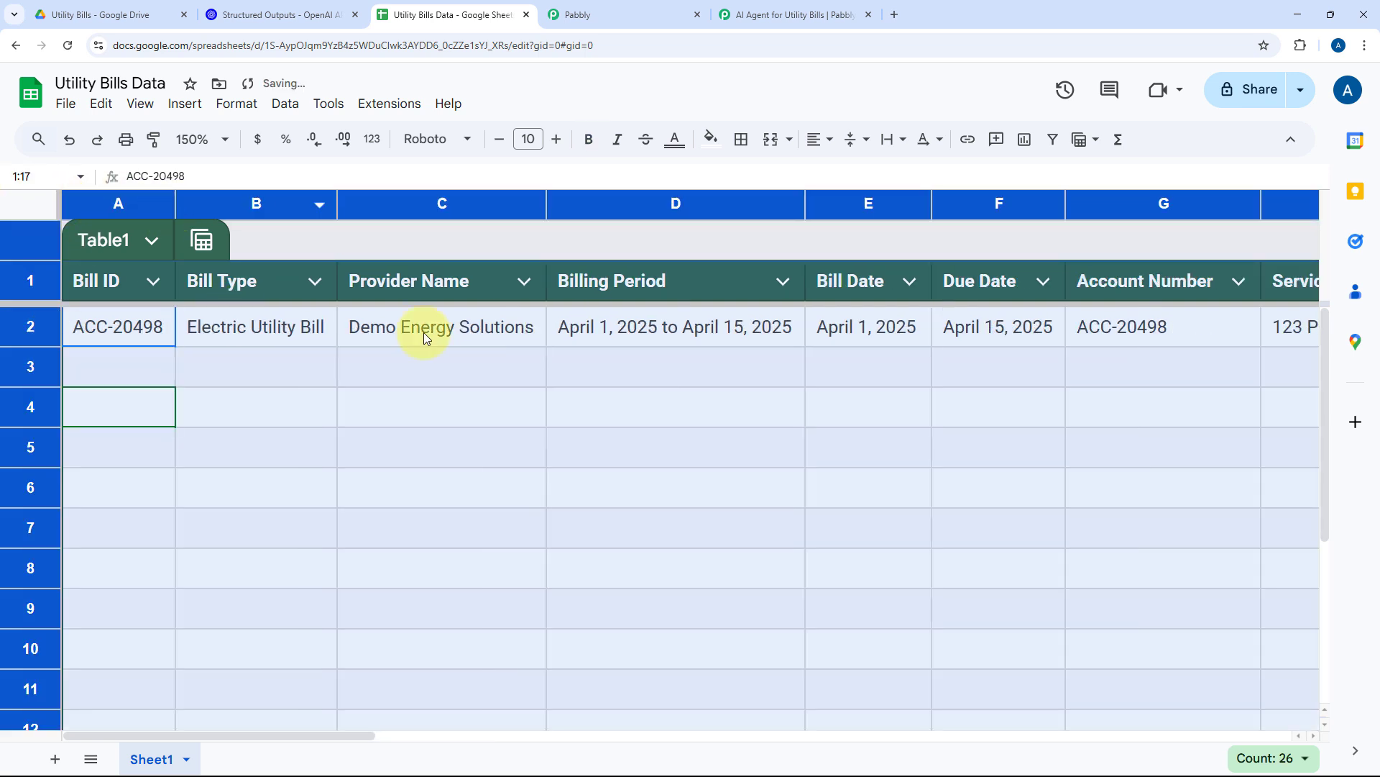
left_click(274, 333)
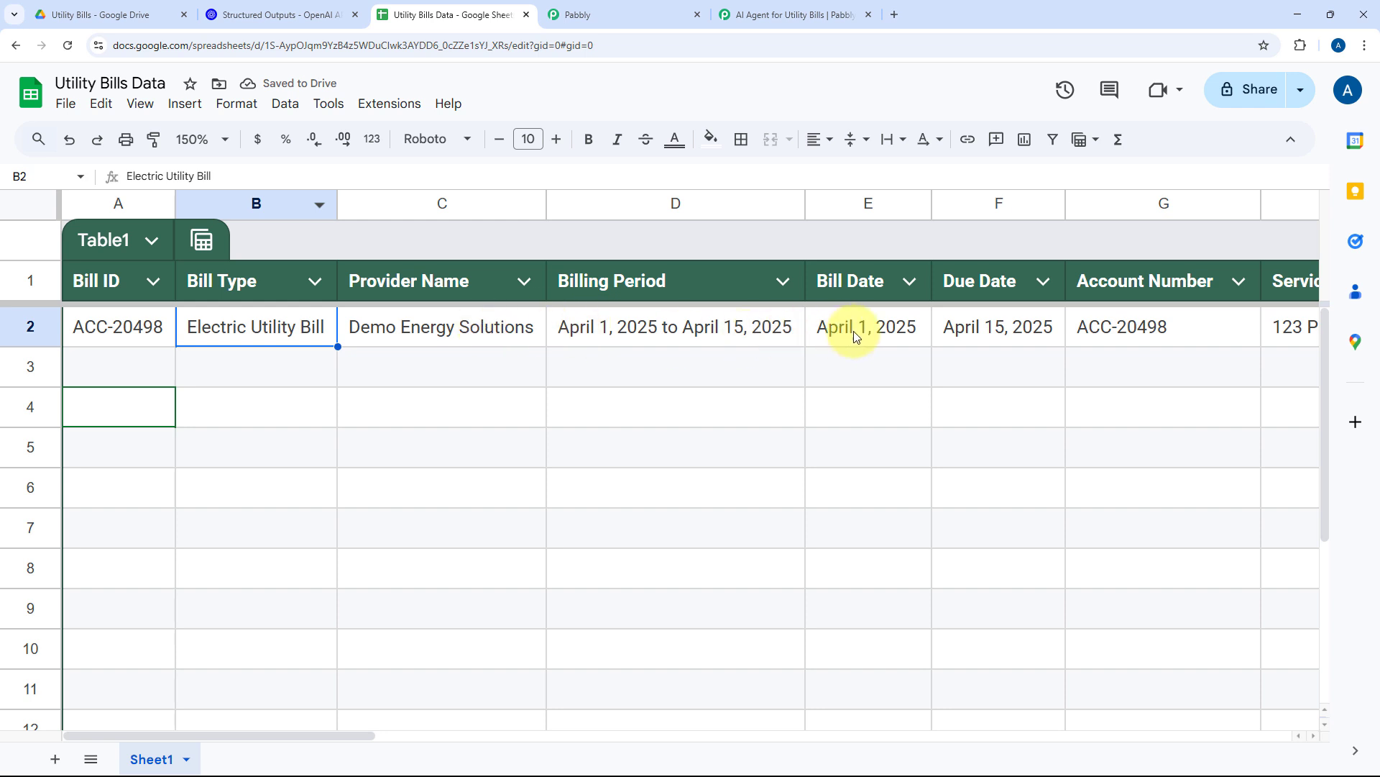
Review row 2 across all columns, check the Utility Bills folder in Google Drive, and return to the Pabbly Connect workflow
scroll(1014, 325, "right", 10)
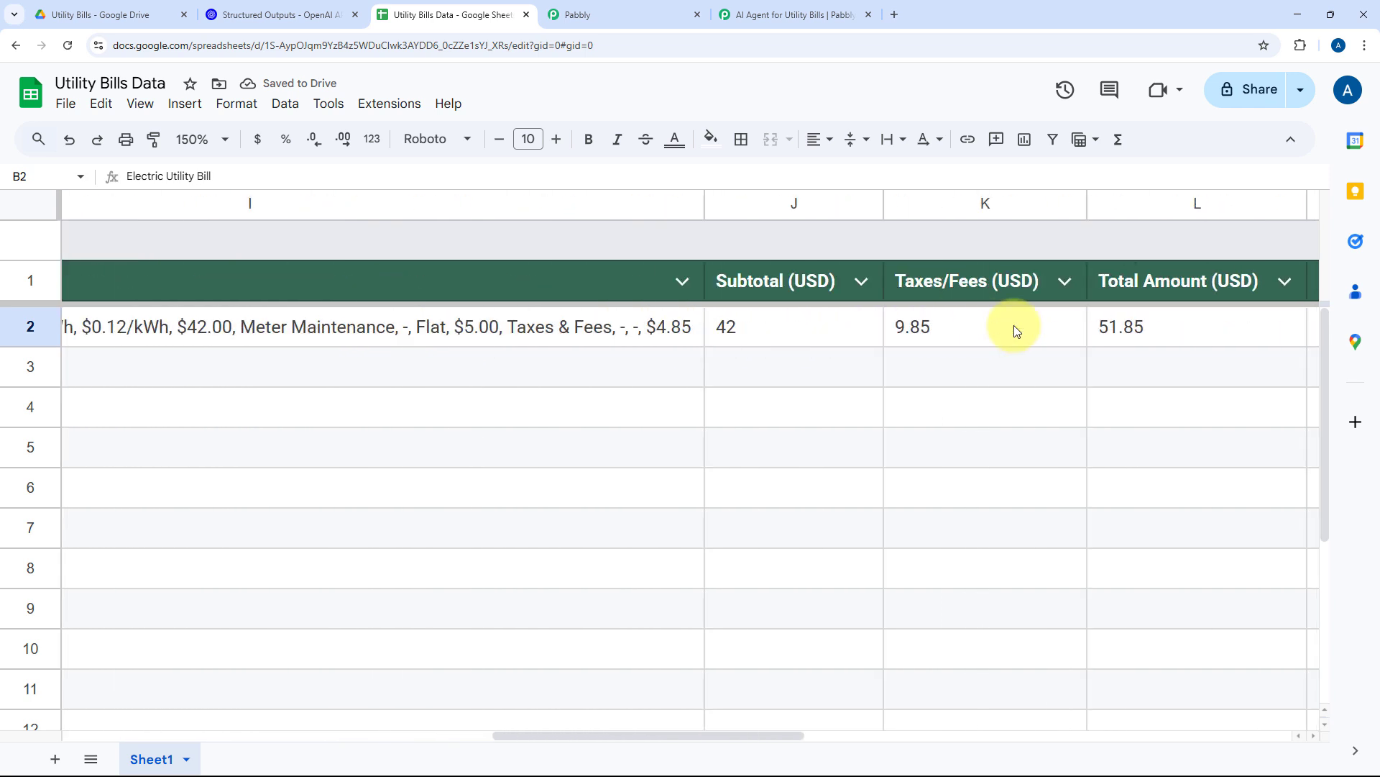
scroll(1013, 325, "left", 10)
left_click(143, 15)
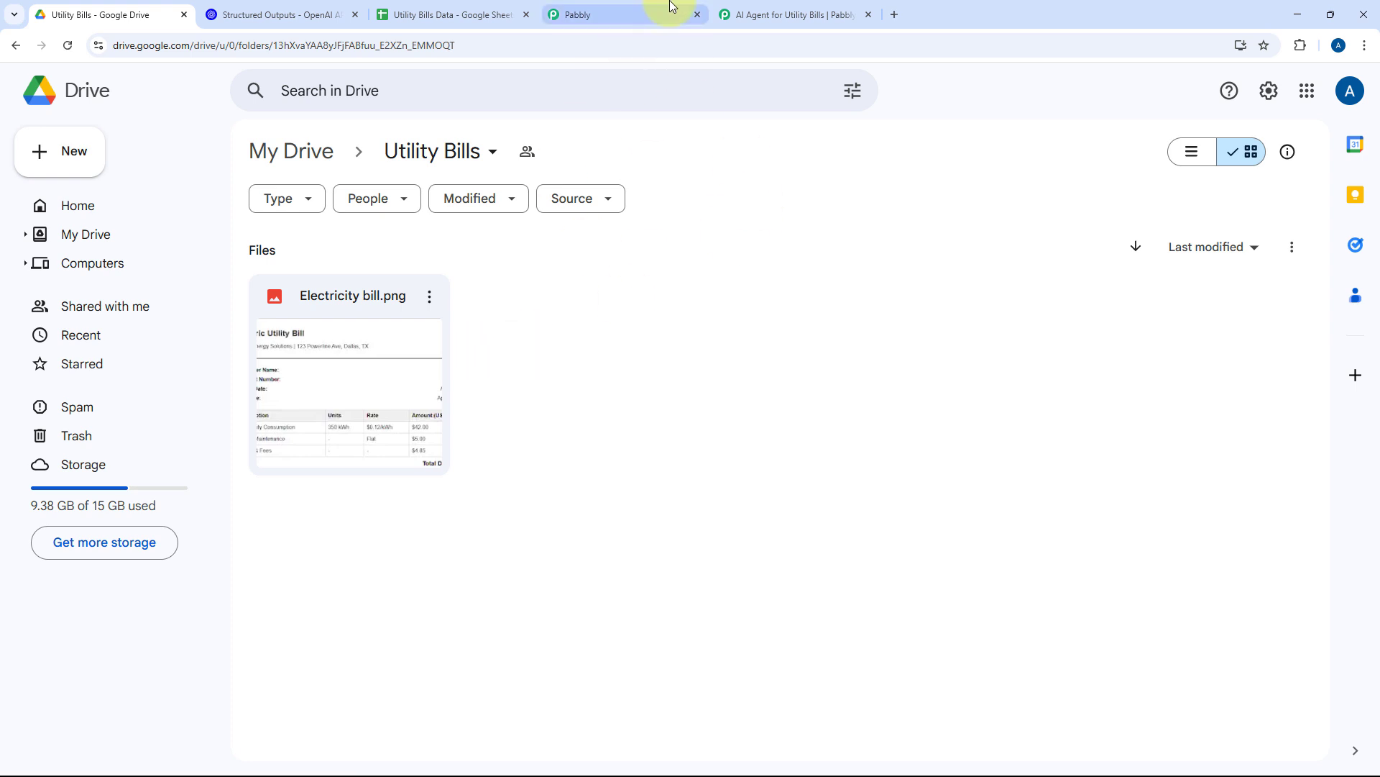
left_click(453, 15)
scroll(624, 373, "right", 4)
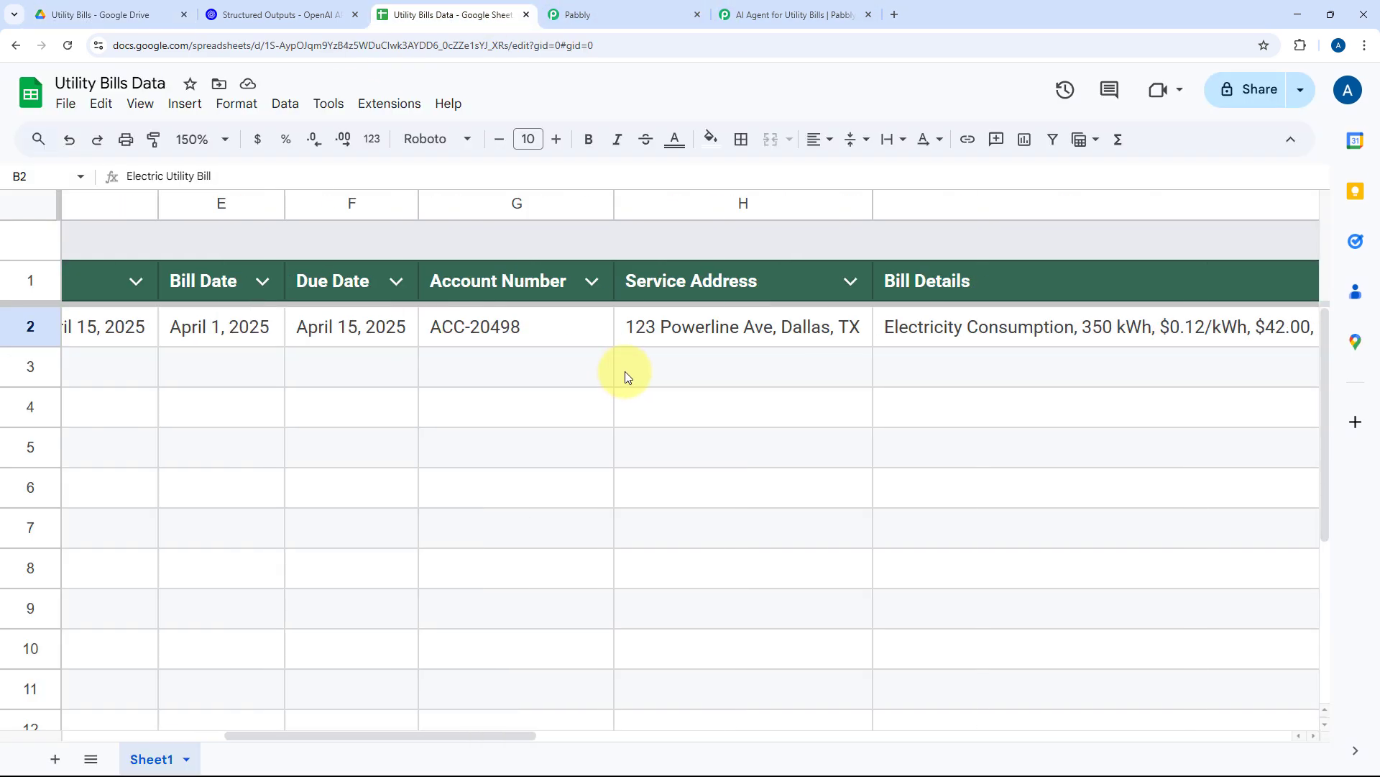
scroll(624, 377, "left", 4)
left_click(787, 15)
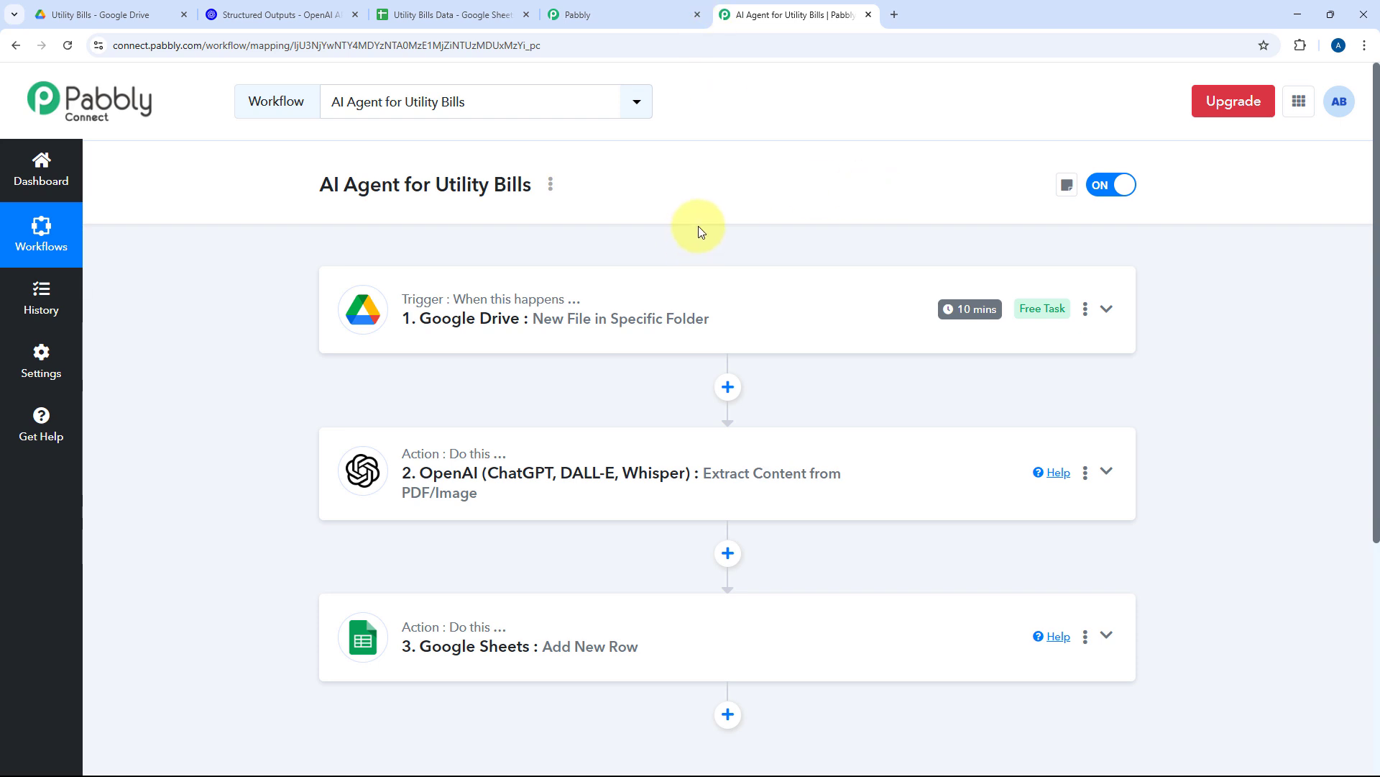